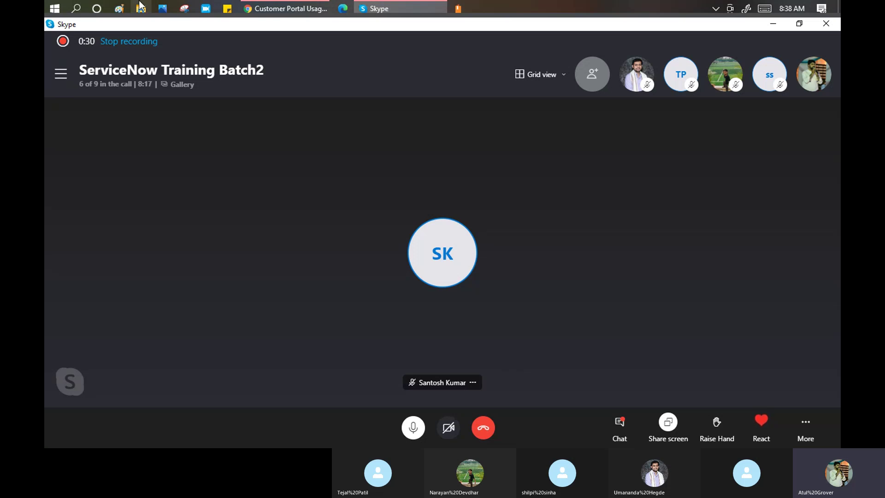
# Step: Switch to ServiceNow in Chrome, filter the navigator for "Service Level" and open the SLA Definitions list
pyautogui.click(313, 6)
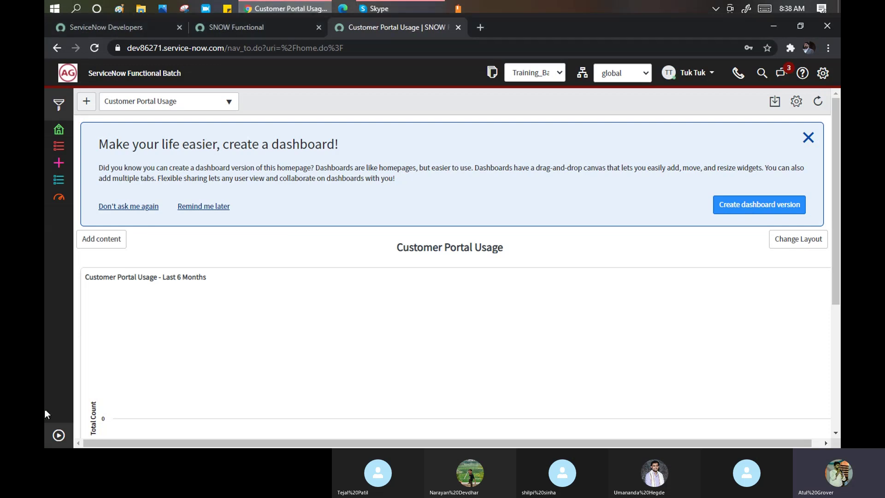
pyautogui.click(59, 435)
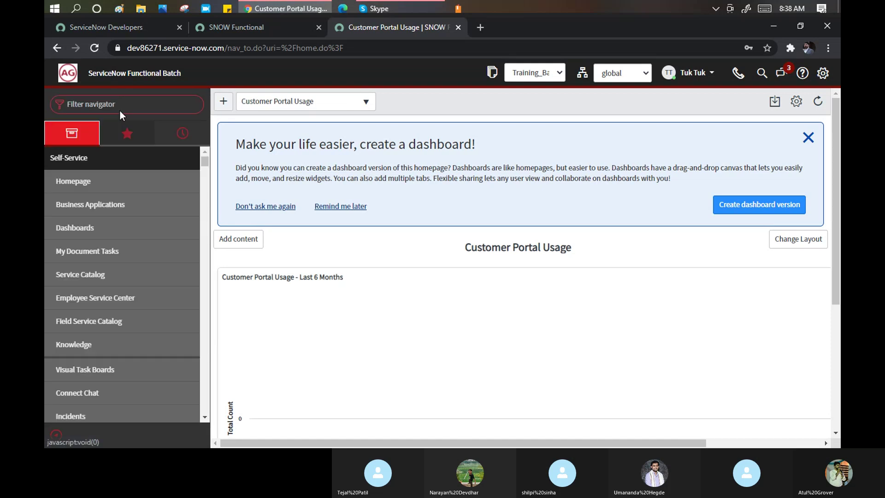
pyautogui.click(120, 104)
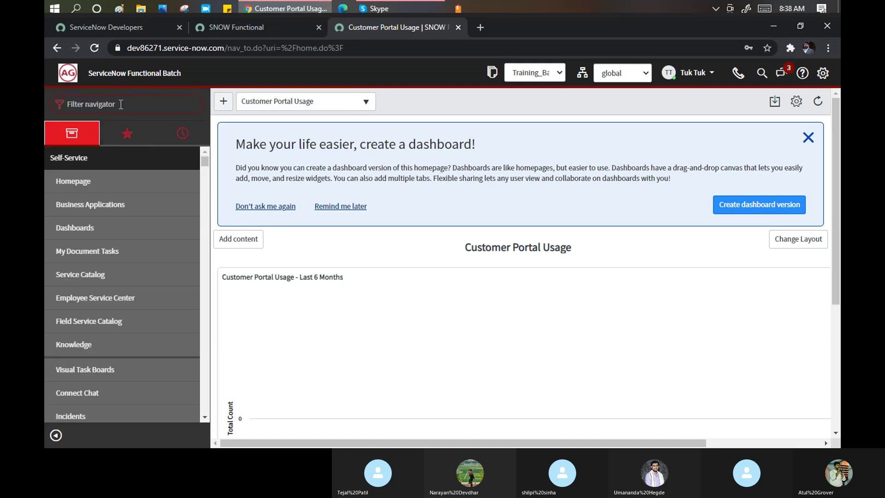
pyautogui.write('Ser')
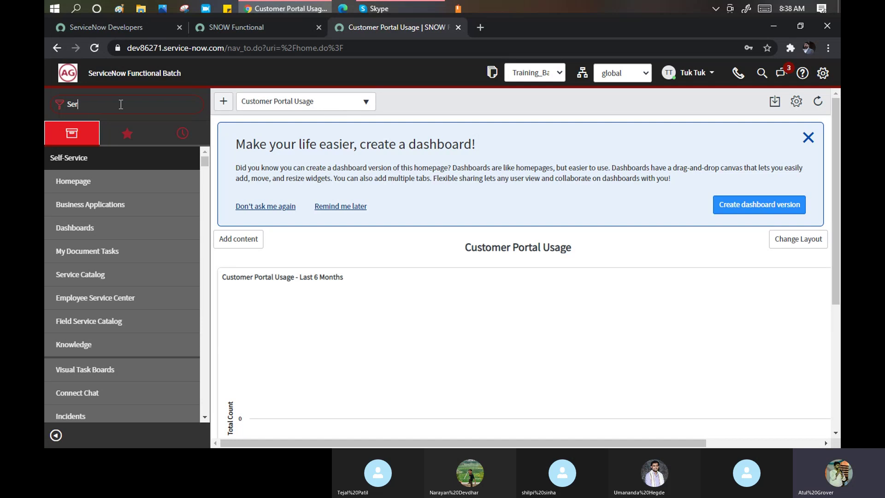
pyautogui.write('vice Level')
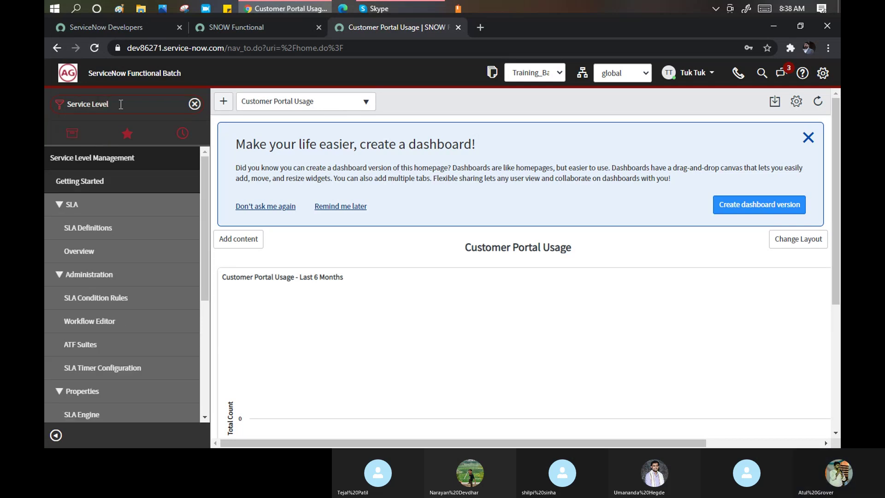
pyautogui.click(89, 234)
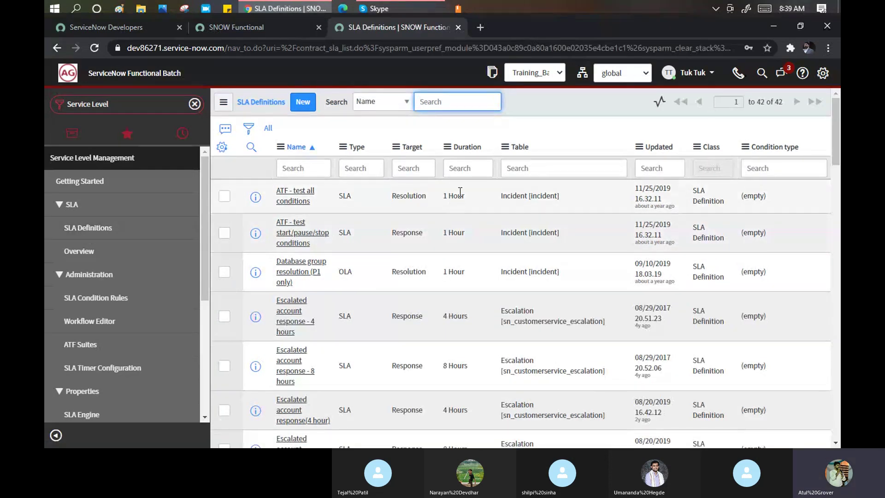
# Step: Filter the SLA definitions to the Incident table and open Priority 1 response (15 minutes) and Priority 2 response (1 hour) in separate browser tabs
pyautogui.rightClick(582, 198)
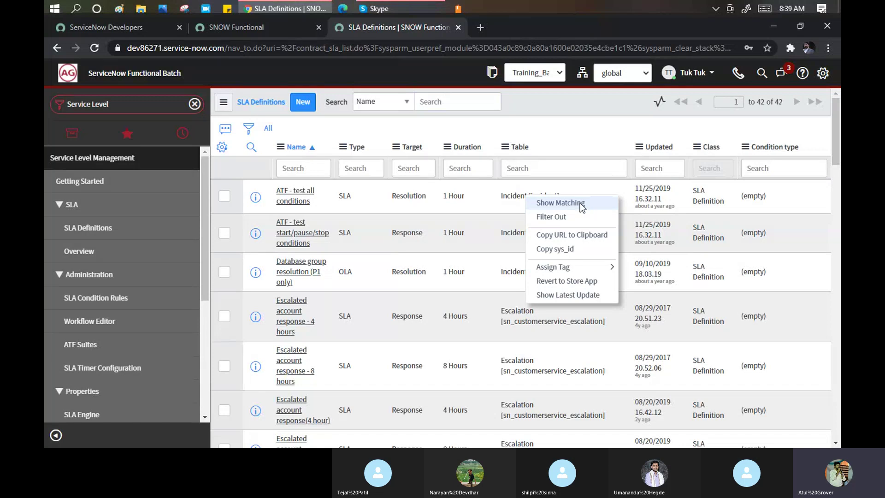
pyautogui.click(580, 207)
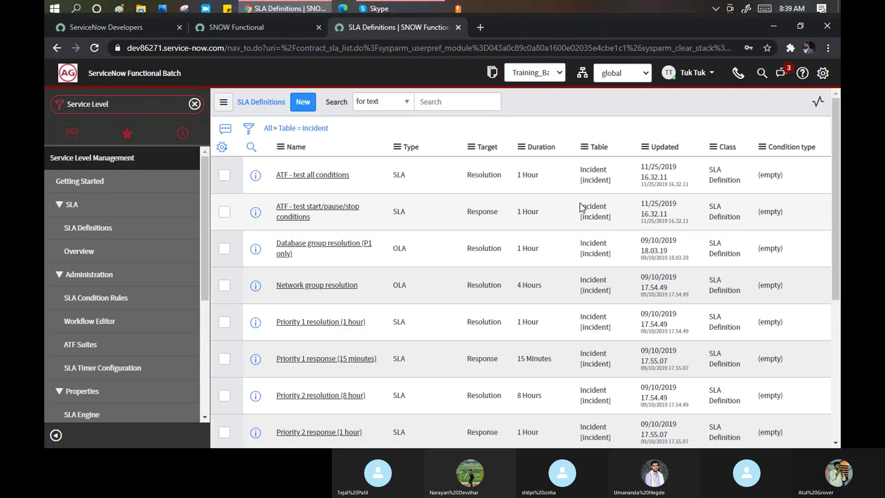
pyautogui.scroll(-3, 300, 267)
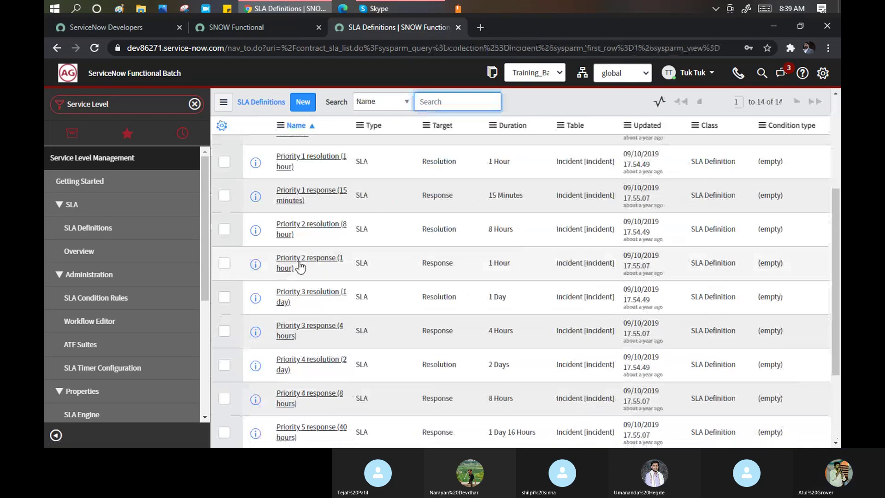
pyautogui.middleClick(305, 198)
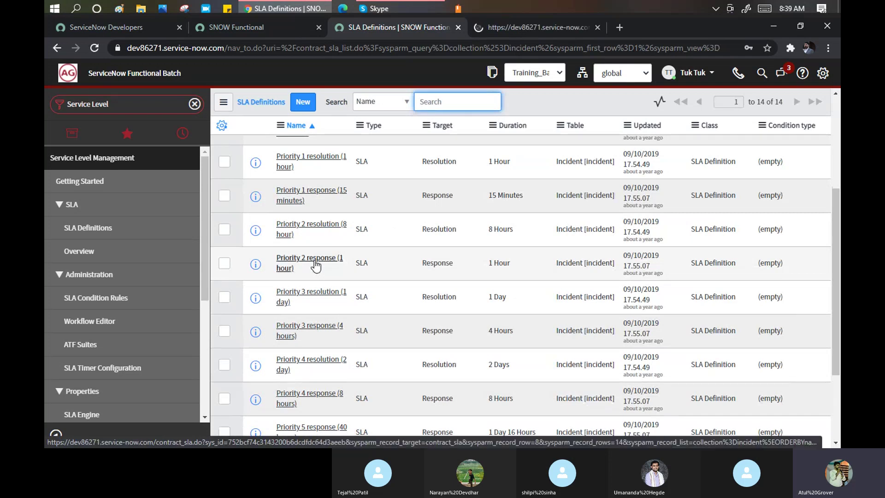
pyautogui.middleClick(315, 264)
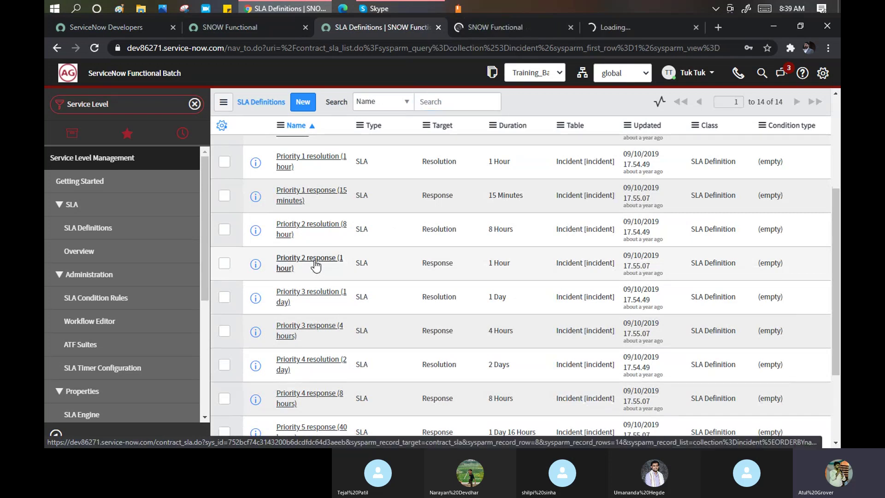
# Step: Compare the schedules and start conditions of the Priority 1 response and Priority 2 response SLA definitions
pyautogui.click(513, 28)
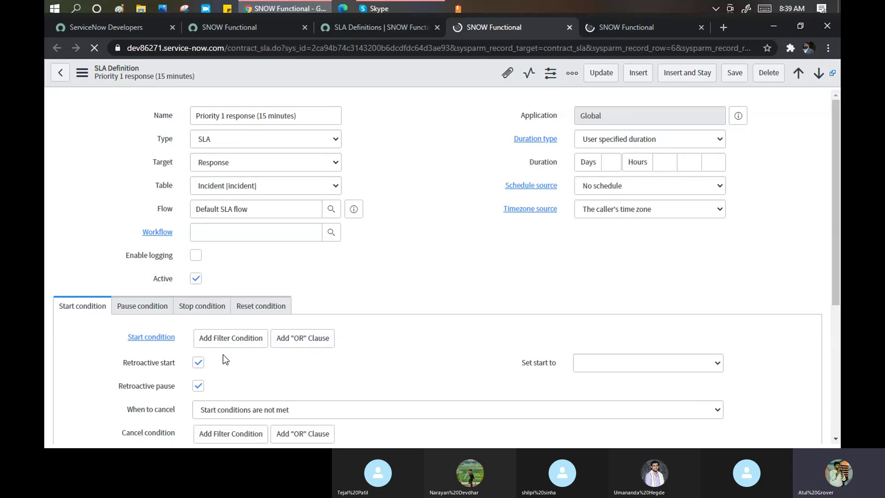
pyautogui.click(634, 26)
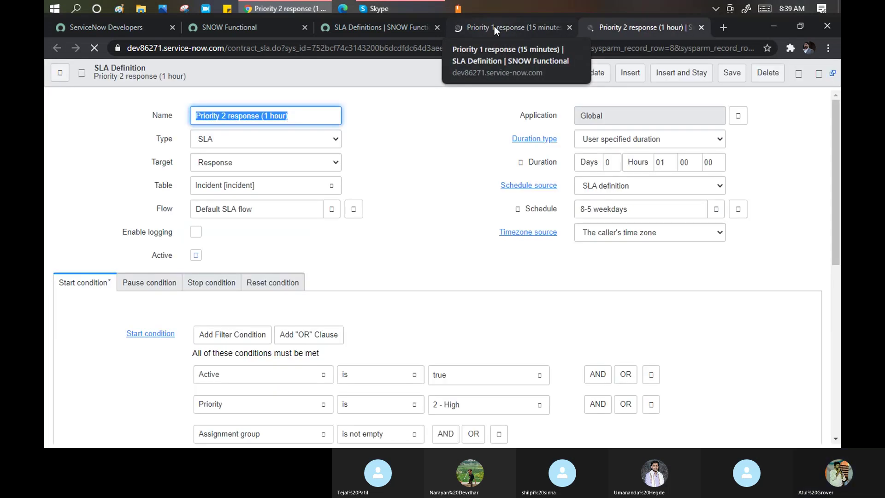
pyautogui.click(494, 26)
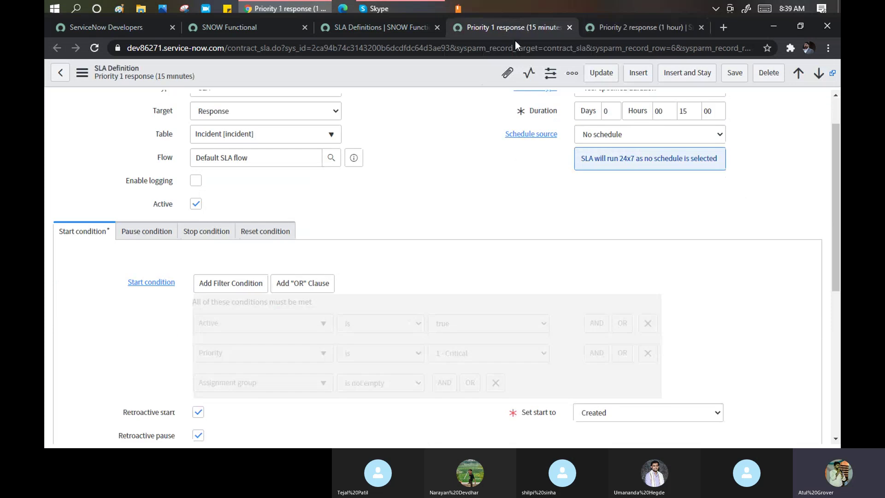
pyautogui.scroll(-4, 428, 167)
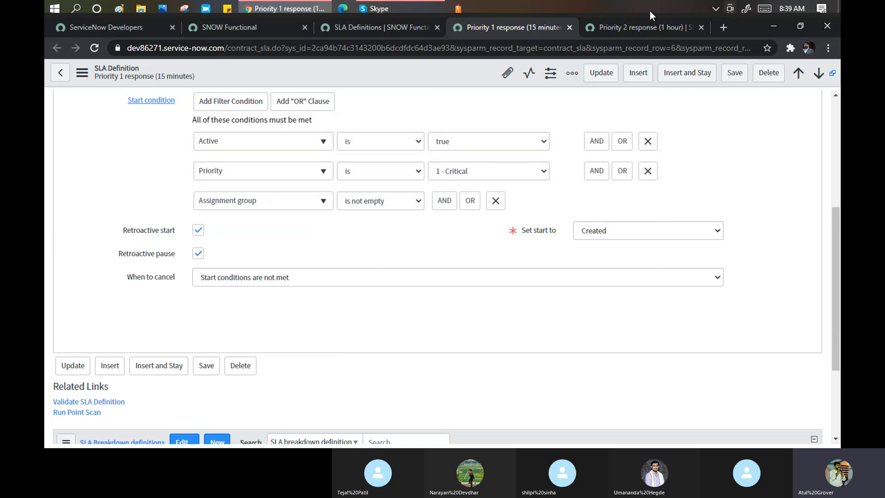
pyautogui.click(629, 27)
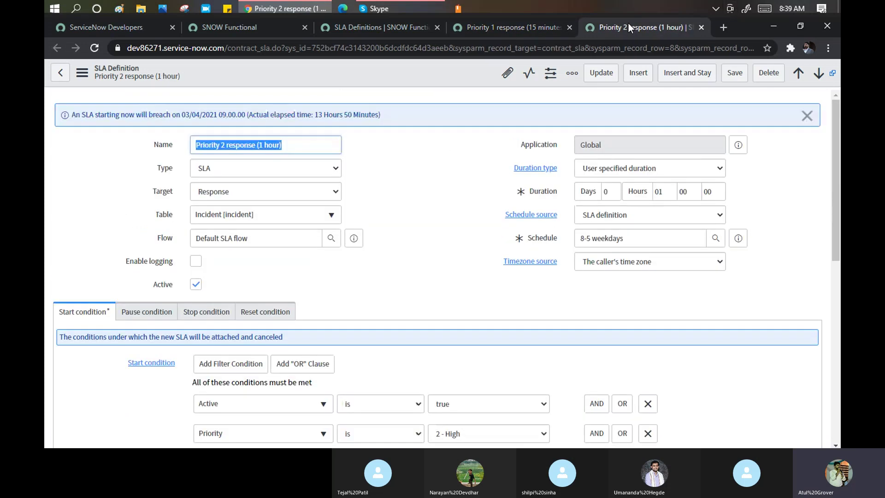
pyautogui.scroll(-7, 467, 378)
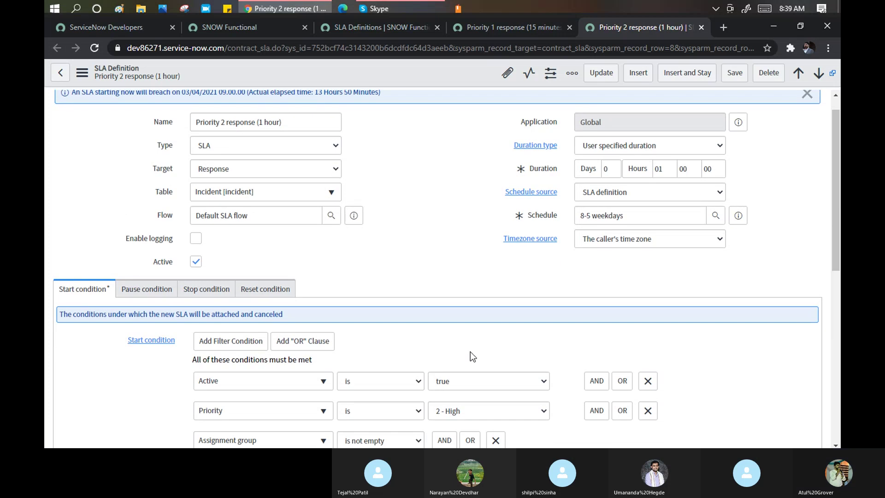
pyautogui.scroll(4, 454, 248)
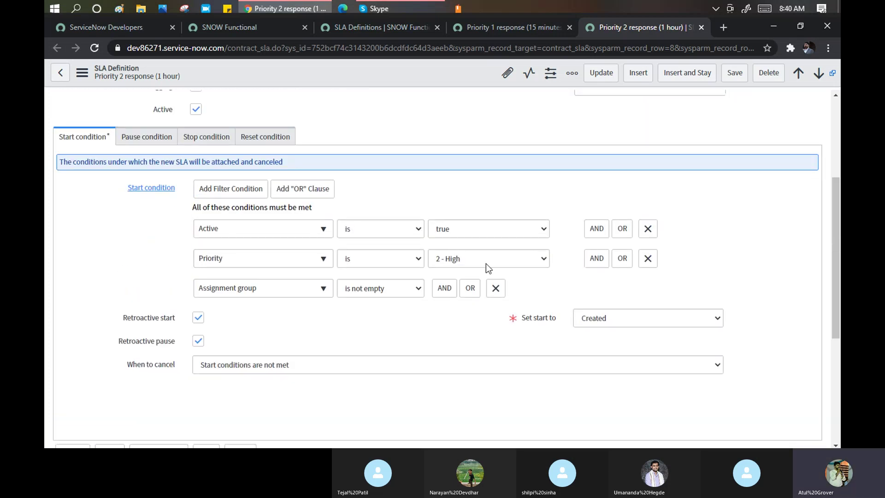
# Step: Return to the SLA Definitions browser tab, filter the navigator for "Incident" and open a new incident record
pyautogui.click(222, 21)
pyautogui.click(351, 27)
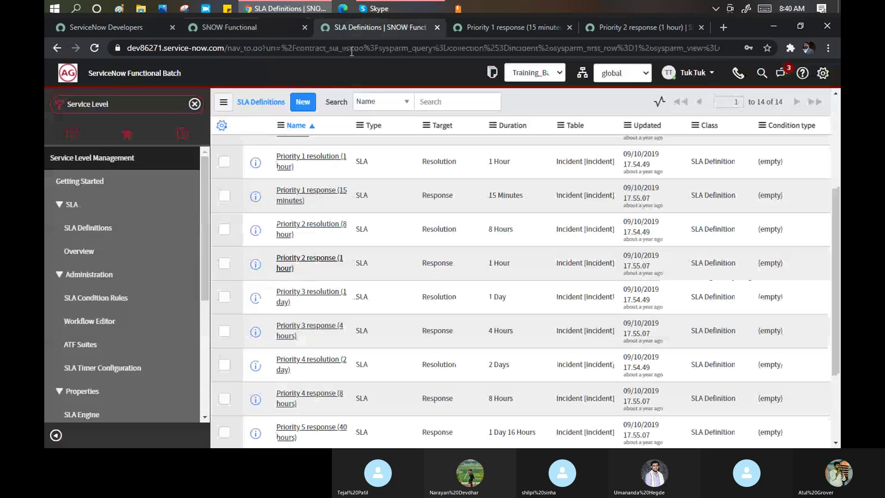
pyautogui.click(127, 105)
pyautogui.write('in')
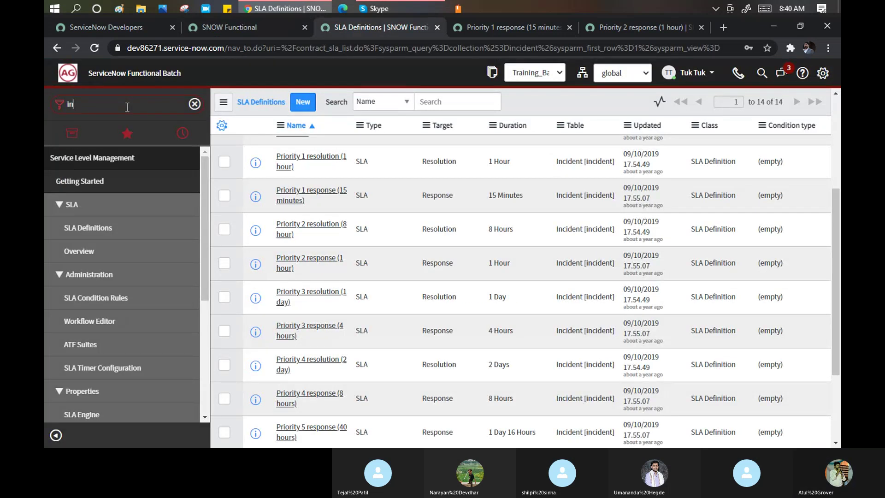
pyautogui.write('cident')
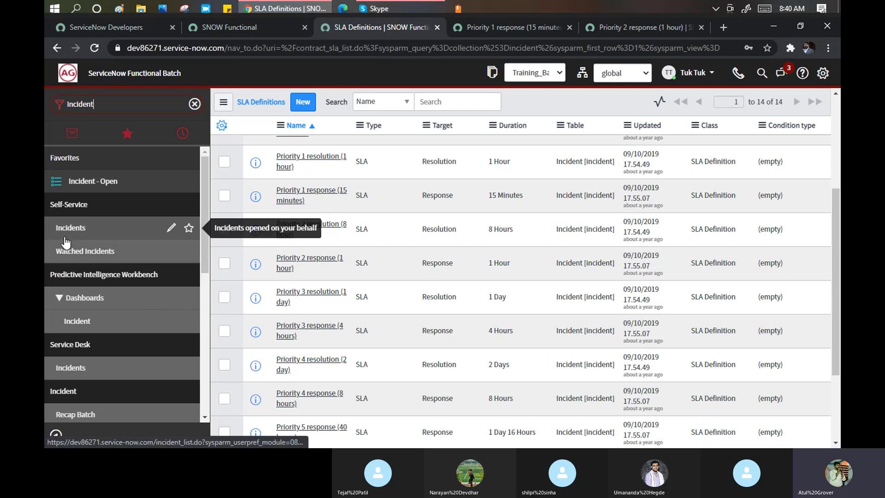
pyautogui.scroll(-3, 65, 241)
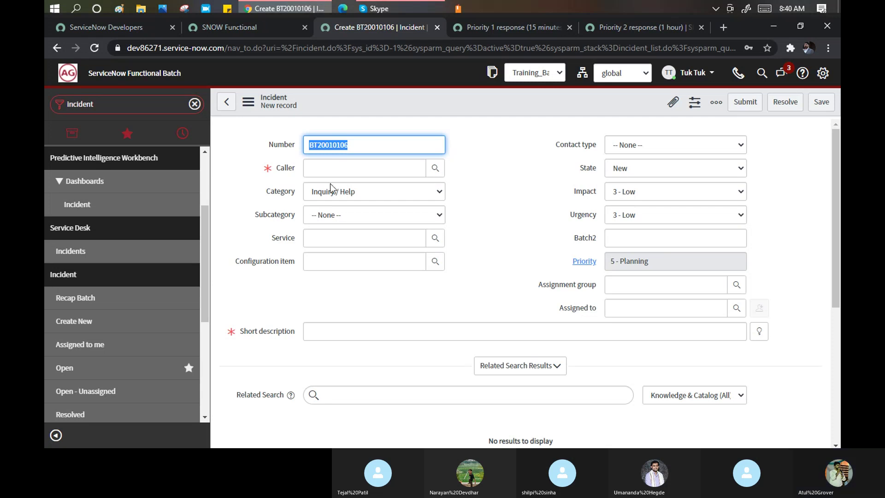
# Step: Enter the caller's name on the new incident using the matching recent selection
pyautogui.click(338, 167)
pyautogui.write('tuk tu')
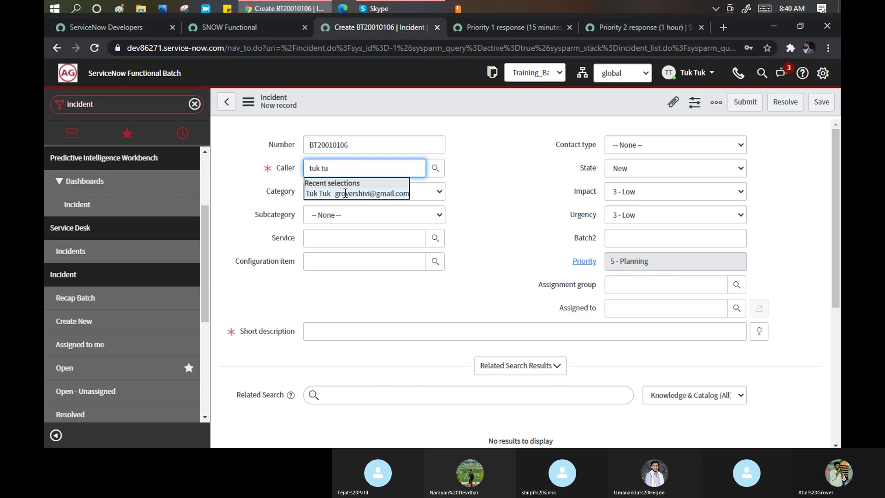
pyautogui.click(346, 191)
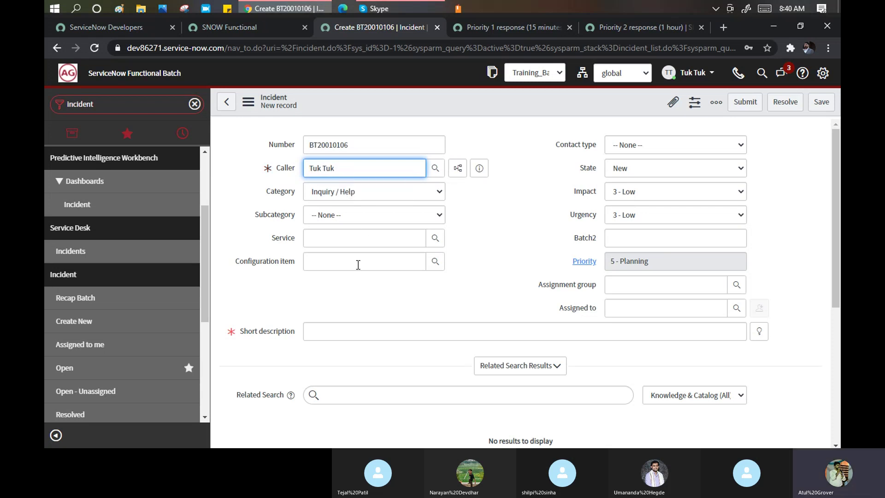
pyautogui.click(644, 286)
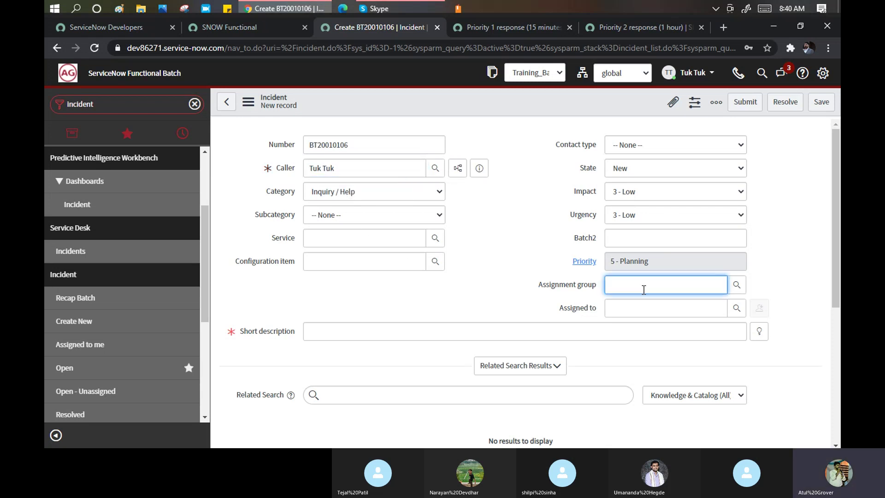
# Step: Set the incident's impact to 1 - High and its urgency to 2 - Medium
pyautogui.click(645, 191)
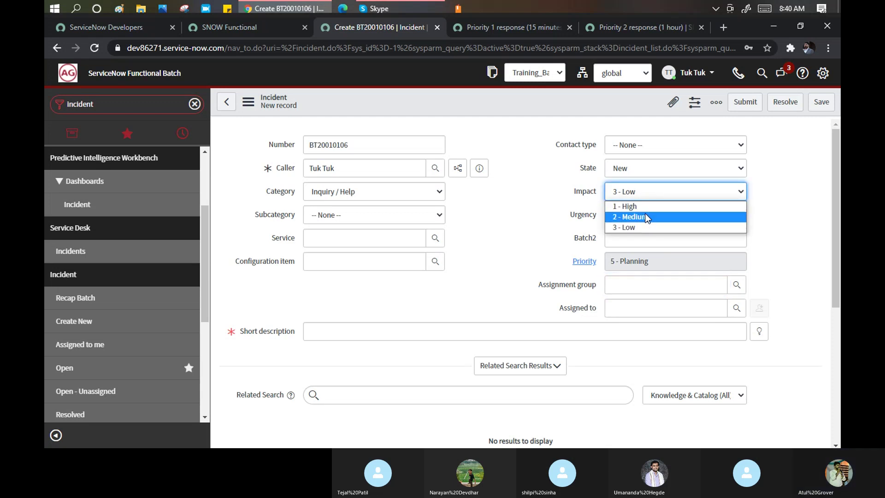
pyautogui.click(645, 217)
pyautogui.click(646, 215)
pyautogui.click(638, 241)
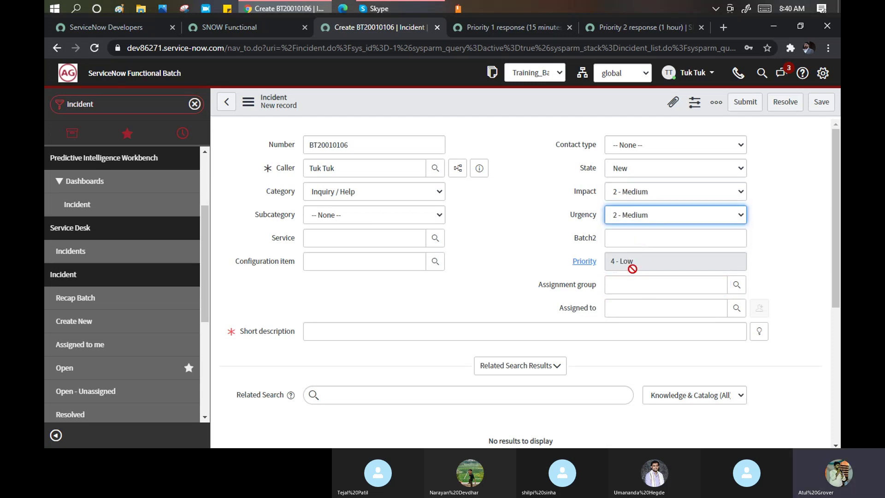
pyautogui.click(640, 196)
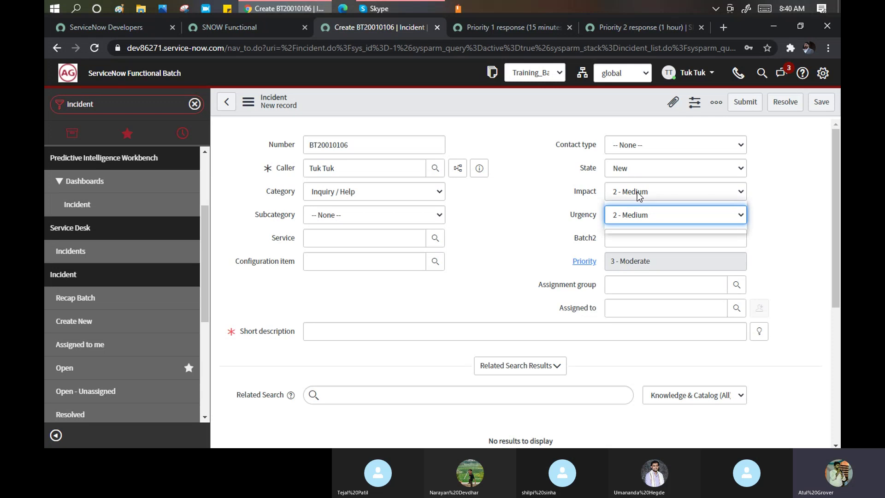
pyautogui.click(638, 201)
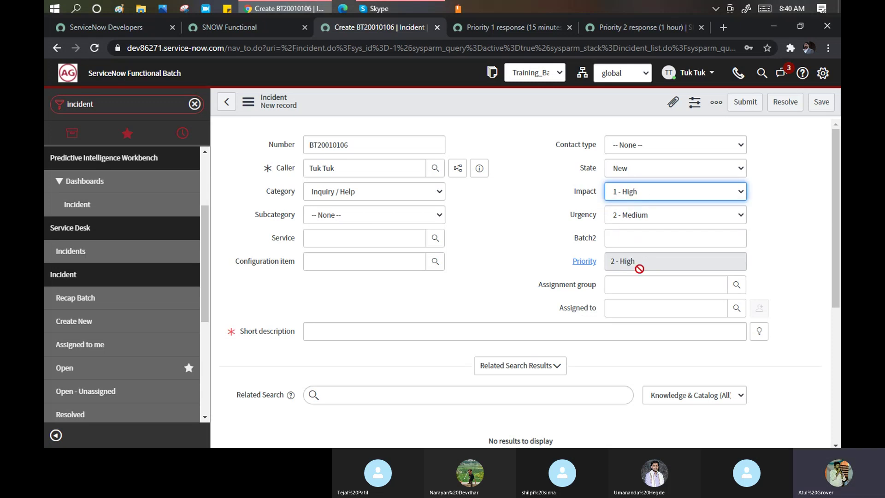
# Step: Set the assignment group to SNOW_Training_BATCH2 and enter "SLA testing" as the short description
pyautogui.click(638, 286)
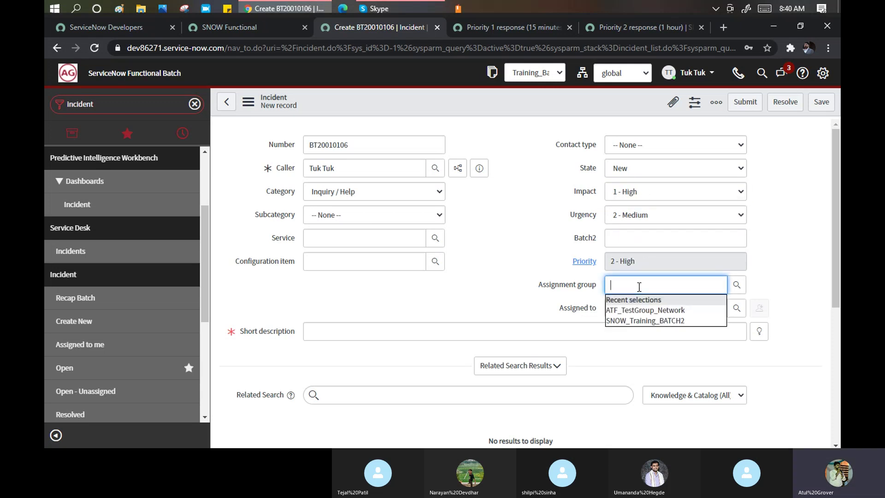
pyautogui.click(633, 320)
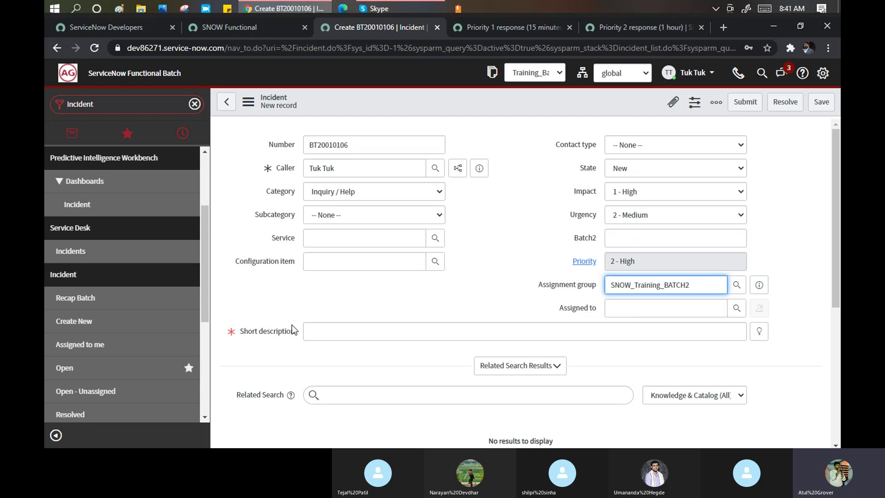
pyautogui.click(330, 330)
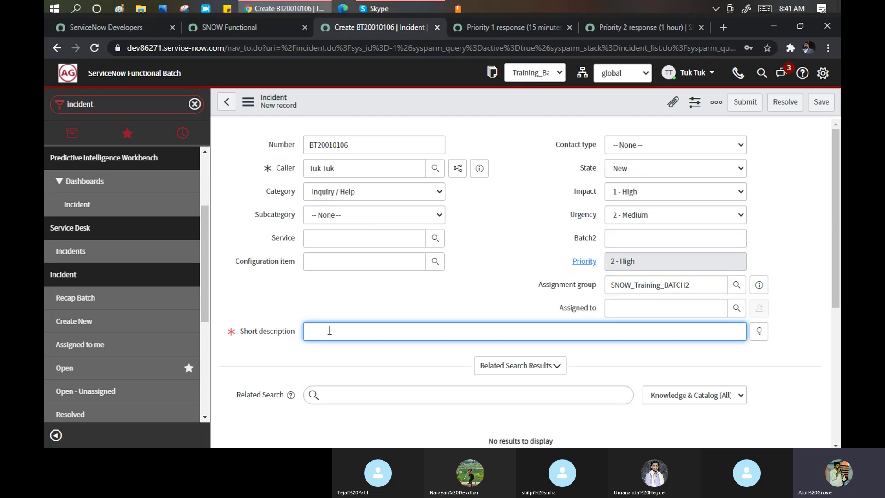
pyautogui.write('SLA testing')
# Step: Check the rest of the incident form and save the new record while staying on it
pyautogui.scroll(-1, 494, 156)
pyautogui.scroll(-5, 461, 152)
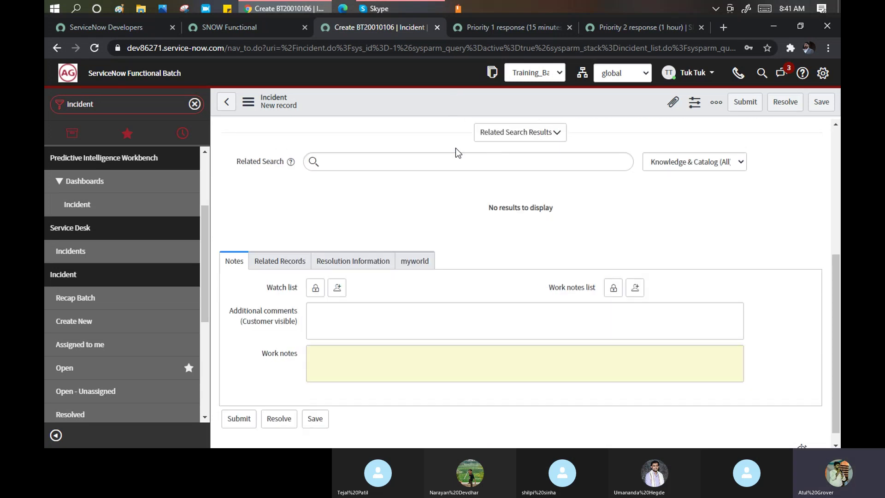
pyautogui.scroll(5, 424, 146)
pyautogui.rightClick(407, 100)
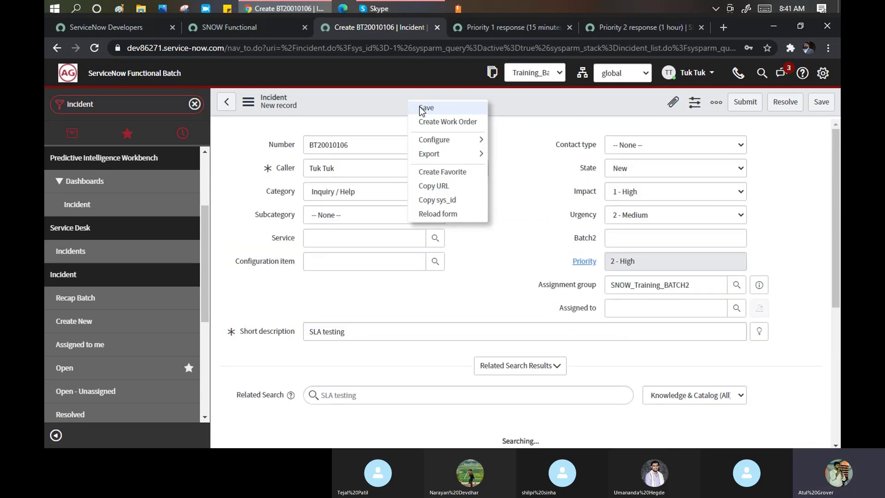
pyautogui.click(419, 107)
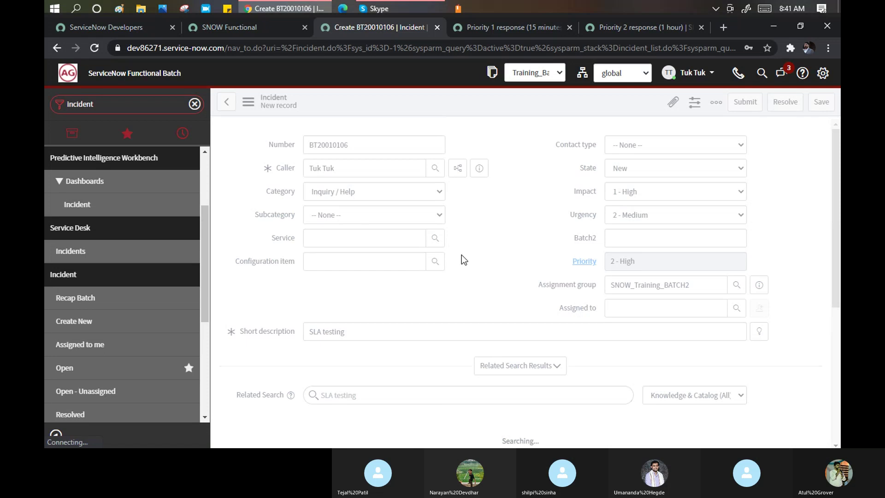
# Step: Examine the task SLAs attached to the saved incident, including their stage, time left and start time
pyautogui.scroll(-5, 510, 217)
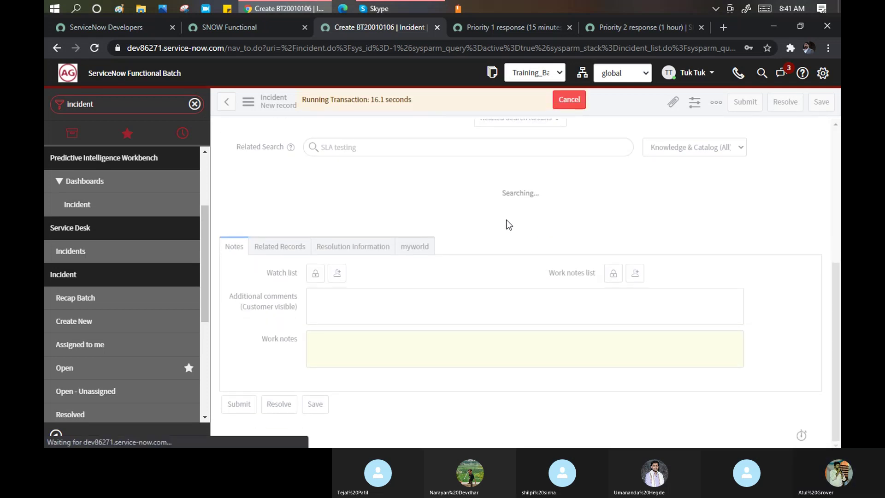
pyautogui.moveTo(352, 99); pyautogui.dragTo(302, 101)
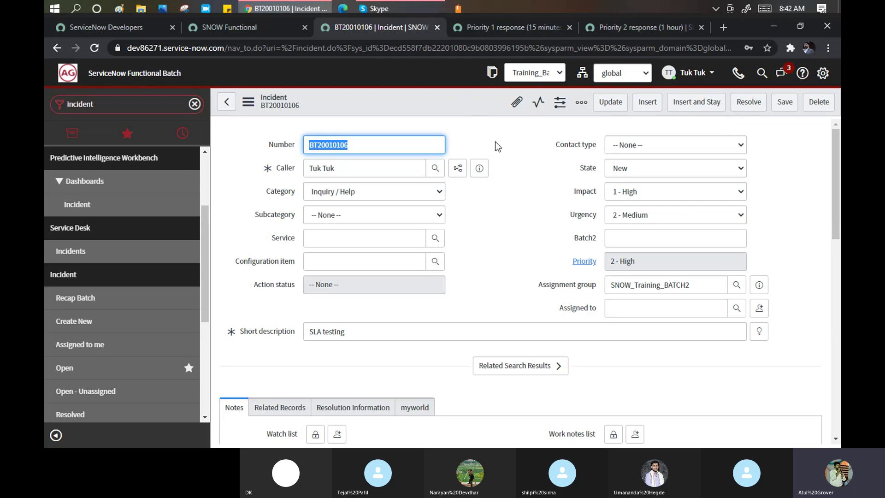
pyautogui.scroll(-15, 495, 142)
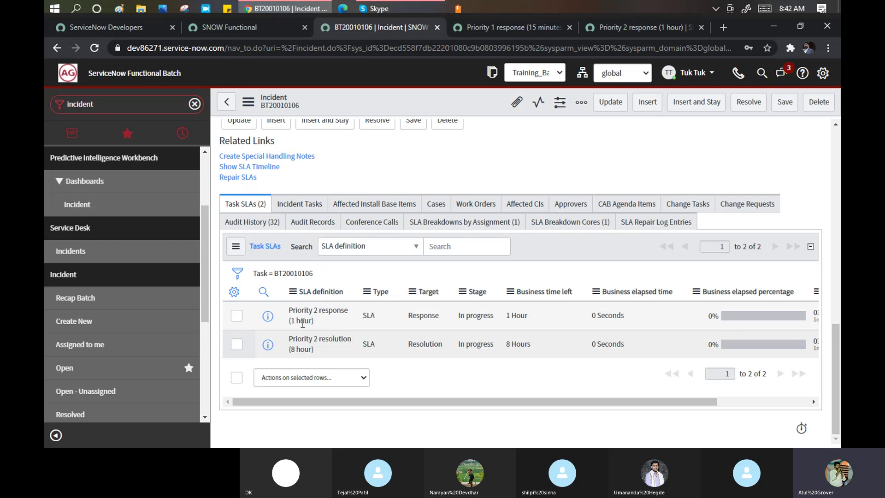
pyautogui.moveTo(356, 403); pyautogui.dragTo(470, 394)
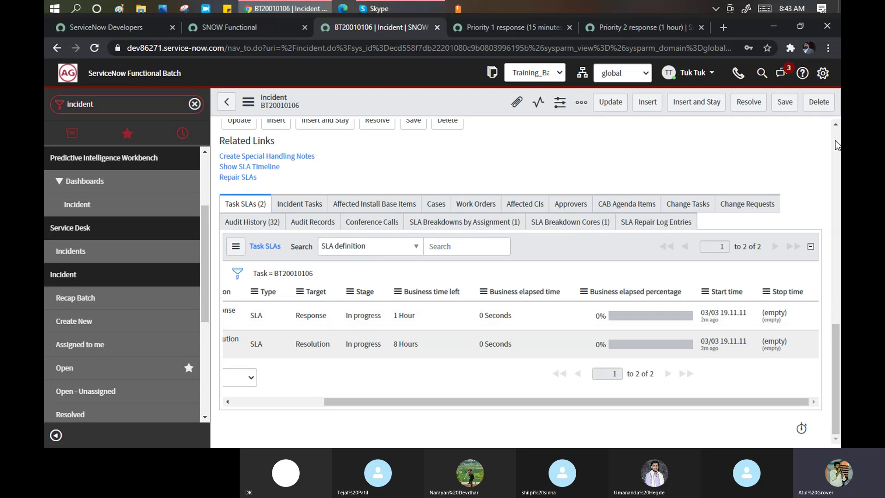
# Step: Open the logged-in user's profile and check the available time zone options without changing the setting
pyautogui.scroll(15, 836, 145)
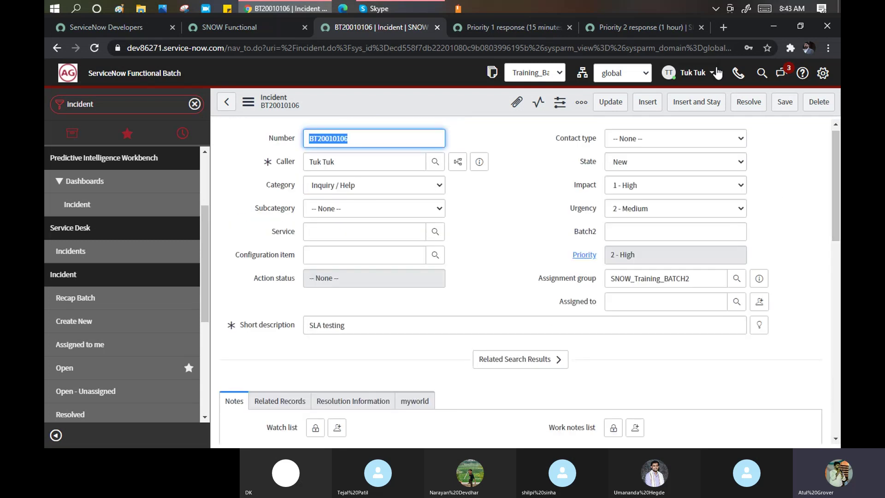
pyautogui.click(717, 72)
pyautogui.click(651, 92)
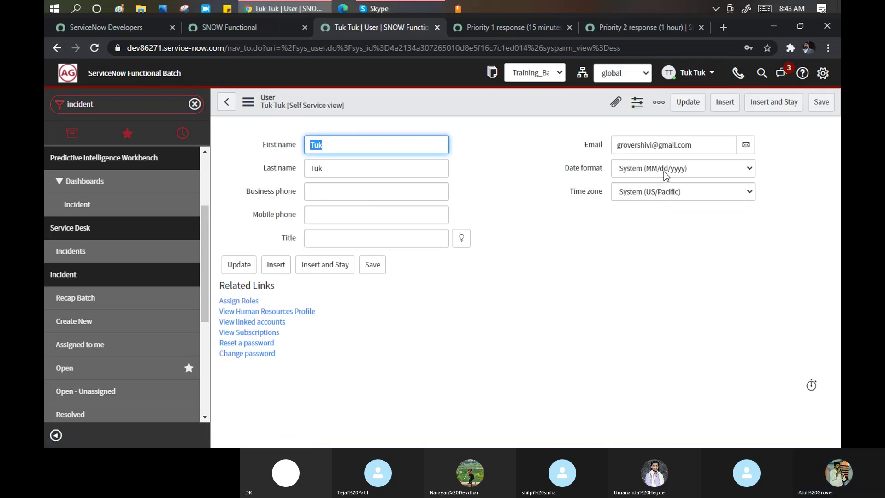
pyautogui.click(670, 195)
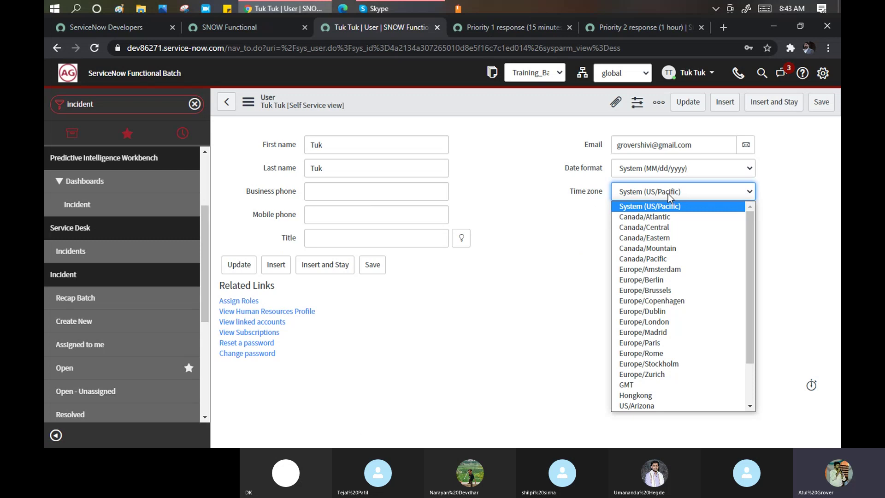
pyautogui.moveTo(751, 227); pyautogui.dragTo(756, 271)
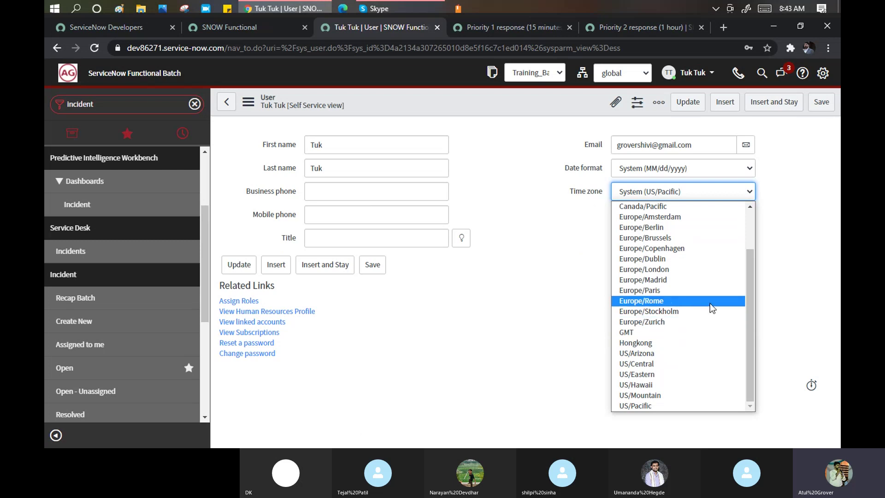
pyautogui.moveTo(751, 299); pyautogui.dragTo(745, 243)
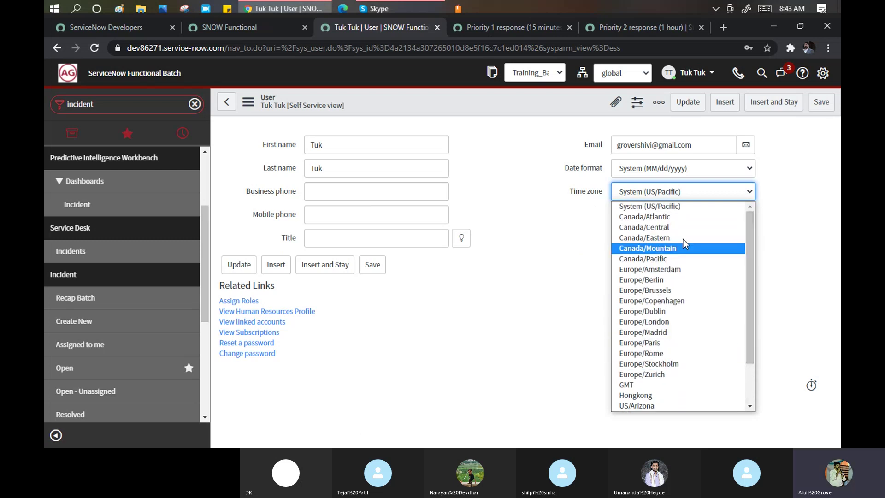
pyautogui.press('Escape')
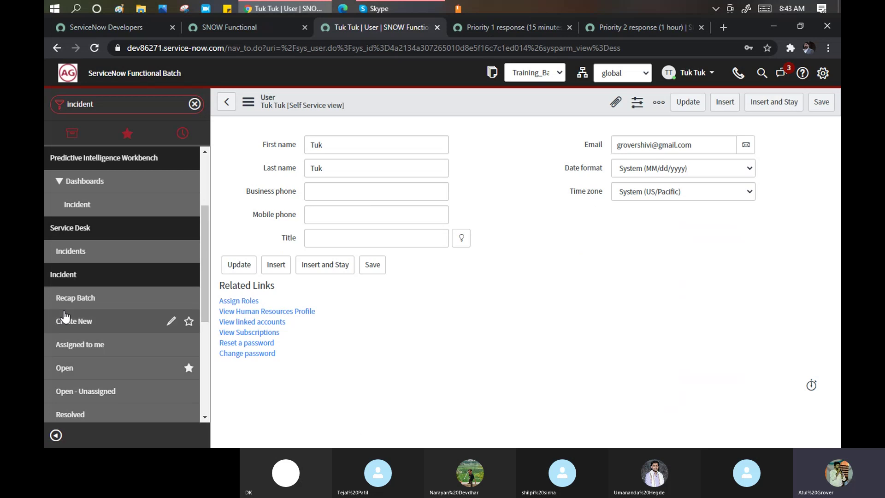
# Step: Reopen the "SLA testing" incident from the open incidents list and view its Task SLAs related list
pyautogui.click(67, 369)
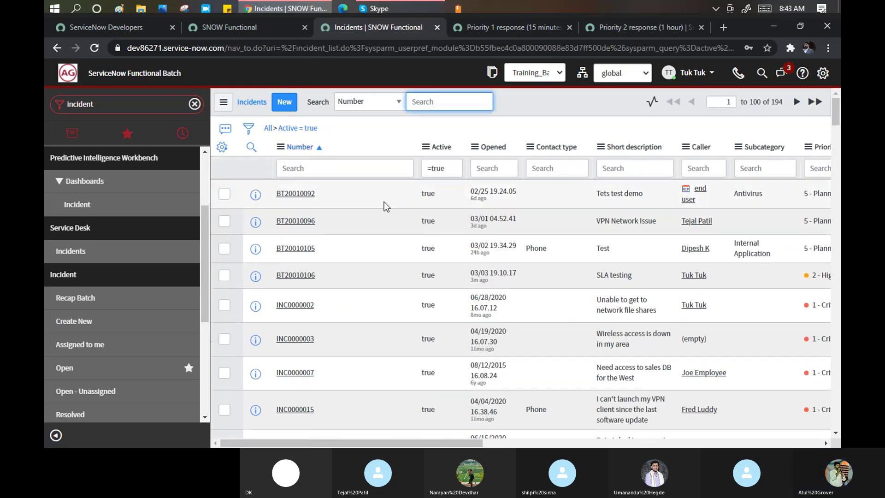
pyautogui.click(299, 275)
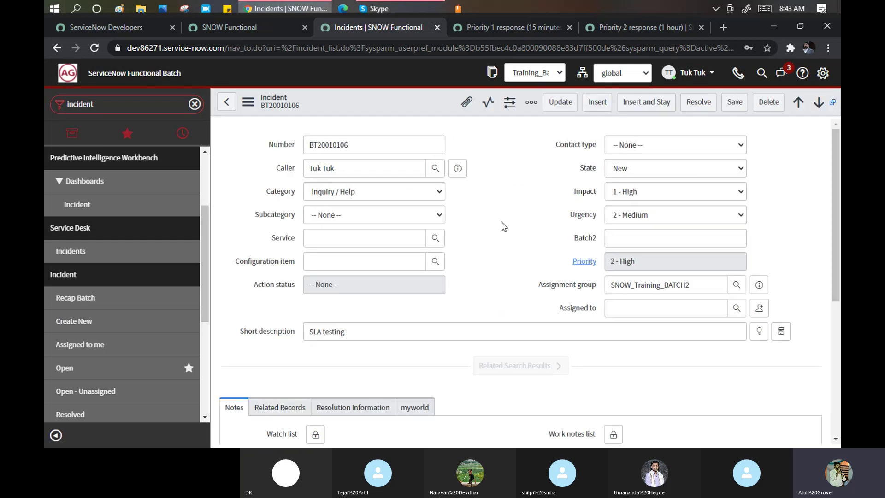
pyautogui.scroll(-7, 502, 220)
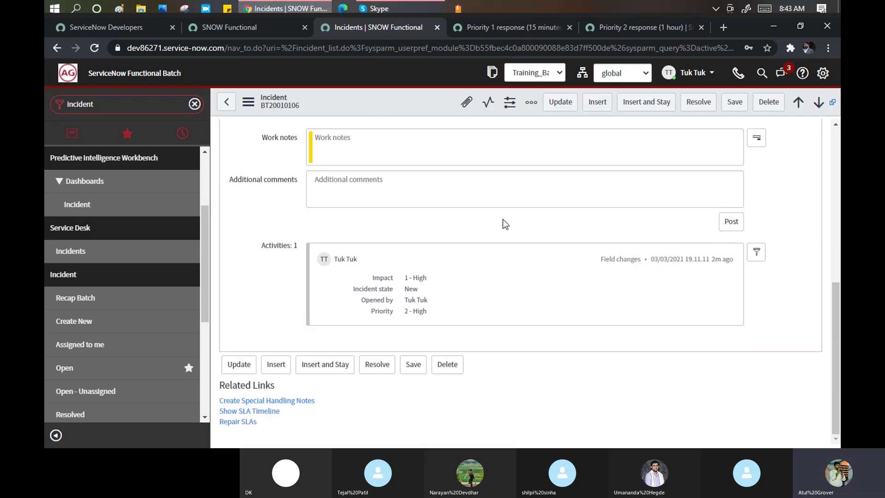
pyautogui.scroll(-10, 502, 220)
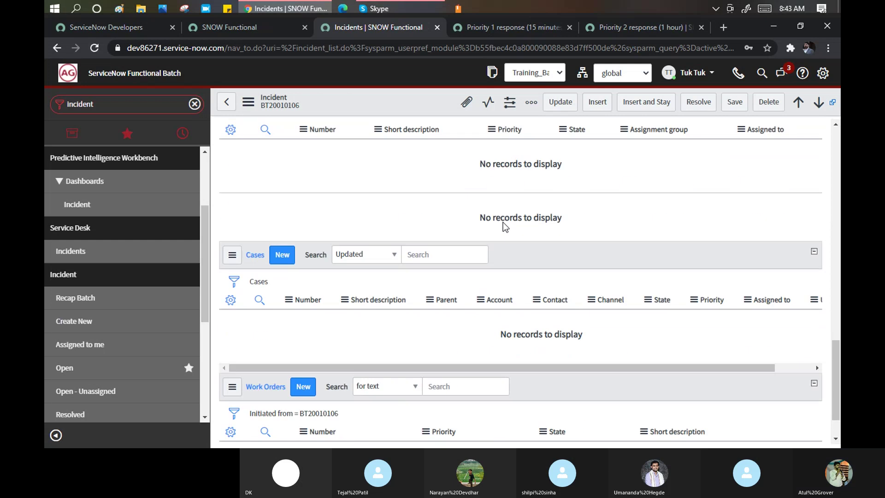
pyautogui.scroll(-10, 503, 222)
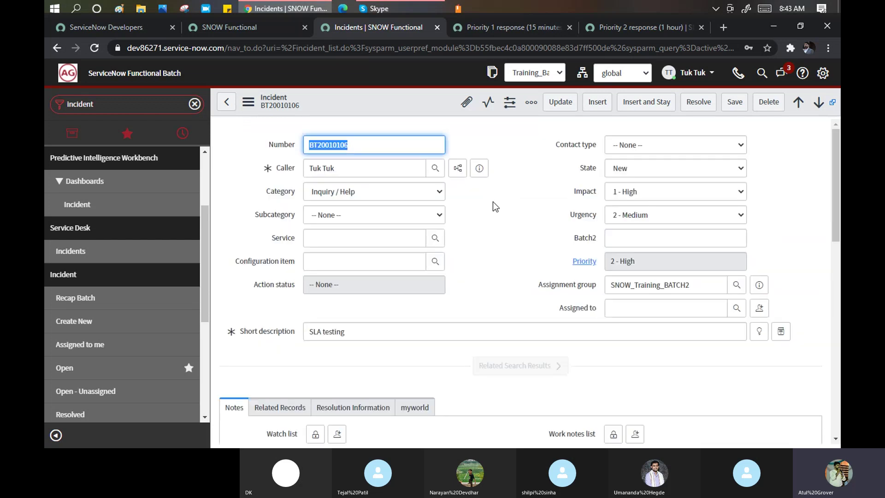
pyautogui.scroll(-15, 493, 203)
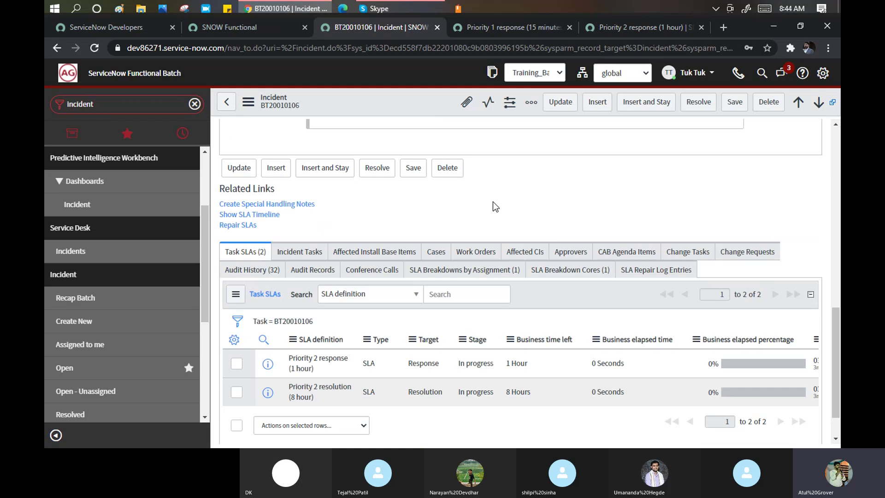
# Step: Inspect the related lists configuration of the incident form for the Default view and leave it without saving
pyautogui.rightClick(366, 101)
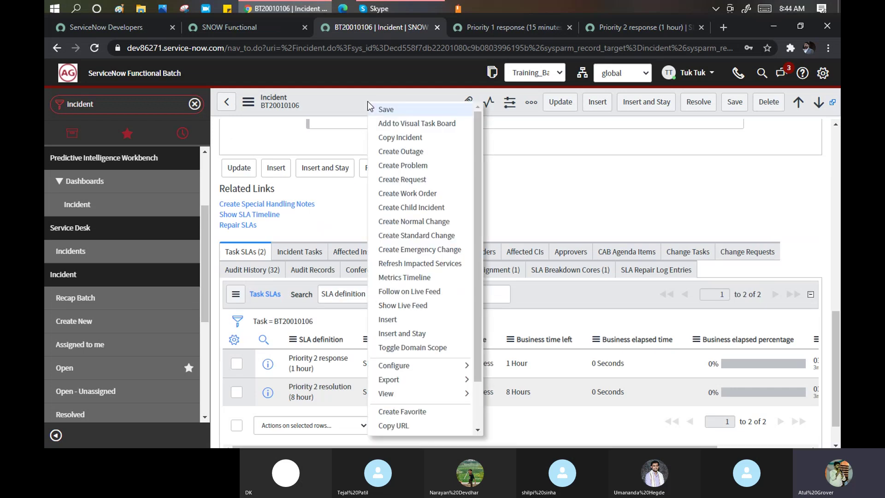
pyautogui.click(586, 213)
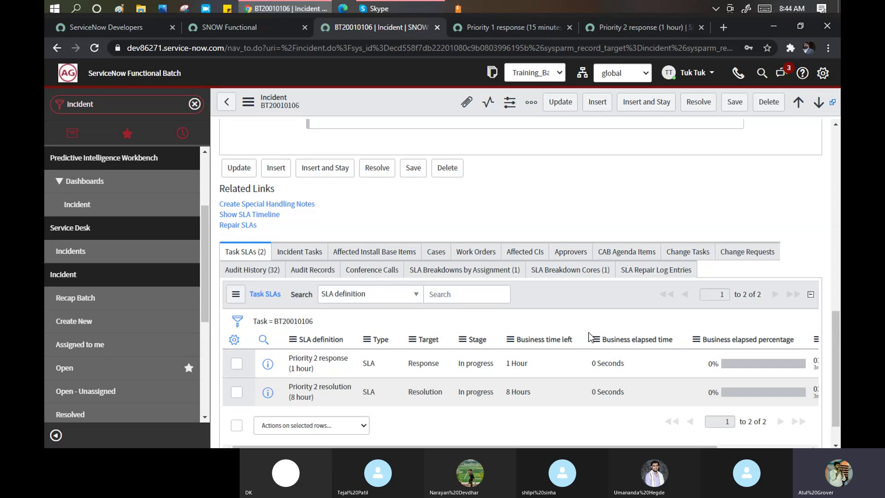
pyautogui.rightClick(361, 99)
pyautogui.moveTo(456, 363)
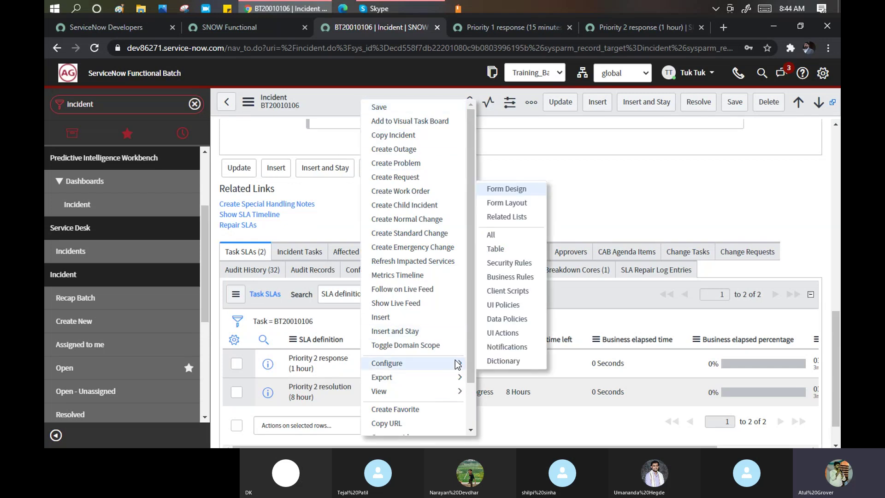
pyautogui.click(509, 218)
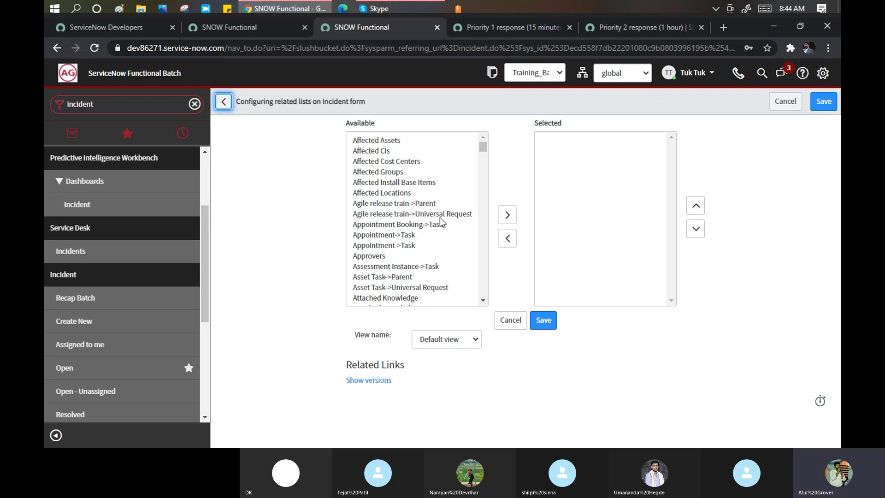
pyautogui.click(382, 214)
pyautogui.click(585, 210)
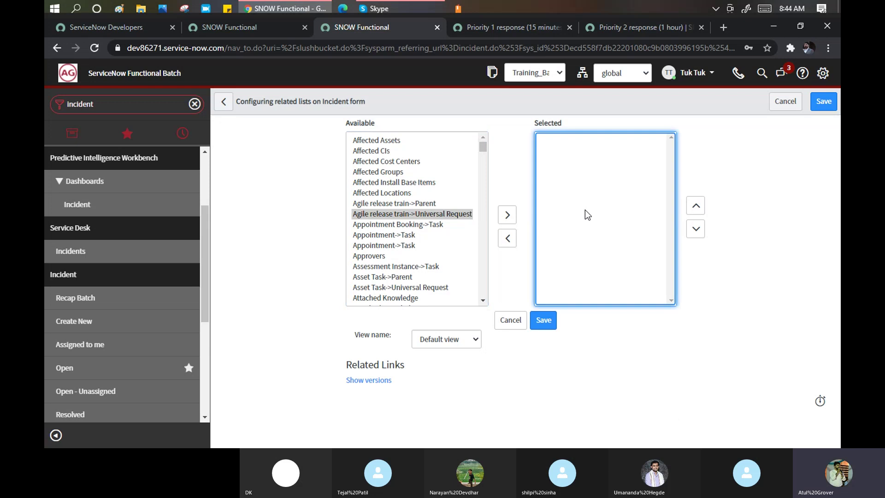
pyautogui.click(476, 340)
pyautogui.click(476, 341)
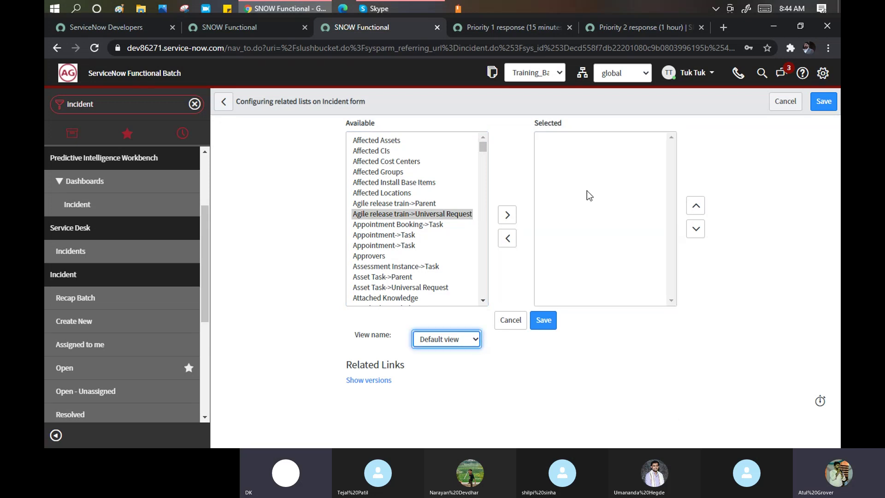
pyautogui.click(587, 190)
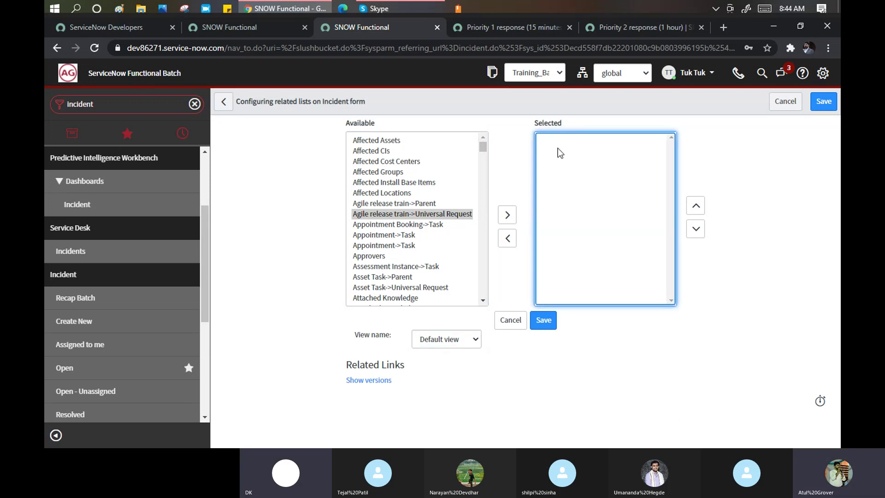
pyautogui.click(486, 150)
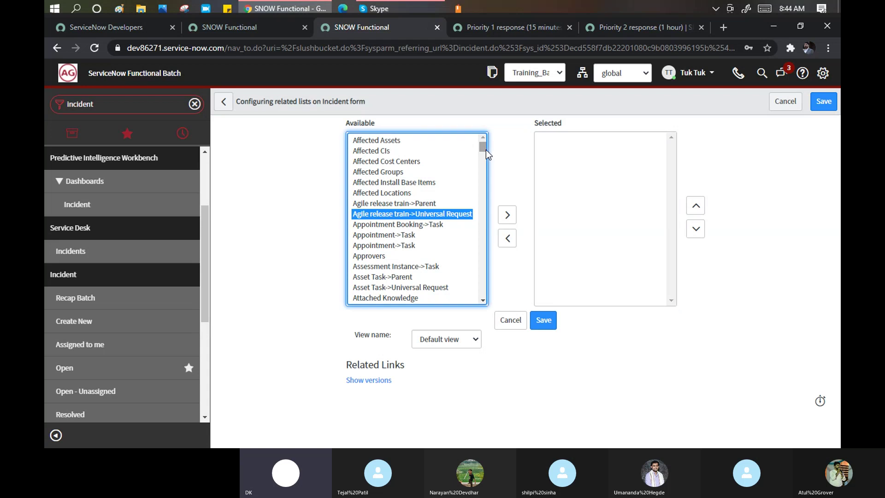
pyautogui.click(509, 321)
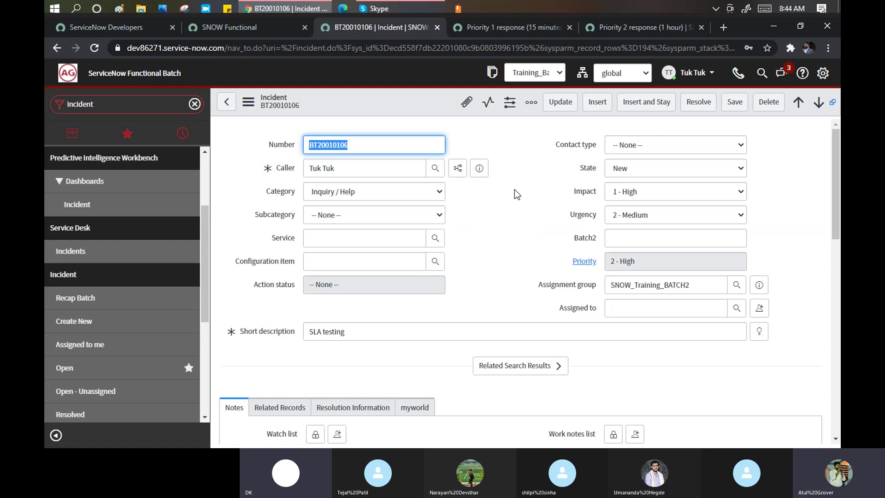
# Step: Check the Priority 2 response SLA definition's start conditions and return to the incident's Task SLAs list
pyautogui.click(618, 27)
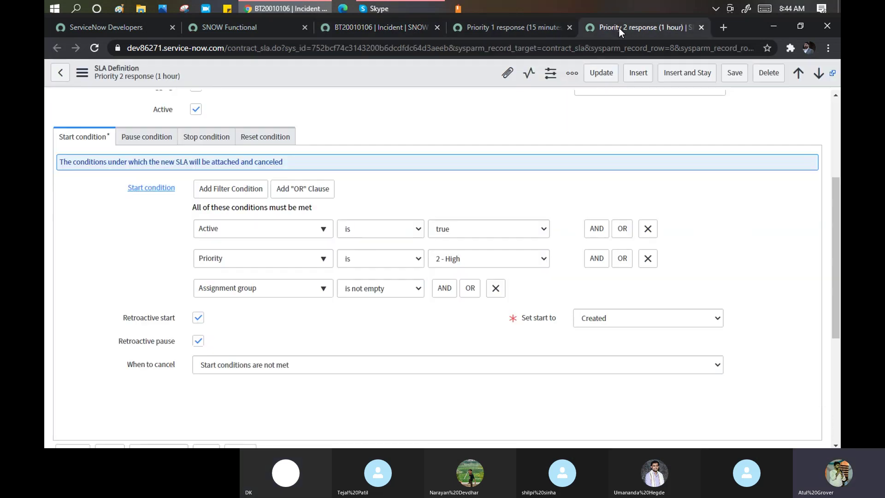
pyautogui.click(507, 27)
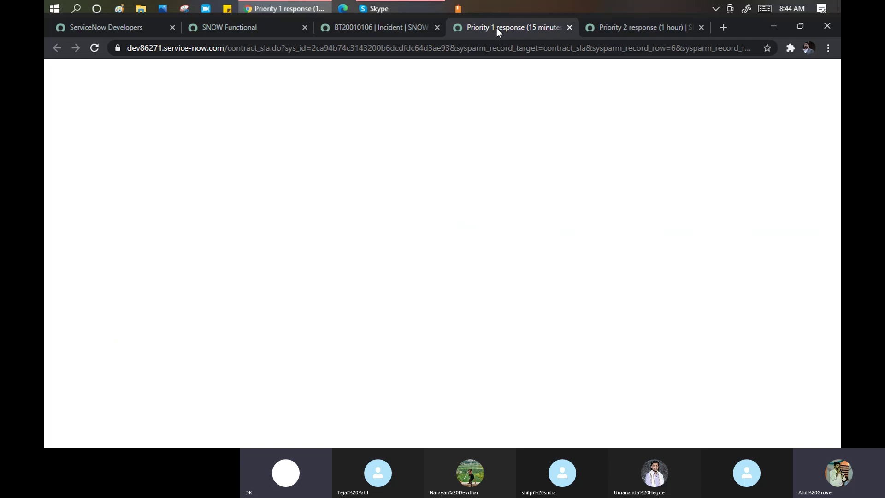
pyautogui.click(398, 28)
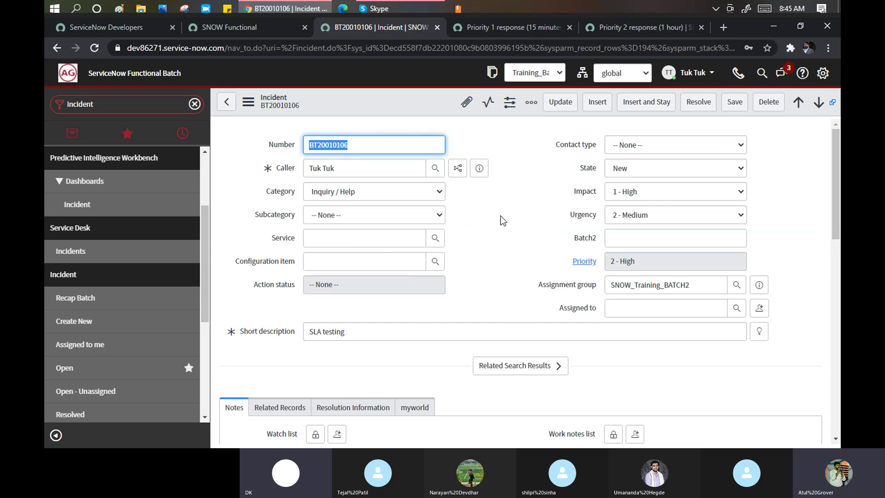
pyautogui.scroll(-6, 500, 216)
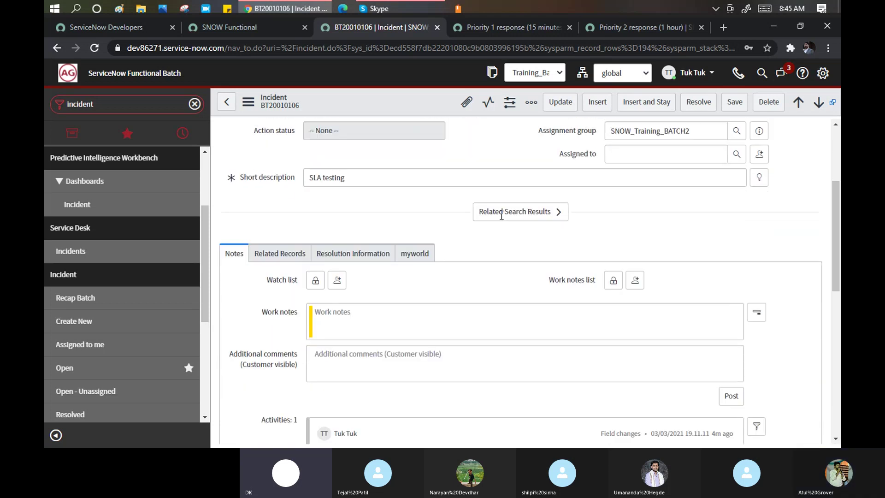
pyautogui.scroll(-5, 501, 216)
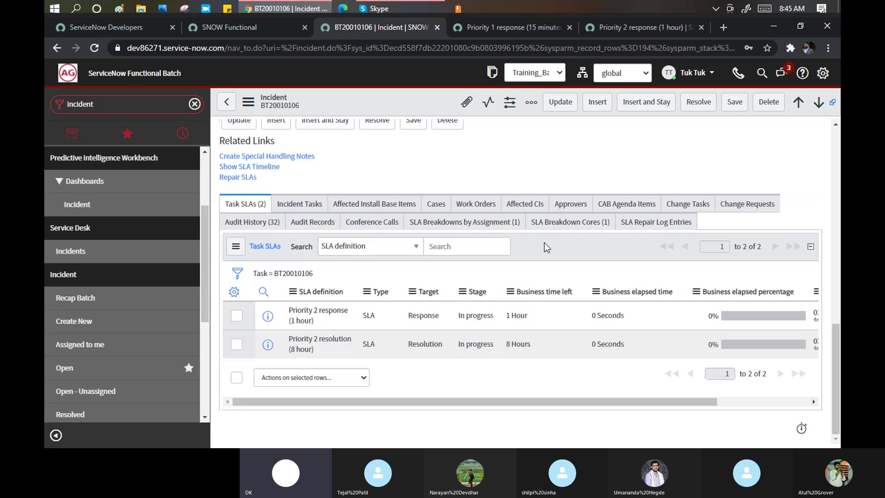
# Step: Collapse the application navigator to widen the Task SLAs list and check the SLA start times
pyautogui.rightClick(543, 242)
pyautogui.click(571, 265)
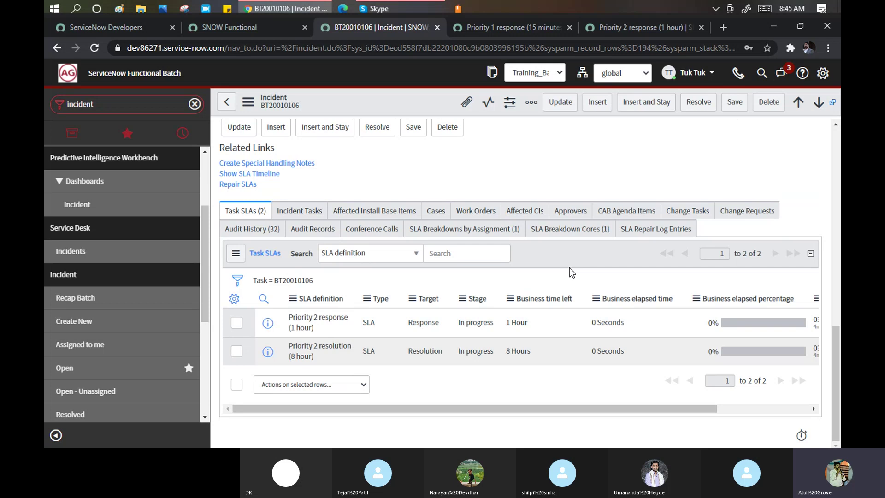
pyautogui.click(55, 435)
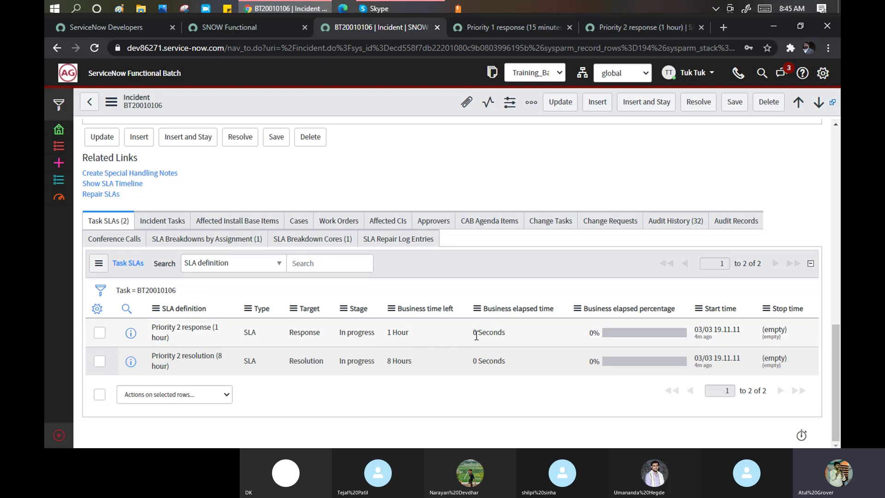
pyautogui.rightClick(496, 259)
pyautogui.click(514, 281)
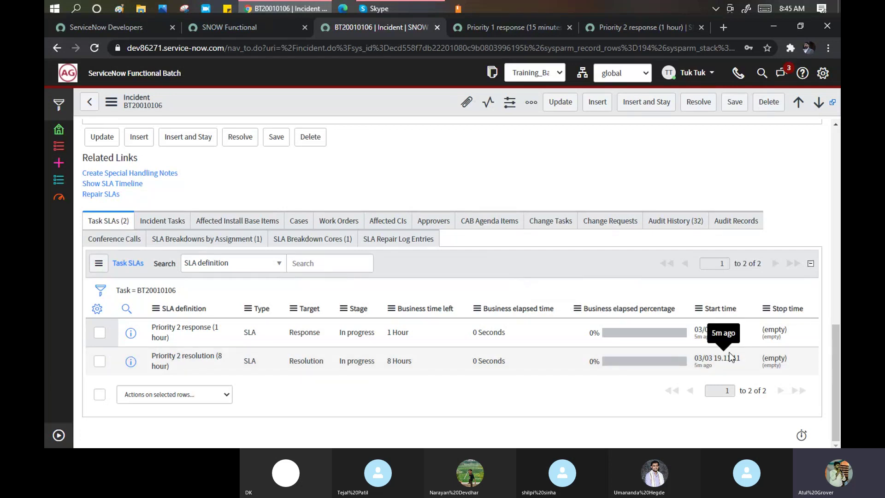
# Step: Add the Actual elapsed time, Actual time left, Breach time and Business pause duration columns to the incident's Task SLAs list
pyautogui.click(97, 308)
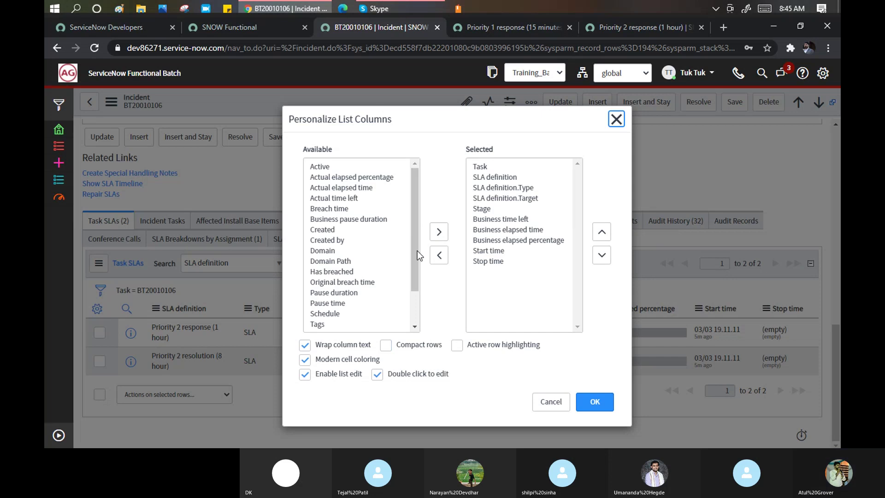
pyautogui.click(330, 209)
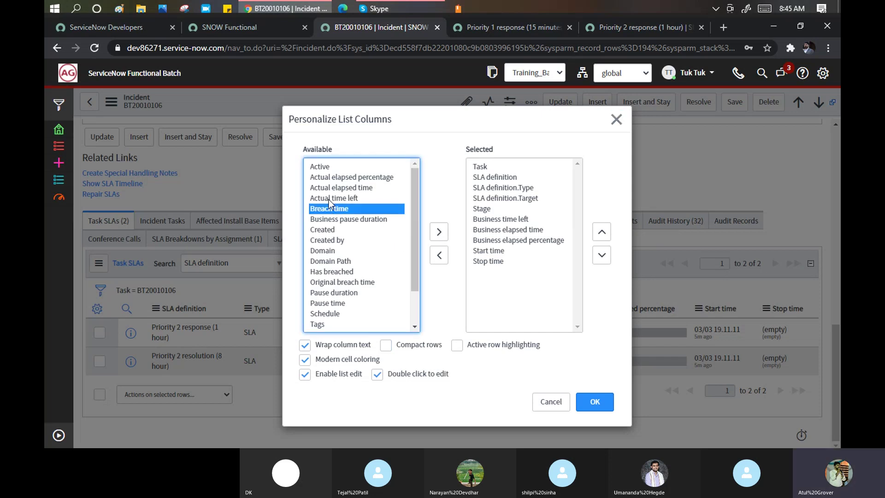
pyautogui.keyDown('shift'); pyautogui.click(329, 198); pyautogui.keyUp('shift')
pyautogui.keyDown('shift'); pyautogui.click(328, 188); pyautogui.keyUp('shift')
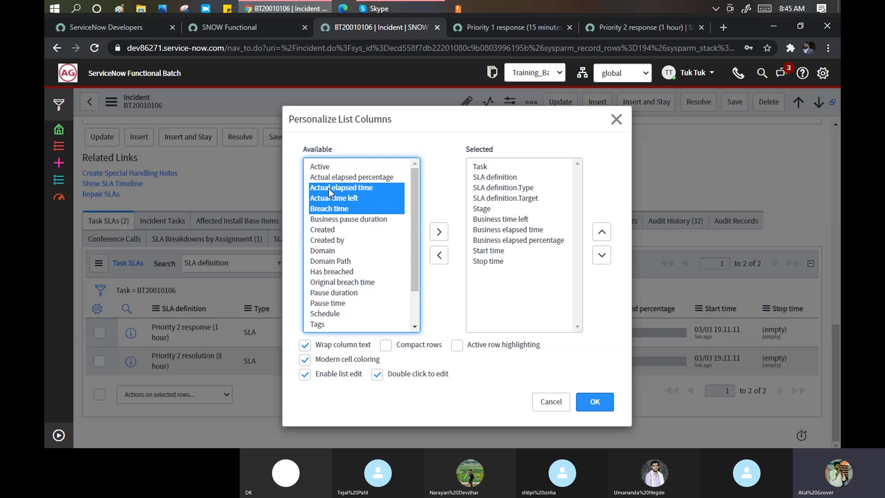
pyautogui.keyDown('ctrl'); pyautogui.click(339, 220); pyautogui.keyUp('ctrl')
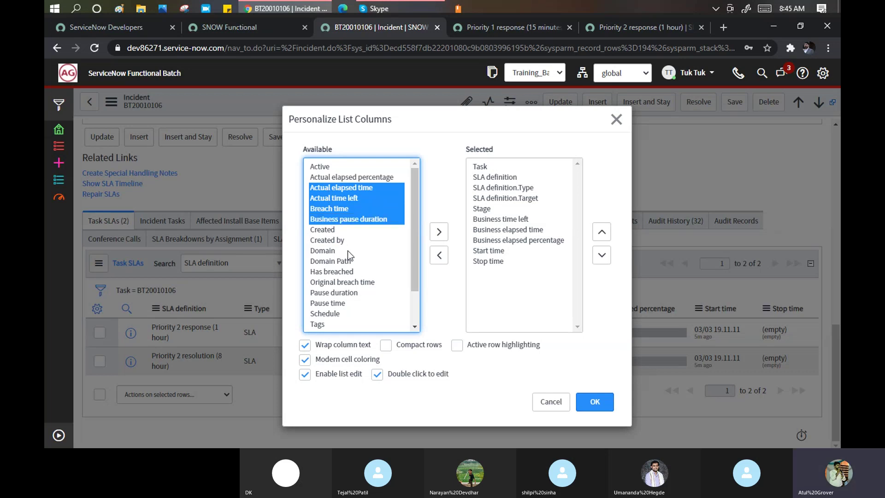
pyautogui.moveTo(419, 272); pyautogui.dragTo(417, 317)
pyautogui.click(438, 232)
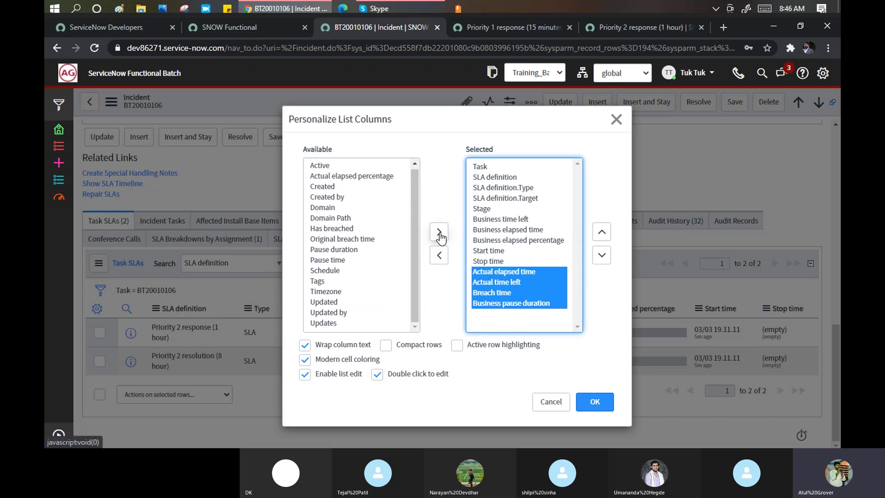
pyautogui.click(596, 405)
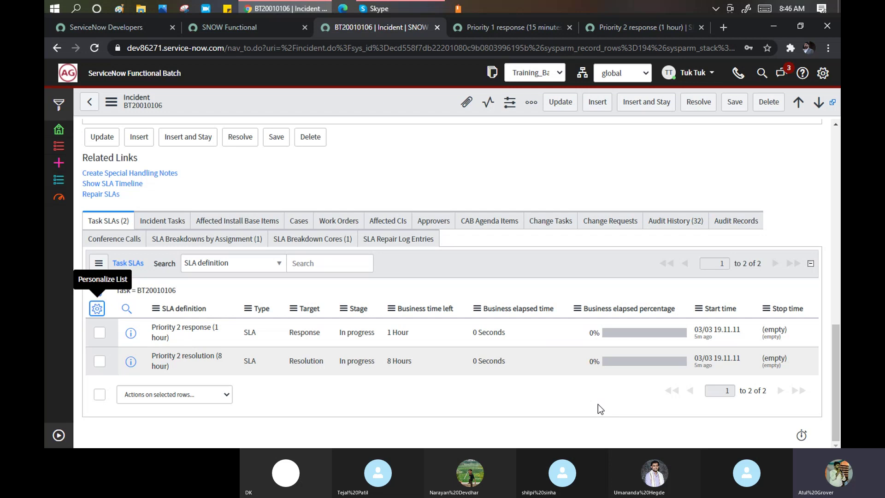
# Step: Remove the Business time left, Business elapsed time and Business elapsed percentage columns from the Task SLAs list and check the response SLA's start time
pyautogui.click(313, 334)
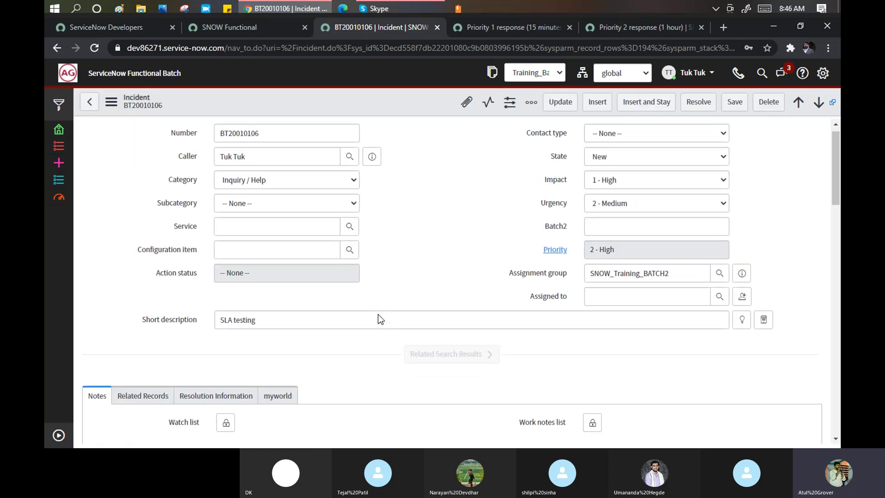
pyautogui.scroll(-15, 378, 314)
pyautogui.scroll(-2, 380, 318)
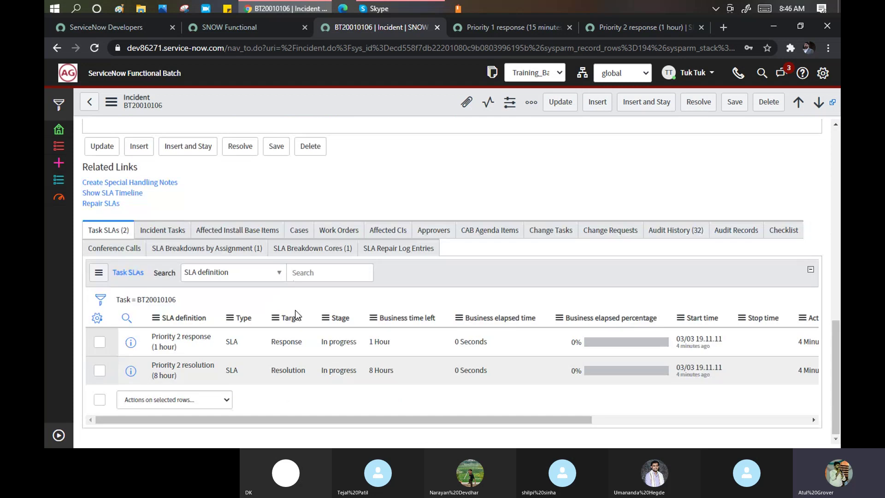
pyautogui.click(296, 314)
pyautogui.scroll(-15, 427, 350)
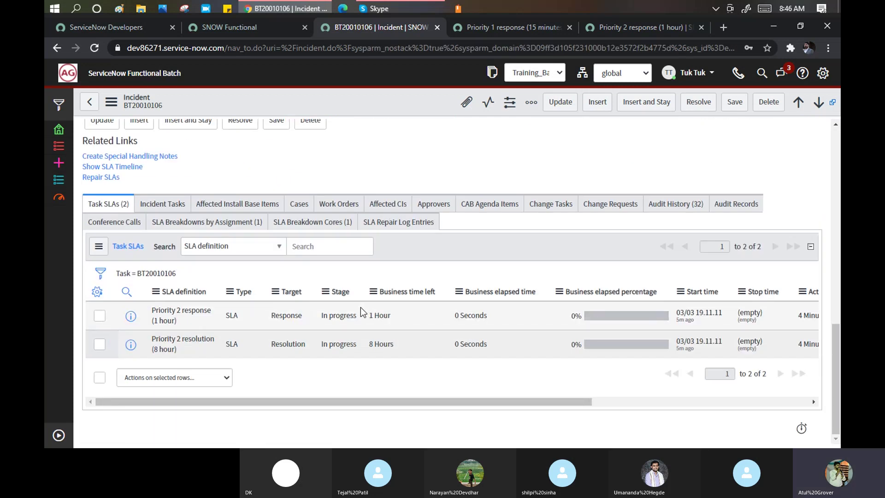
pyautogui.moveTo(481, 400); pyautogui.dragTo(579, 411)
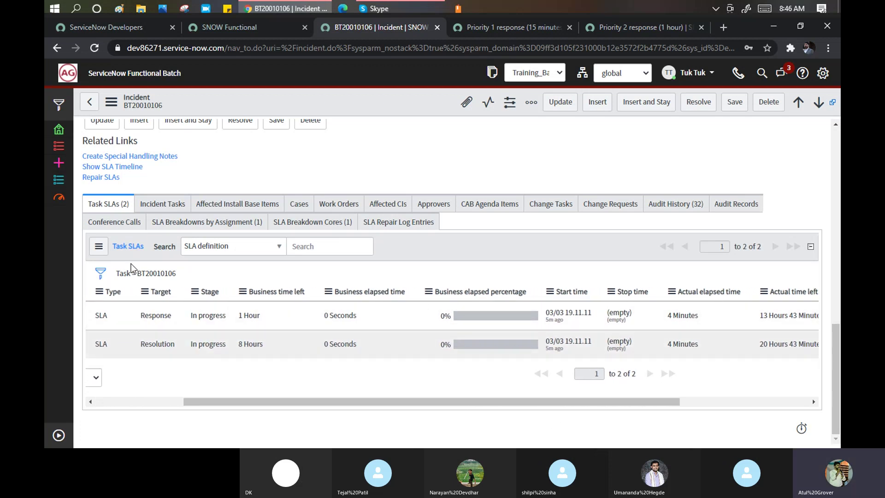
pyautogui.moveTo(247, 401); pyautogui.dragTo(134, 382)
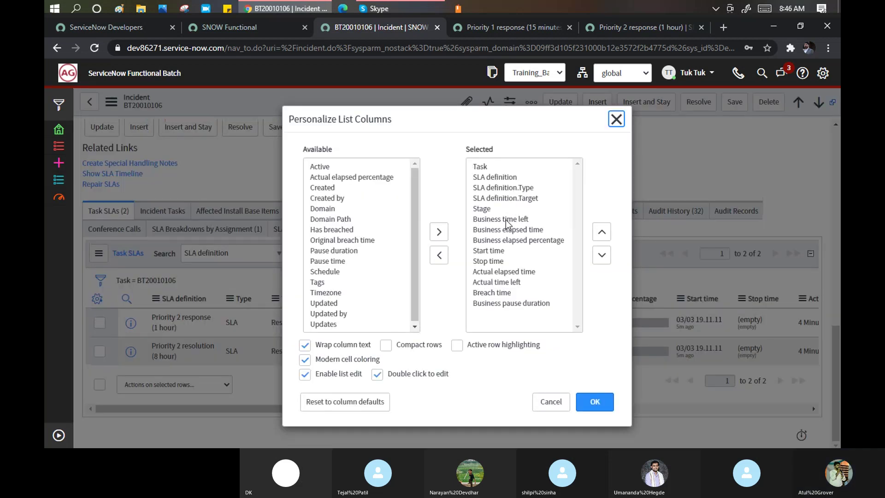
pyautogui.moveTo(505, 223); pyautogui.dragTo(507, 244)
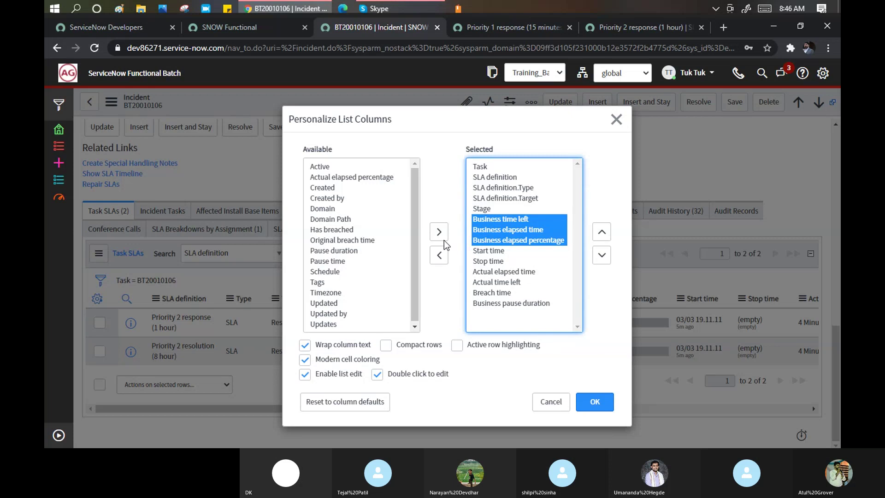
pyautogui.click(438, 256)
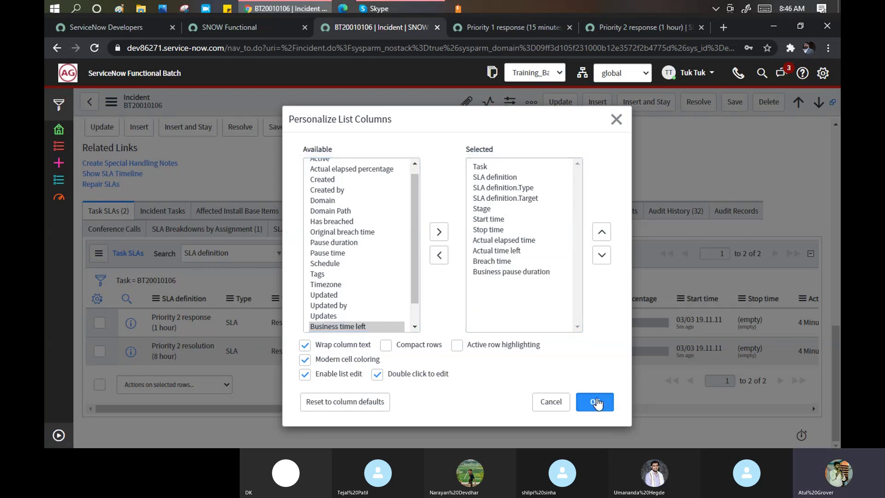
pyautogui.click(595, 403)
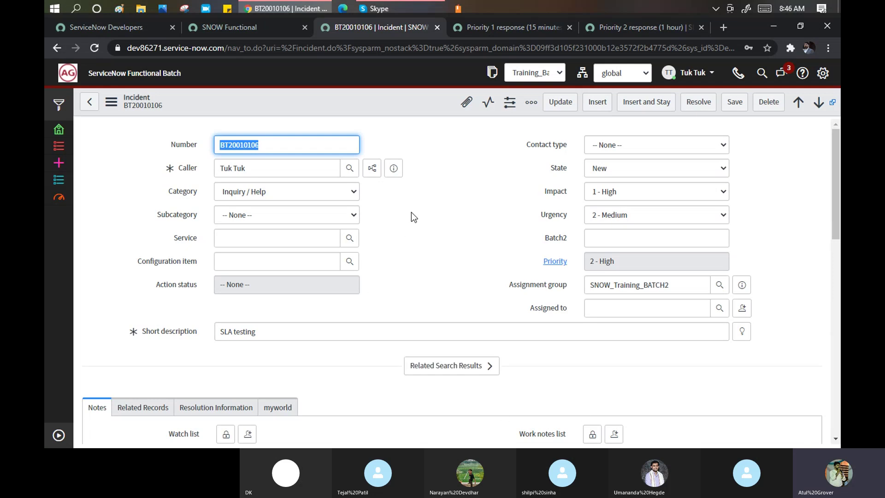
pyautogui.scroll(-15, 469, 206)
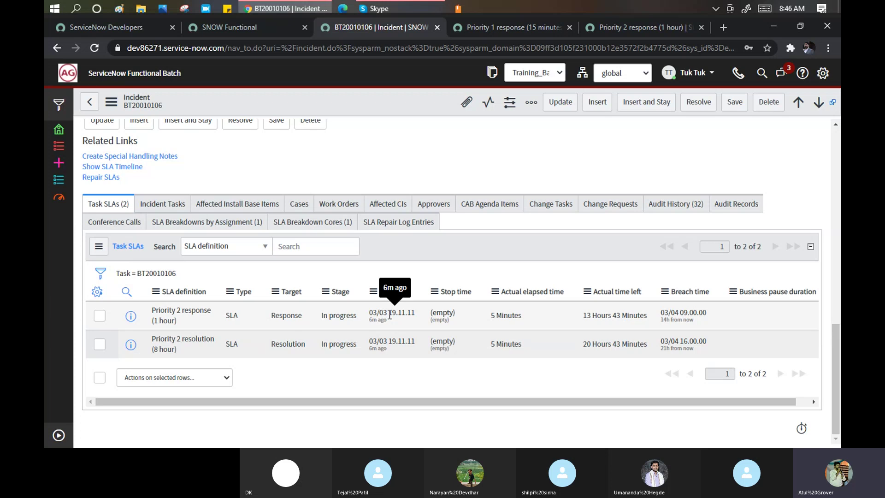
pyautogui.moveTo(390, 315); pyautogui.dragTo(406, 316)
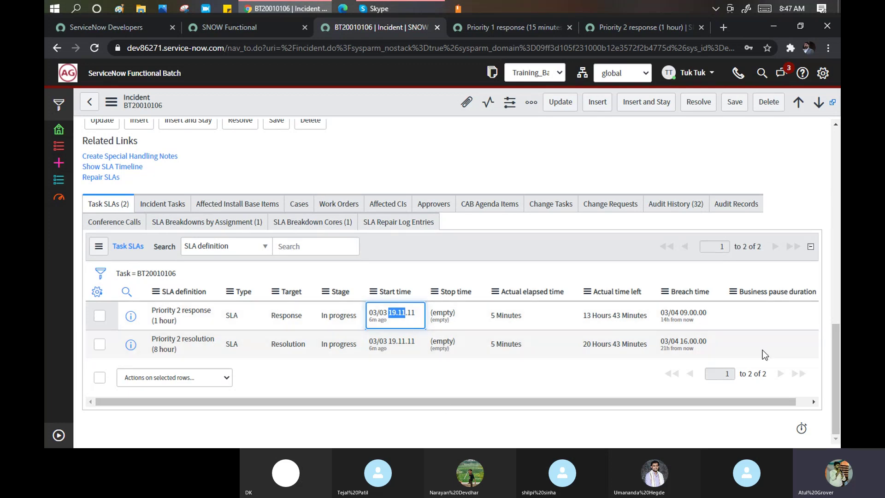
# Step: Set the incident's urgency to 1 - High and try to save the record
pyautogui.moveTo(837, 372); pyautogui.dragTo(836, 171)
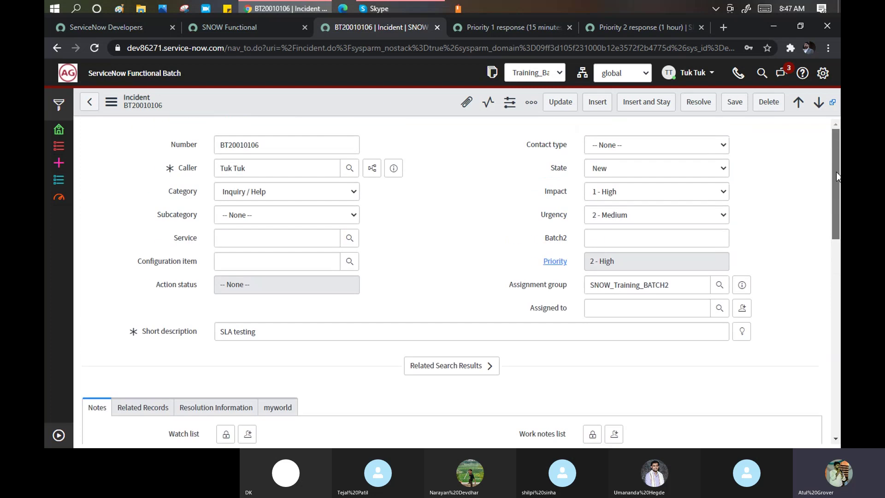
pyautogui.click(721, 211)
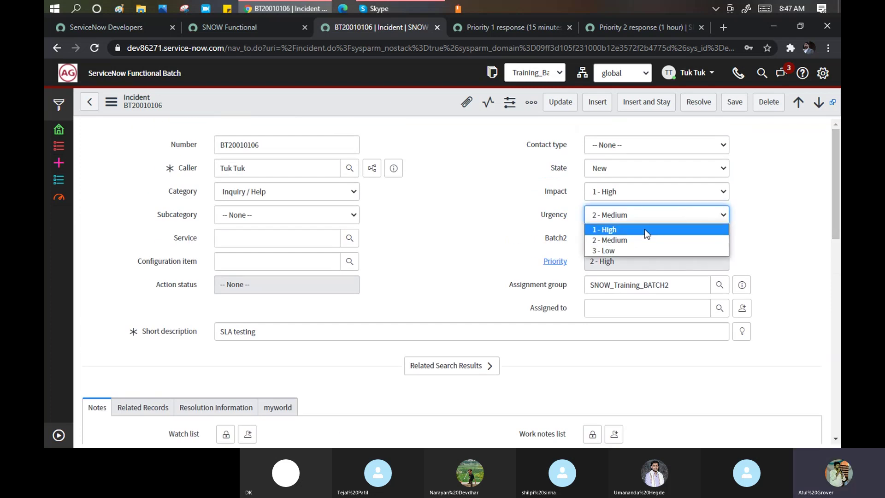
pyautogui.click(644, 228)
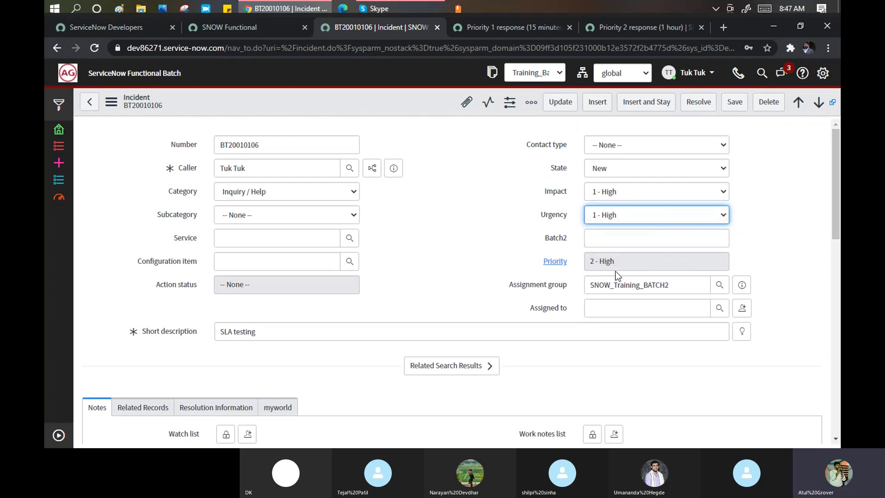
pyautogui.rightClick(394, 100)
pyautogui.click(404, 104)
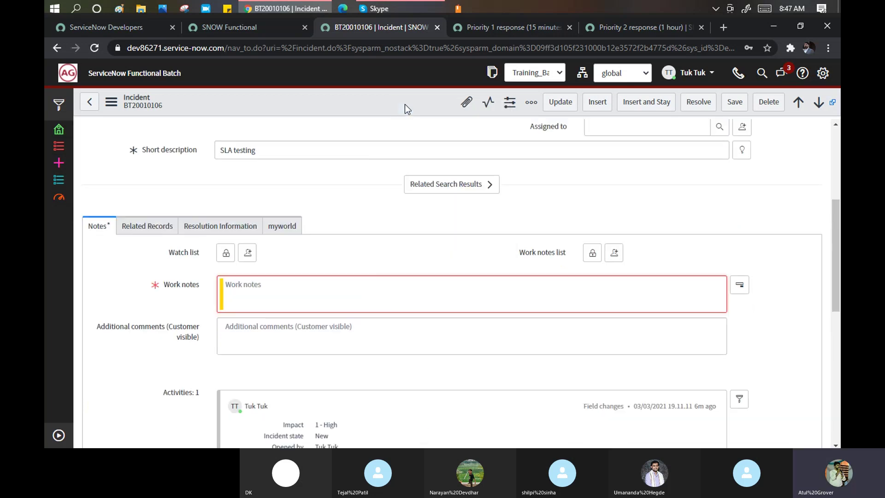
# Step: Enter "test" as the incident's work notes and save the record
pyautogui.click(288, 285)
pyautogui.write('test')
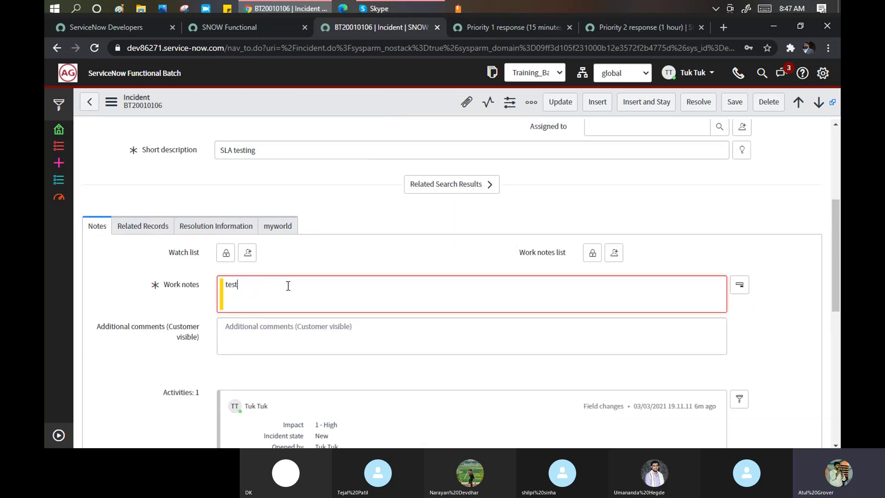
pyautogui.rightClick(388, 104)
pyautogui.click(397, 112)
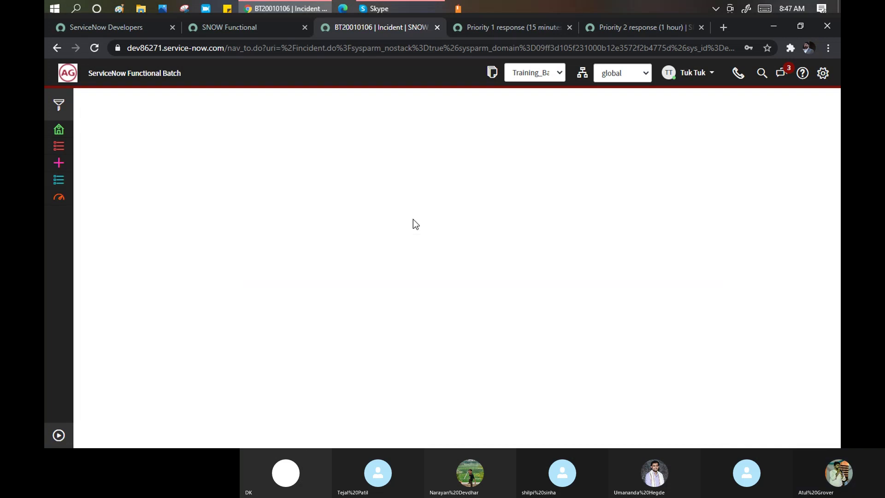
# Step: Review the incident's Task SLAs after the priority change, check the Priority 2 response definition's start conditions and return to the incident
pyautogui.scroll(-9, 413, 220)
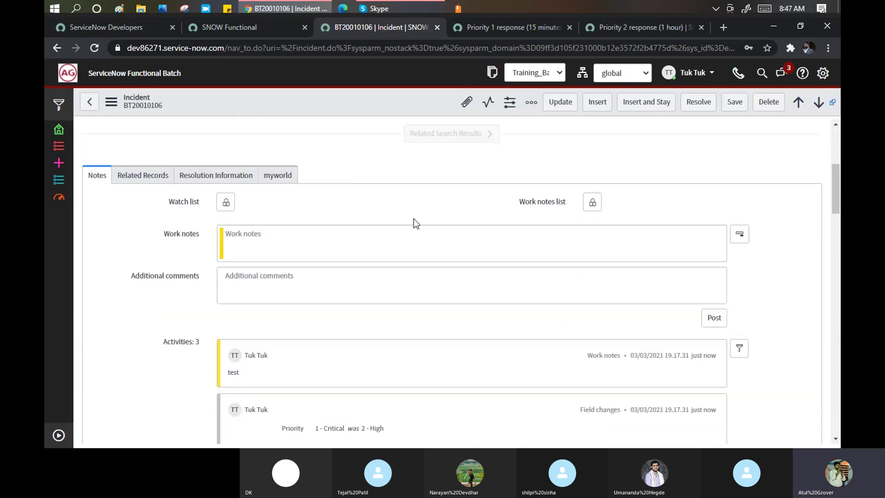
pyautogui.scroll(-6, 413, 218)
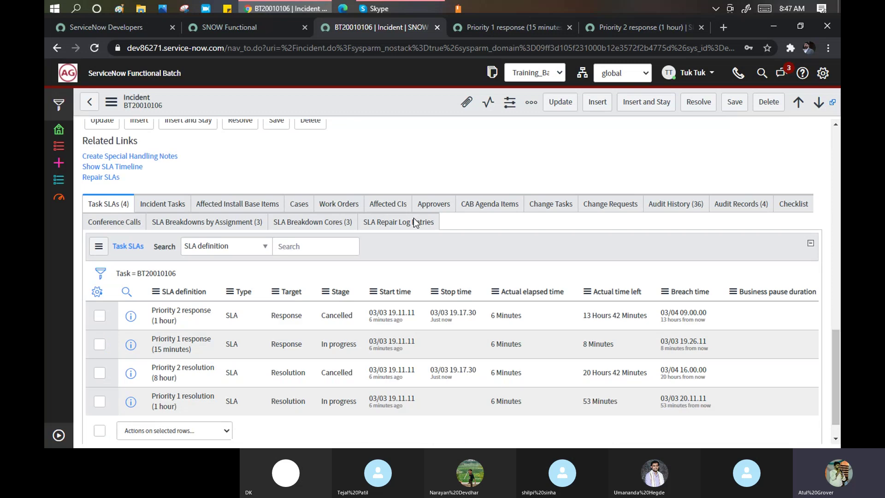
pyautogui.scroll(-15, 413, 219)
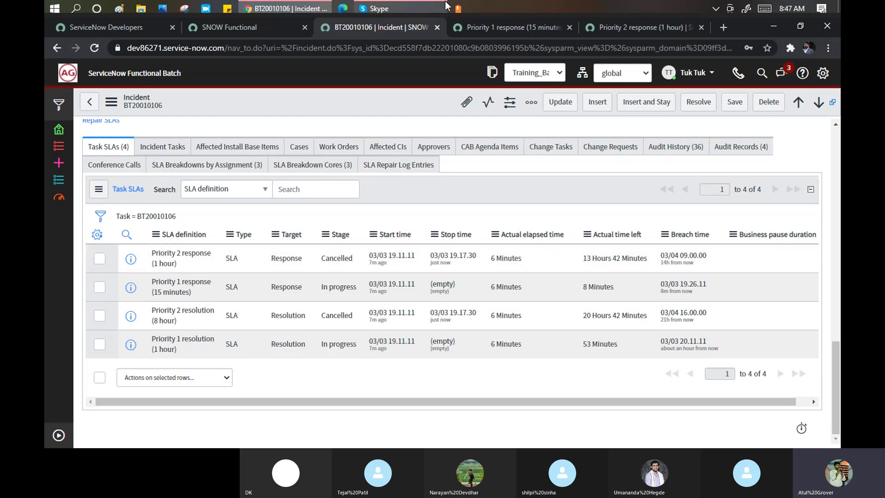
pyautogui.click(626, 27)
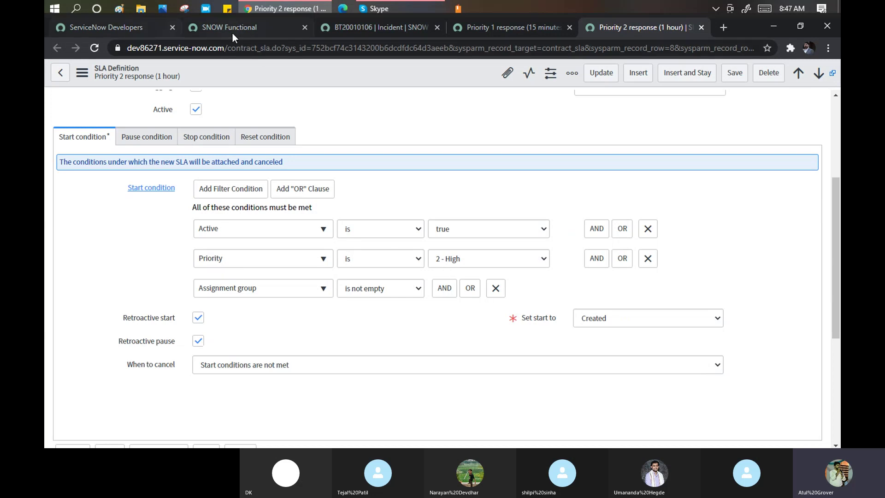
pyautogui.click(397, 27)
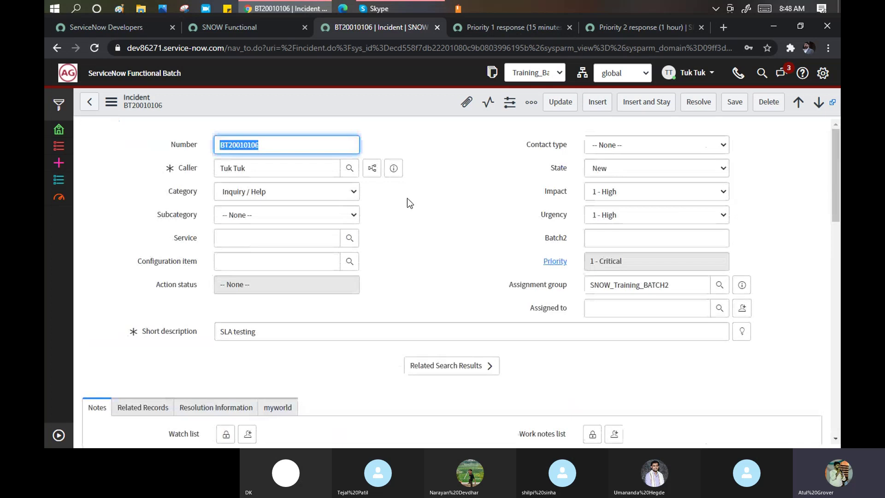
# Step: Examine the start time, actual elapsed time and actual time left of the Priority 1 response SLA in the Task SLAs list
pyautogui.scroll(-15, 408, 198)
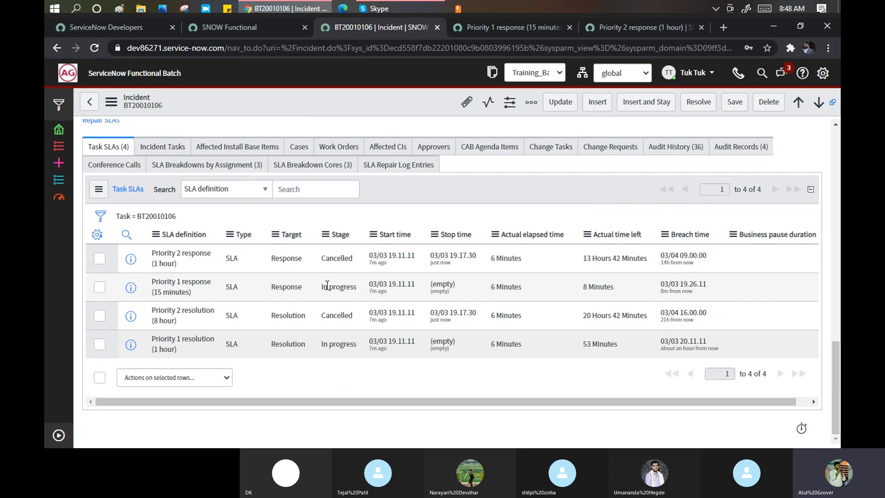
pyautogui.moveTo(369, 286); pyautogui.dragTo(414, 281)
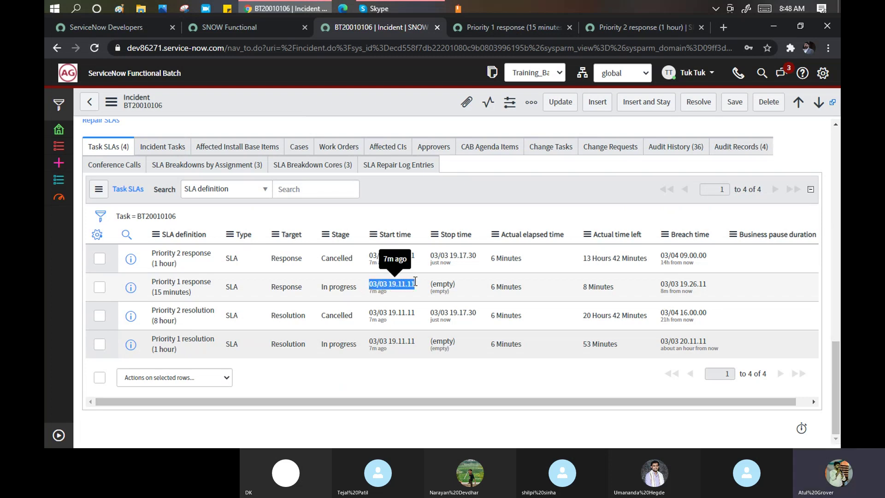
pyautogui.click(491, 292)
pyautogui.moveTo(490, 289); pyautogui.dragTo(619, 292)
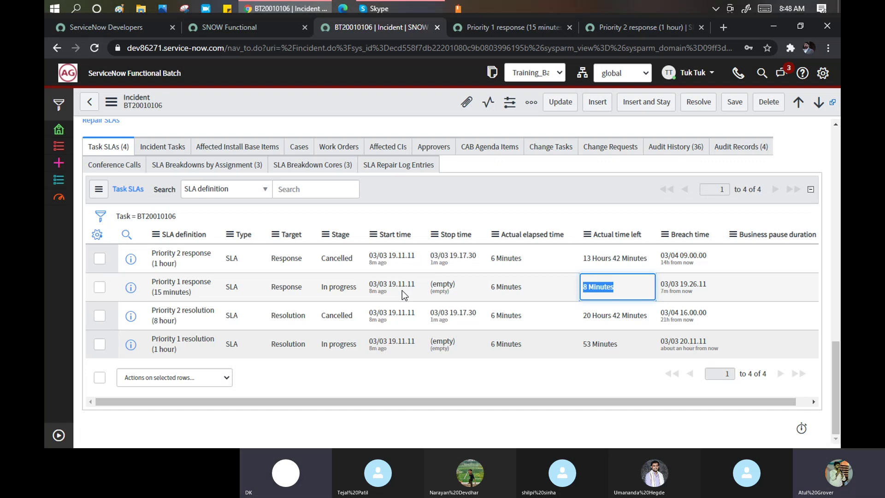
# Step: Inspect the Set start to options of the Priority 2 response SLA definition without changing them and return to the incident's Task SLAs
pyautogui.click(620, 28)
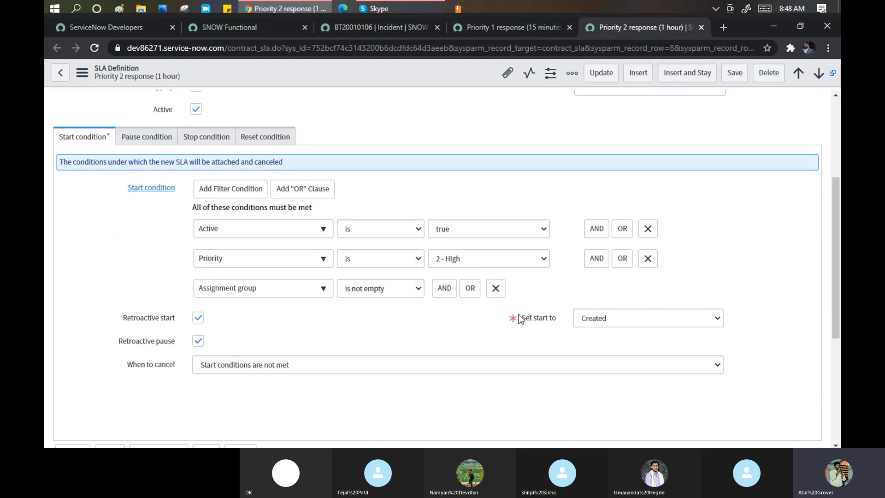
pyautogui.moveTo(530, 319)
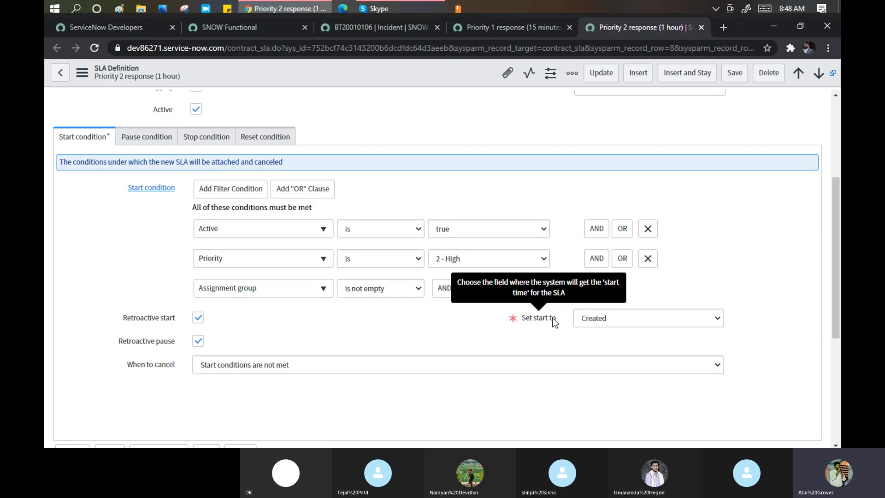
pyautogui.click(696, 319)
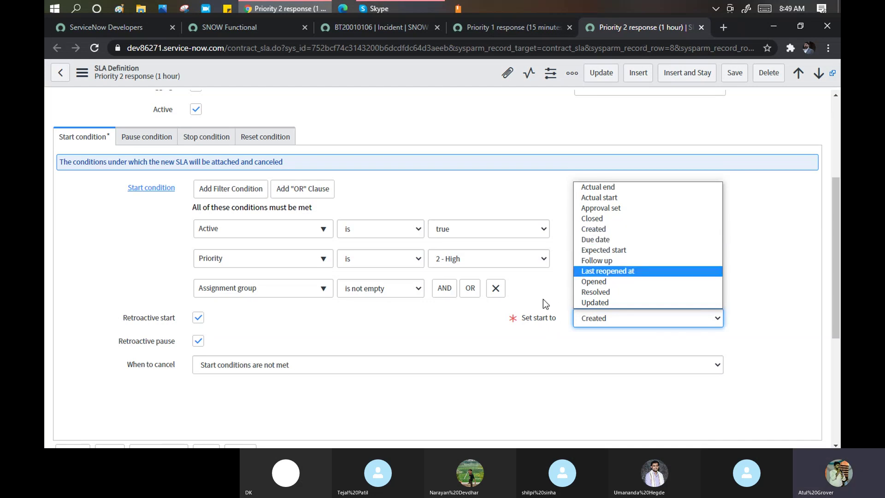
pyautogui.click(536, 289)
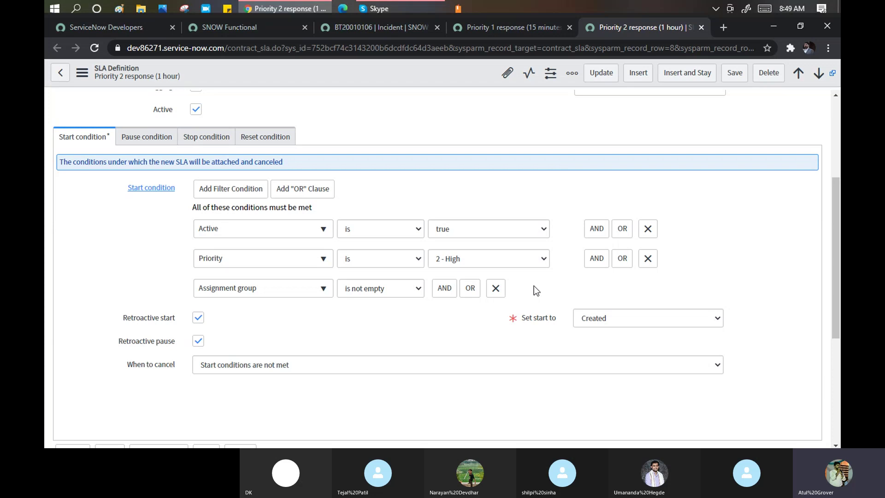
pyautogui.click(338, 22)
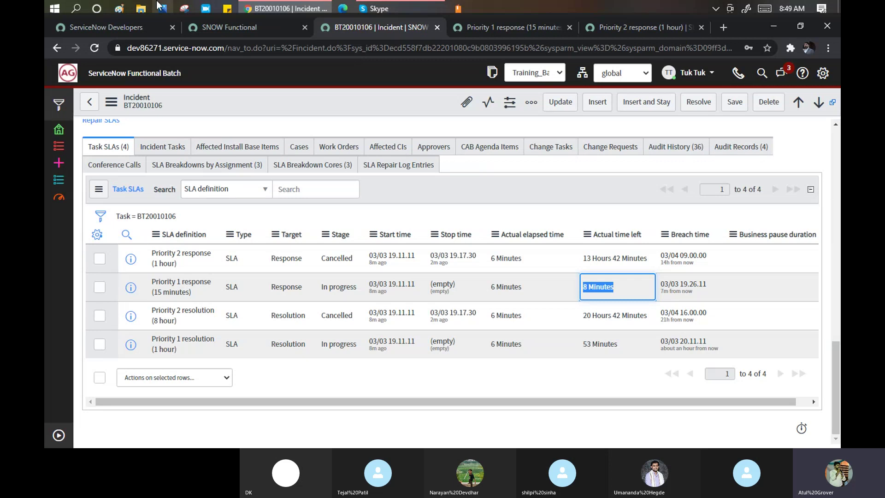
# Step: Find the Incident modules in the navigator and open a blank new incident form in a separate browser tab
pyautogui.click(214, 21)
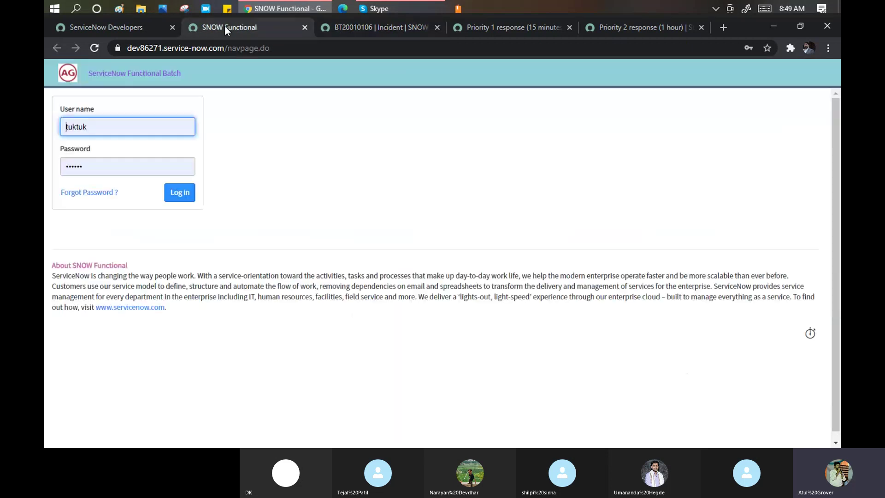
pyautogui.click(397, 29)
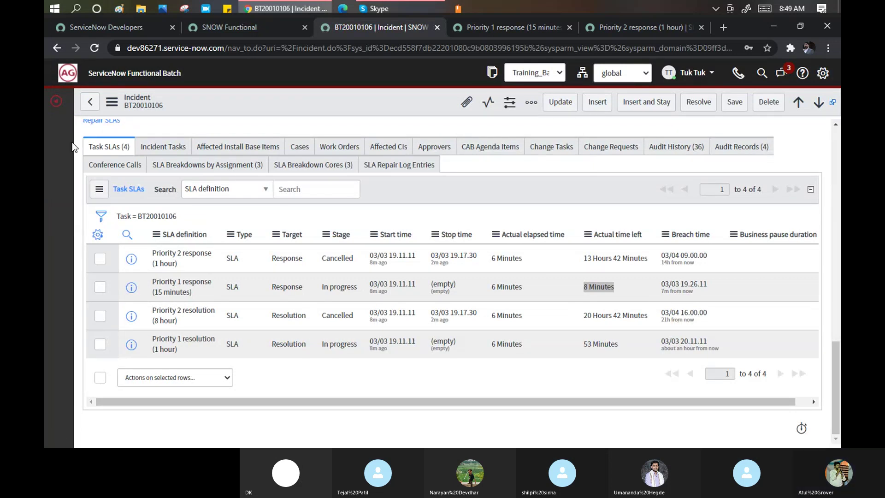
pyautogui.click(64, 101)
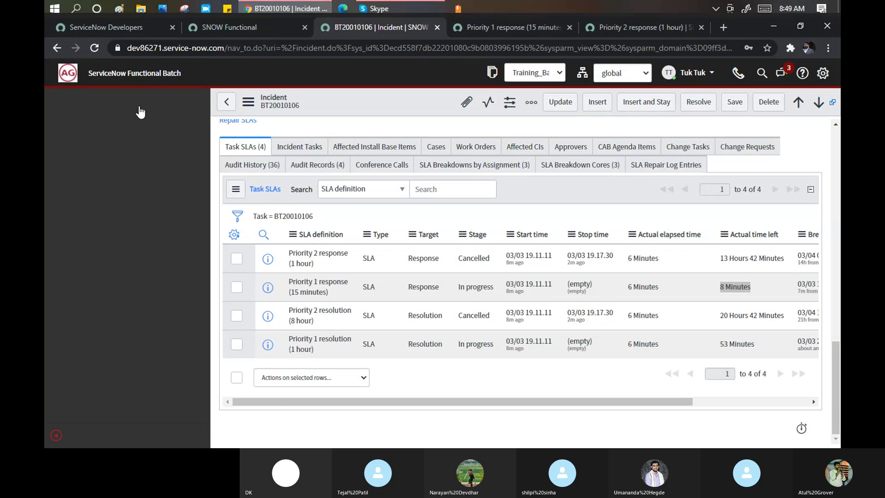
pyautogui.write('Incident')
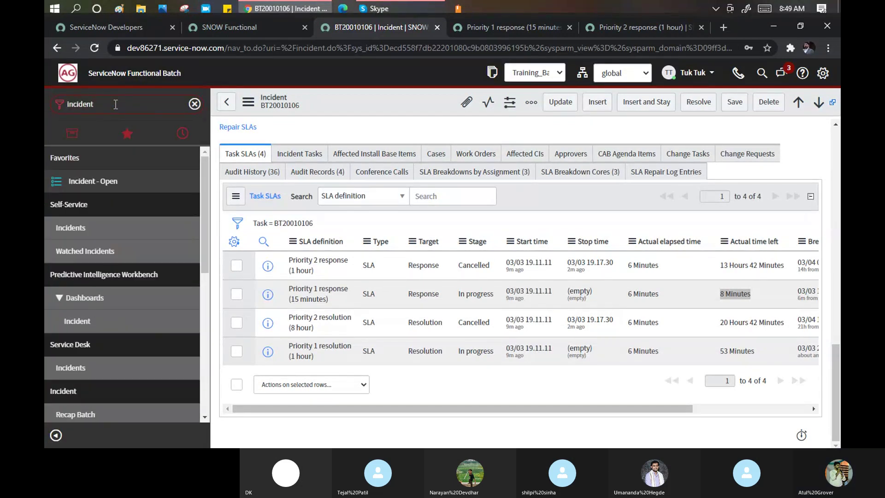
pyautogui.scroll(-3, 133, 221)
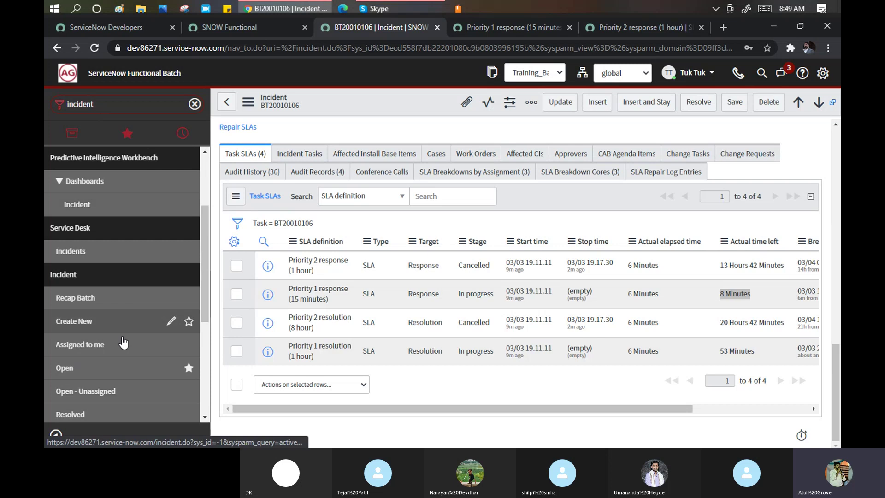
pyautogui.moveTo(76, 326)
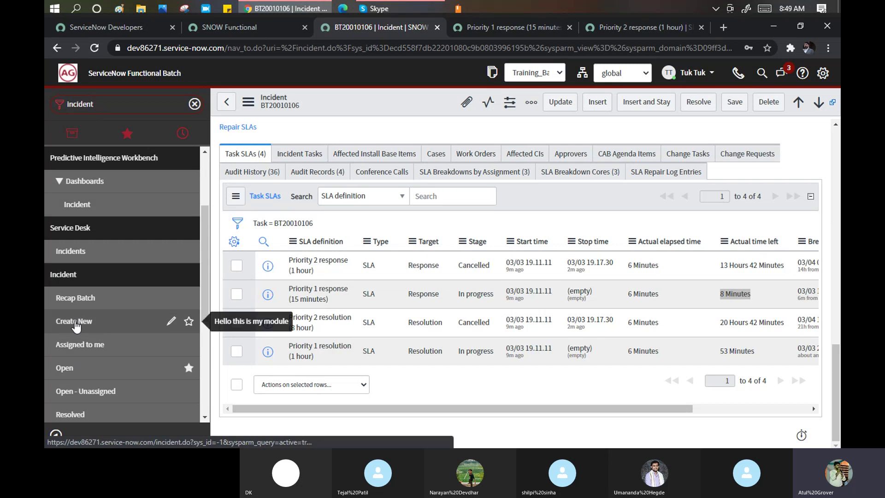
pyautogui.middleClick(76, 323)
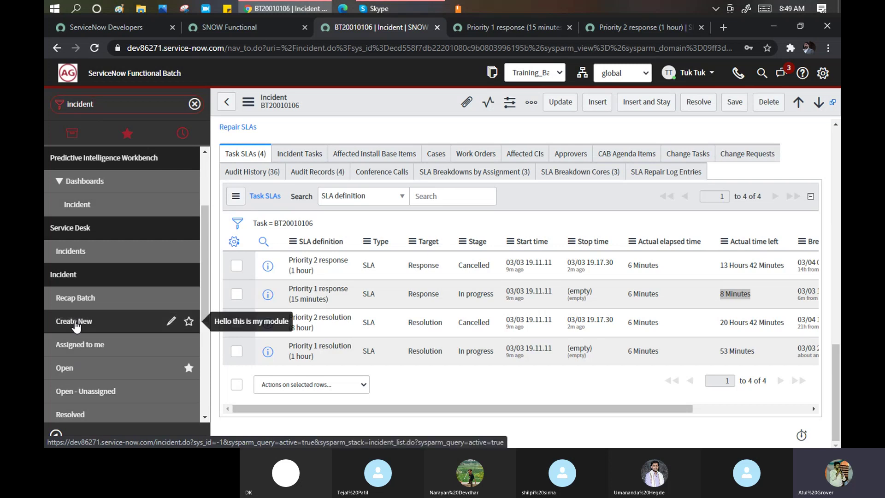
pyautogui.click(419, 27)
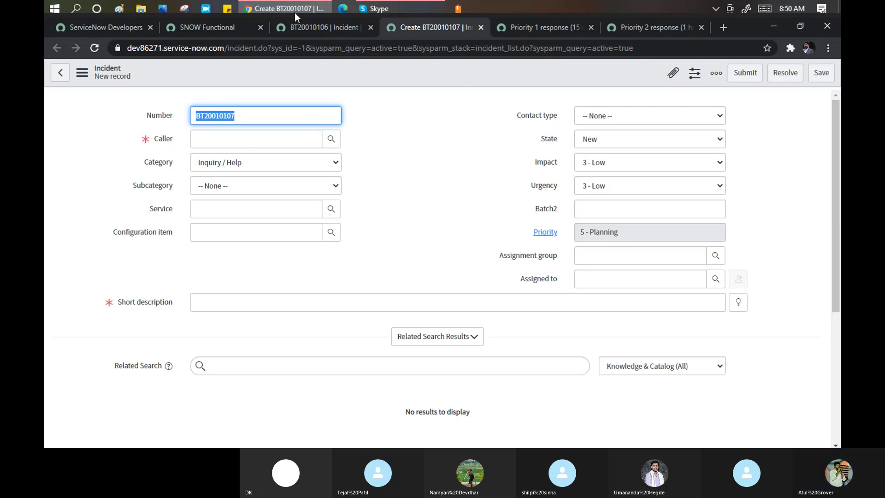
# Step: Inspect the Set start to options in the Priority 1 response SLA definition's start condition without changing them
pyautogui.click(536, 27)
pyautogui.scroll(-5, 568, 366)
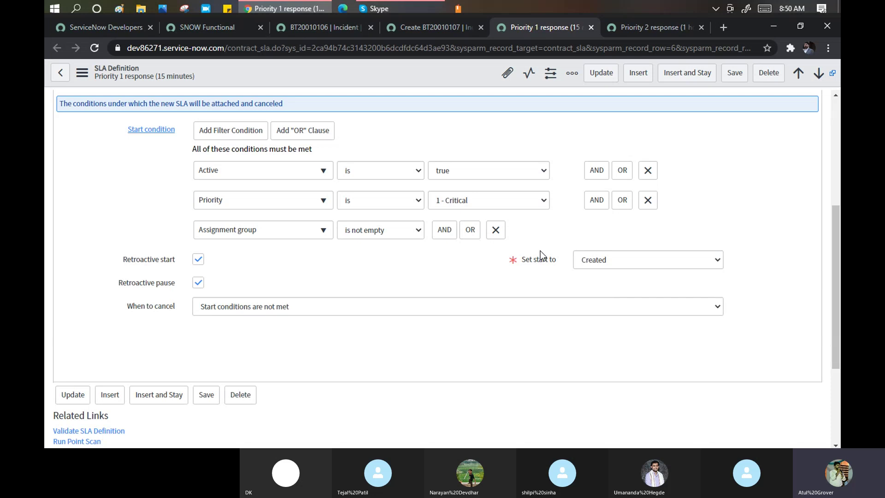
pyautogui.click(613, 262)
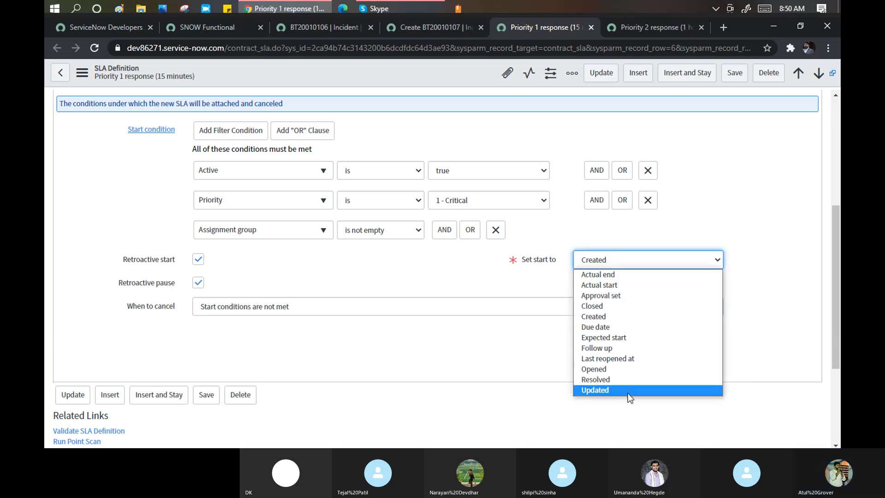
# Step: Open the list of open incidents in a separate browser tab and filter it to the SLA testing incident
pyautogui.click(303, 26)
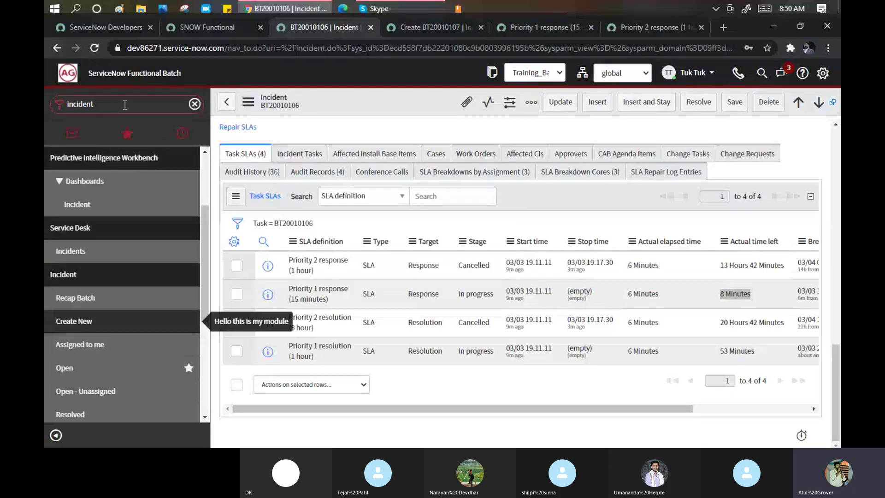
pyautogui.middleClick(63, 372)
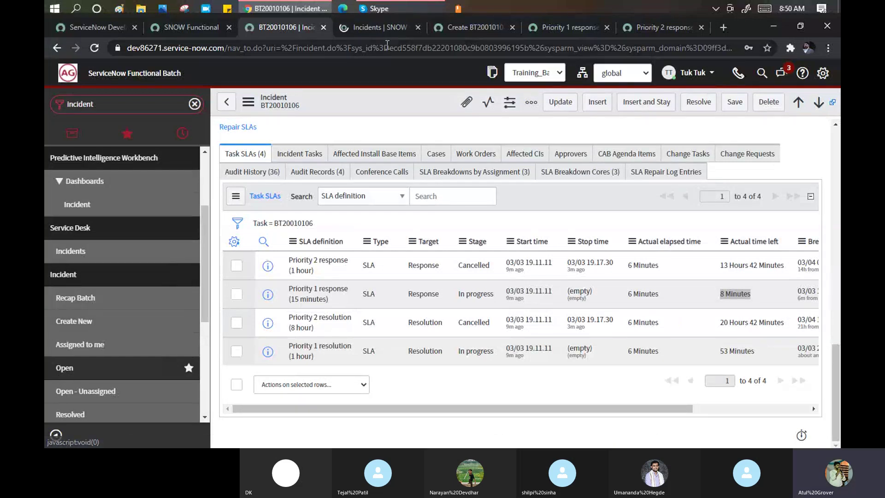
pyautogui.click(383, 28)
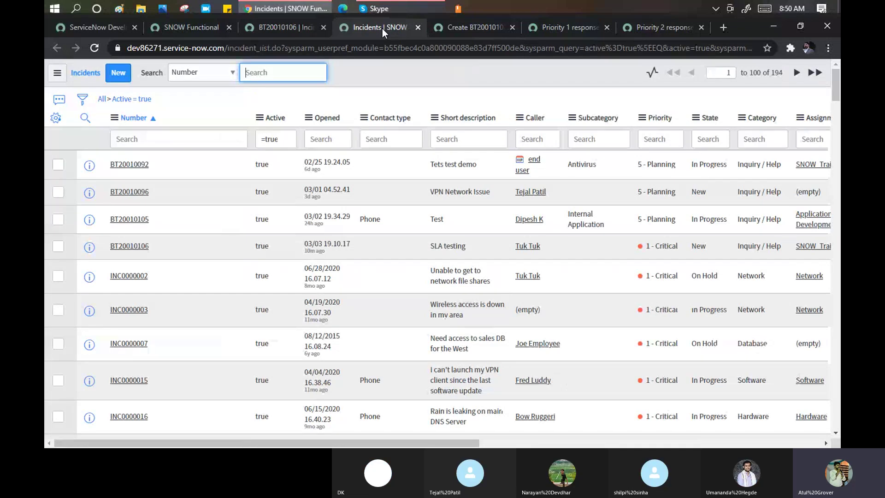
pyautogui.rightClick(134, 245)
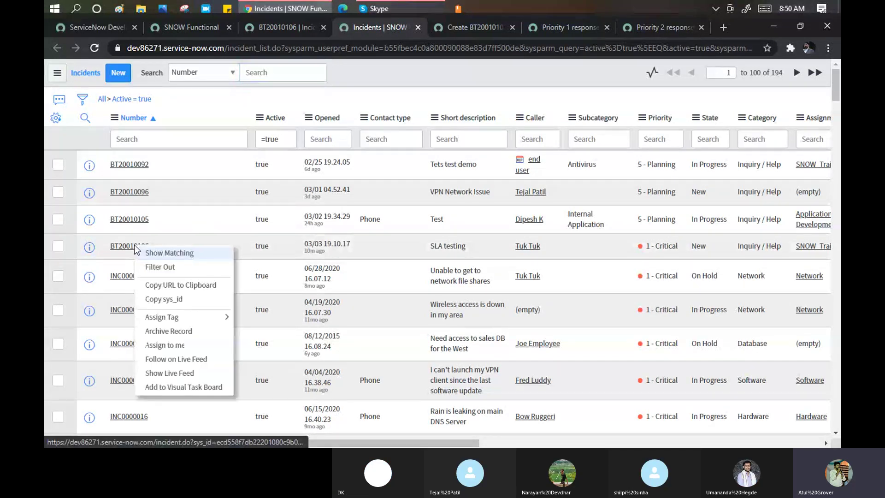
pyautogui.click(162, 254)
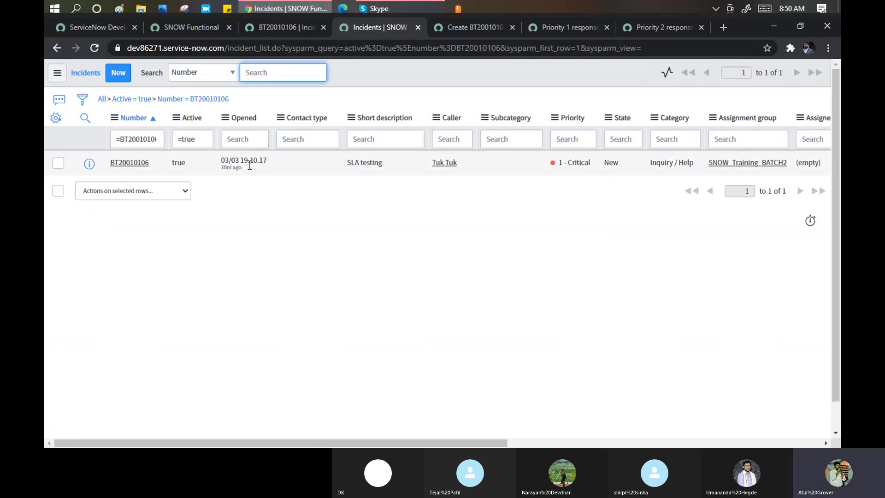
# Step: Check the incident's Opened time and add Created to the selected columns of the incident list
pyautogui.moveTo(240, 162); pyautogui.dragTo(261, 164)
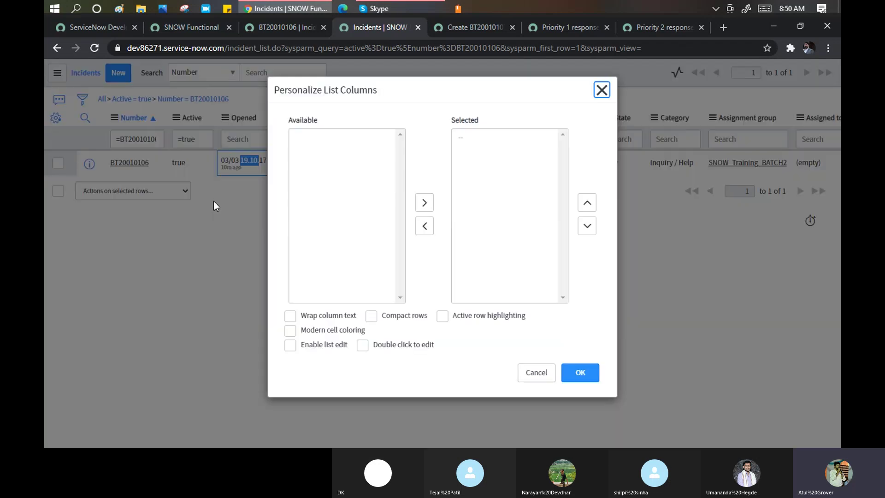
pyautogui.click(304, 191)
pyautogui.press('pagedown')
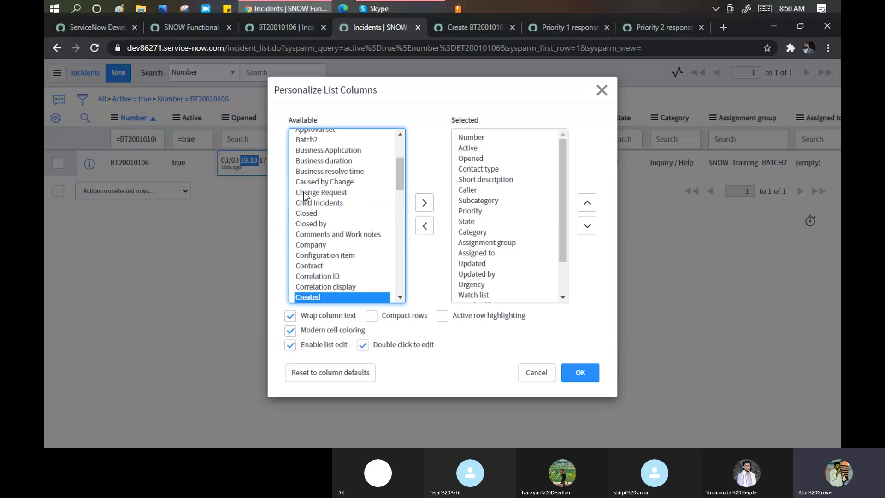
pyautogui.click(424, 203)
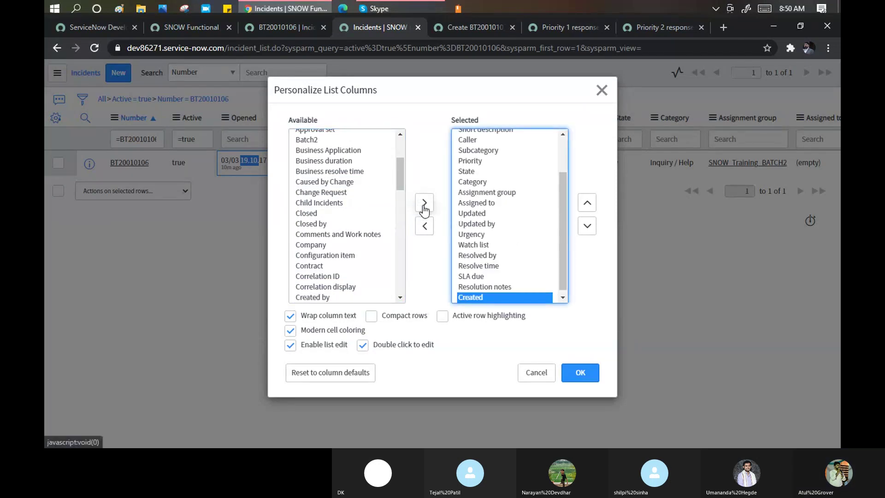
# Step: Move the Created column up to directly after Opened and apply the personalized list columns
pyautogui.click(587, 202)
pyautogui.click(586, 203)
pyautogui.click(586, 202)
pyautogui.click(586, 202)
pyautogui.click(586, 202)
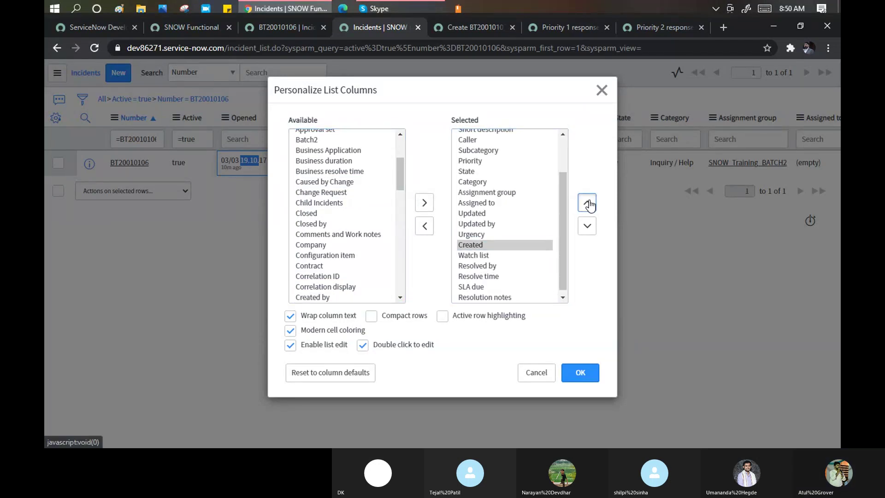
pyautogui.click(587, 202)
pyautogui.click(587, 203)
pyautogui.click(586, 203)
pyautogui.click(586, 202)
pyautogui.click(587, 203)
pyautogui.click(587, 203)
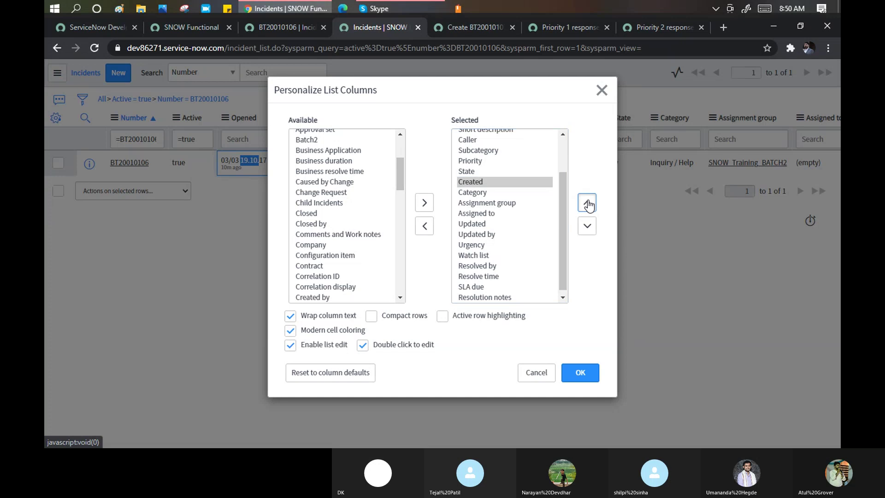
pyautogui.click(587, 202)
pyautogui.click(586, 202)
pyautogui.scroll(1, 563, 205)
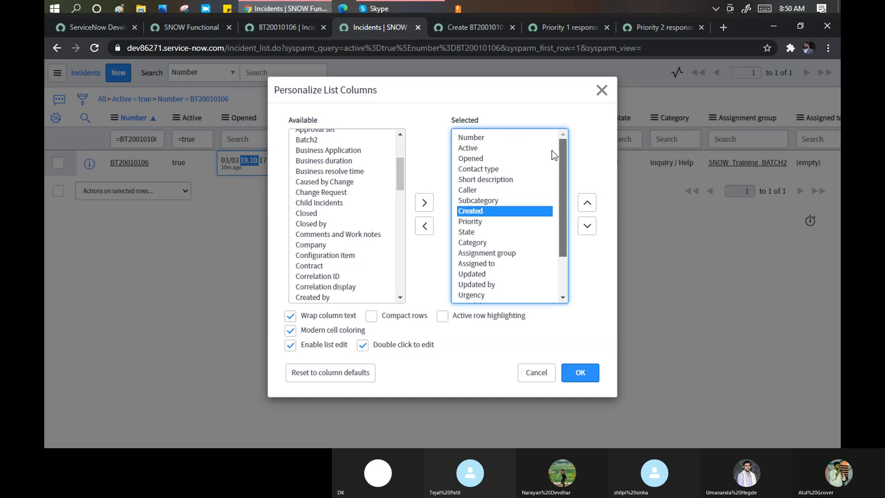
pyautogui.click(585, 203)
pyautogui.click(585, 203)
pyautogui.click(585, 202)
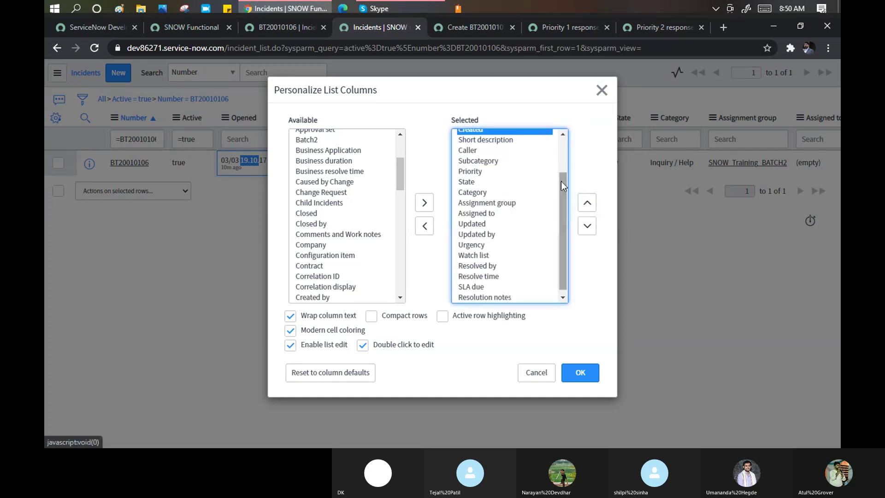
pyautogui.moveTo(560, 180); pyautogui.dragTo(560, 147)
pyautogui.click(585, 203)
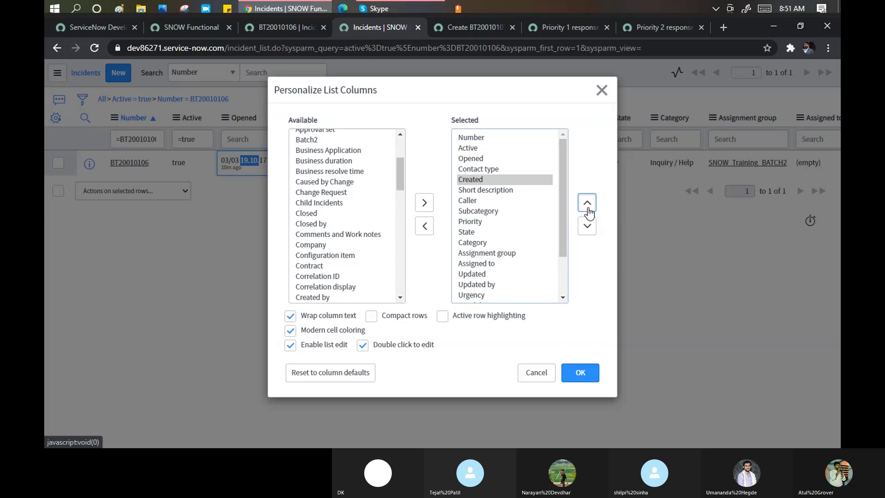
pyautogui.click(573, 372)
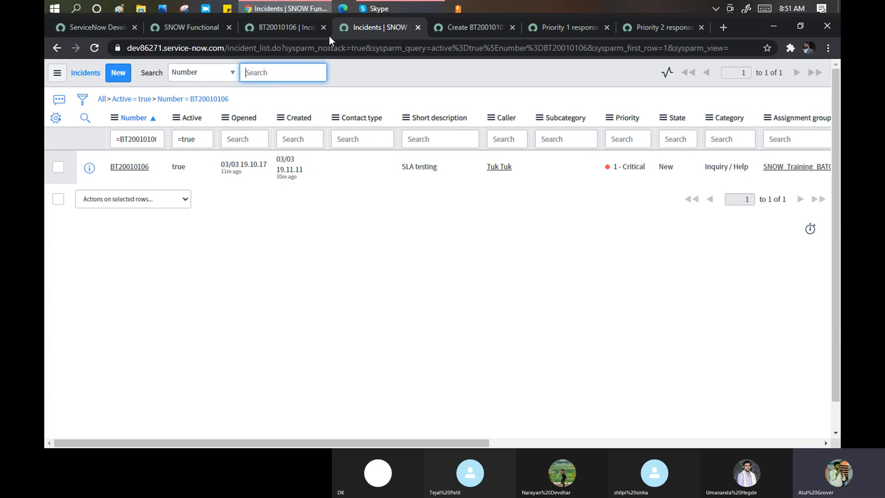
# Step: Compare the incident's Created time in the list with the start times of its Task SLAs
pyautogui.click(483, 28)
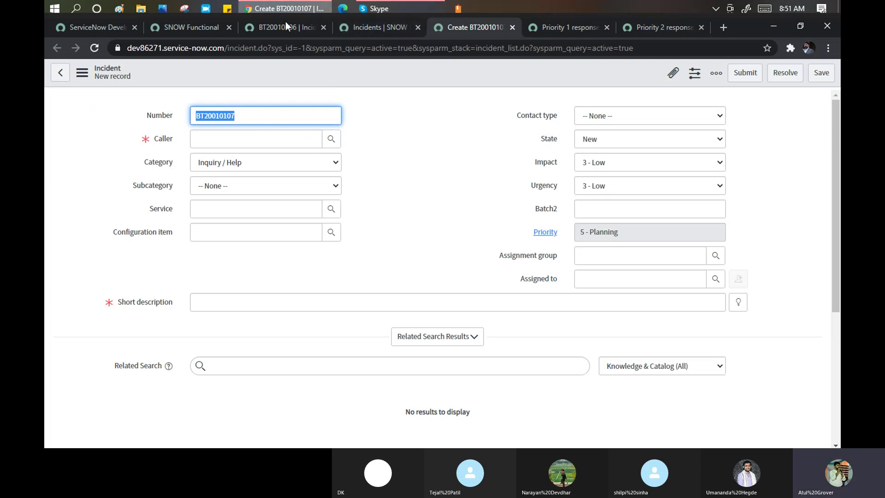
pyautogui.click(298, 26)
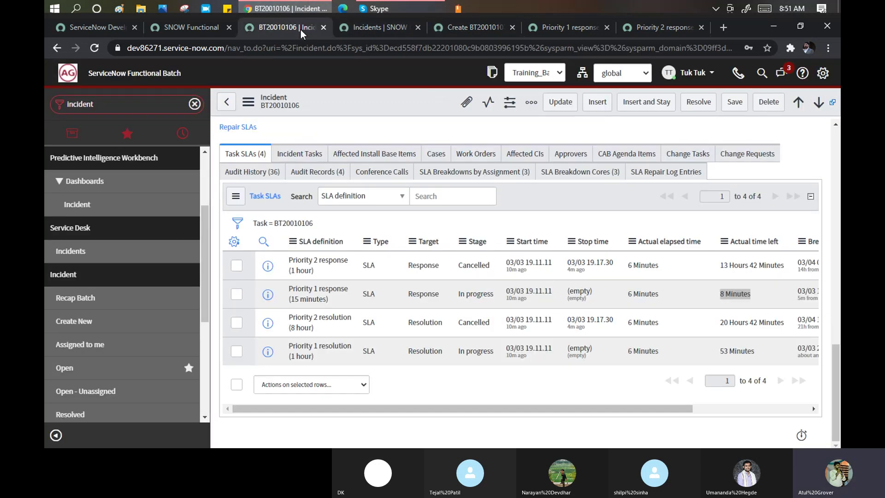
pyautogui.click(345, 28)
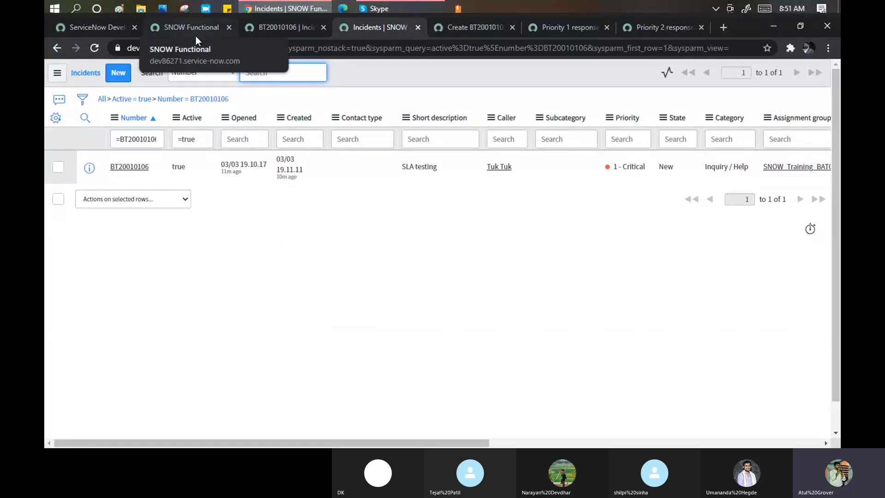
# Step: Turn off Retroactive start in the Priority 1 response SLA definition, save the record and check the setting
pyautogui.click(561, 29)
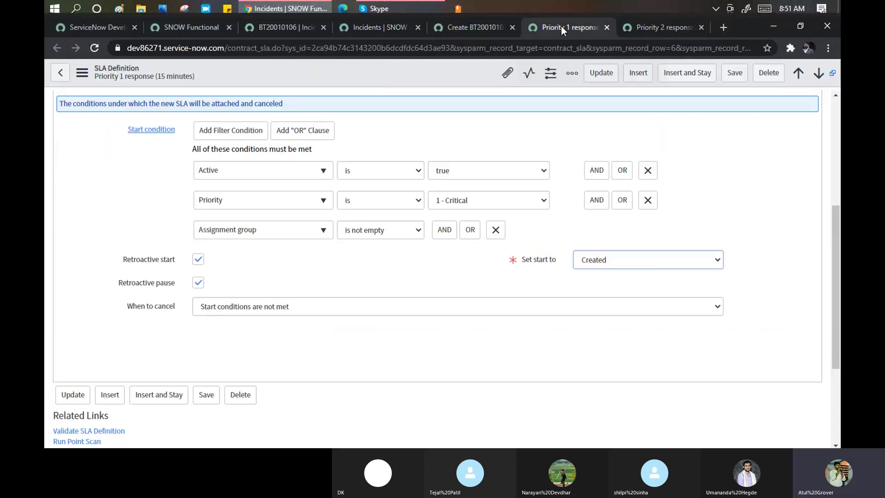
pyautogui.click(199, 260)
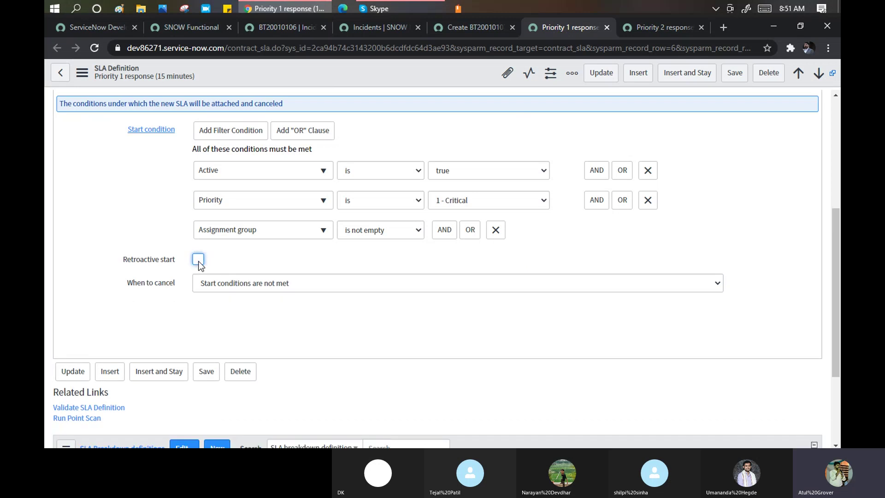
pyautogui.click(198, 260)
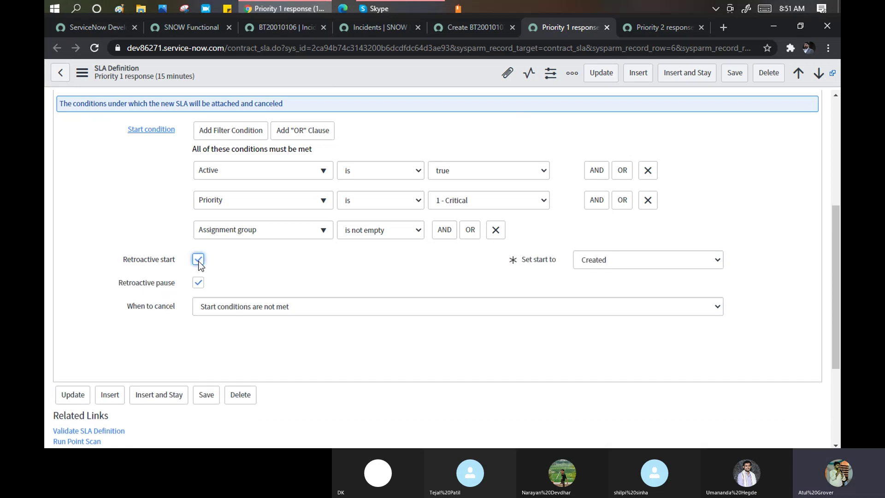
pyautogui.click(198, 261)
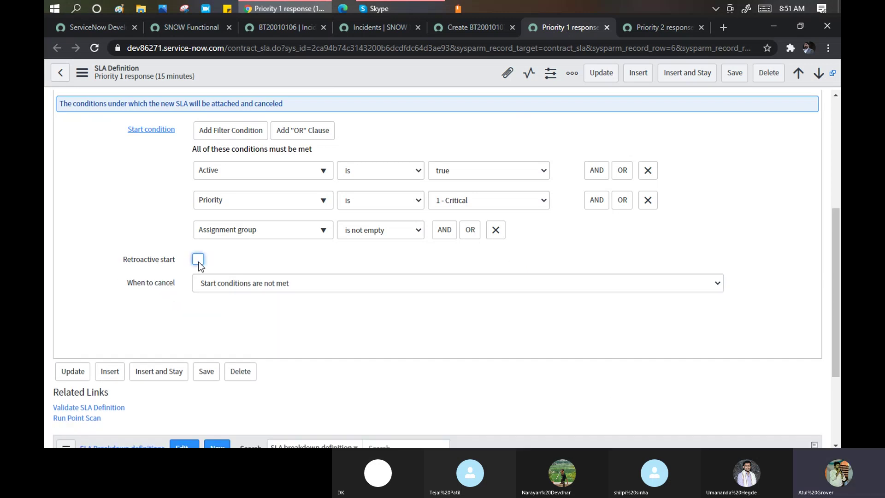
pyautogui.rightClick(344, 66)
pyautogui.click(364, 74)
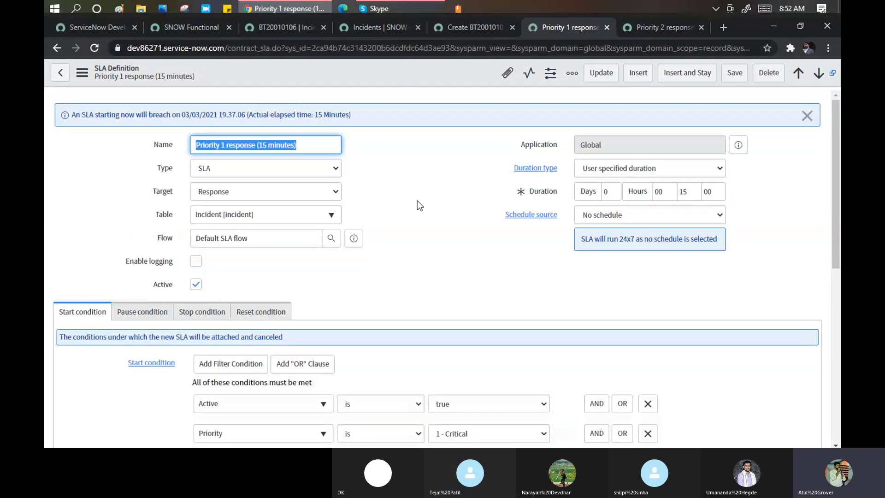
pyautogui.click(418, 201)
pyautogui.scroll(-6, 419, 201)
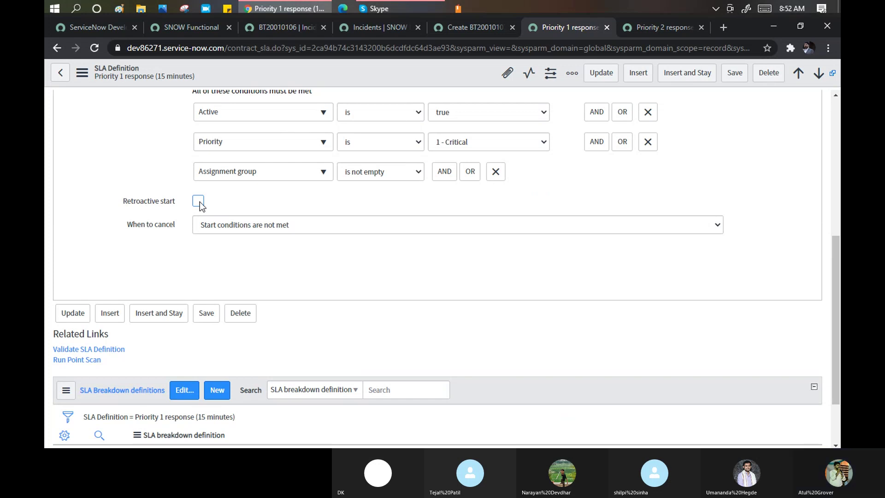
# Step: Switch to the new incident form and reload it as a fresh, blank record
pyautogui.click(463, 25)
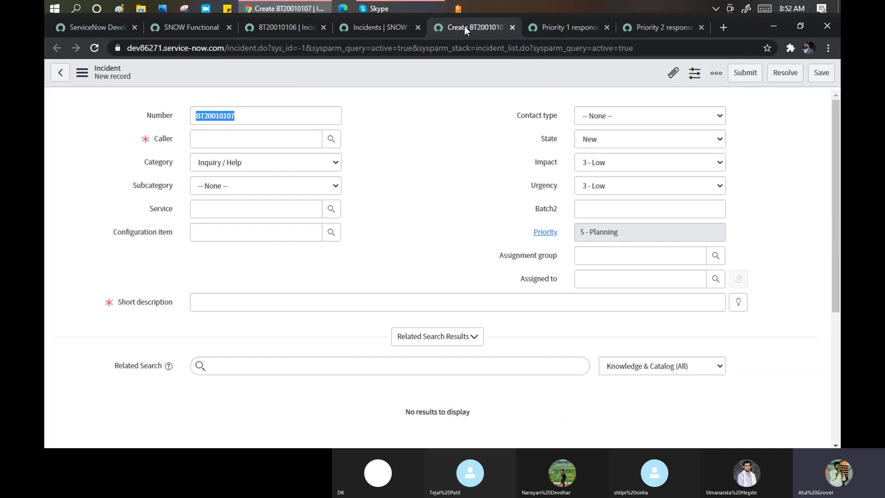
pyautogui.click(231, 136)
pyautogui.write('ti')
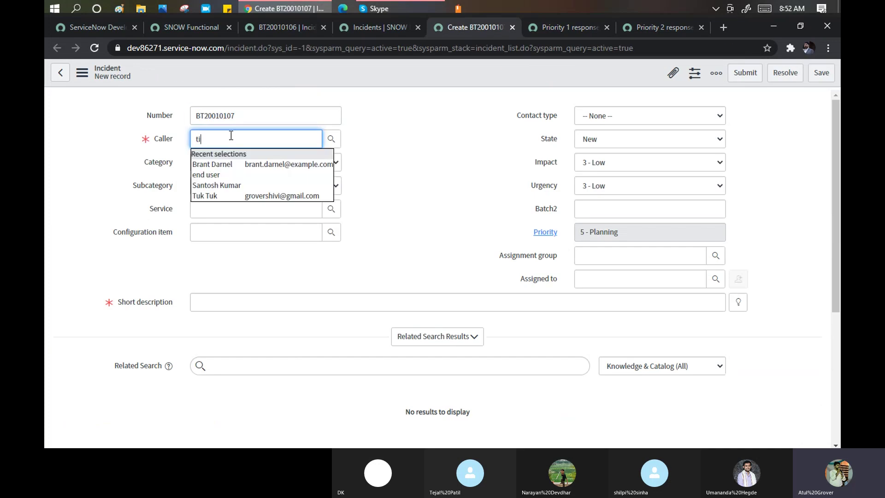
pyautogui.press('BackSpace')
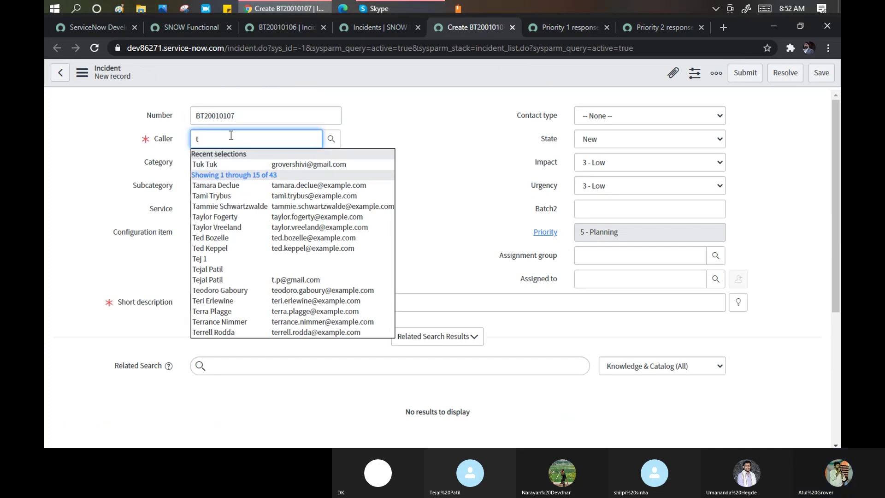
pyautogui.rightClick(404, 86)
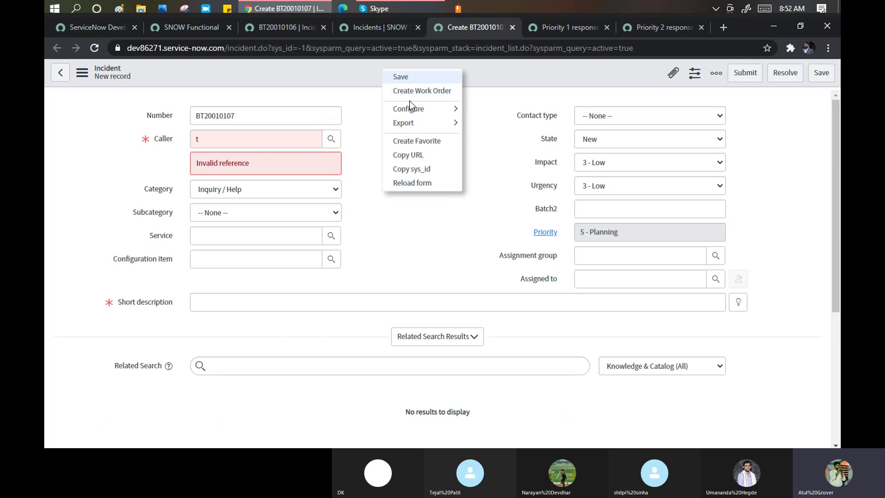
pyautogui.click(422, 181)
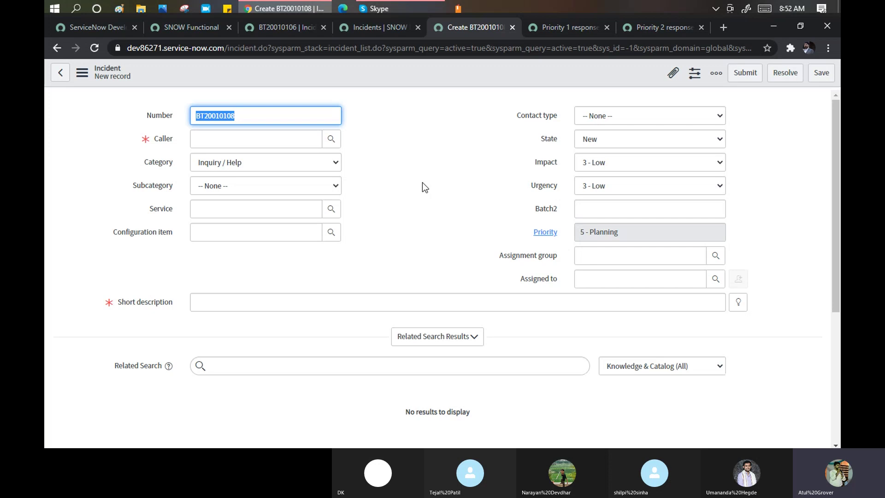
# Step: Enter the caller's name on the new incident from the matching user records
pyautogui.click(291, 137)
pyautogui.write('shil')
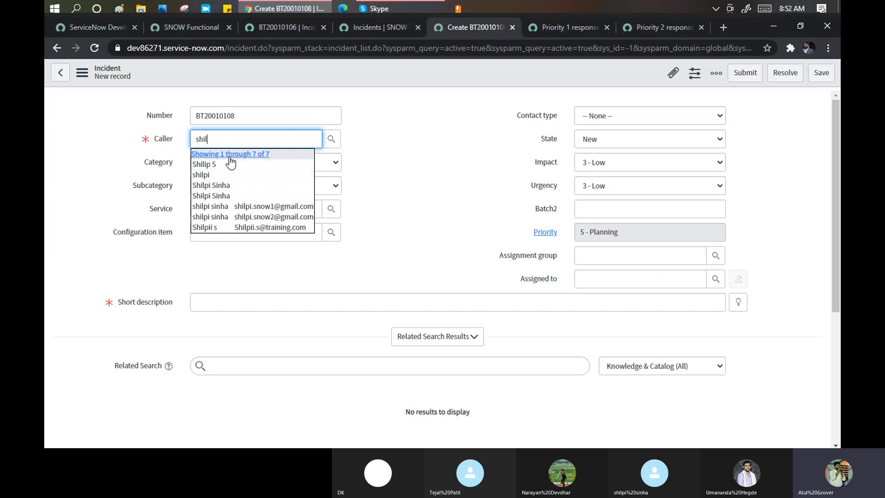
pyautogui.click(213, 208)
pyautogui.click(484, 198)
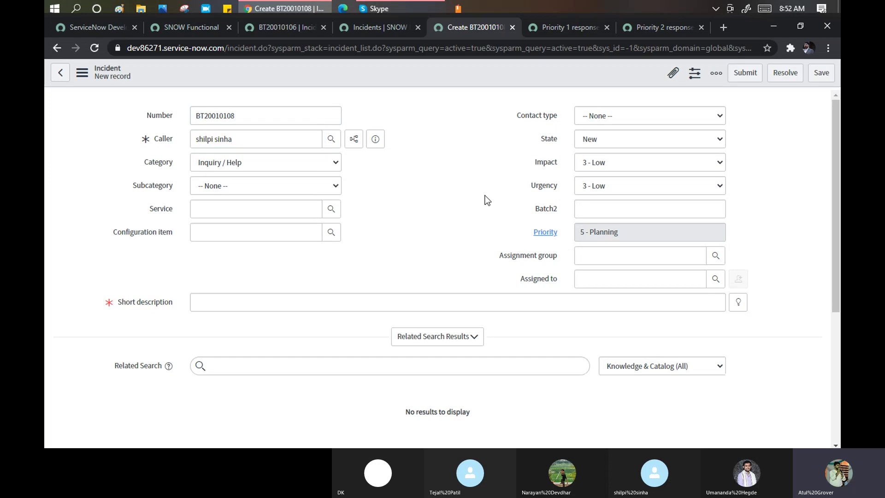
# Step: Assign the incident to the SNOW_Training_BATCH2 group and enter the short description "Test SLA 1"
pyautogui.click(589, 257)
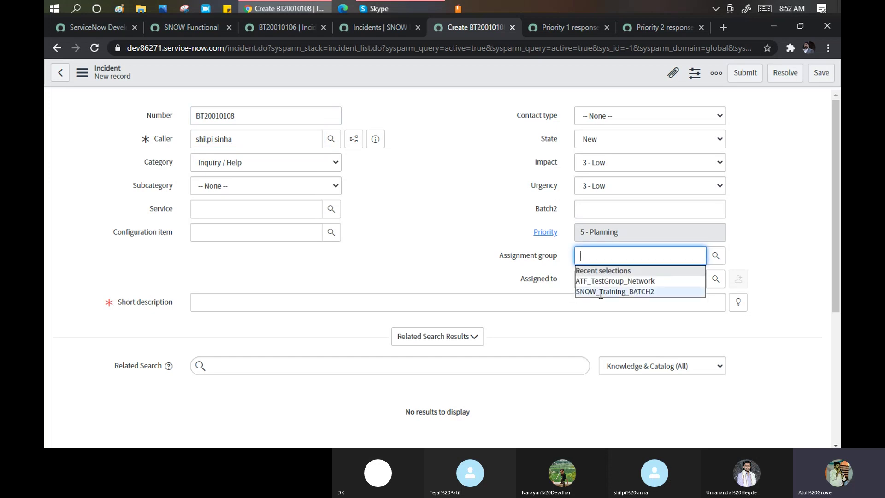
pyautogui.click(601, 291)
pyautogui.click(219, 294)
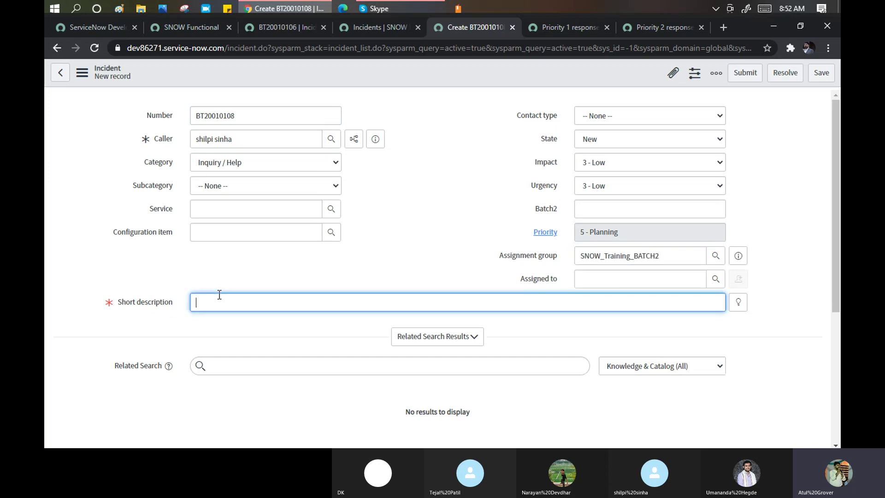
pyautogui.write('Test SLA 1')
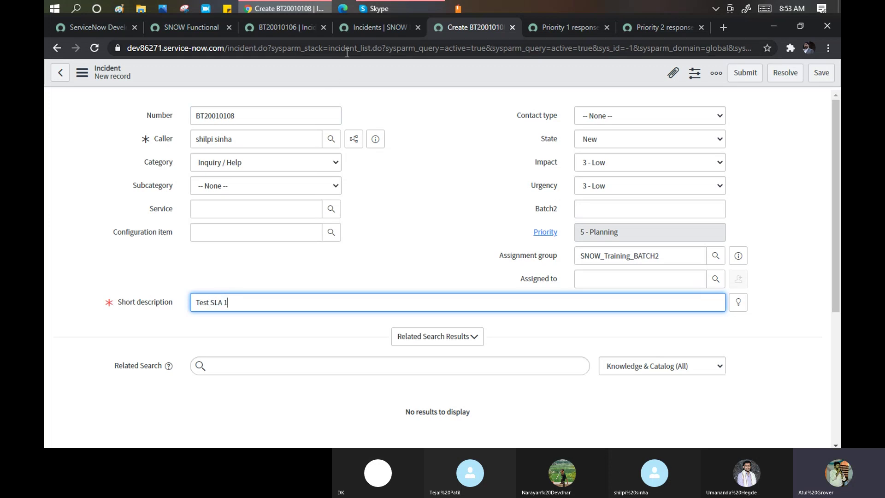
# Step: Set the new incident's impact to 1 - High and its urgency to 2 - Medium
pyautogui.click(616, 165)
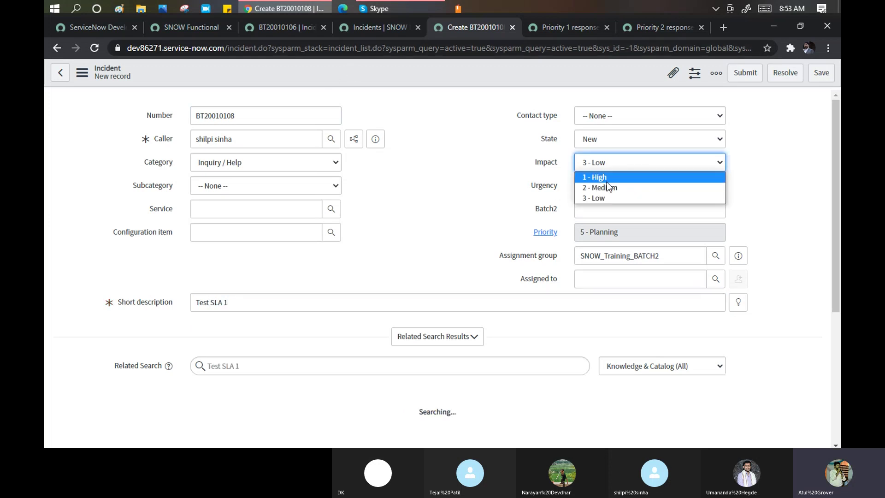
pyautogui.click(607, 188)
pyautogui.click(605, 168)
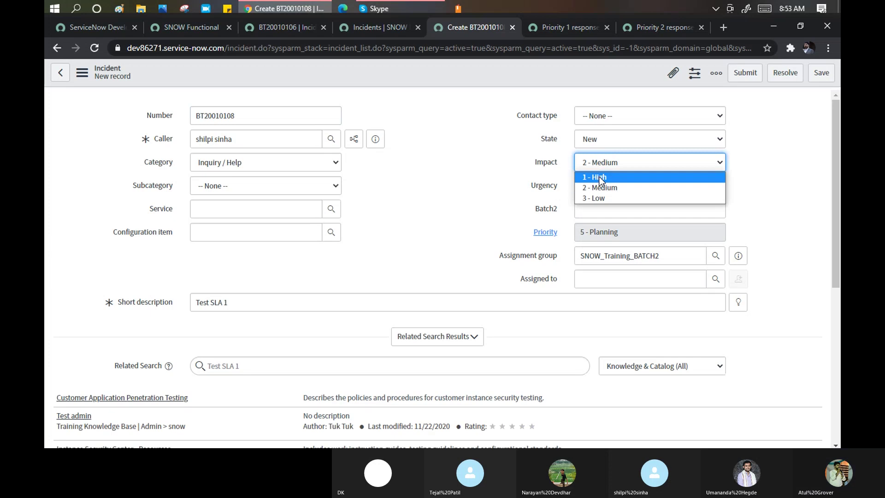
pyautogui.click(594, 175)
pyautogui.click(599, 185)
pyautogui.press('Escape')
pyautogui.press('Up')
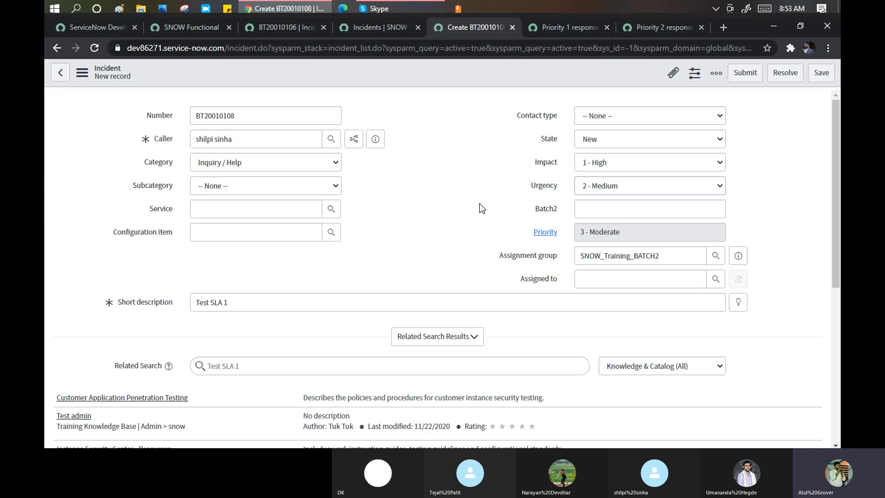
pyautogui.press('Tab')
# Step: Save the new incident and check which Task SLAs are attached to it
pyautogui.rightClick(338, 77)
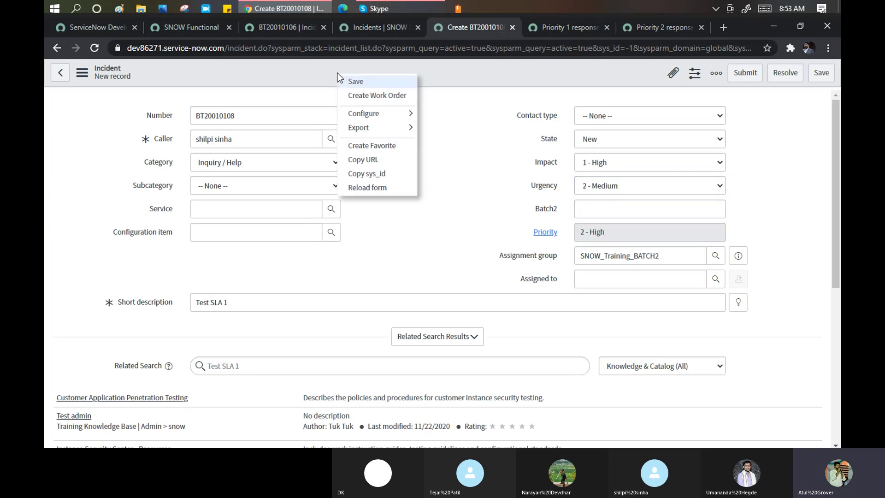
pyautogui.click(365, 83)
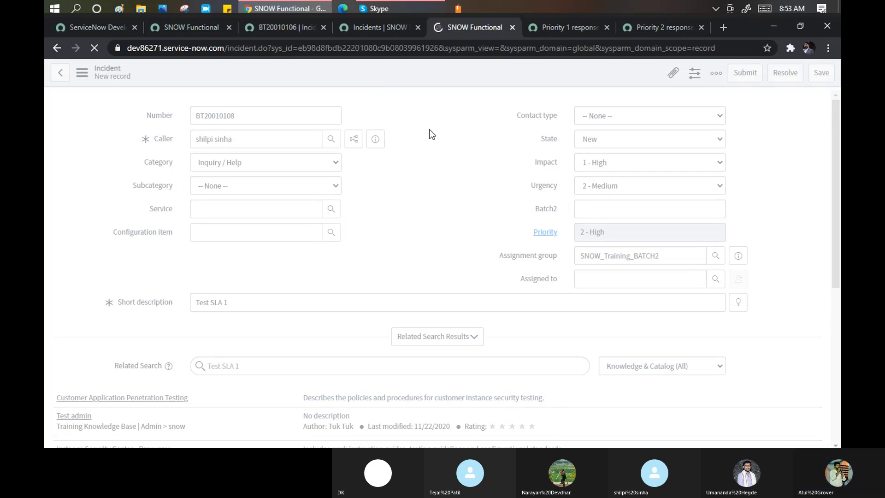
pyautogui.scroll(-5, 432, 135)
pyautogui.scroll(-15, 432, 134)
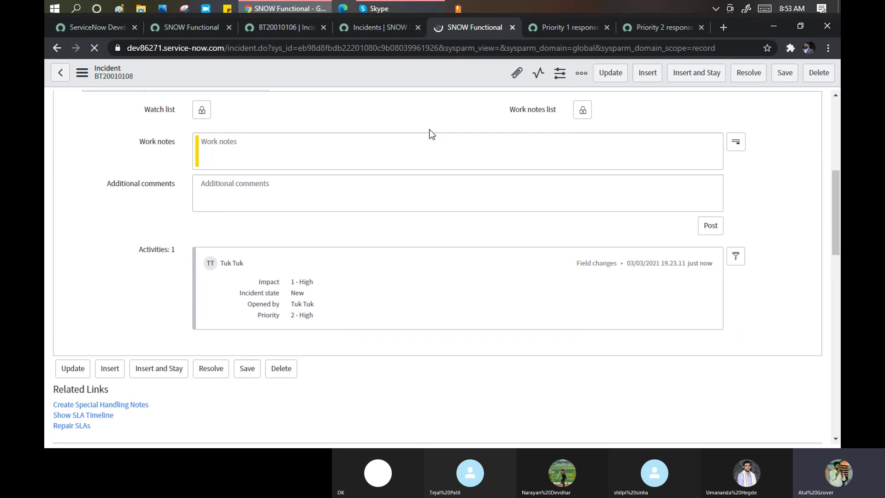
pyautogui.scroll(-15, 386, 250)
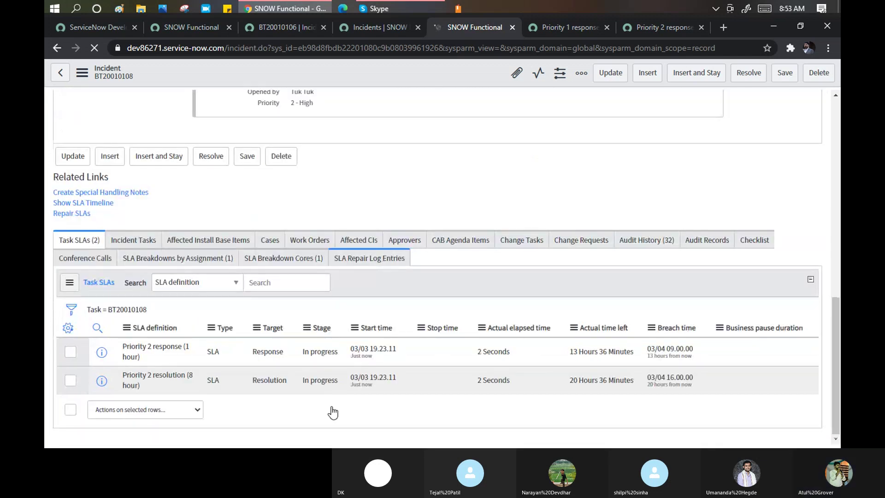
pyautogui.scroll(-1, 328, 308)
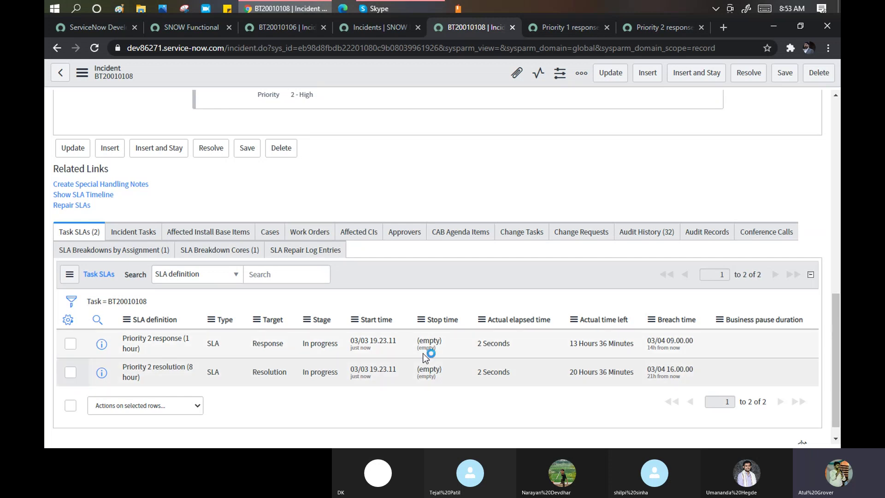
pyautogui.rightClick(394, 68)
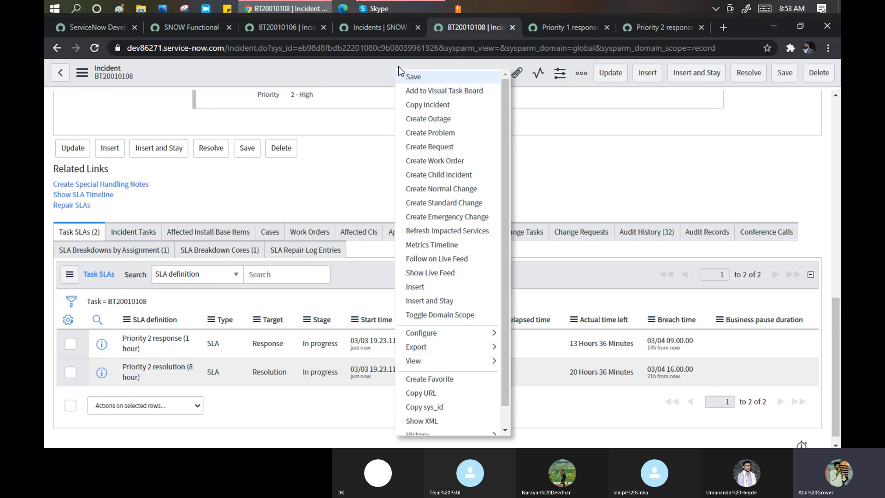
pyautogui.moveTo(494, 334)
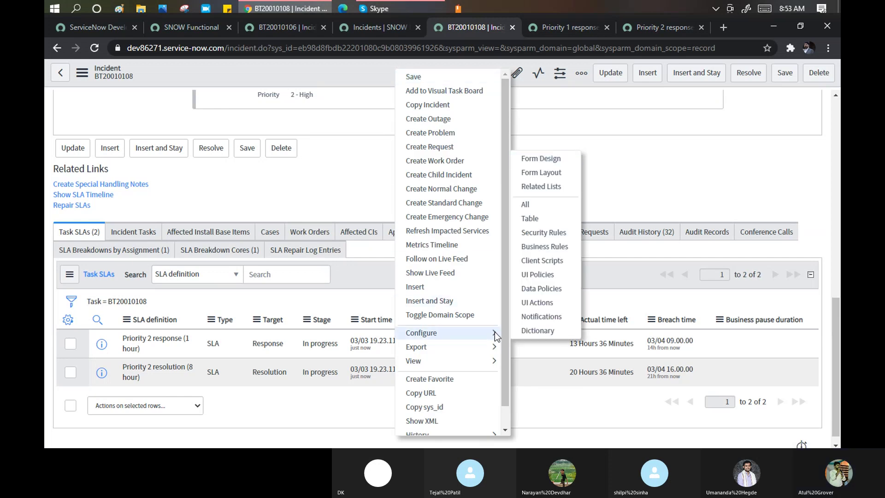
pyautogui.click(540, 187)
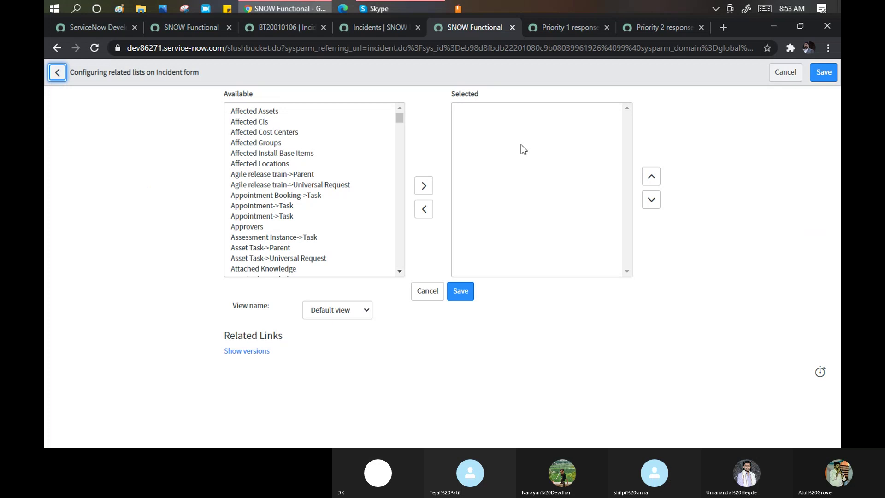
pyautogui.click(371, 306)
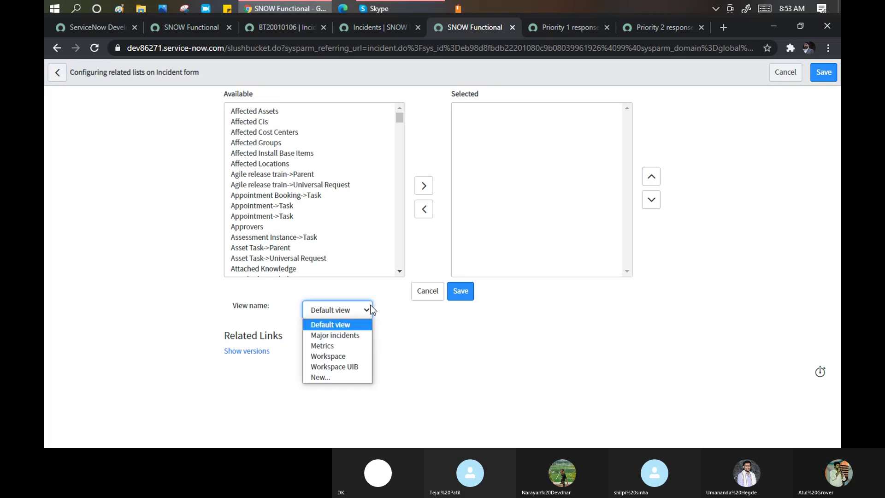
pyautogui.click(371, 309)
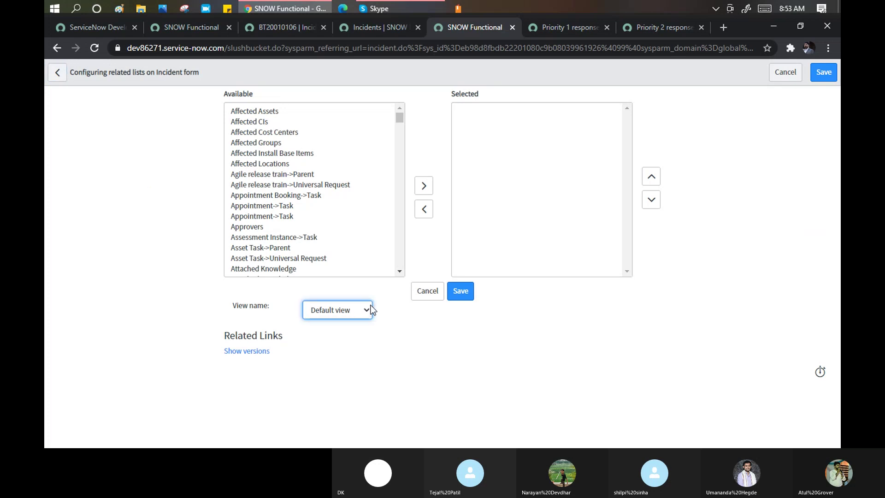
pyautogui.click(527, 170)
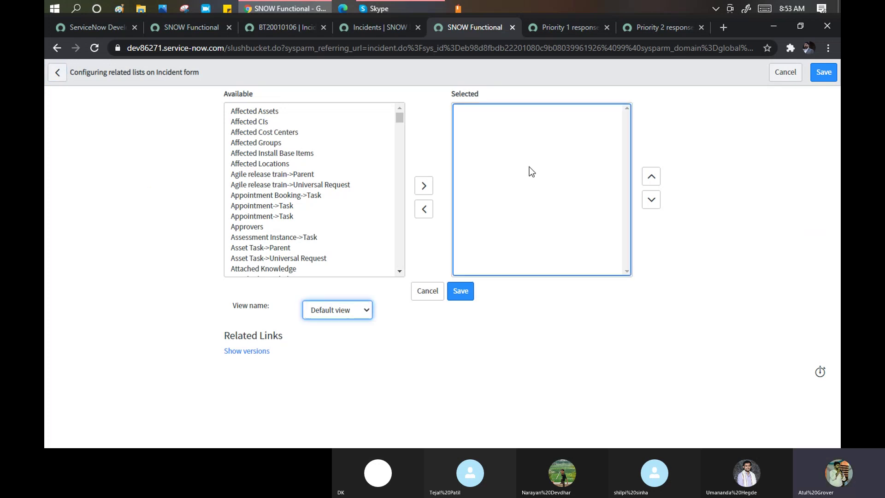
pyautogui.click(427, 192)
pyautogui.click(264, 113)
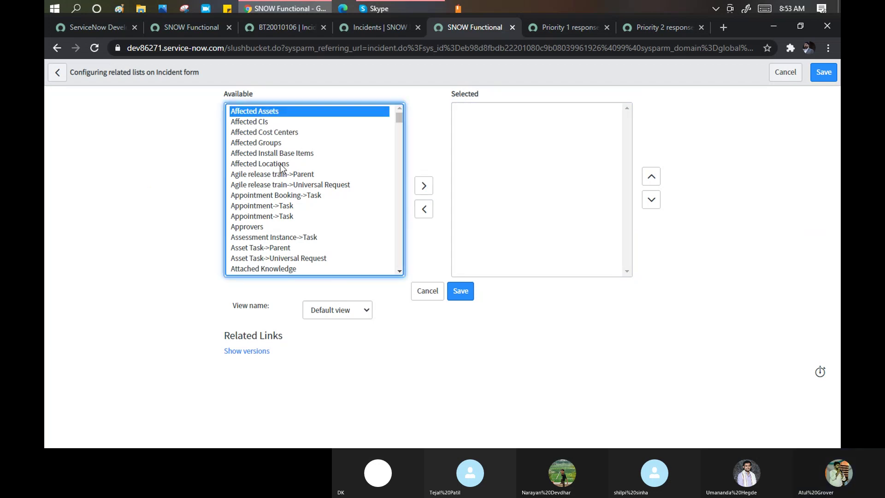
pyautogui.scroll(-6, 332, 170)
pyautogui.scroll(-15, 332, 170)
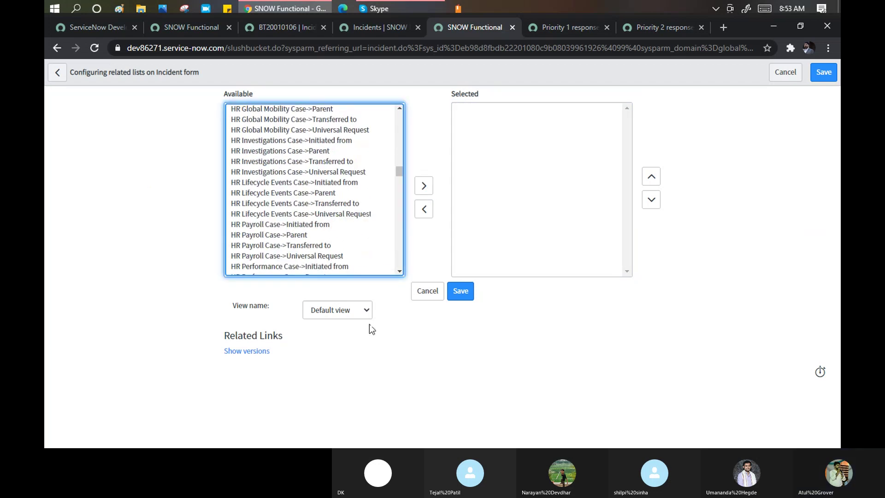
pyautogui.click(366, 309)
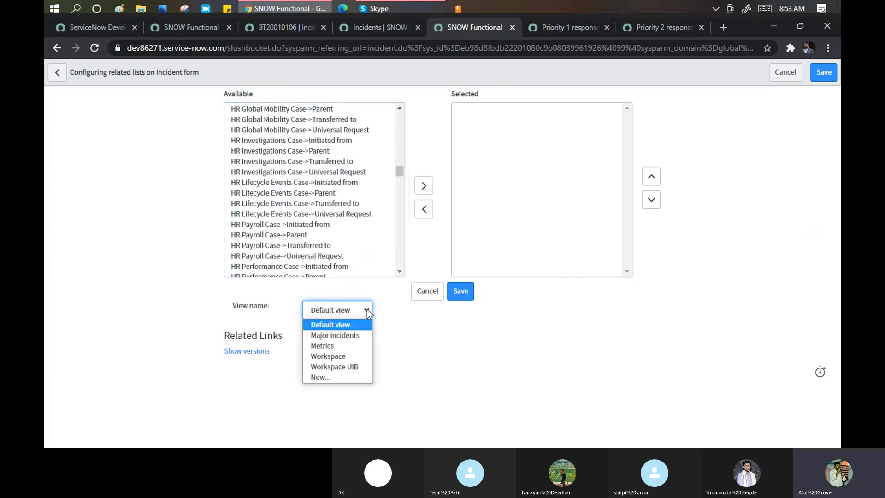
pyautogui.click(336, 377)
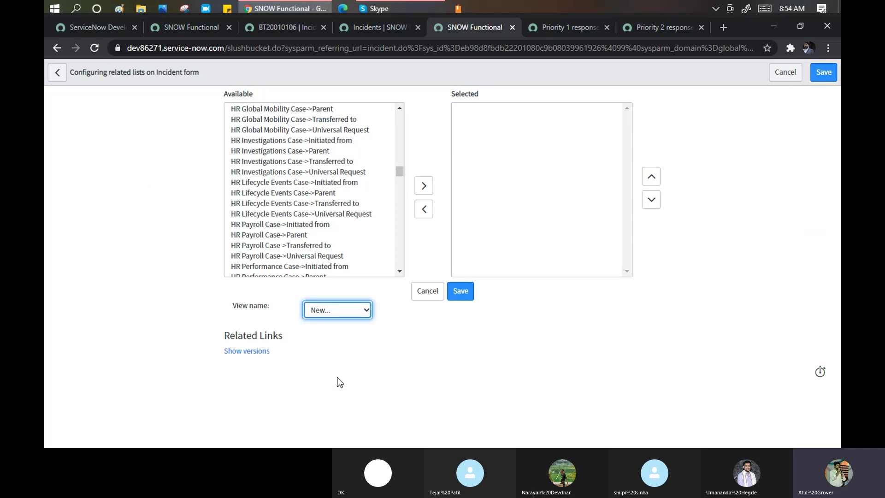
pyautogui.click(362, 317)
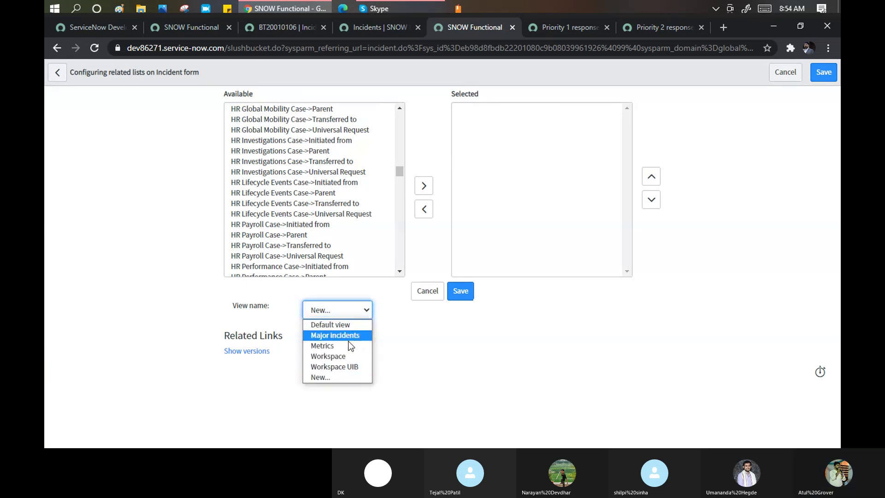
pyautogui.click(342, 377)
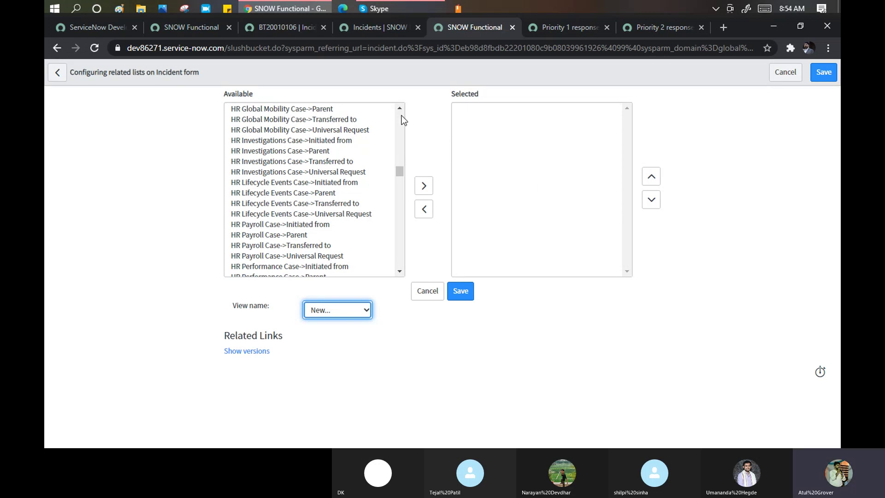
pyautogui.click(423, 295)
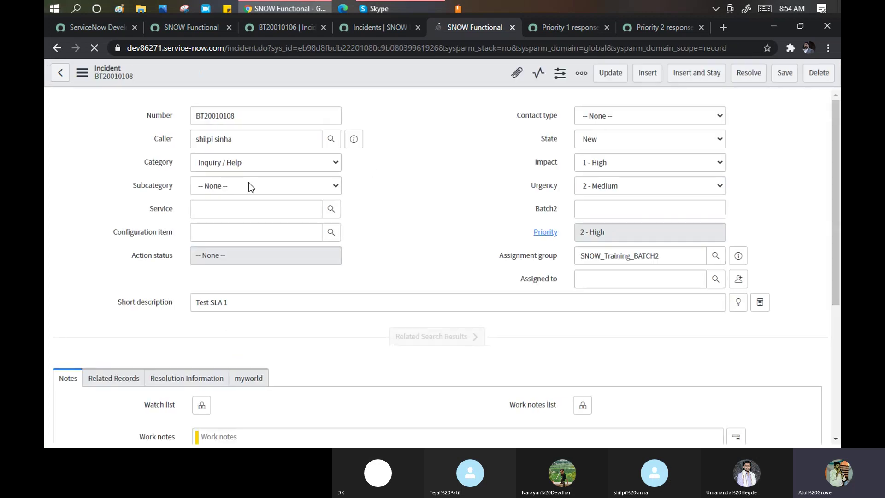
# Step: Check the start time of the incident's Priority 2 response Task SLA and view the start condition of the Priority 2 response SLA definition
pyautogui.scroll(-4, 470, 190)
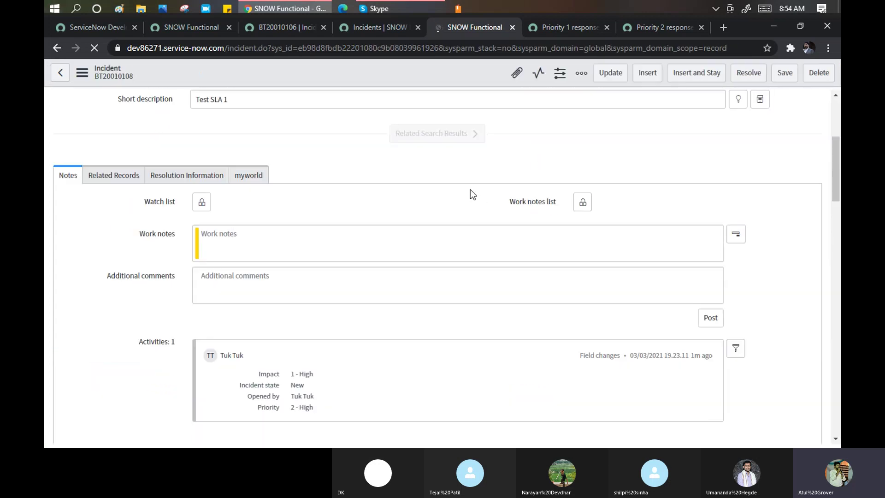
pyautogui.scroll(-9, 470, 189)
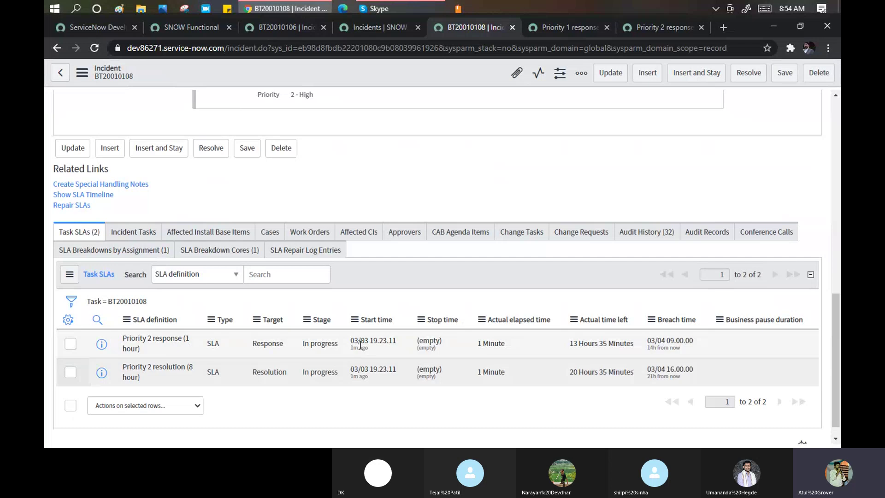
pyautogui.moveTo(398, 342); pyautogui.dragTo(370, 340)
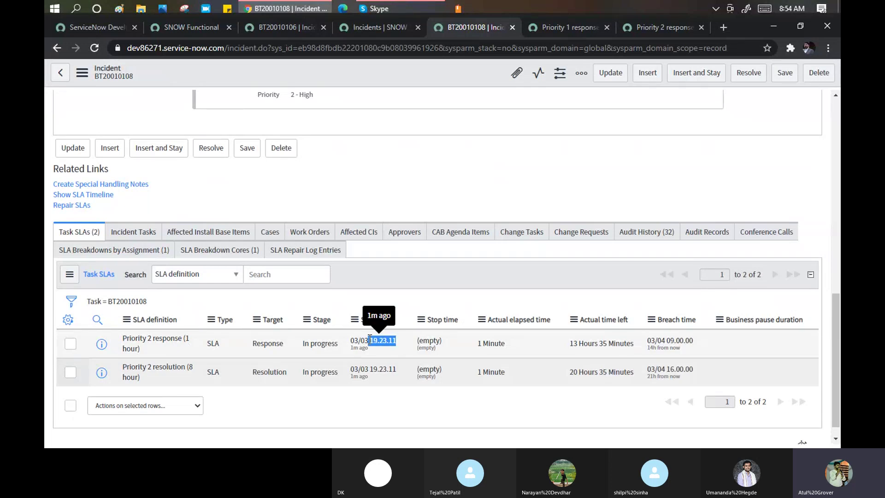
pyautogui.click(651, 27)
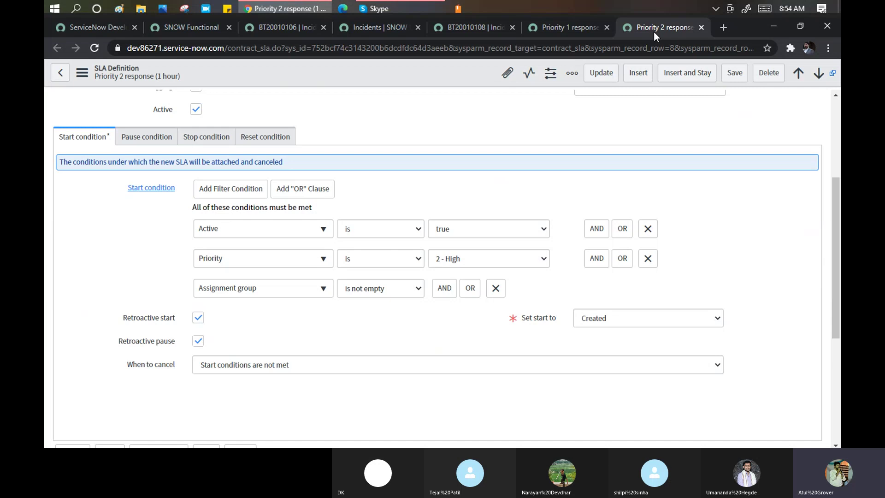
# Step: Raise the Test SLA 1 incident's urgency to 1 - High and try to save the record
pyautogui.click(455, 30)
pyautogui.scroll(10, 553, 230)
pyautogui.click(630, 192)
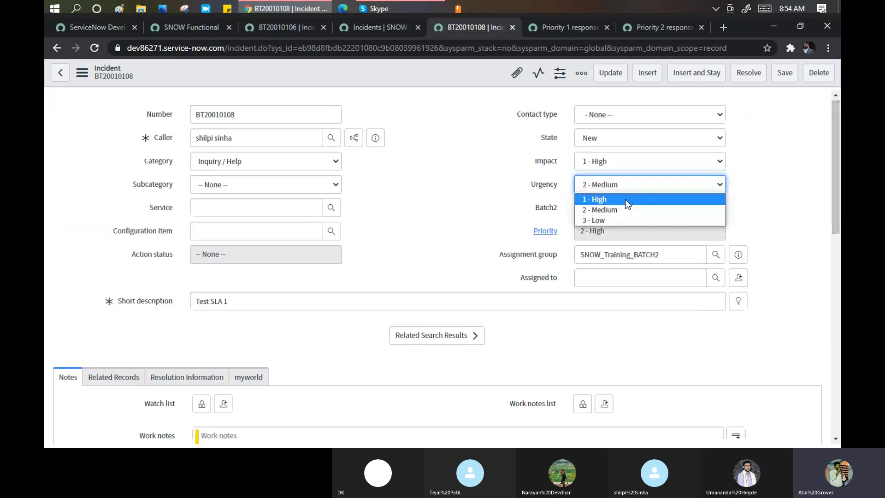
pyautogui.click(624, 199)
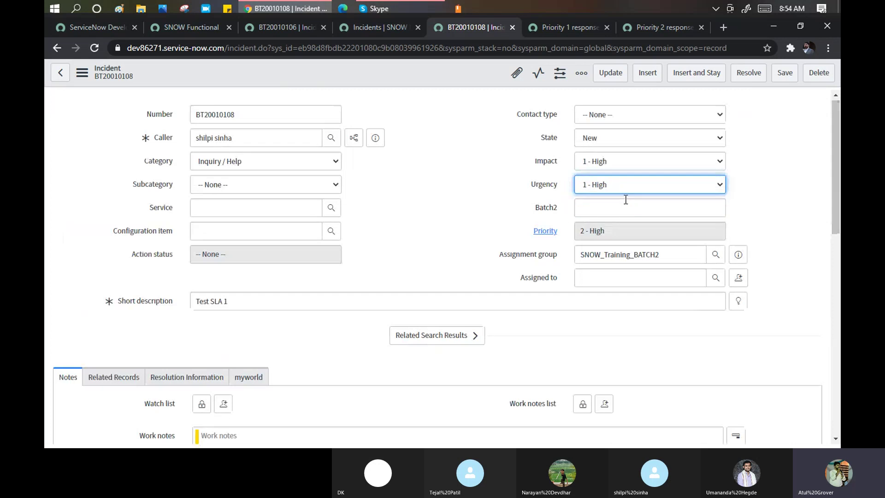
pyautogui.rightClick(376, 69)
pyautogui.click(349, 98)
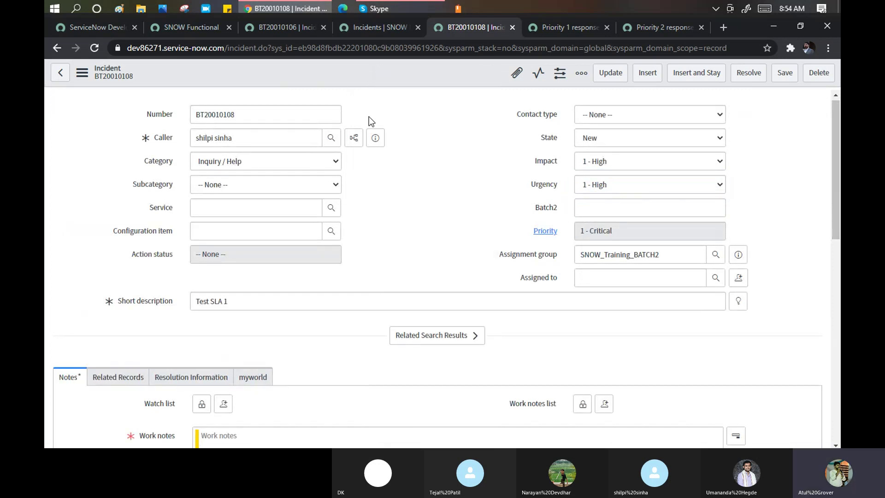
# Step: Enter the mandatory work note "dsdfsds" and save the incident with its raised priority
pyautogui.scroll(-10, 436, 143)
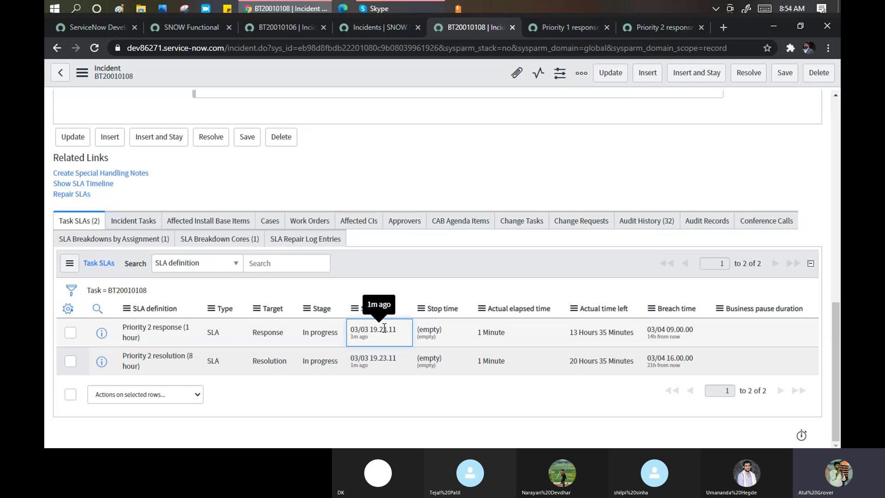
pyautogui.rightClick(413, 67)
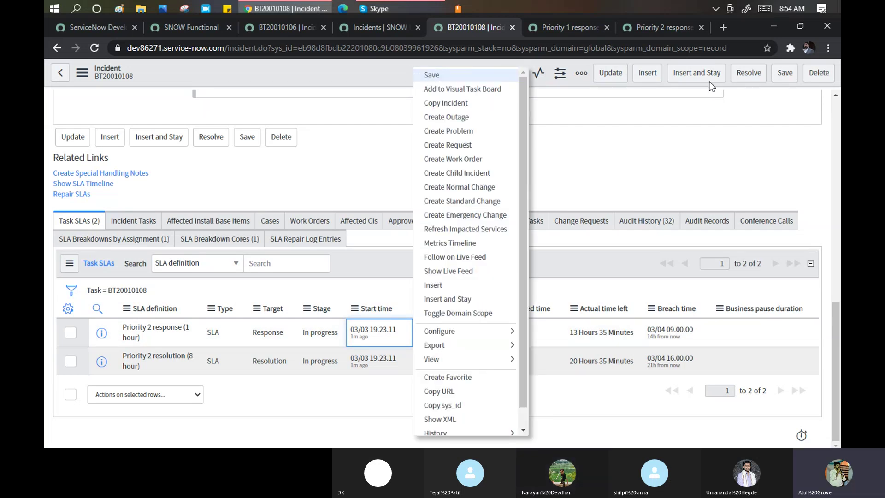
pyautogui.click(784, 74)
pyautogui.write('dsdfsds')
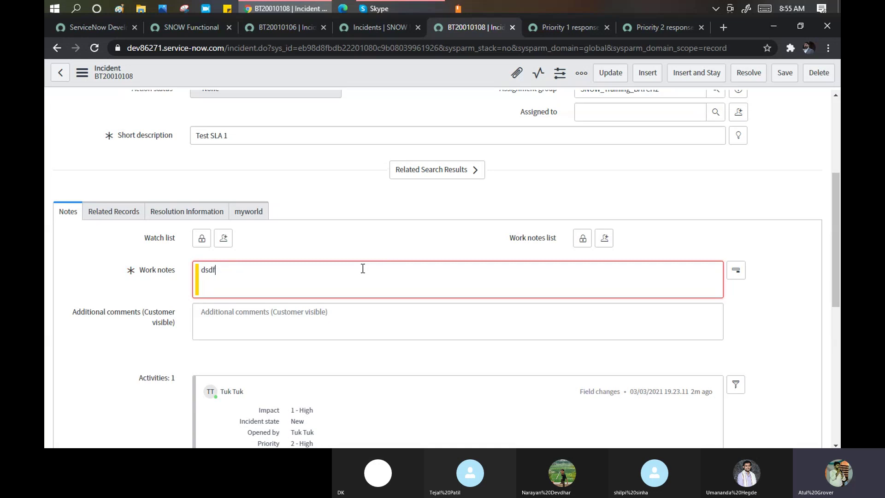
pyautogui.click(778, 76)
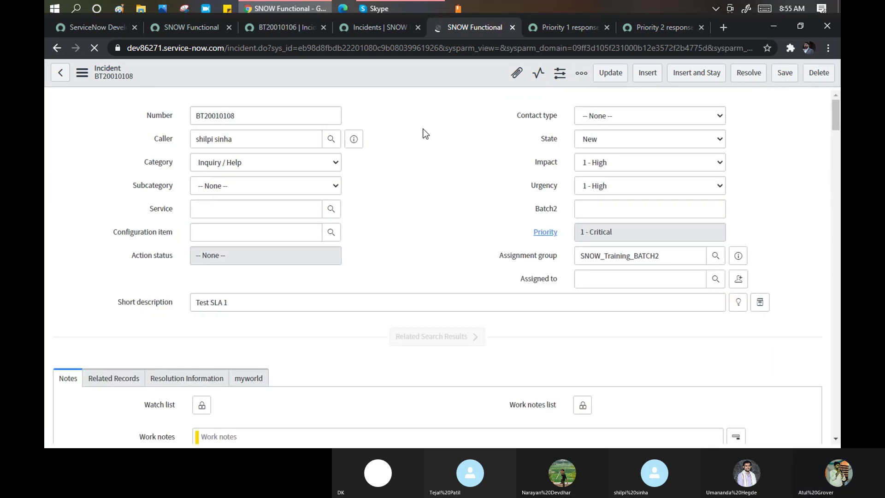
# Step: Check the incident's Task SLA stages and the Priority 1 response start time against that definition's Retroactive start setting
pyautogui.scroll(-6, 425, 133)
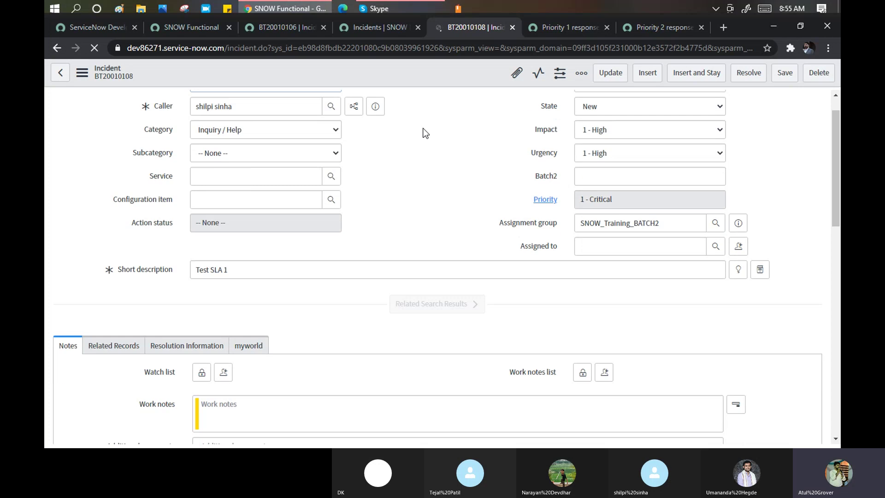
pyautogui.scroll(-2, 425, 131)
pyautogui.scroll(-5, 424, 128)
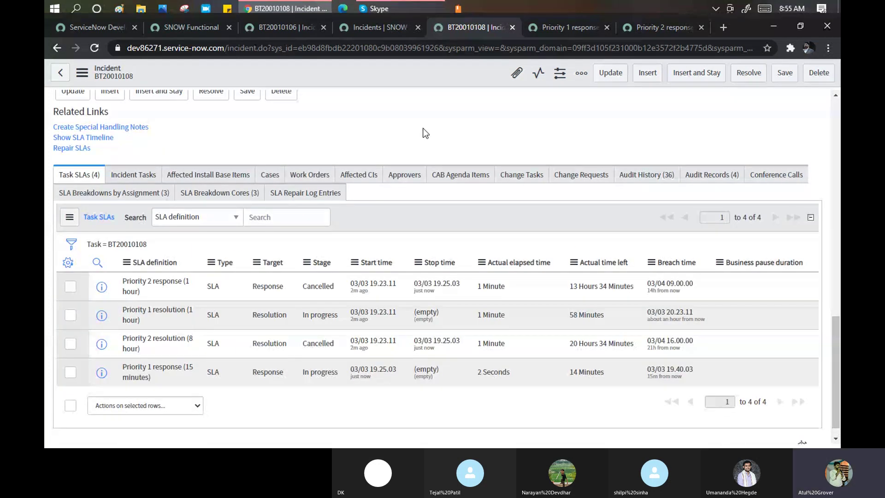
pyautogui.scroll(-1, 333, 386)
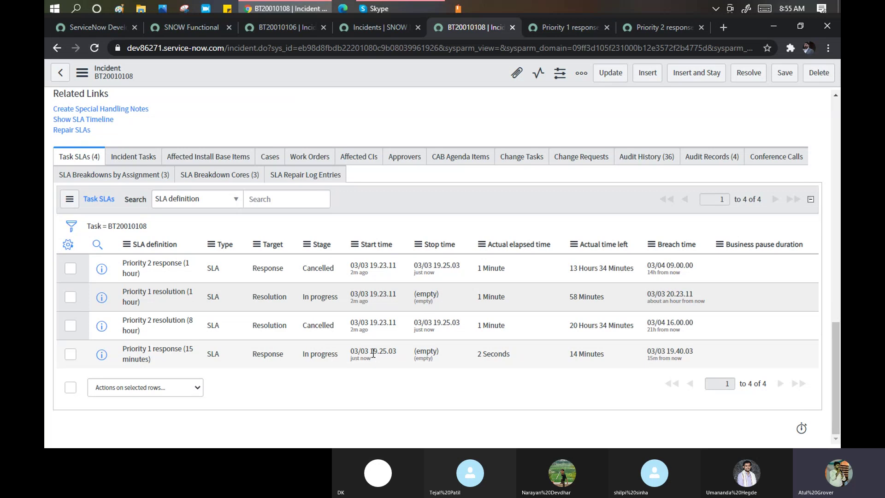
pyautogui.moveTo(370, 351); pyautogui.dragTo(395, 349)
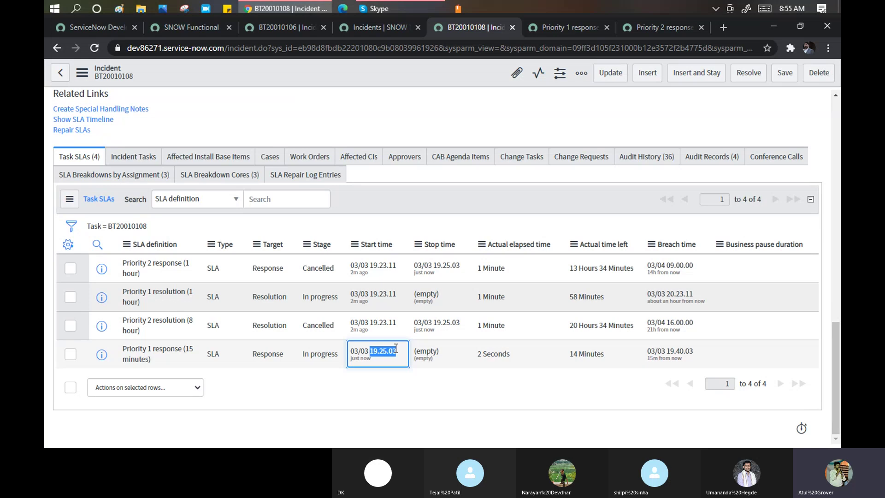
pyautogui.click(576, 25)
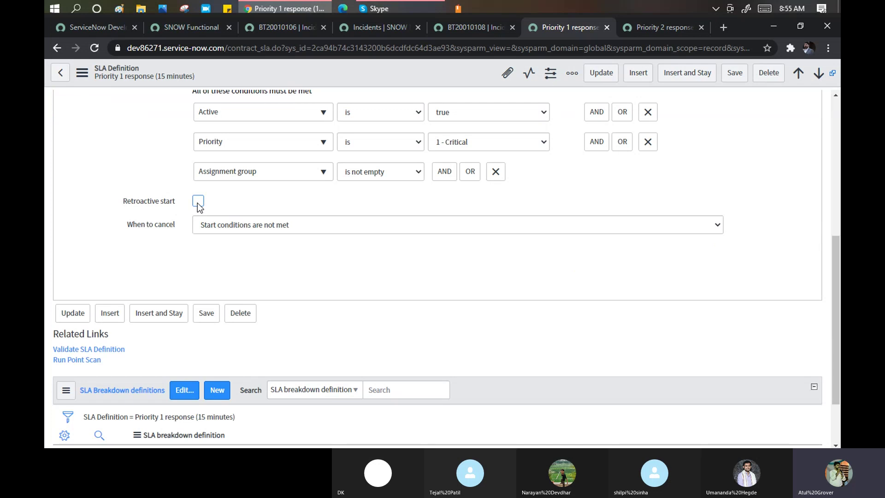
pyautogui.click(453, 28)
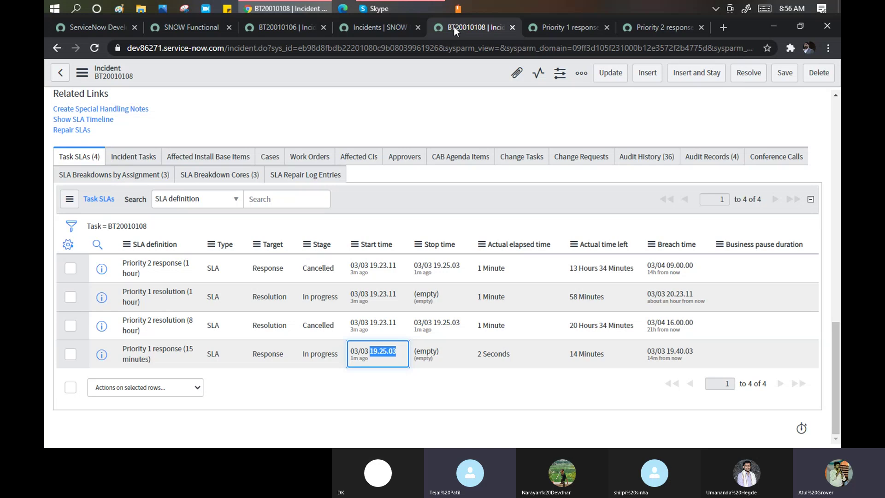
# Step: Review the duration type options, duration and name of the Priority 2 response SLA definition
pyautogui.click(646, 26)
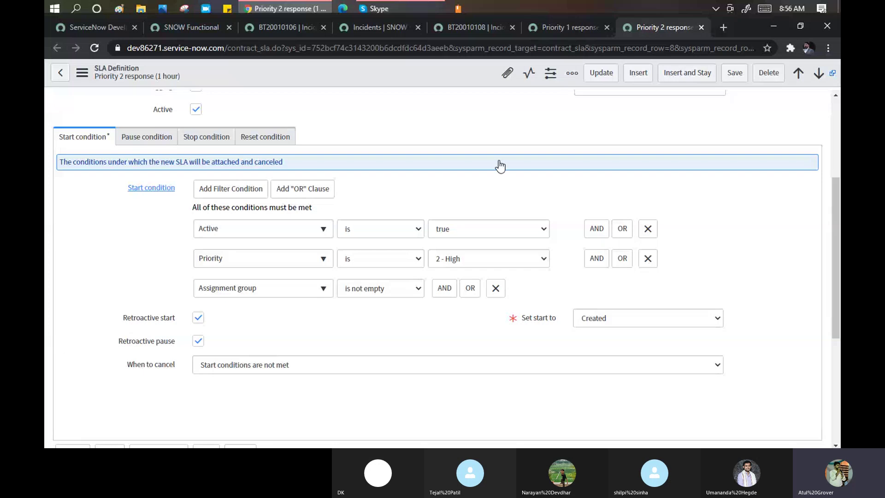
pyautogui.scroll(1, 838, 199)
pyautogui.scroll(4, 838, 199)
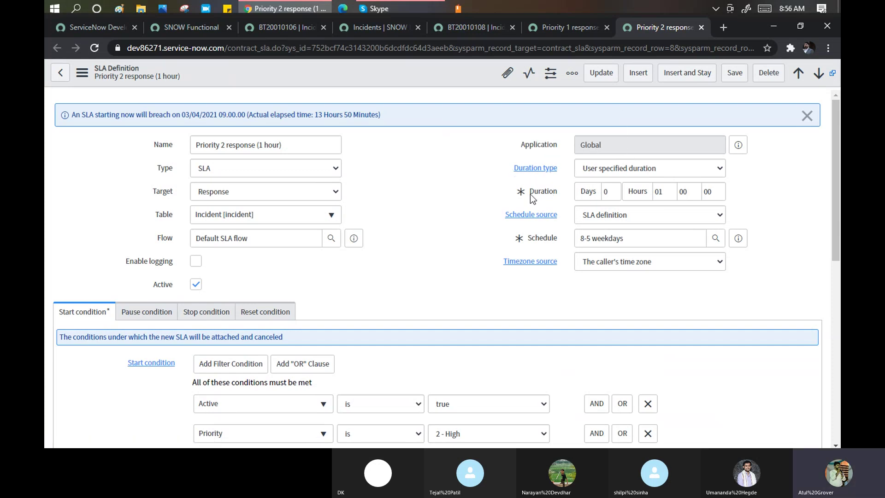
pyautogui.click(610, 170)
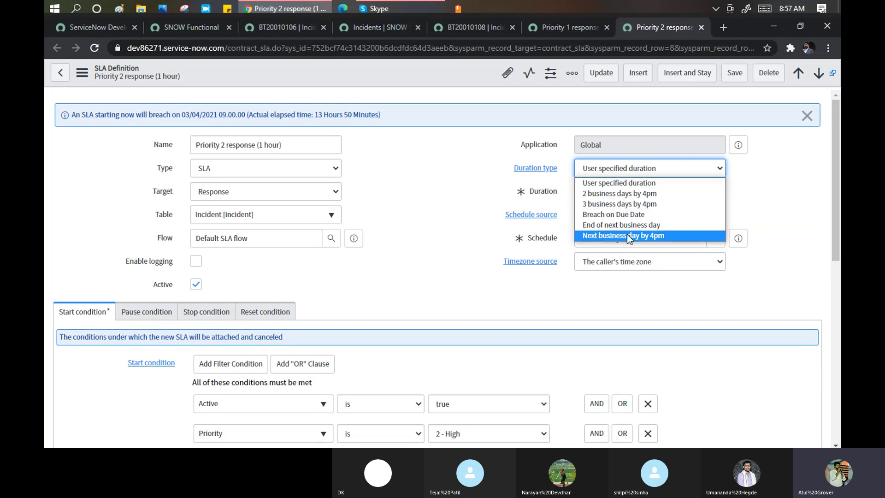
pyautogui.click(614, 183)
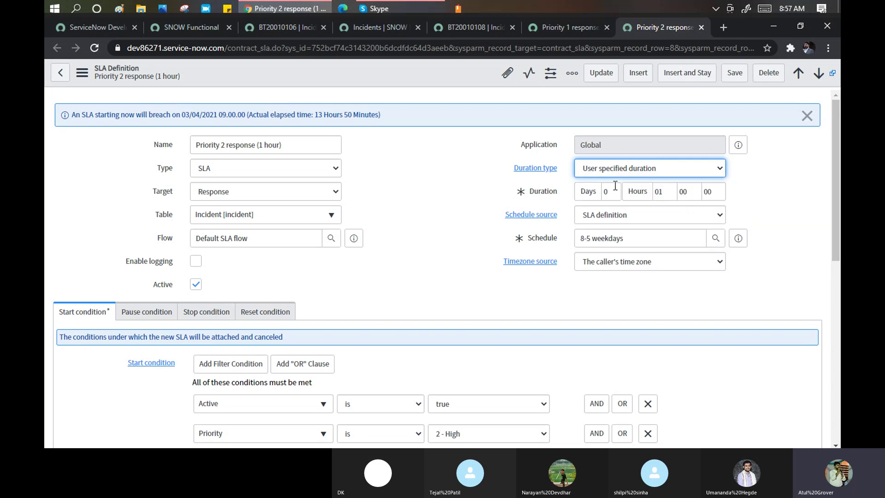
pyautogui.click(667, 192)
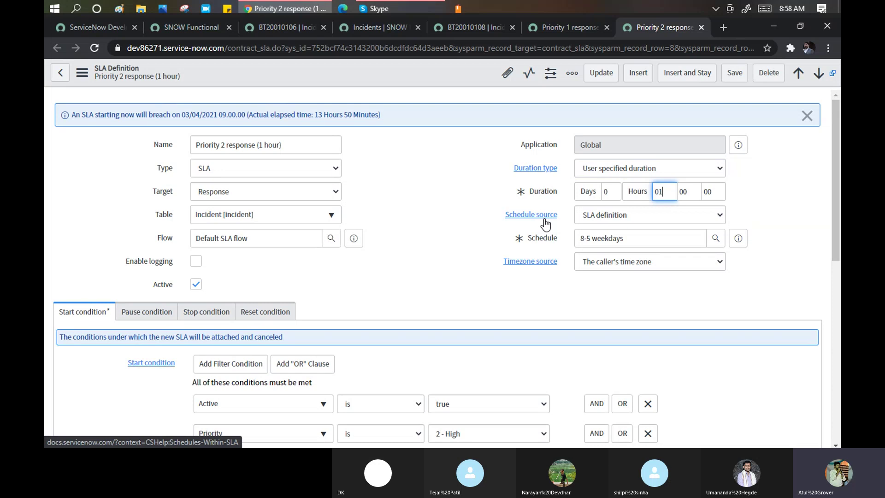
pyautogui.moveTo(207, 144); pyautogui.dragTo(251, 144)
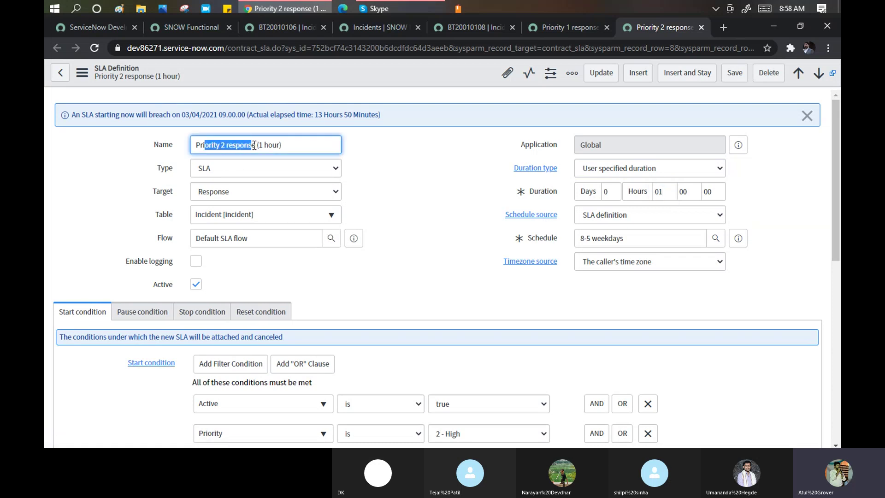
# Step: Compare the Priority 2 response Task SLA's actual time left with the schedule in its SLA definition
pyautogui.click(475, 27)
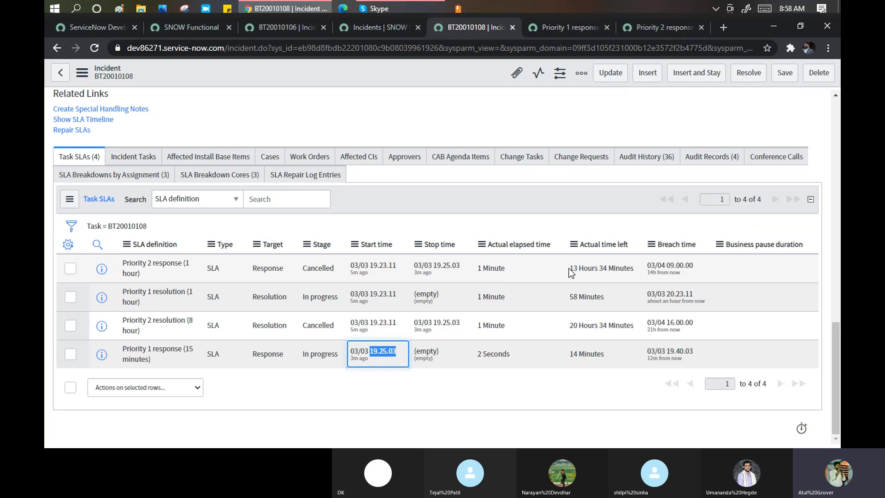
pyautogui.moveTo(569, 269); pyautogui.dragTo(635, 271)
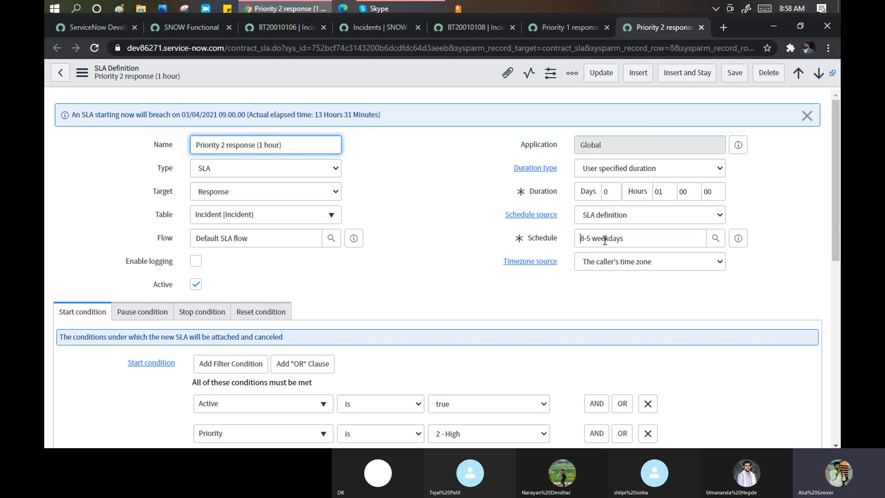
pyautogui.tripleClick(625, 239)
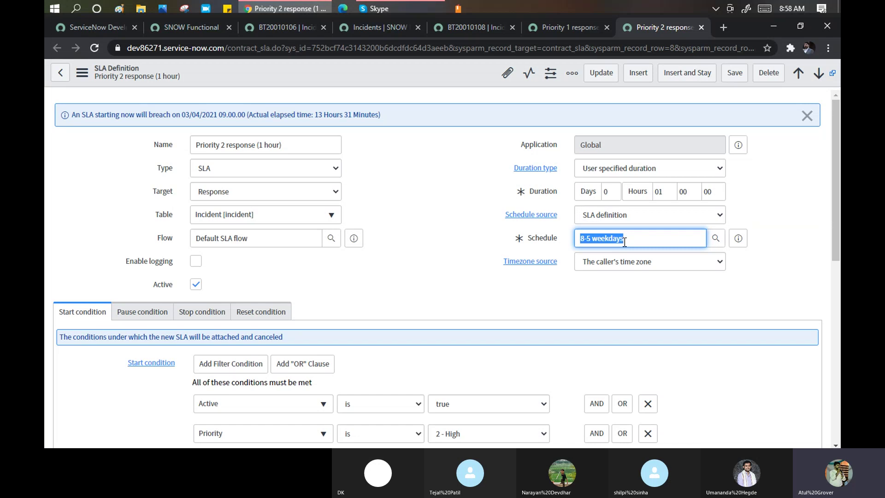
# Step: Add Business elapsed time and Business time left to the selected columns of the incident's Task SLAs list
pyautogui.click(479, 27)
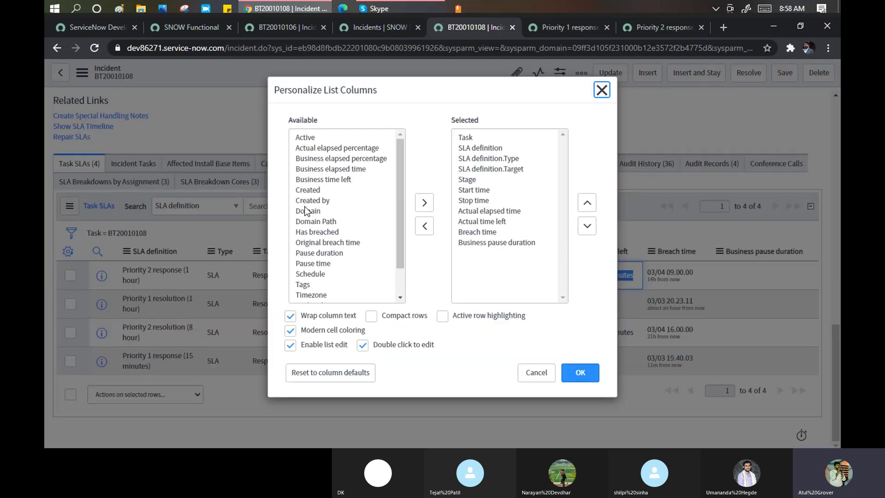
pyautogui.click(313, 201)
pyautogui.press('b')
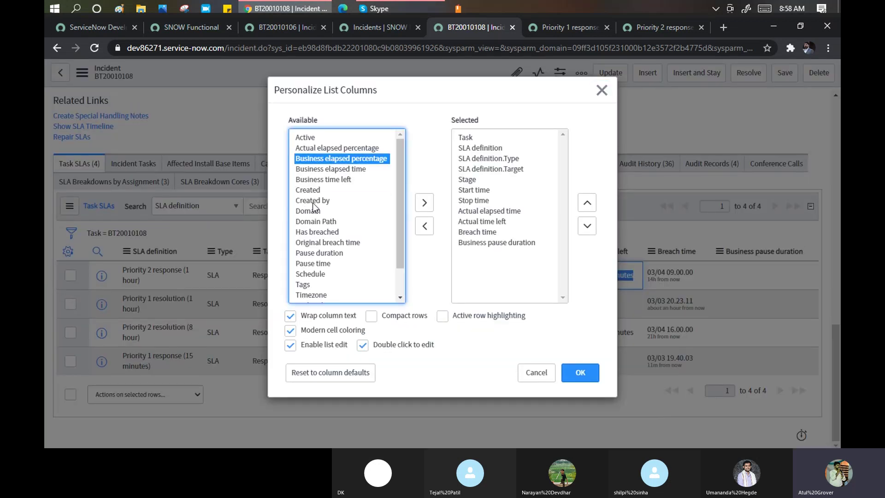
pyautogui.click(340, 181)
pyautogui.keyDown('shift'); pyautogui.click(340, 170); pyautogui.keyUp('shift')
pyautogui.click(424, 202)
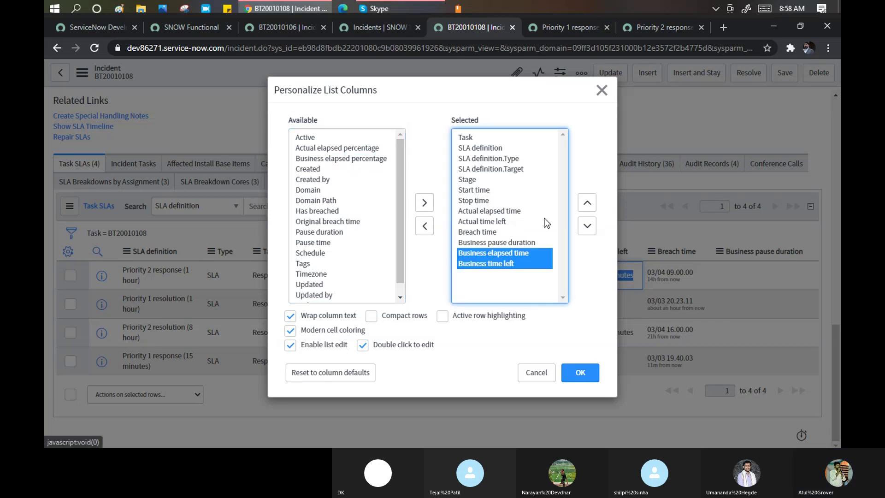
# Step: Place the two business time columns directly after Actual time left and apply the list layout
pyautogui.click(588, 205)
pyautogui.click(587, 205)
pyautogui.click(587, 205)
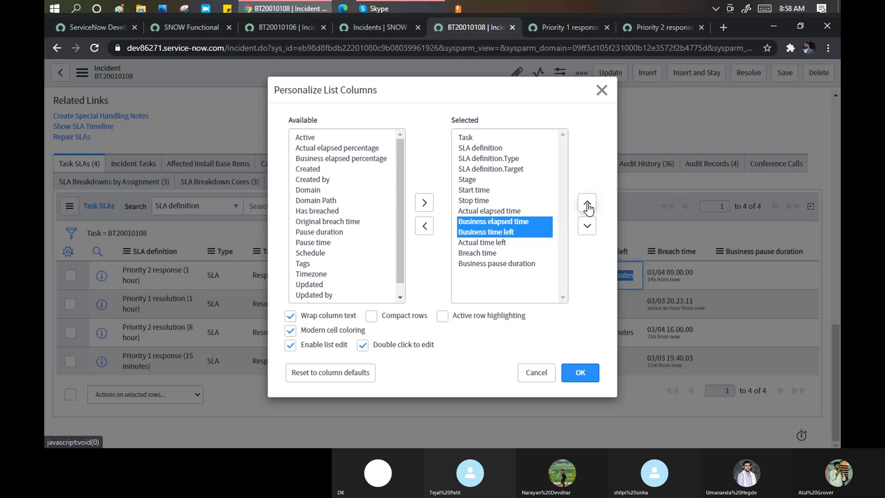
pyautogui.click(587, 225)
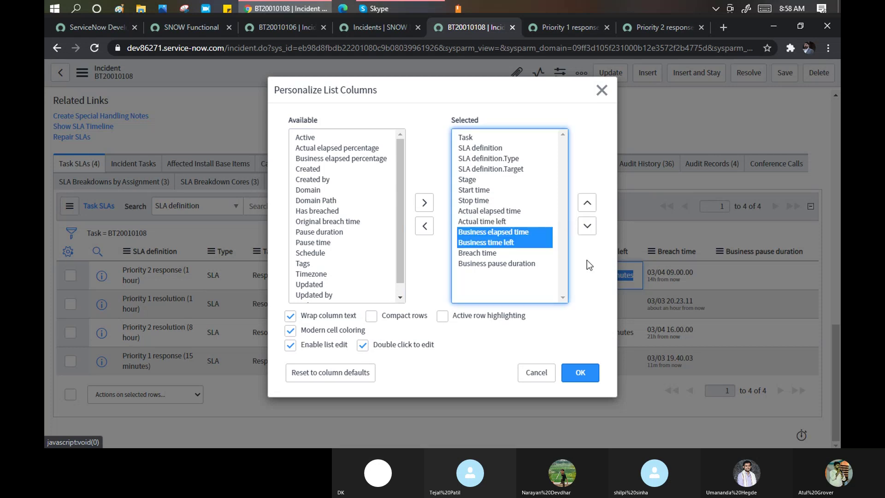
pyautogui.click(576, 374)
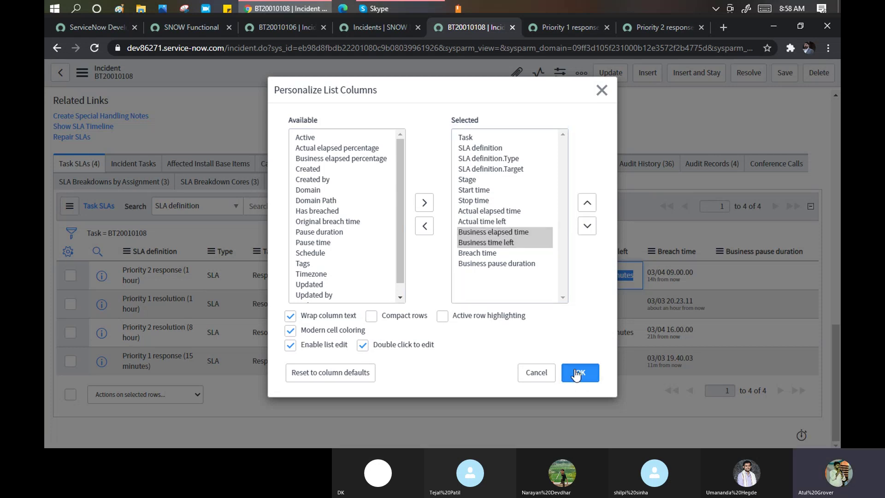
pyautogui.click(576, 374)
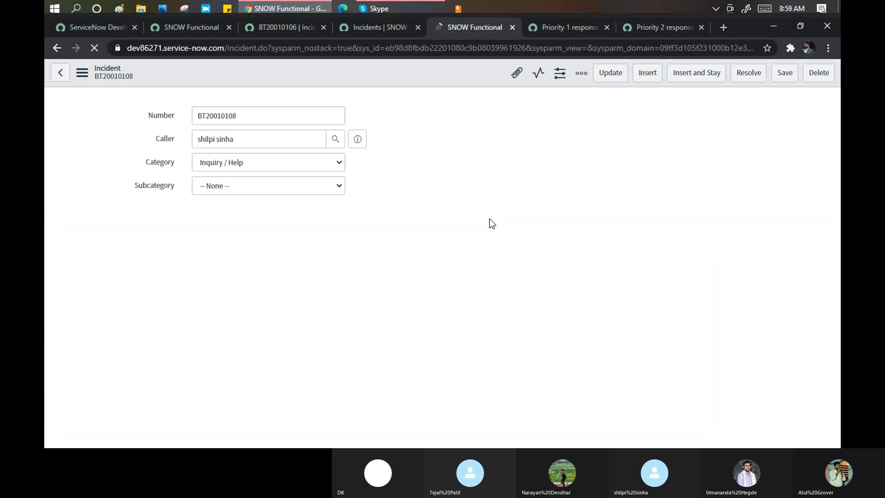
# Step: Compare business and actual times on the incident's Task SLAs and check the schedule of the Priority 2 response definition
pyautogui.scroll(-15, 486, 231)
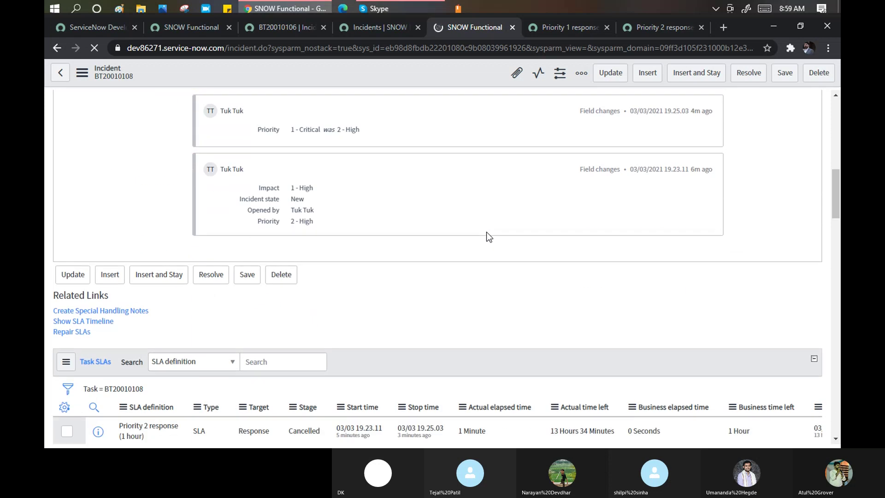
pyautogui.scroll(-10, 486, 231)
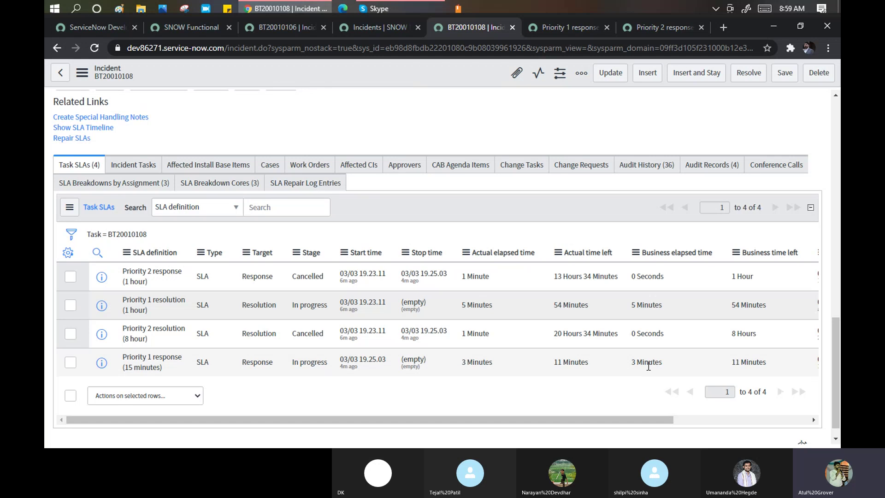
pyautogui.doubleClick(649, 363)
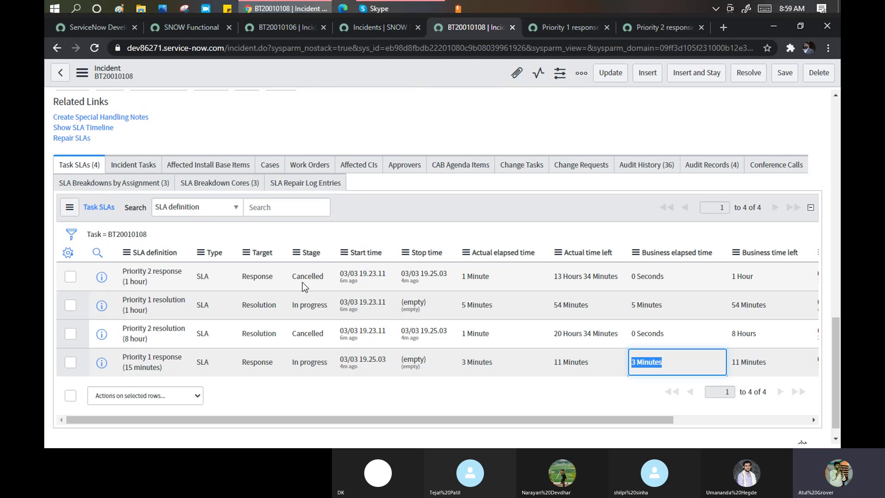
pyautogui.click(657, 30)
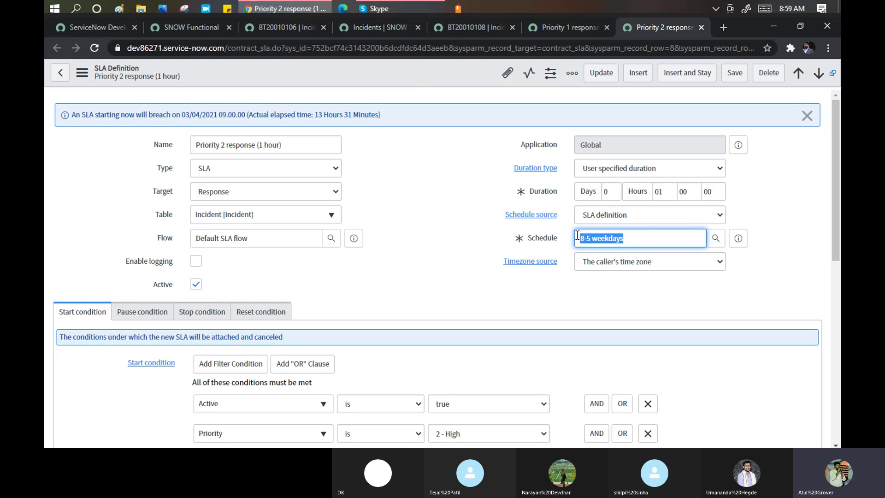
pyautogui.moveTo(563, 239); pyautogui.dragTo(533, 240)
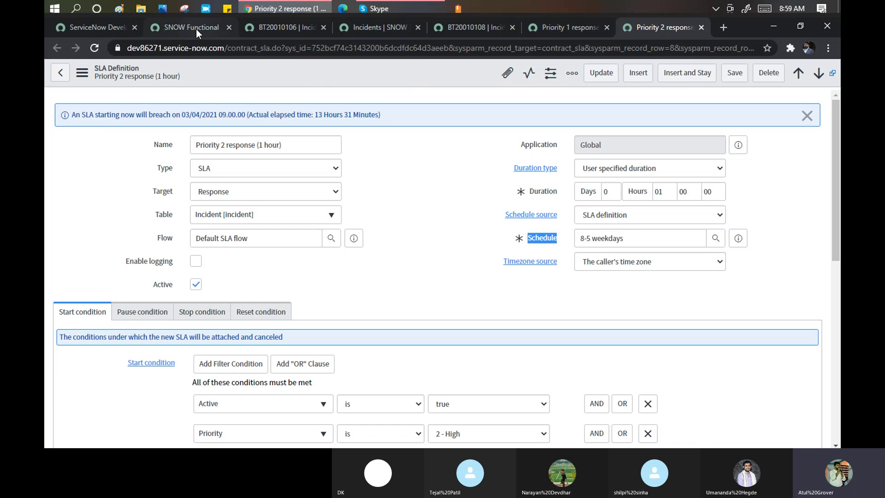
pyautogui.click(366, 26)
pyautogui.click(457, 28)
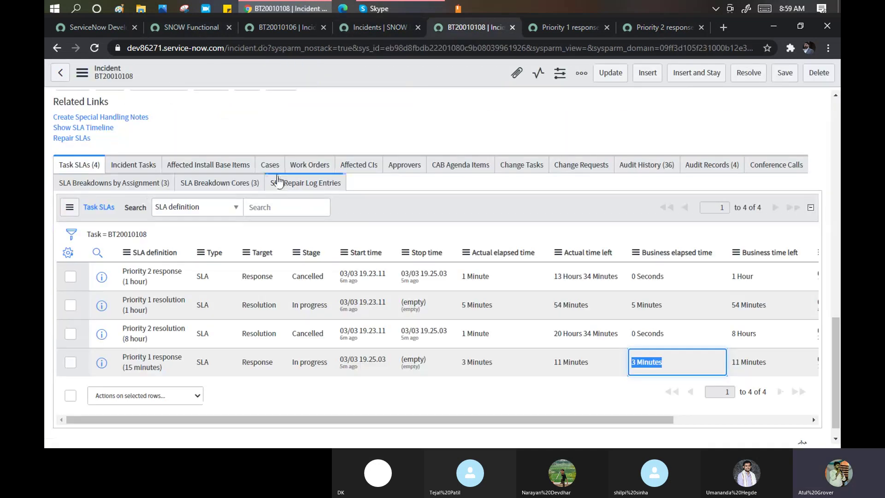
# Step: Preview the incident caller's user record to check its time zone, and return to the Task SLAs list
pyautogui.scroll(15, 277, 180)
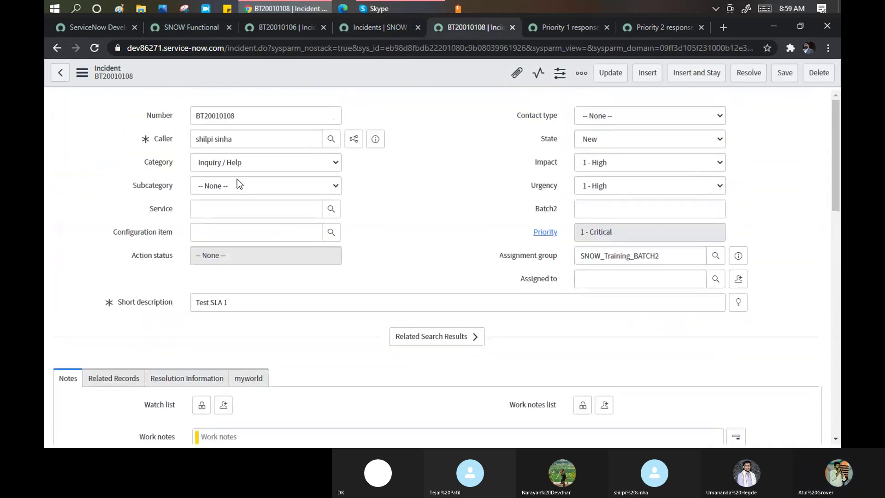
pyautogui.click(376, 138)
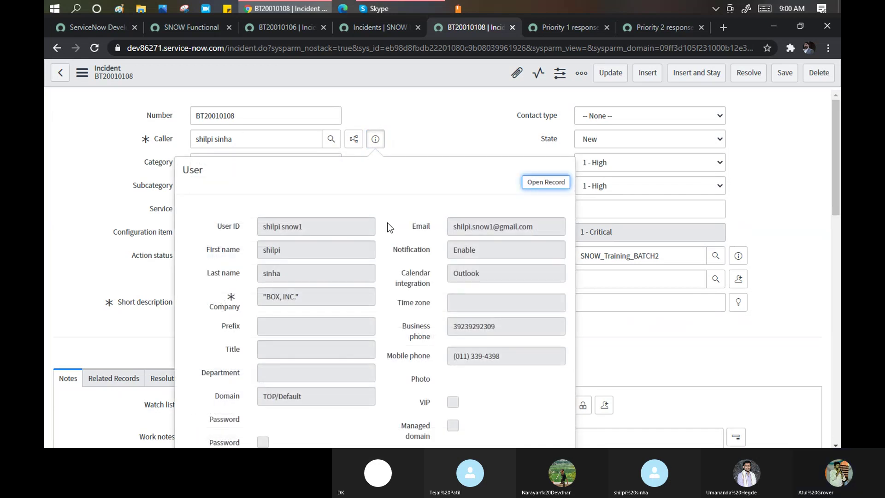
pyautogui.scroll(-4, 390, 227)
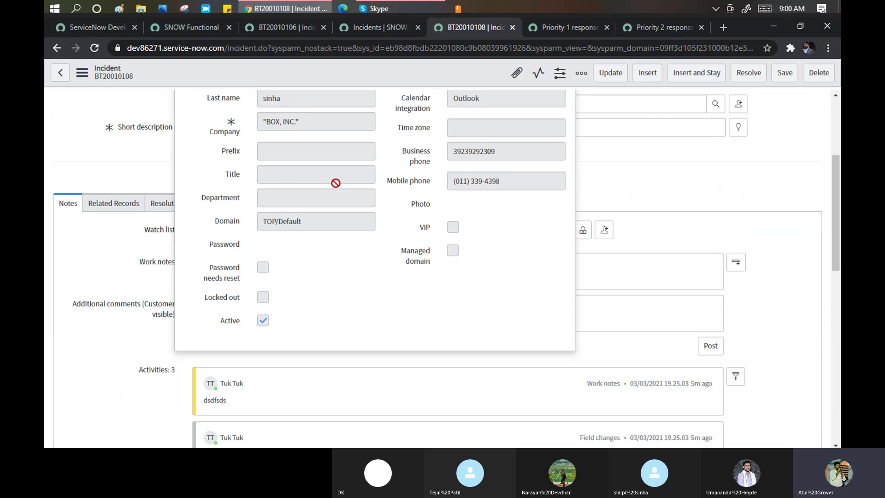
pyautogui.scroll(4, 335, 183)
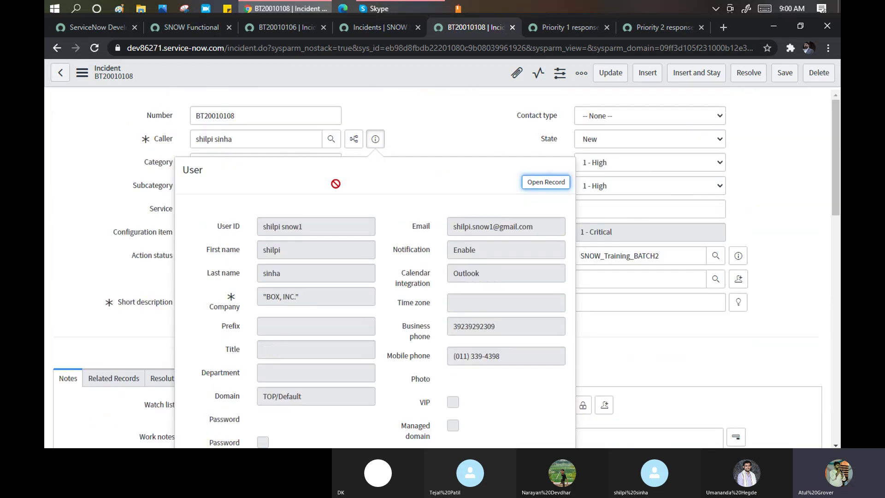
pyautogui.click(439, 131)
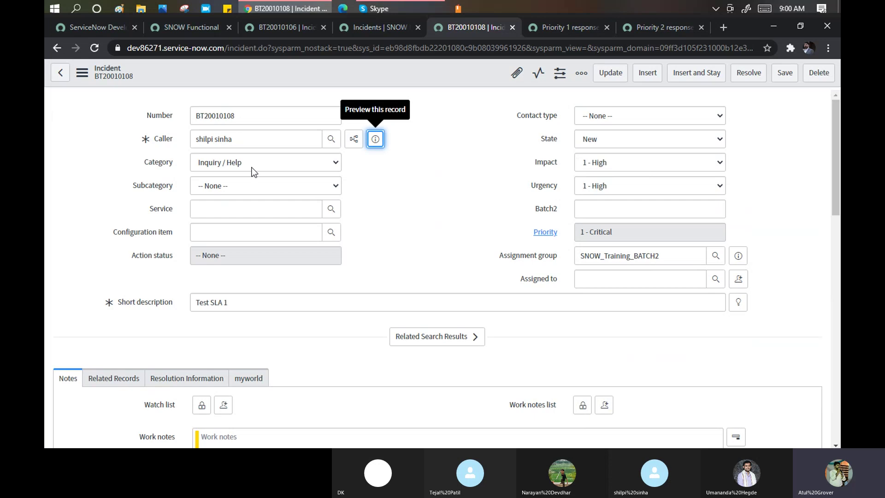
pyautogui.scroll(-7, 391, 212)
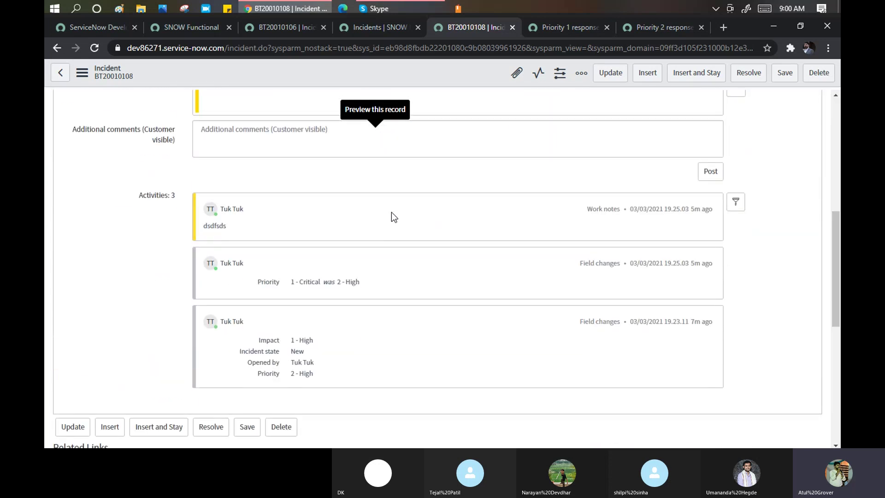
pyautogui.scroll(-8, 391, 212)
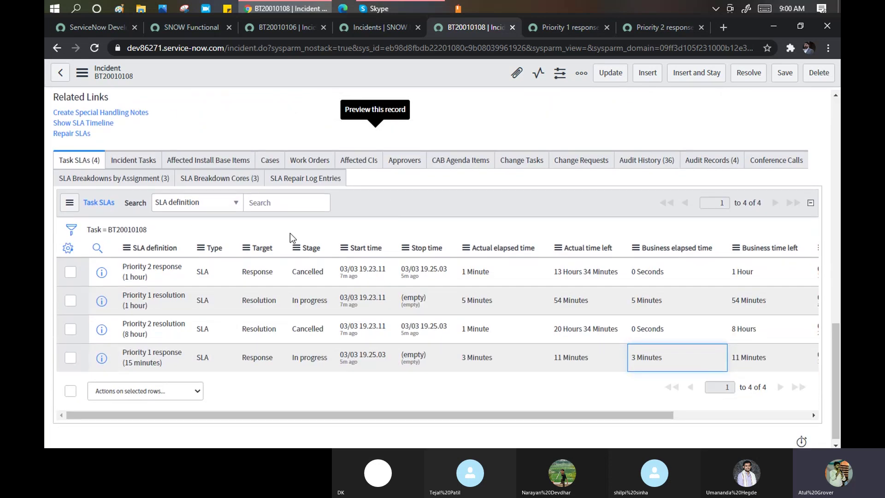
# Step: Examine the projected breach date, time and actual elapsed time in the Priority 2 response SLA definition's notice
pyautogui.click(658, 27)
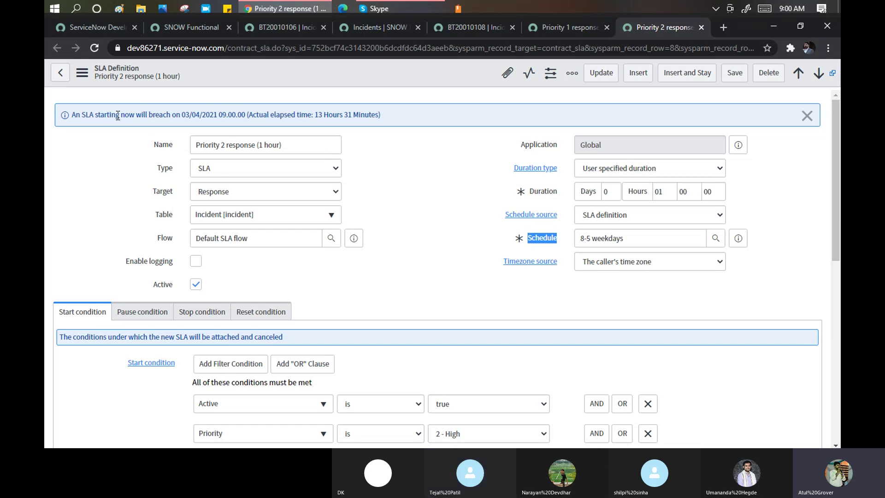
pyautogui.moveTo(118, 115); pyautogui.dragTo(246, 115)
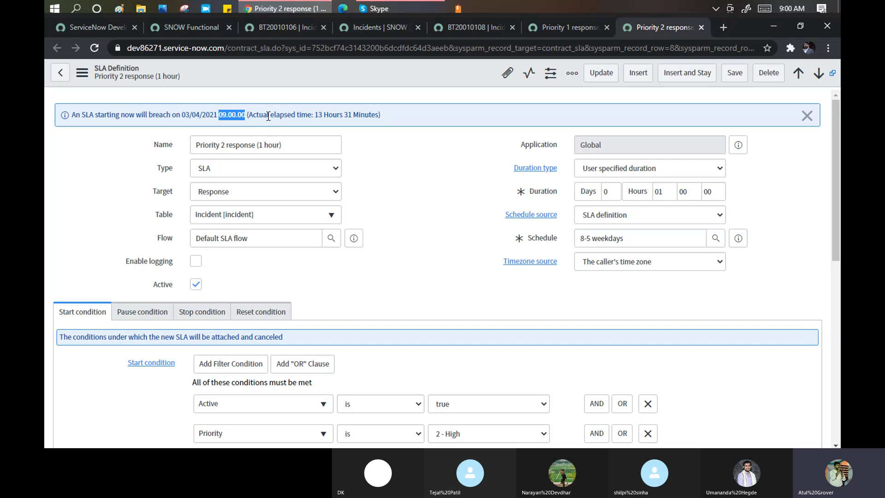
pyautogui.moveTo(314, 114); pyautogui.dragTo(377, 117)
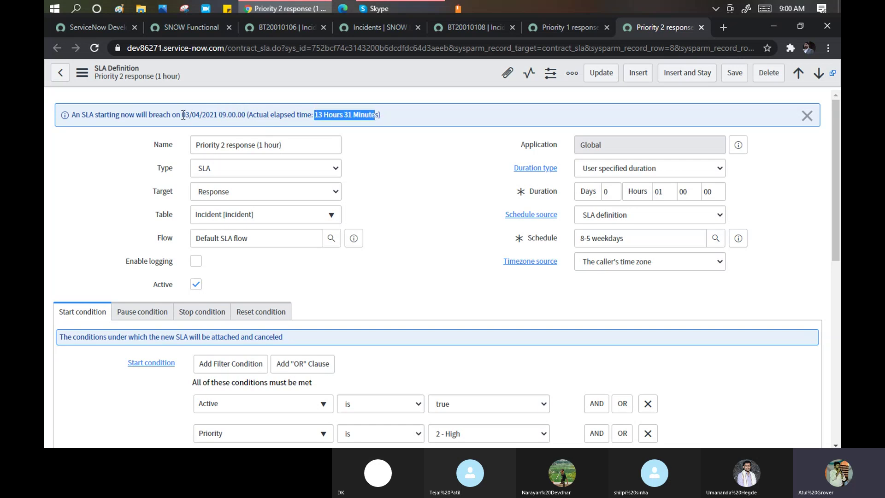
pyautogui.moveTo(182, 115); pyautogui.dragTo(201, 113)
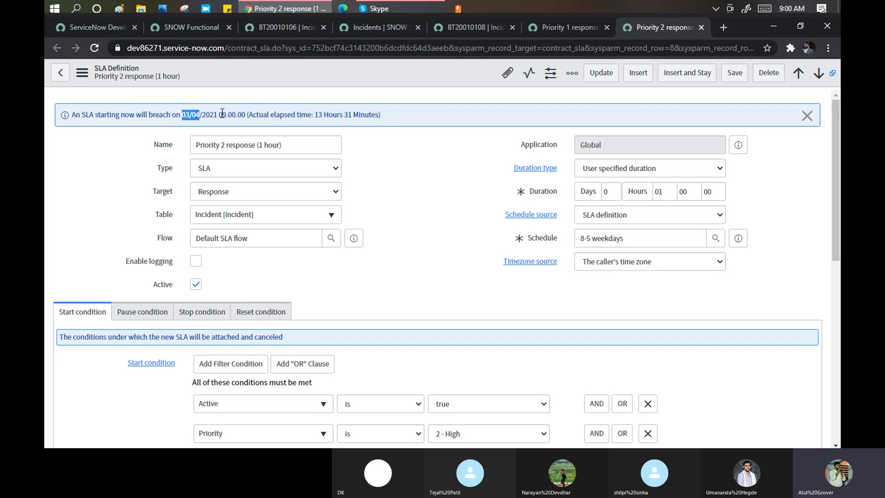
pyautogui.moveTo(219, 114); pyautogui.dragTo(228, 114)
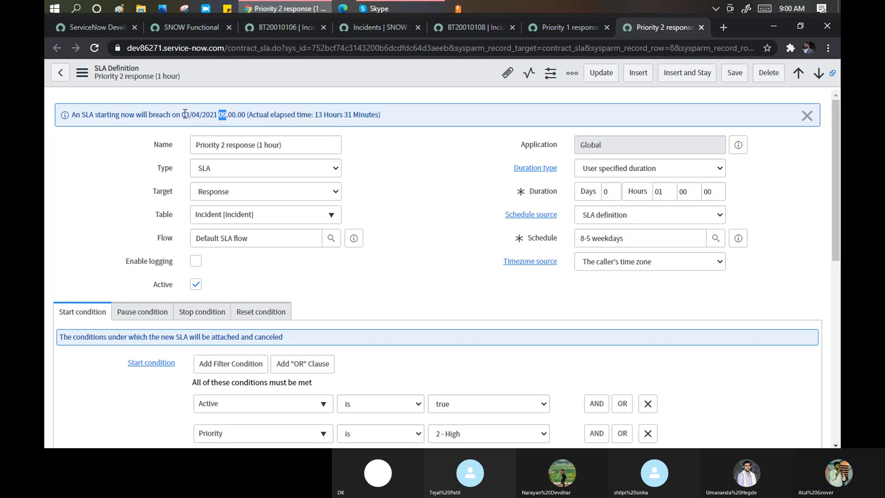
pyautogui.moveTo(177, 114); pyautogui.dragTo(245, 115)
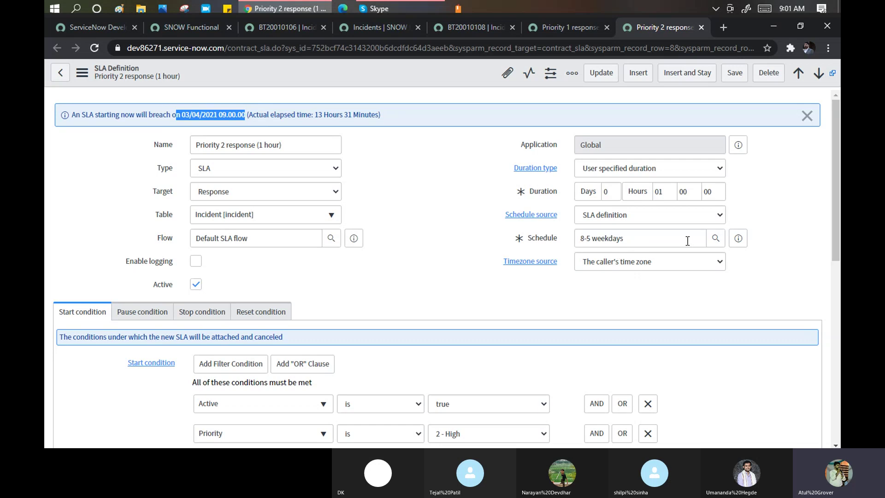
# Step: Set the schedule of the Priority 2 response SLA definition to 24 x 7 and save the record
pyautogui.moveTo(681, 243); pyautogui.dragTo(490, 237)
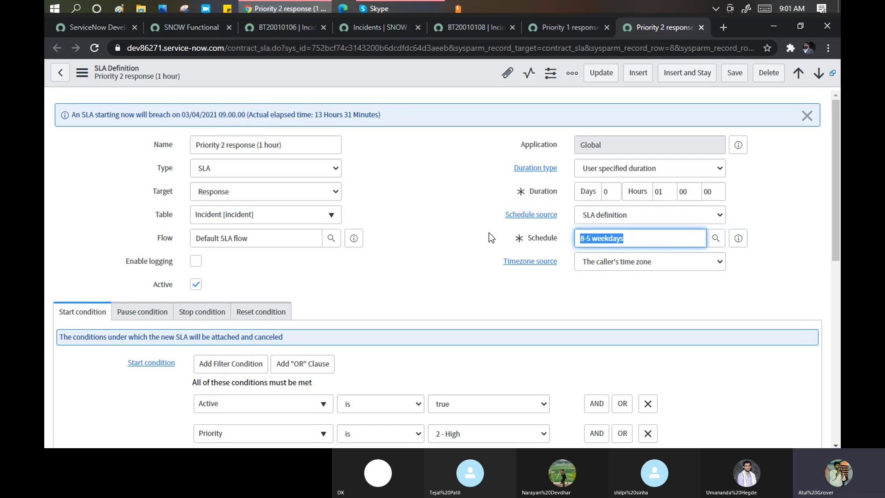
pyautogui.write('**')
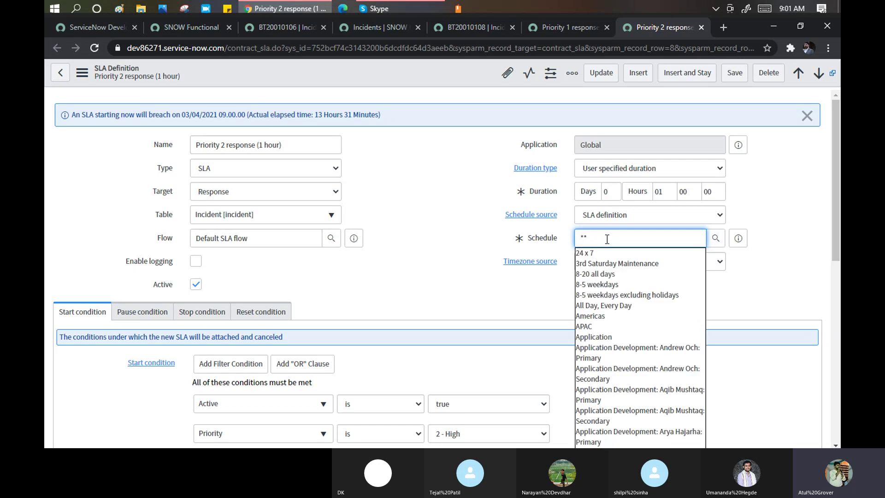
pyautogui.click(598, 253)
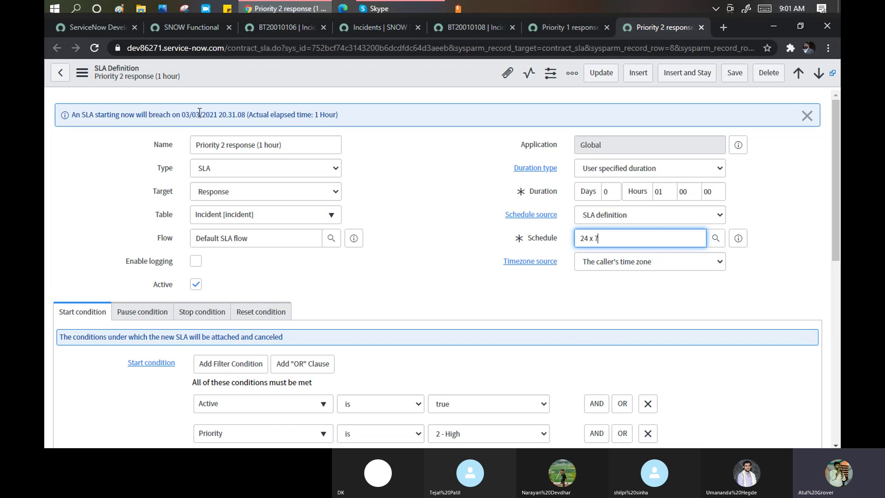
pyautogui.moveTo(219, 115); pyautogui.dragTo(246, 115)
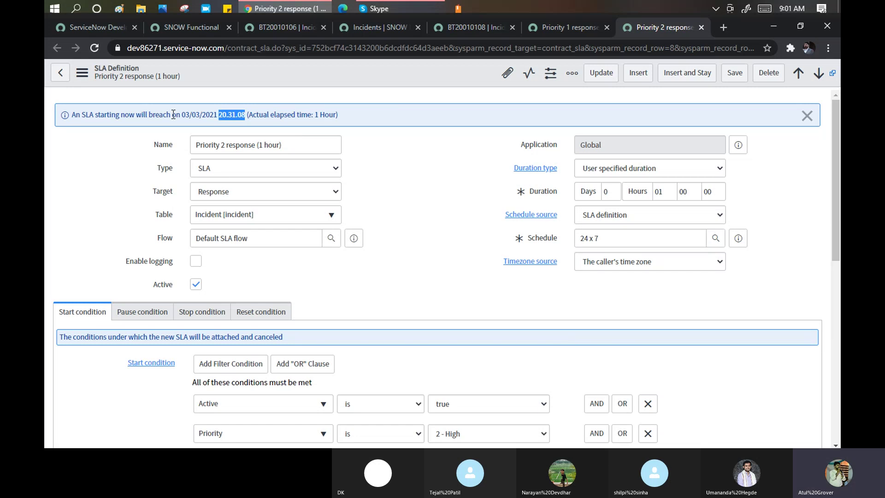
pyautogui.doubleClick(156, 114)
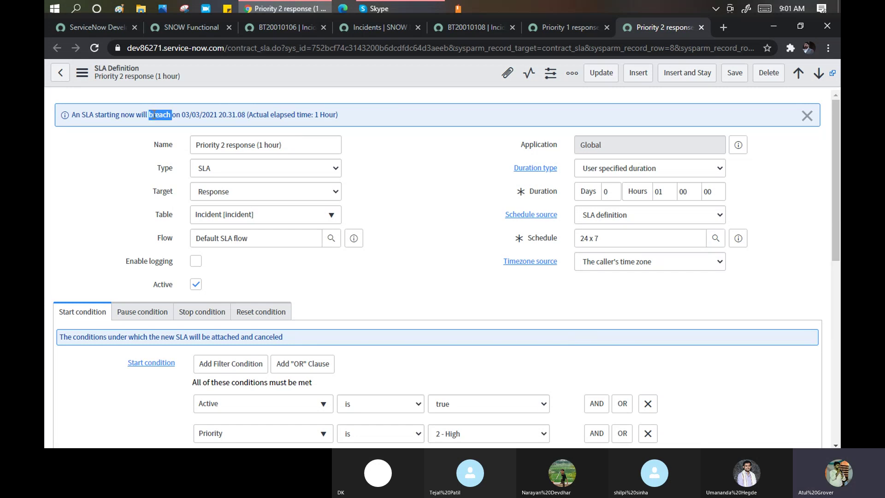
pyautogui.rightClick(314, 68)
pyautogui.click(332, 75)
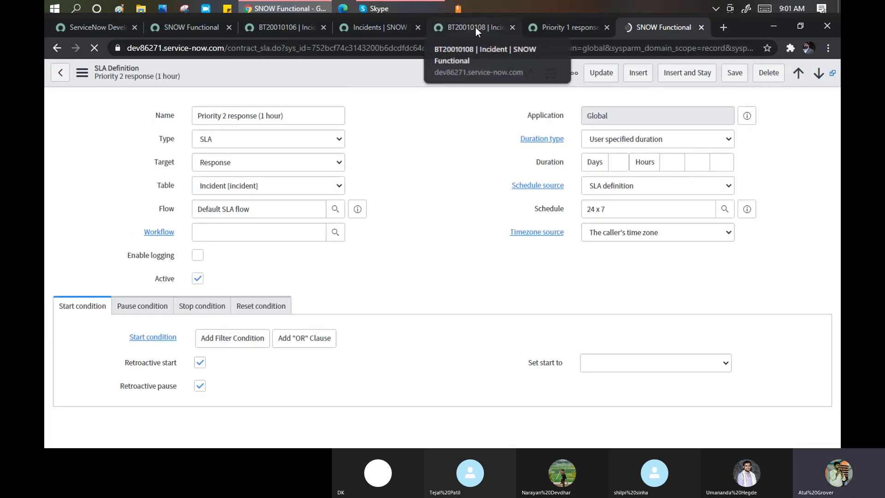
# Step: Set the impact of incident BT20010108 to 2 - Medium and save it with the work note "sfsdf"
pyautogui.click(476, 28)
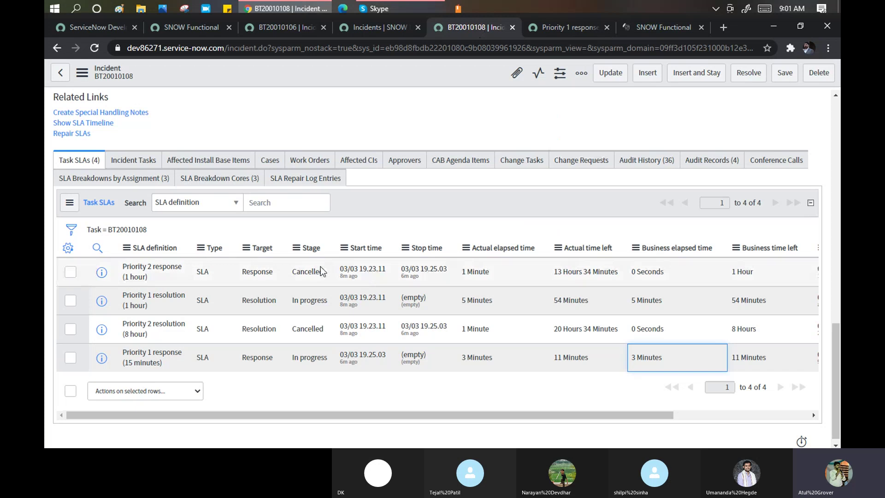
pyautogui.scroll(15, 833, 134)
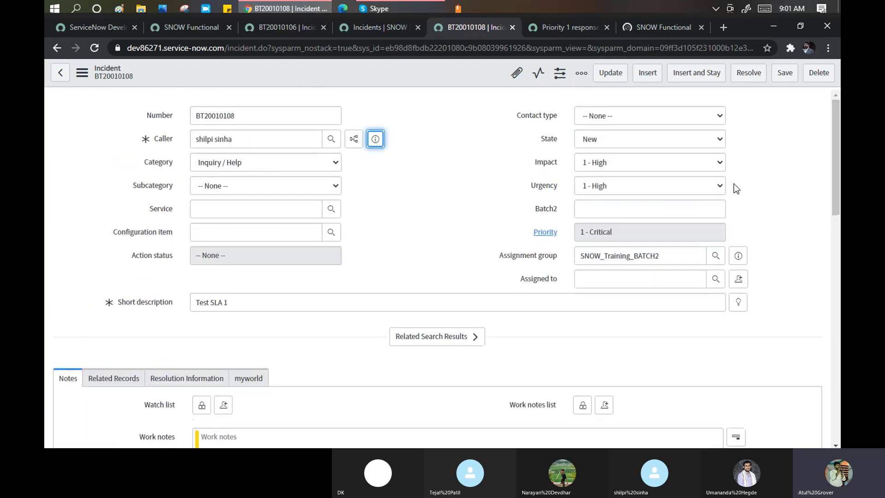
pyautogui.click(622, 164)
pyautogui.click(604, 189)
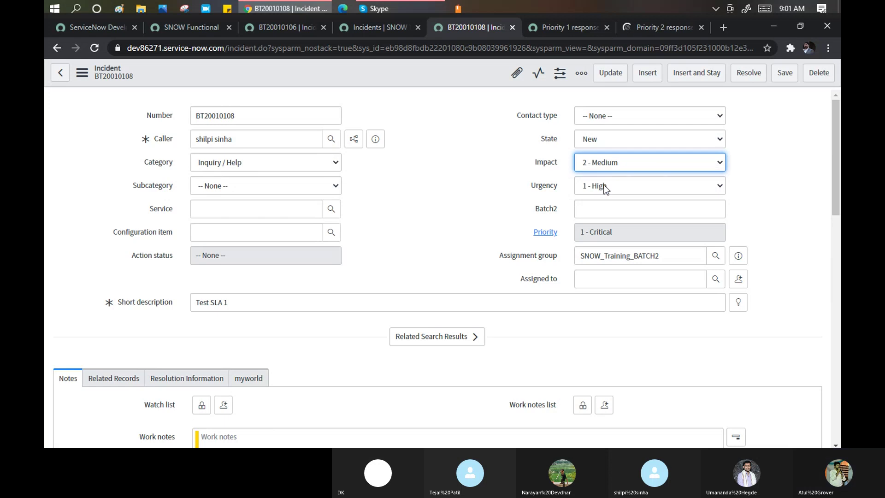
pyautogui.rightClick(411, 73)
pyautogui.click(432, 79)
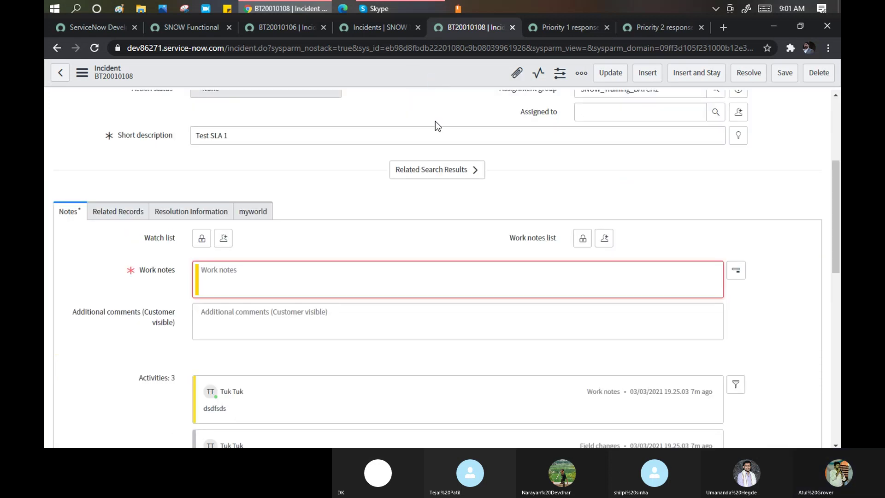
pyautogui.write('sfsdf')
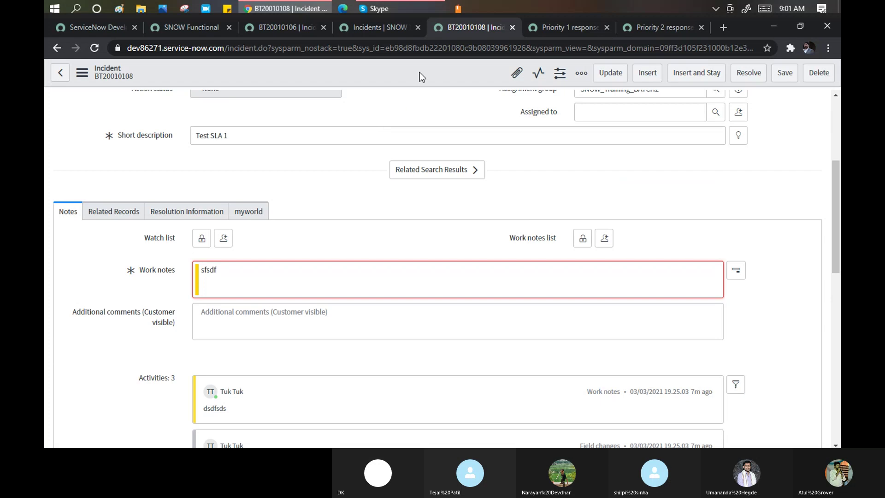
pyautogui.rightClick(419, 72)
pyautogui.click(435, 76)
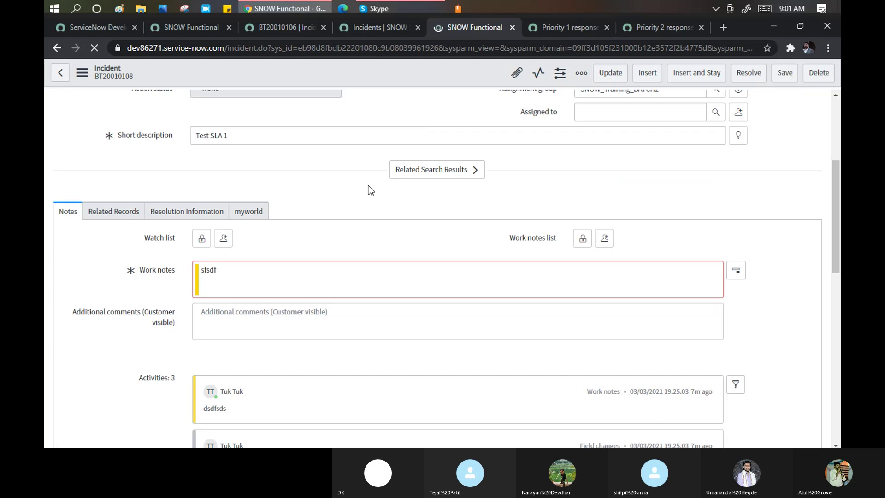
# Step: Compare actual elapsed time and time left of the in-progress and cancelled Priority 2 response Task SLAs, checking the definition's schedule
pyautogui.scroll(-20, 426, 177)
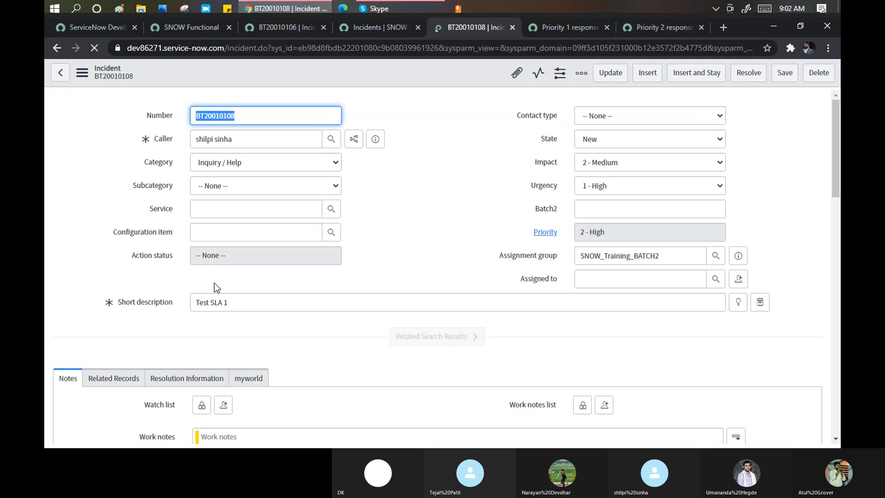
pyautogui.scroll(-20, 221, 276)
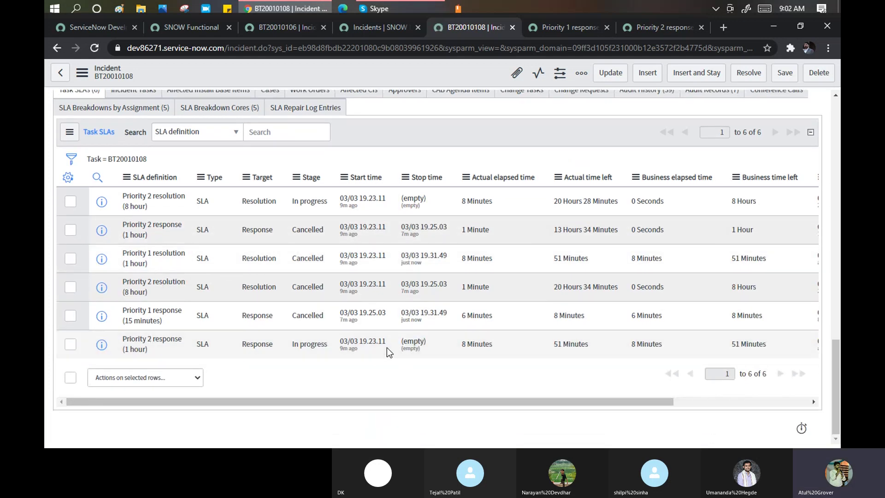
pyautogui.moveTo(479, 342); pyautogui.dragTo(458, 343)
pyautogui.doubleClick(458, 344)
pyautogui.moveTo(596, 346); pyautogui.dragTo(549, 346)
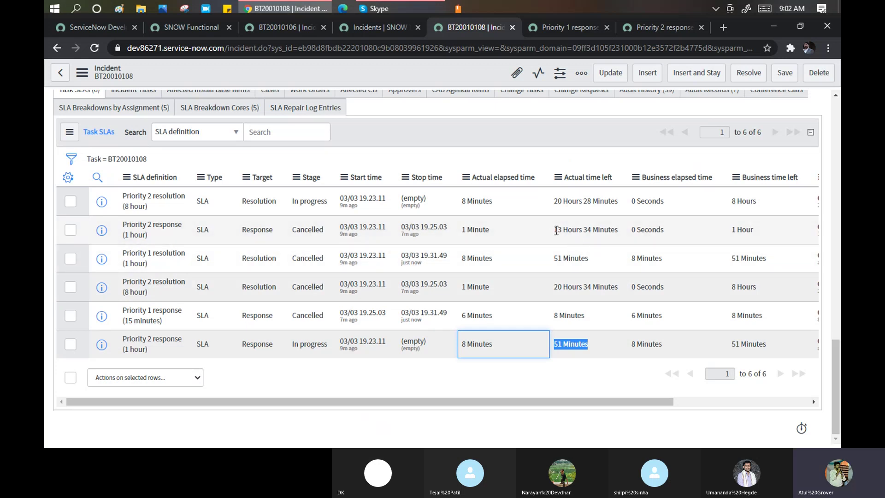
pyautogui.moveTo(554, 229); pyautogui.dragTo(624, 231)
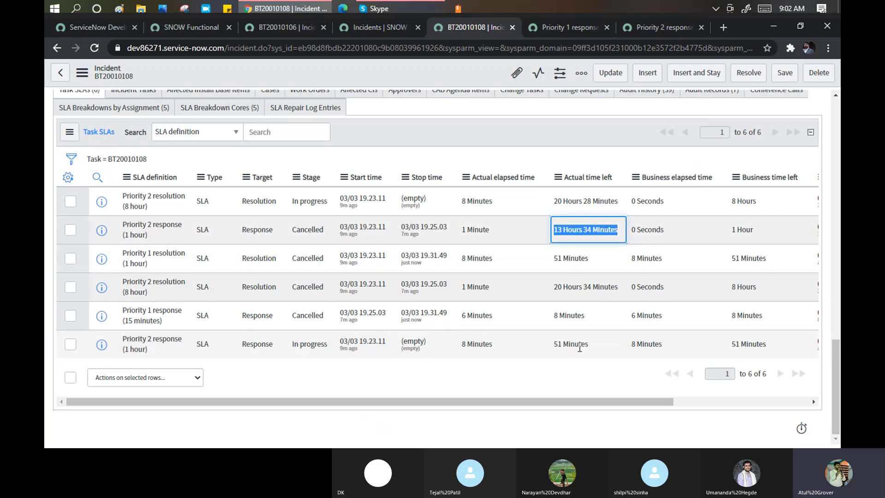
pyautogui.click(653, 26)
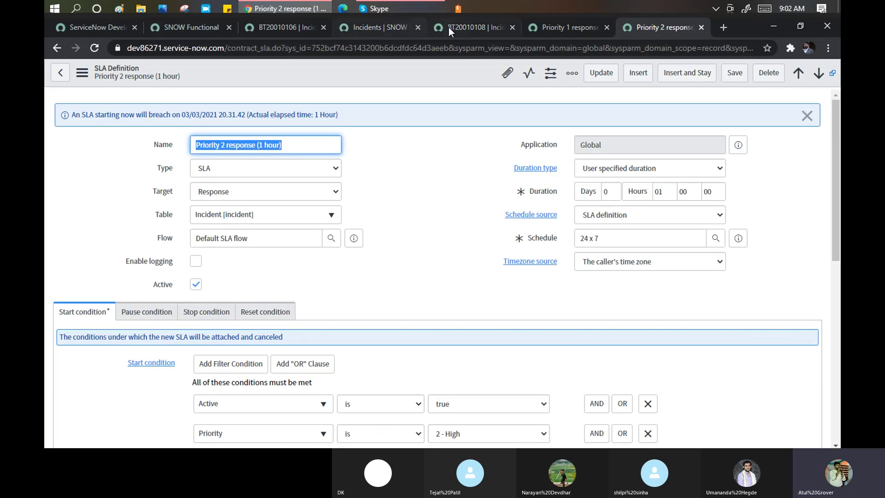
pyautogui.click(448, 26)
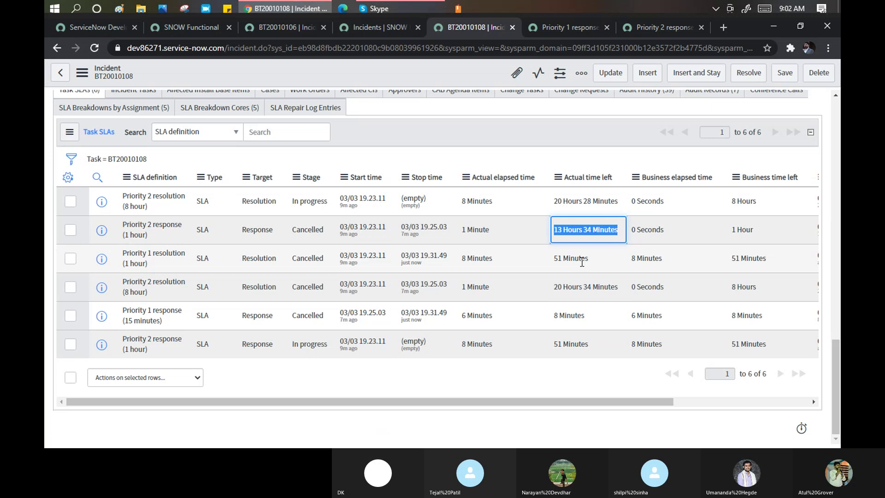
# Step: Compare the duration of the in-progress Priority 2 resolution Task SLA with its actual time left
pyautogui.moveTo(401, 5)
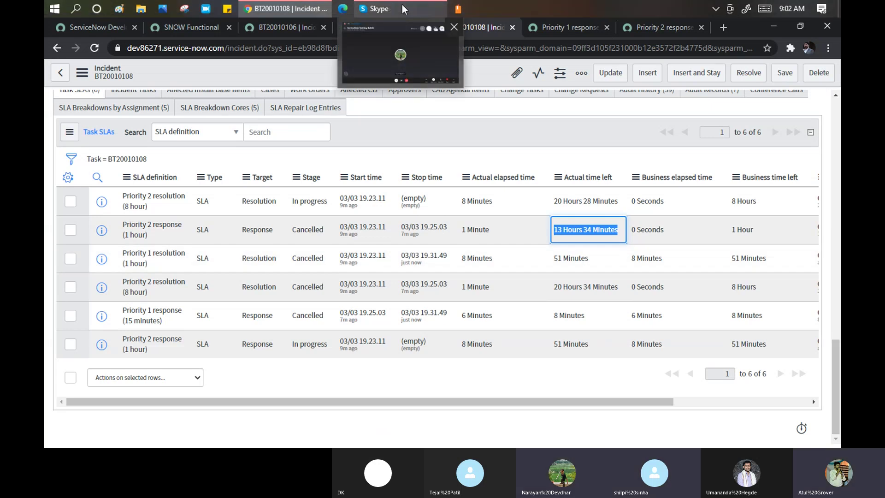
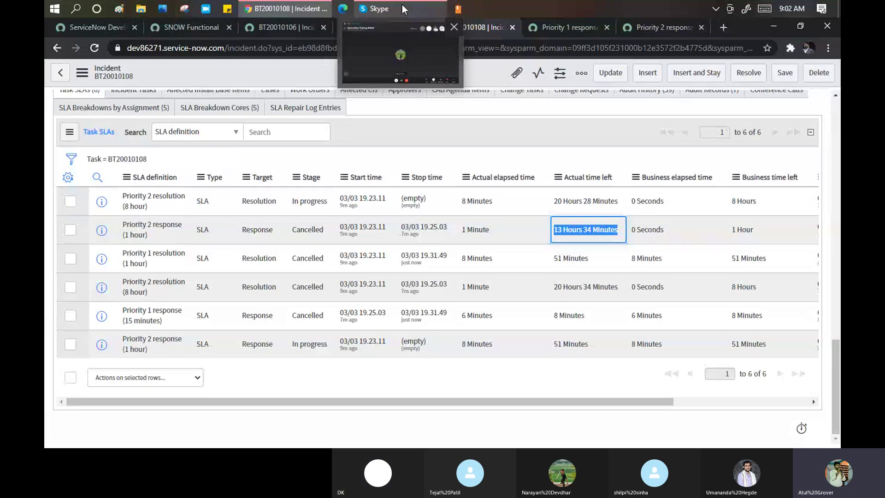
pyautogui.click(455, 132)
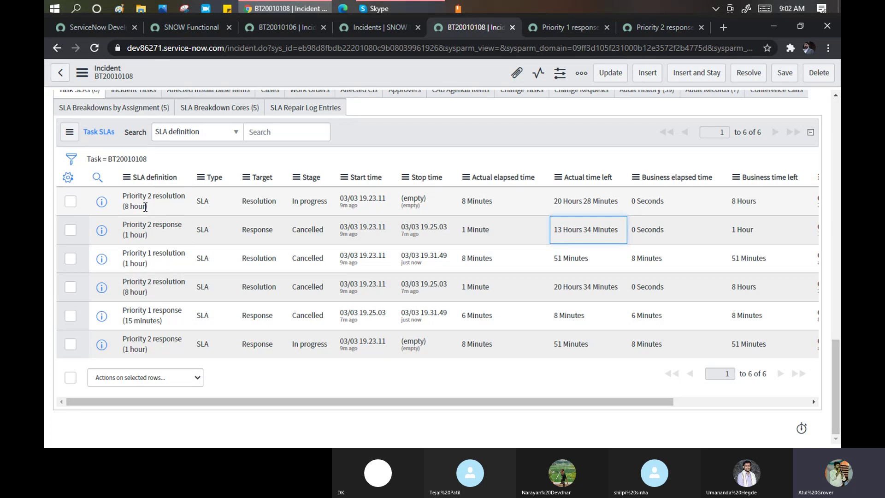
pyautogui.moveTo(148, 206); pyautogui.dragTo(124, 206)
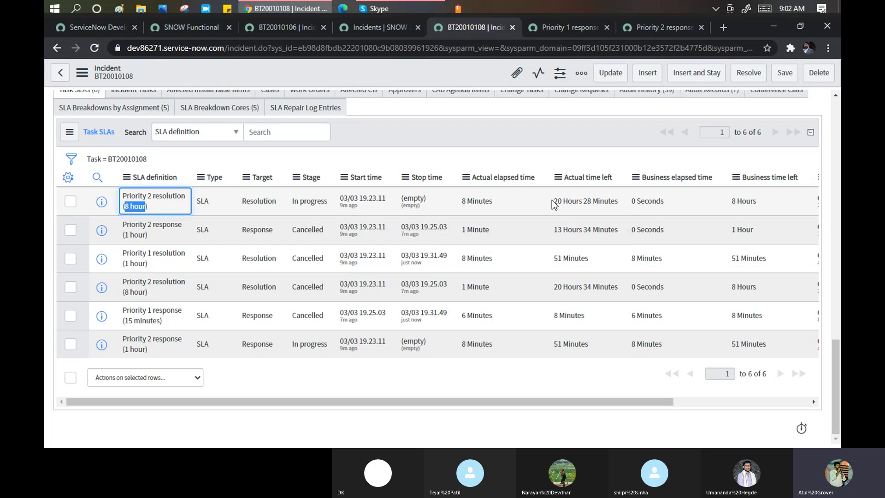
pyautogui.moveTo(553, 202); pyautogui.dragTo(618, 207)
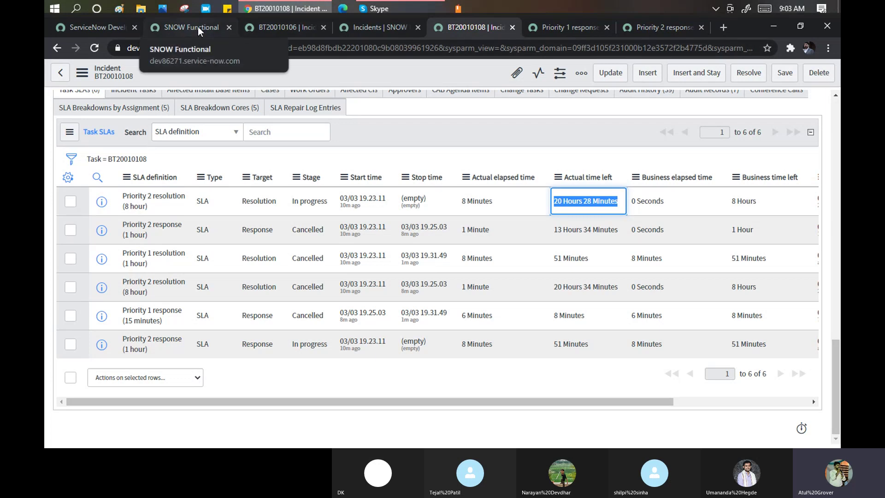
# Step: From the incident BT20010106 page, filter the navigator by "Service le" and open SLA Definitions in a separate browser tab
pyautogui.click(292, 27)
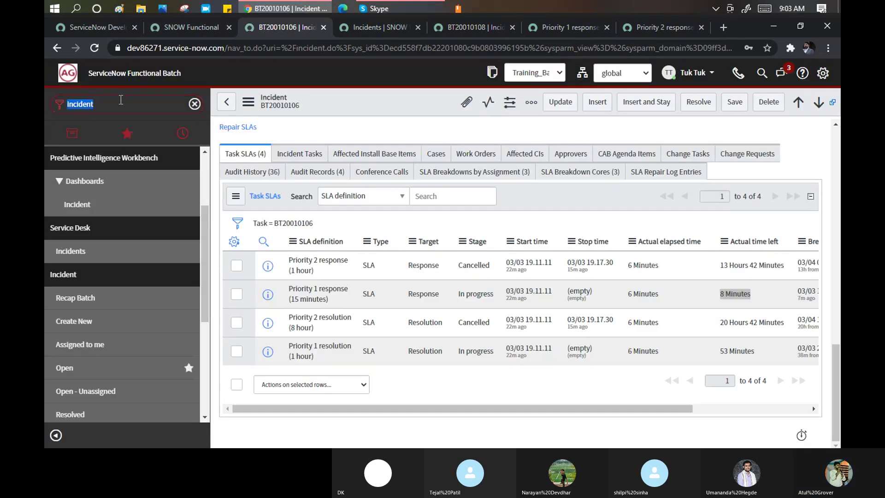
pyautogui.click(121, 100)
pyautogui.write('Servi')
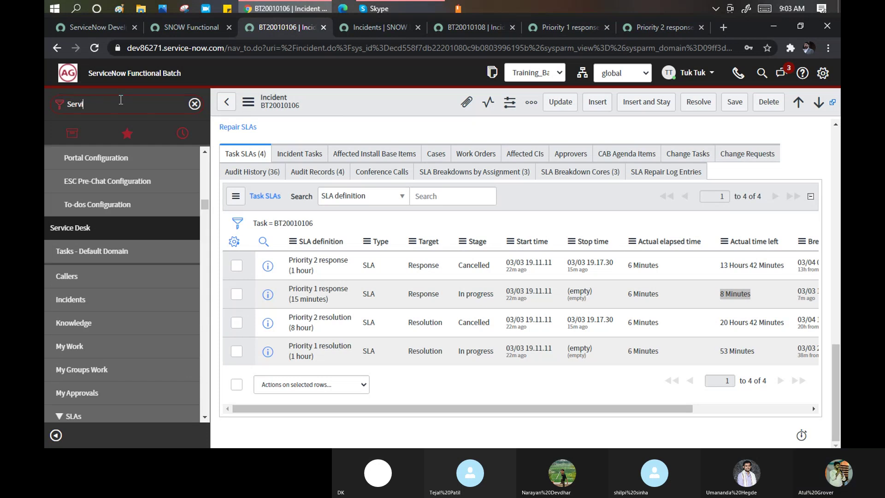
pyautogui.write('ce le')
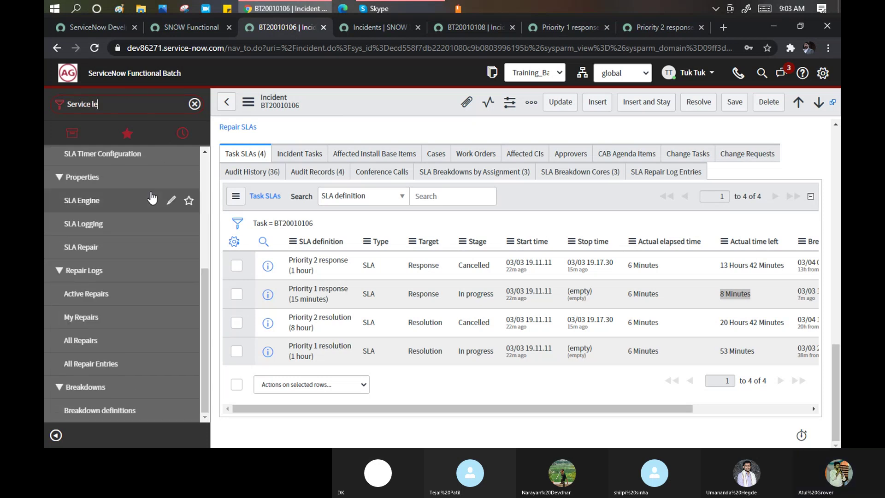
pyautogui.scroll(5, 138, 217)
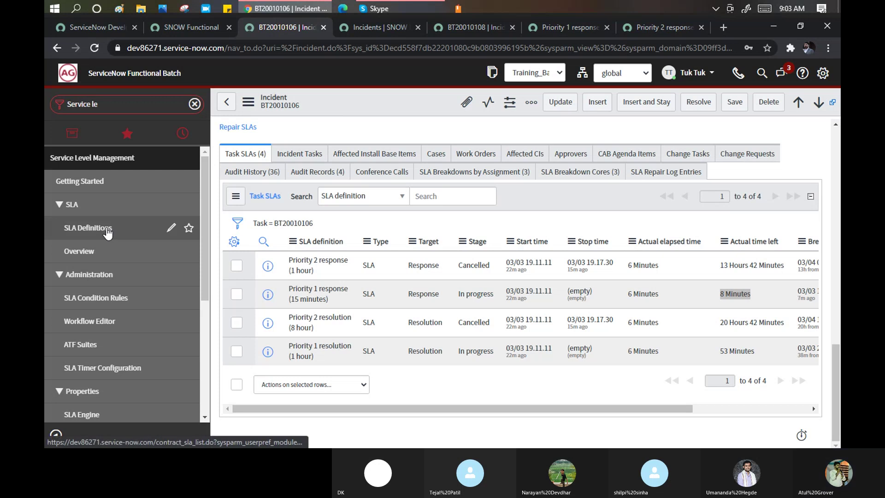
pyautogui.middleClick(108, 230)
pyautogui.click(336, 27)
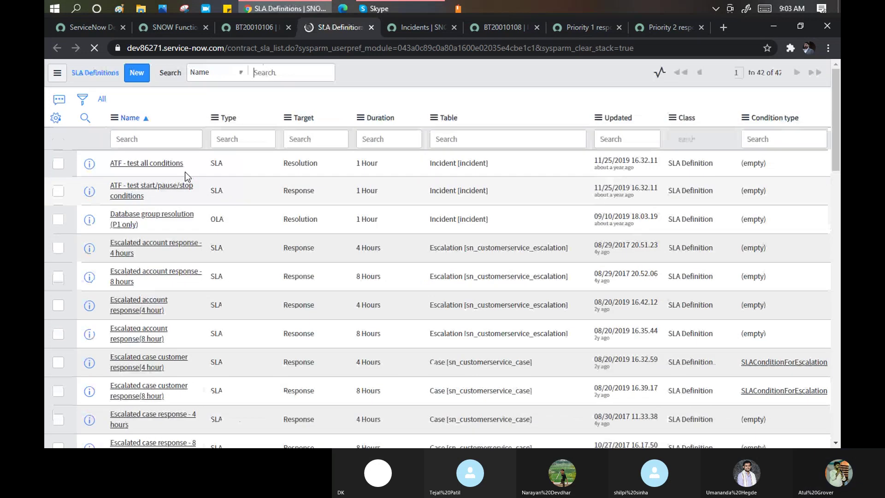
# Step: Filter the SLA definitions to the Incident table and open the Priority 2 resolution (8 hour) definition
pyautogui.scroll(-2, 184, 182)
pyautogui.scroll(2, 501, 150)
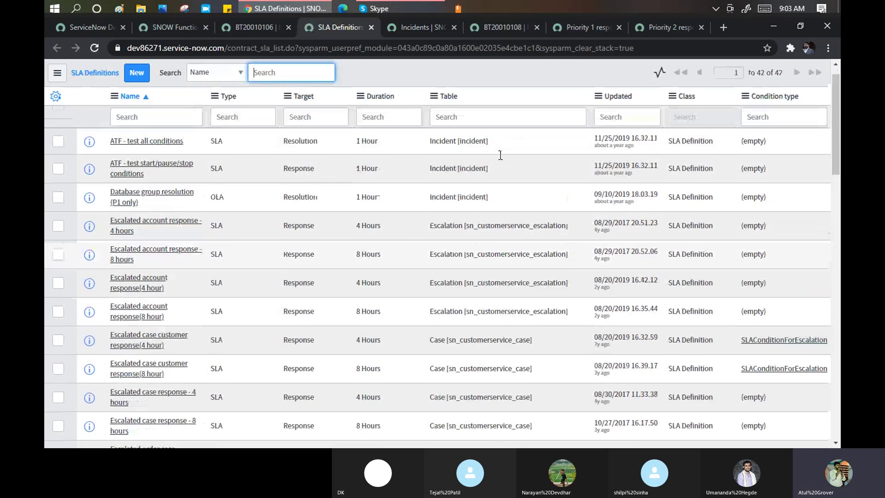
pyautogui.rightClick(502, 166)
pyautogui.press('Escape')
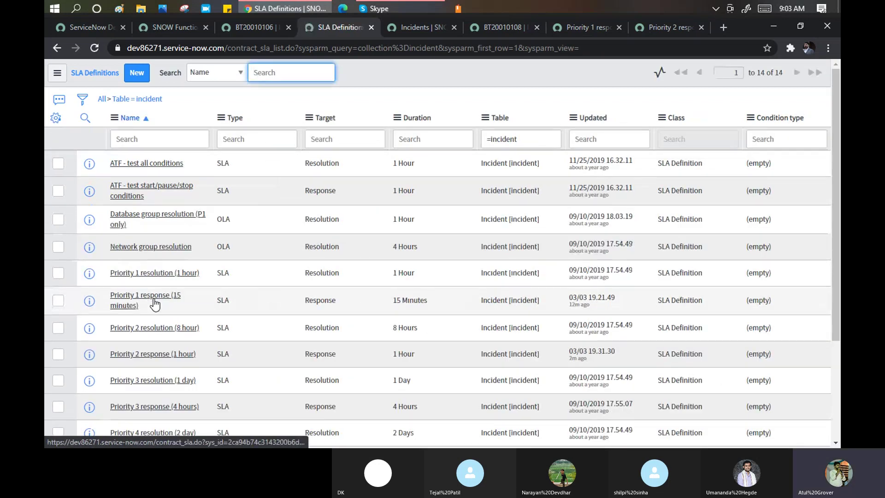
pyautogui.click(153, 328)
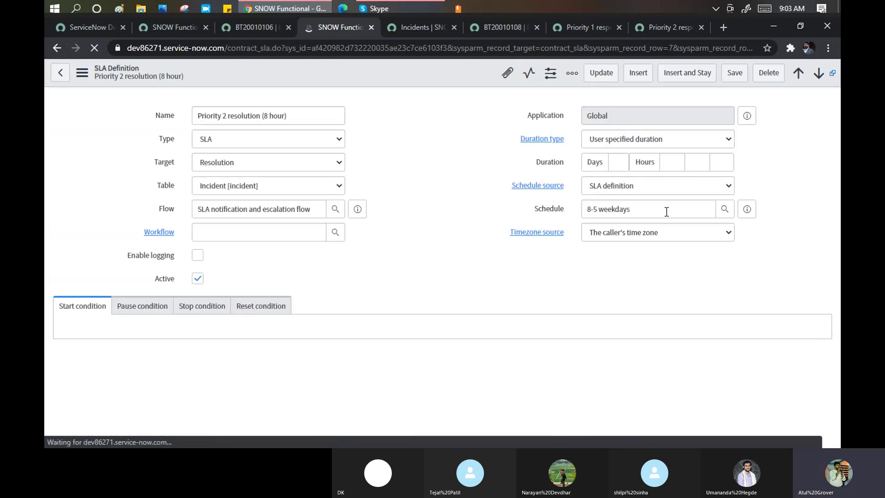
# Step: Set the schedule of the Priority 2 resolution (8 hour) SLA definition to 24 x 7 and save the record
pyautogui.moveTo(665, 212); pyautogui.dragTo(529, 200)
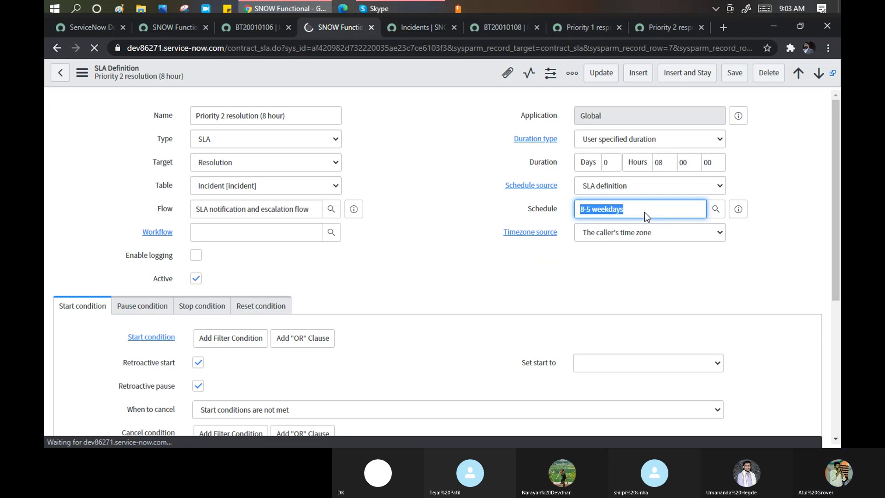
pyautogui.write('24')
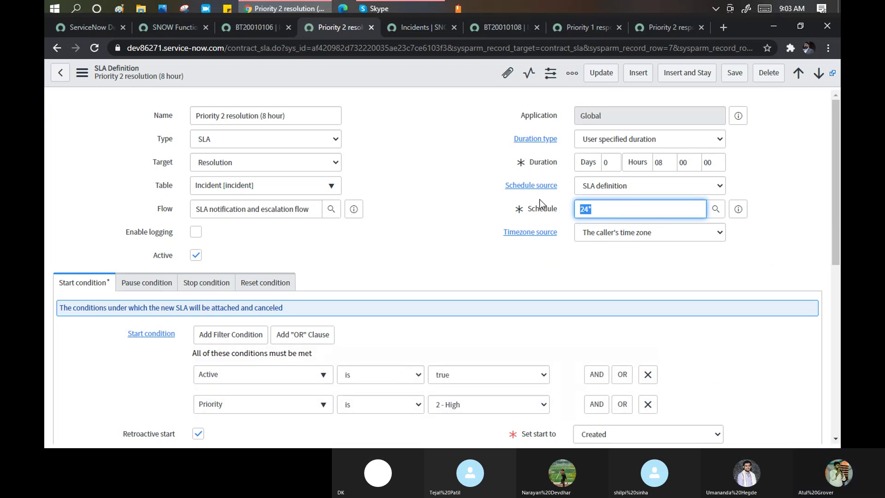
pyautogui.write('**')
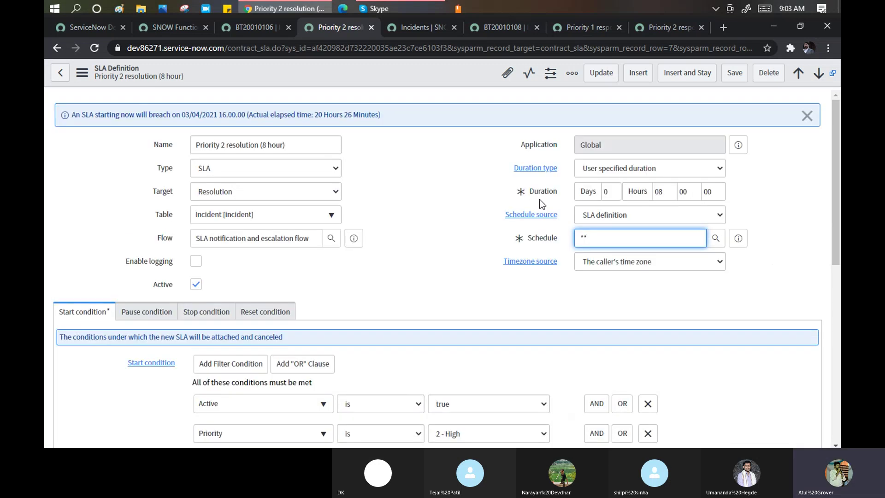
pyautogui.click(595, 264)
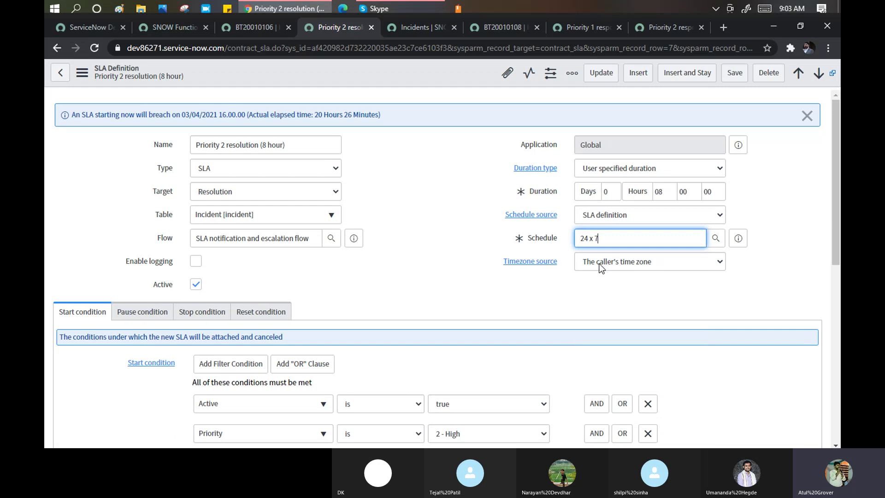
pyautogui.moveTo(311, 115); pyautogui.dragTo(329, 115)
pyautogui.scroll(-5, 373, 260)
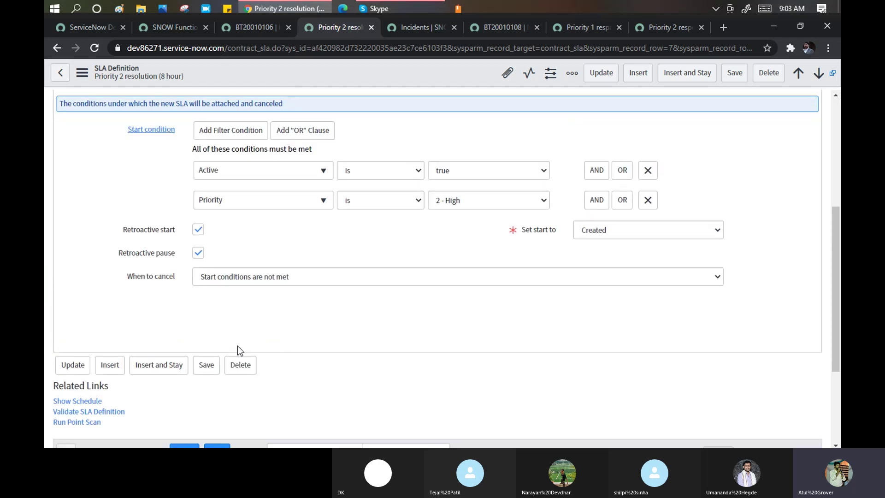
pyautogui.click(200, 253)
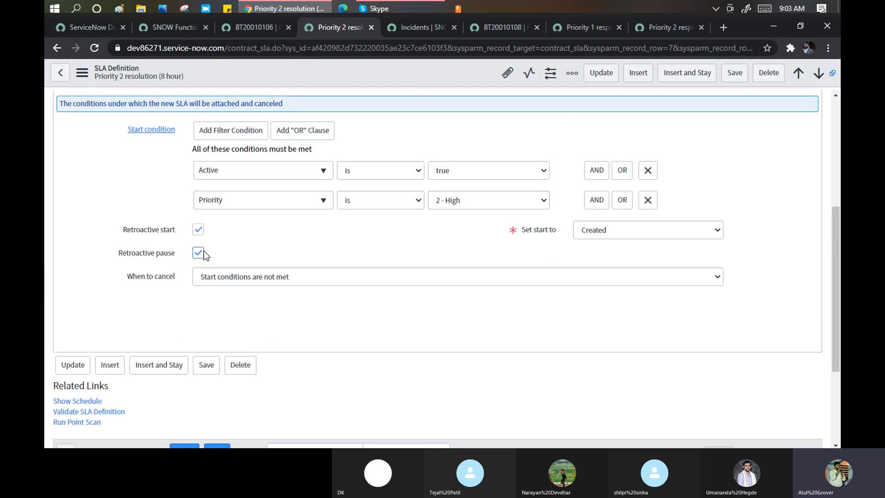
pyautogui.rightClick(370, 70)
pyautogui.click(393, 82)
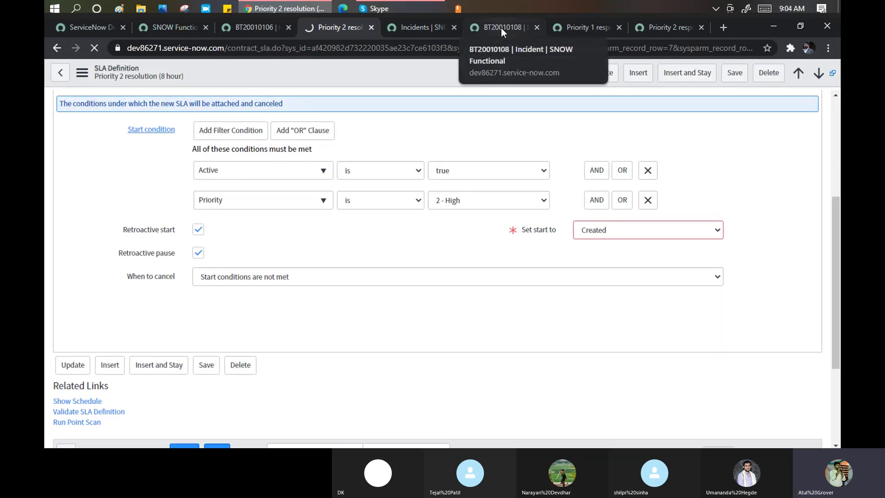
# Step: Check the saved schedule of the Priority 2 resolution definition and return to the Task SLAs of incident BT20010108
pyautogui.click(501, 28)
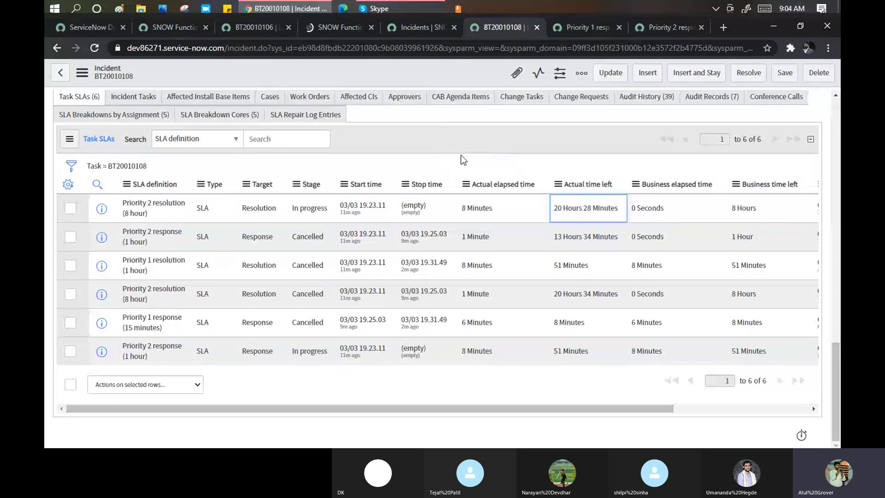
pyautogui.click(333, 28)
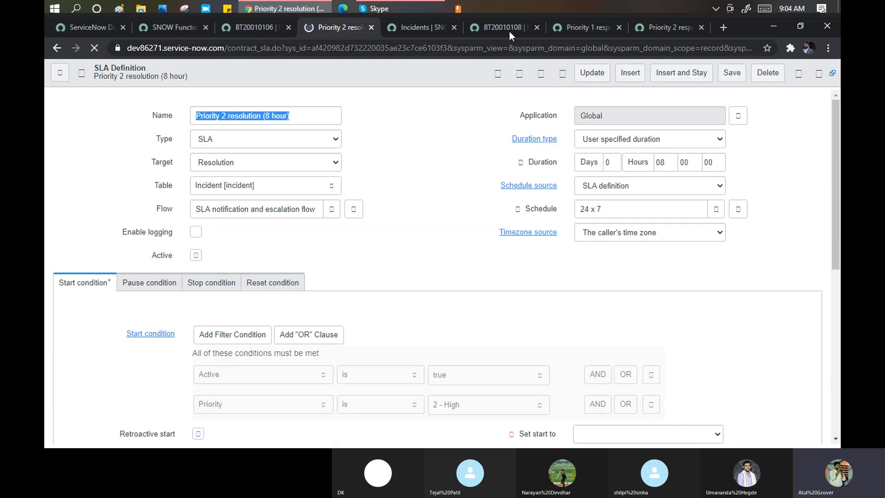
pyautogui.click(508, 29)
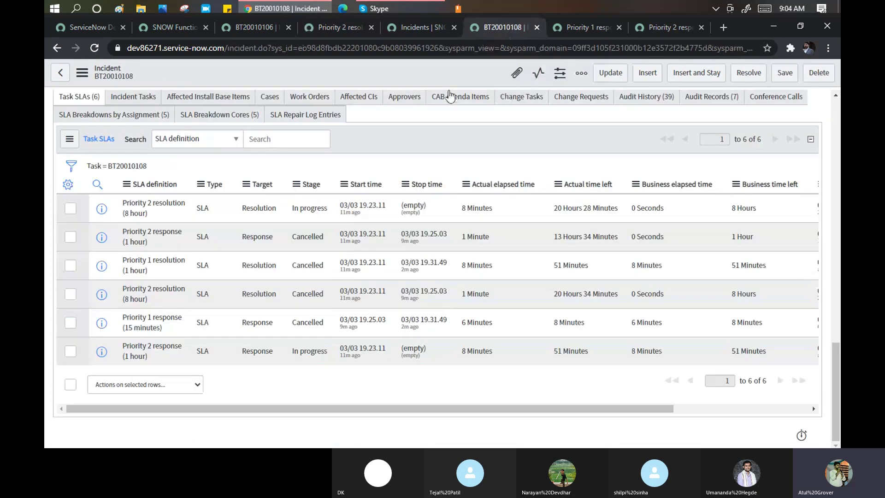
# Step: Reload the incident form and return to its Task SLAs related list to check the refreshed SLA times
pyautogui.rightClick(420, 73)
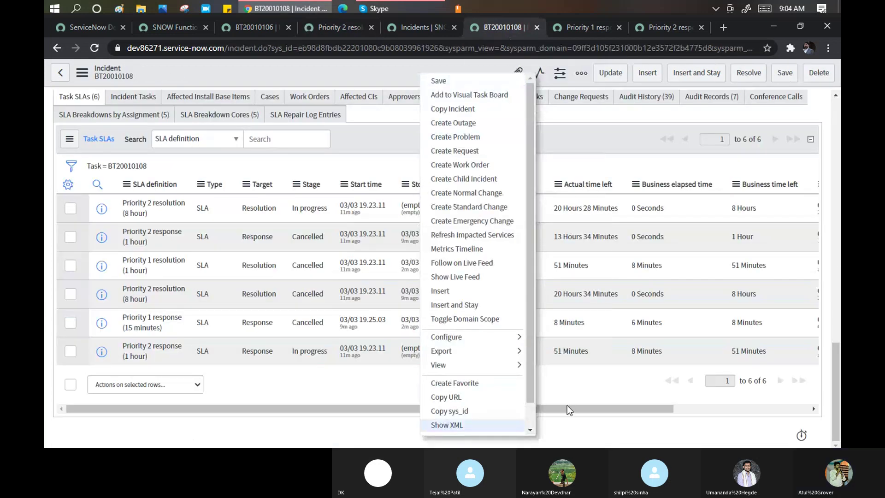
pyautogui.scroll(-1, 532, 416)
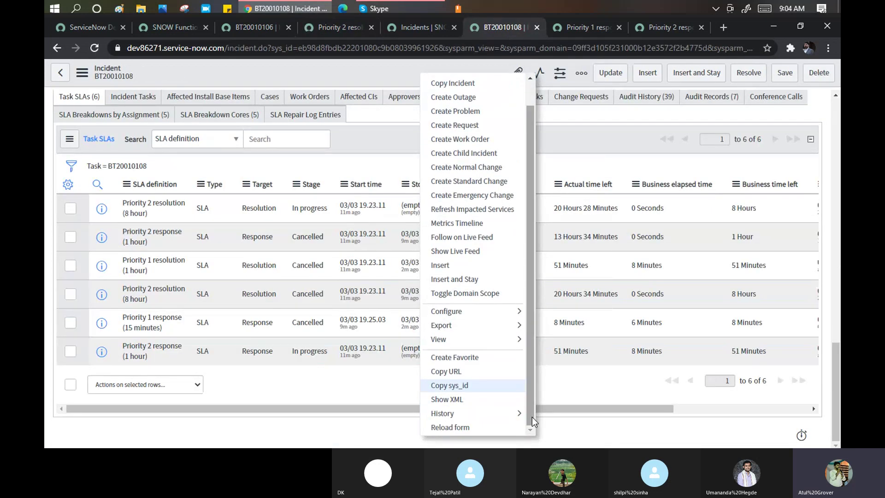
pyautogui.click(466, 428)
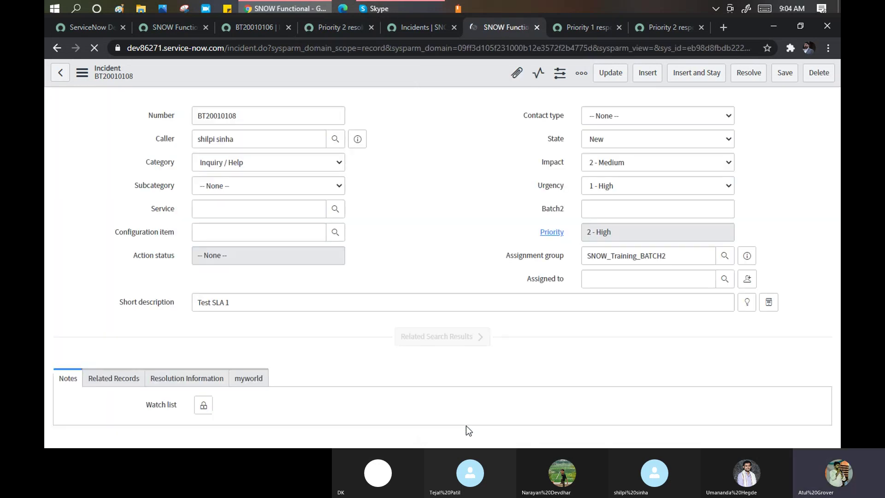
pyautogui.scroll(-9, 463, 168)
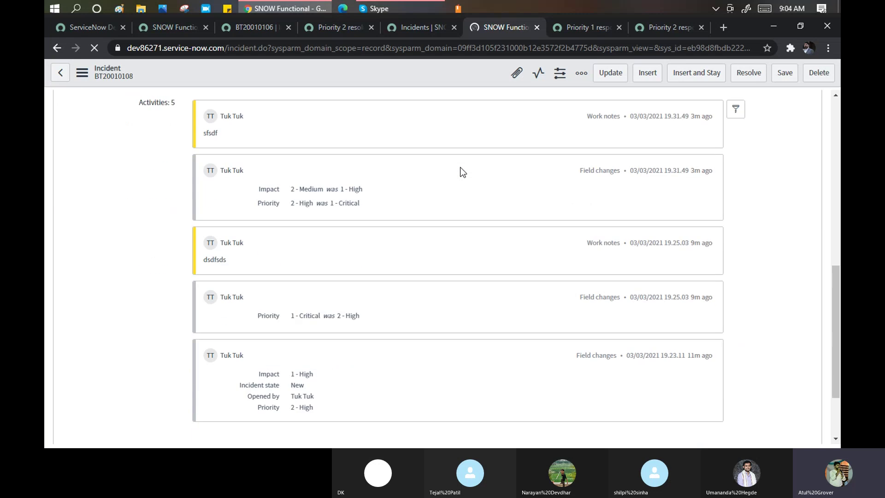
pyautogui.scroll(-5, 462, 171)
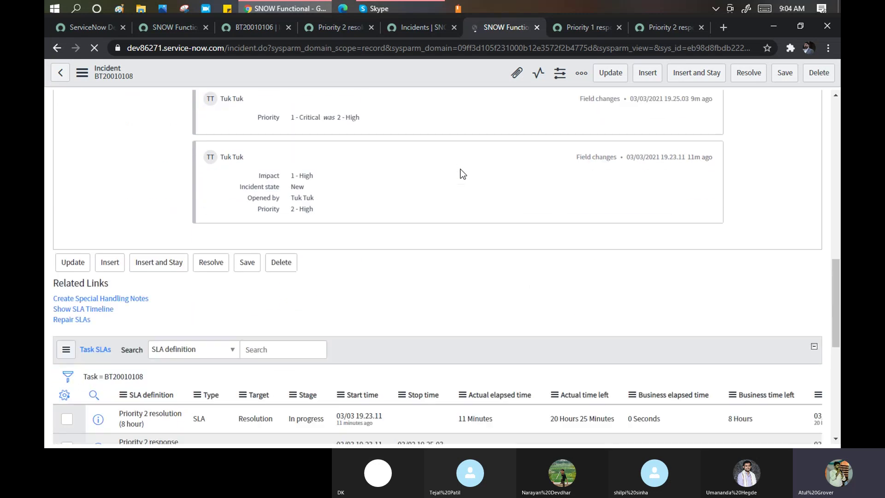
pyautogui.scroll(-15, 462, 173)
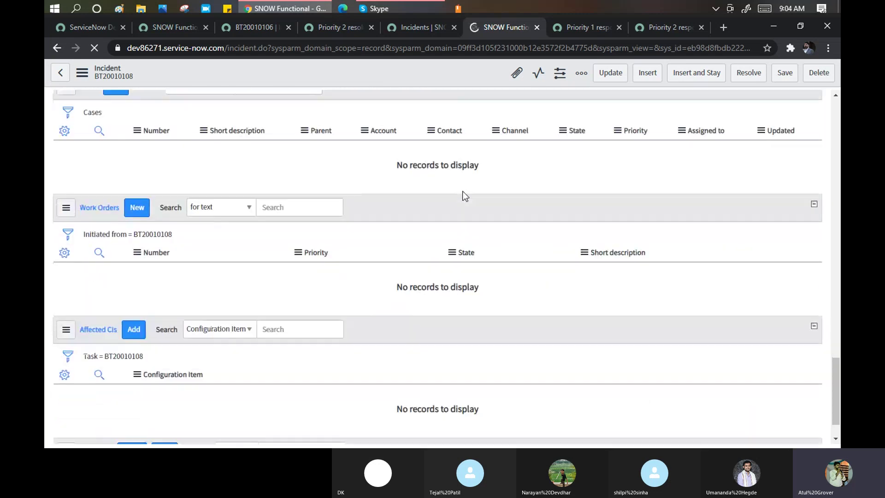
pyautogui.scroll(-8, 464, 196)
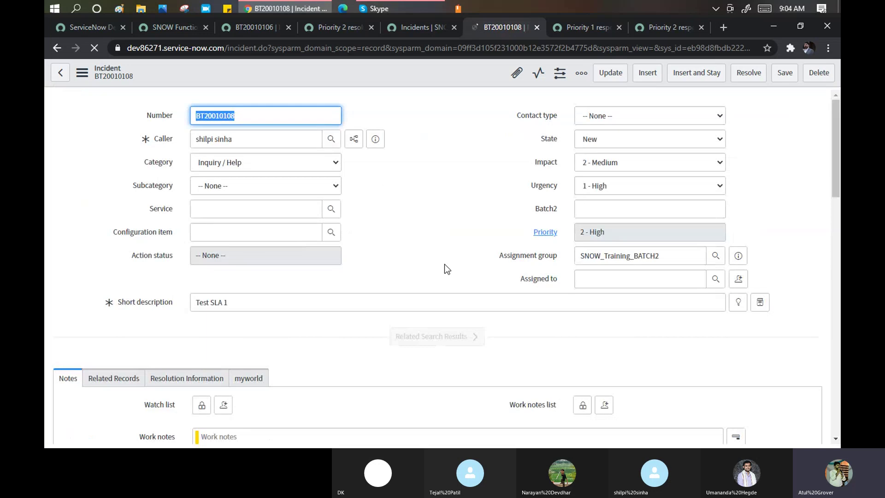
pyautogui.scroll(-20, 444, 267)
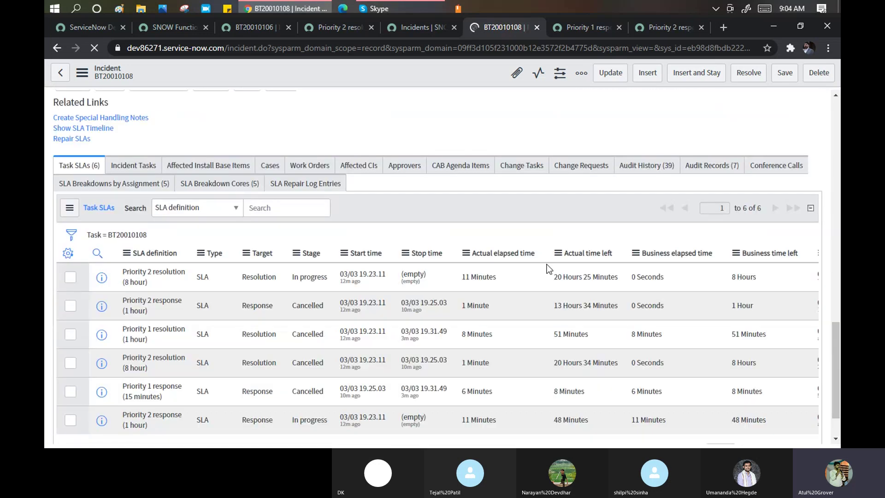
pyautogui.scroll(-1, 547, 264)
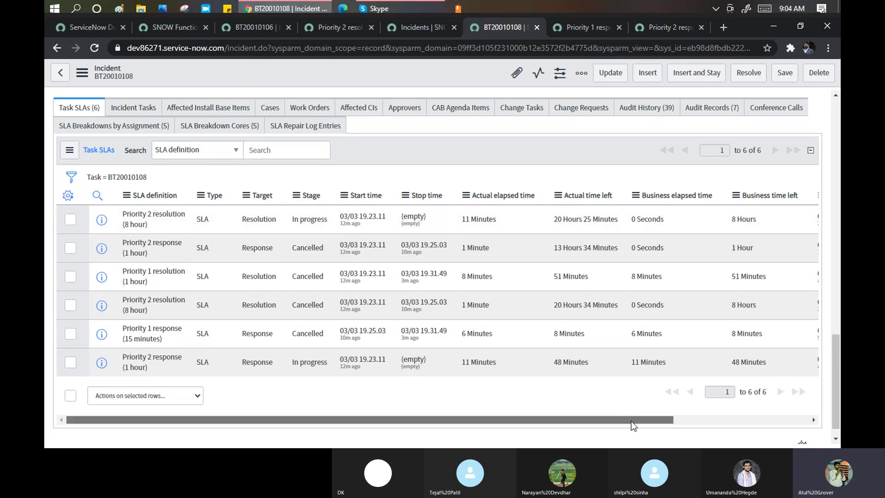
# Step: Add the Has breached, Original breach time, Pause duration and Pause time columns to the incident's Task SLAs list
pyautogui.moveTo(631, 421); pyautogui.dragTo(692, 424)
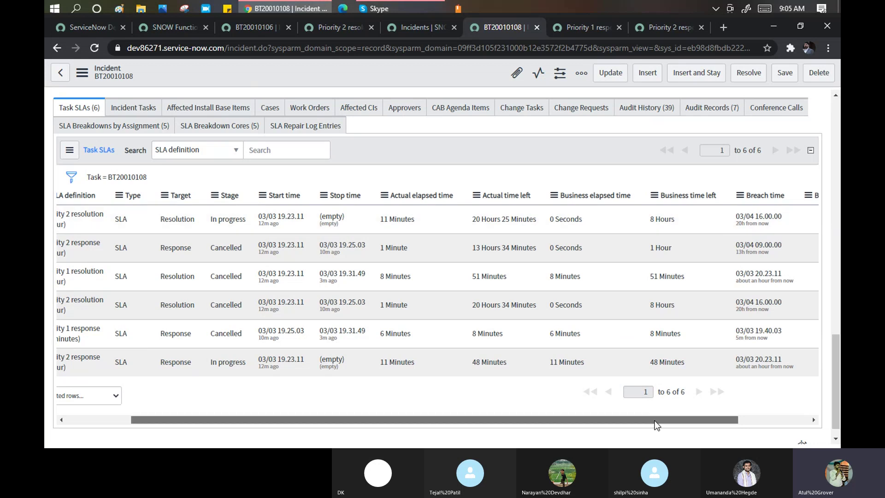
pyautogui.moveTo(654, 420); pyautogui.dragTo(562, 421)
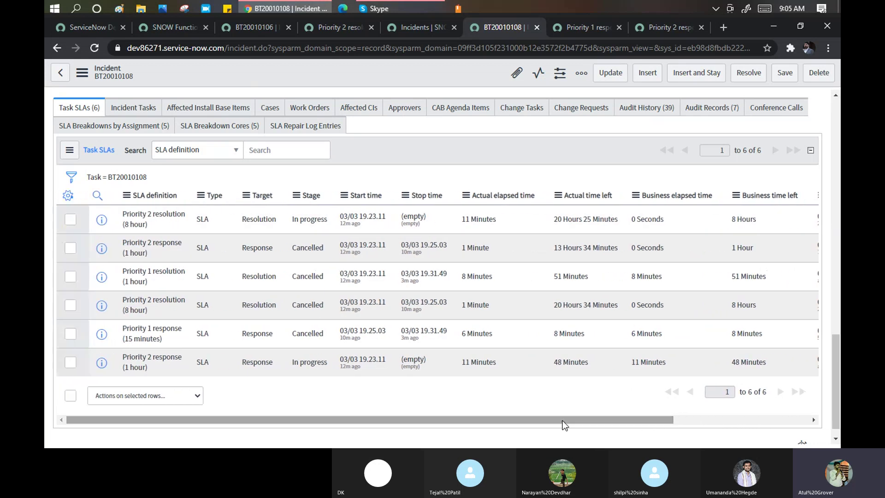
pyautogui.click(68, 196)
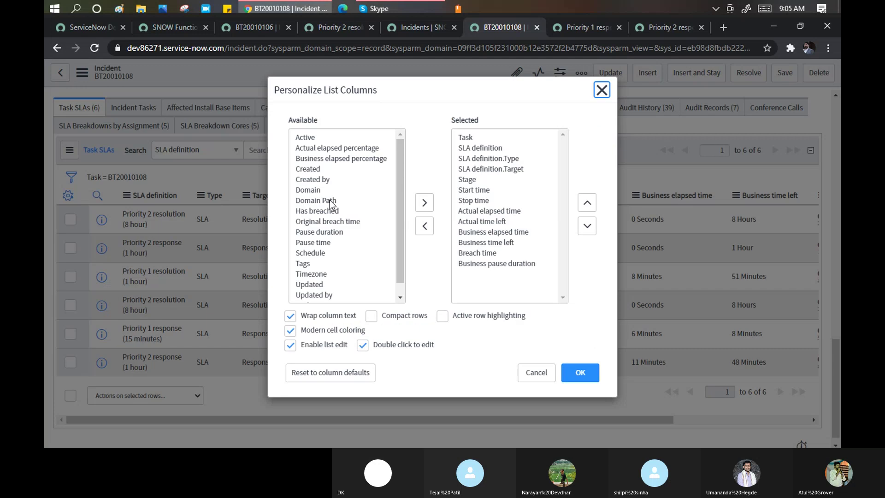
pyautogui.click(330, 201)
pyautogui.click(308, 243)
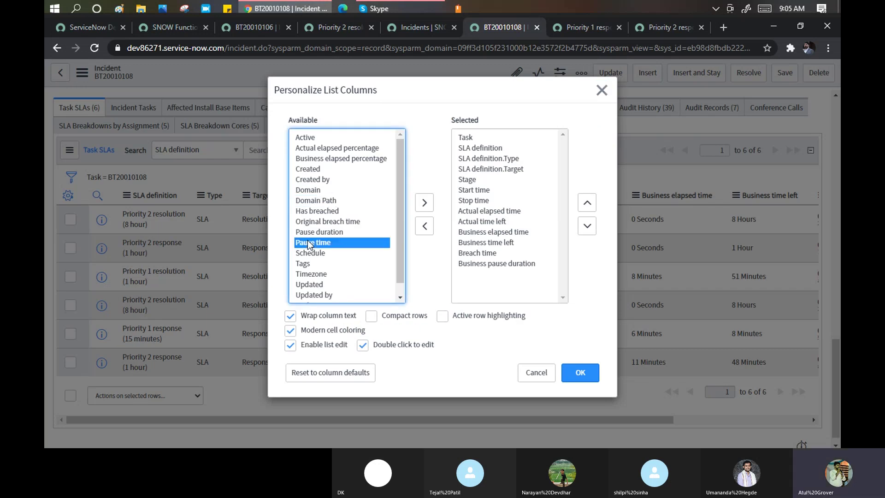
pyautogui.keyDown('ctrl'); pyautogui.click(310, 232); pyautogui.keyUp('ctrl')
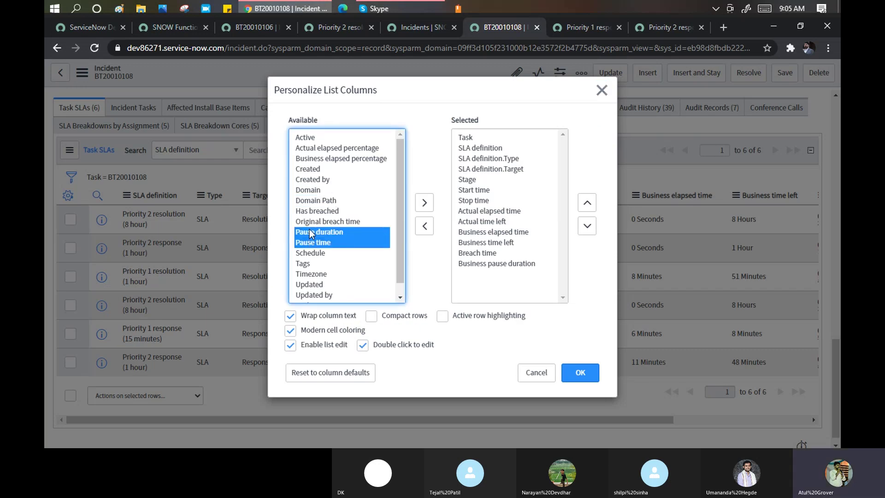
pyautogui.keyDown('ctrl'); pyautogui.click(310, 221); pyautogui.keyUp('ctrl')
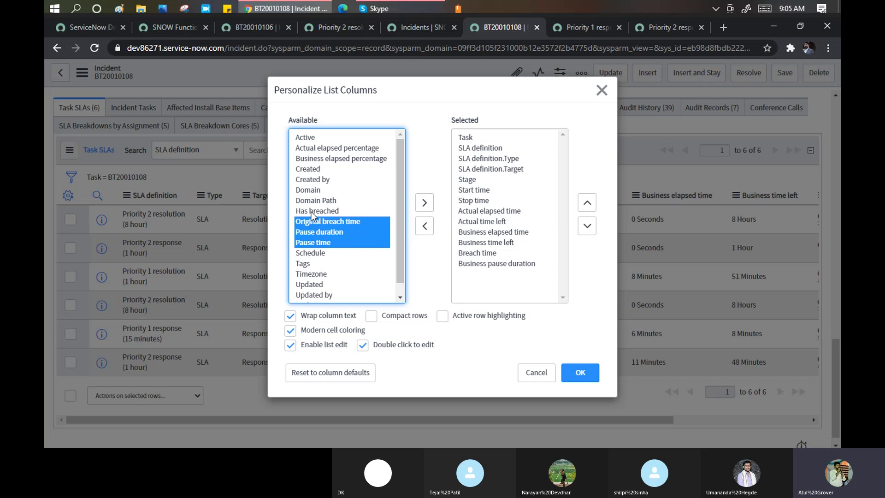
pyautogui.keyDown('ctrl'); pyautogui.click(312, 212); pyautogui.keyUp('ctrl')
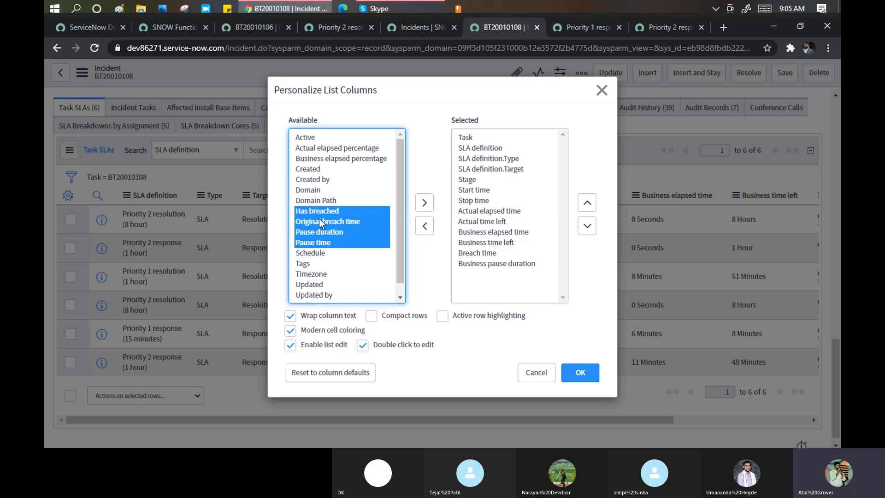
pyautogui.scroll(-1, 406, 277)
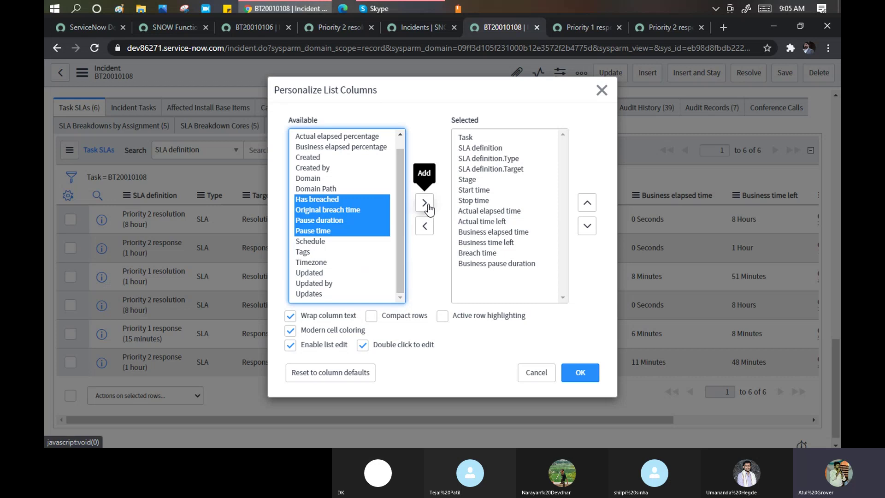
pyautogui.click(427, 205)
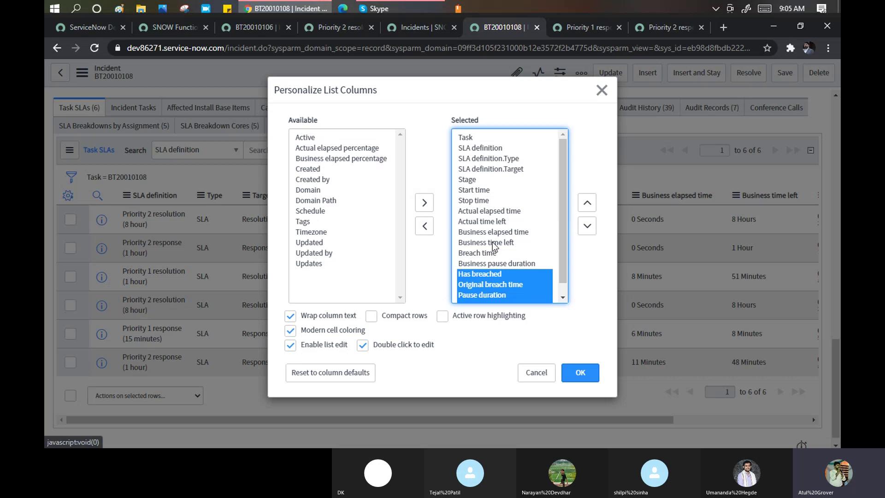
pyautogui.click(577, 373)
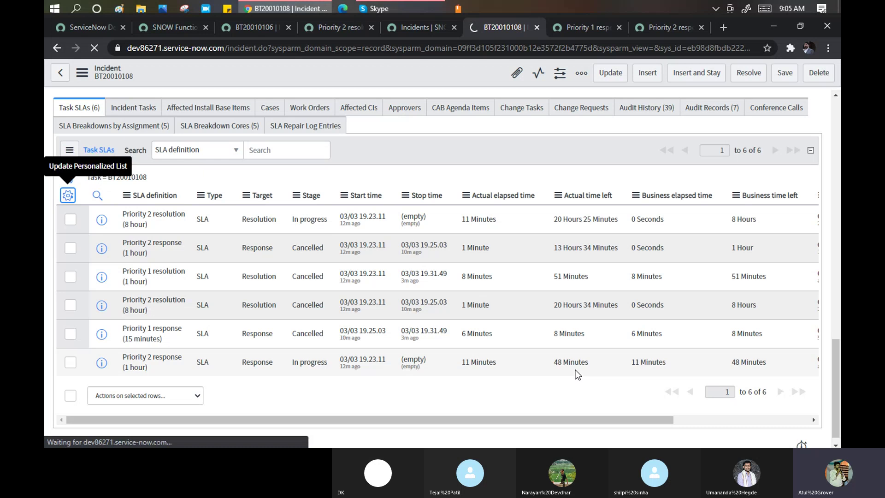
# Step: Open the incident's filtered Task SLAs list in a new window from its Task filter condition
pyautogui.rightClick(146, 180)
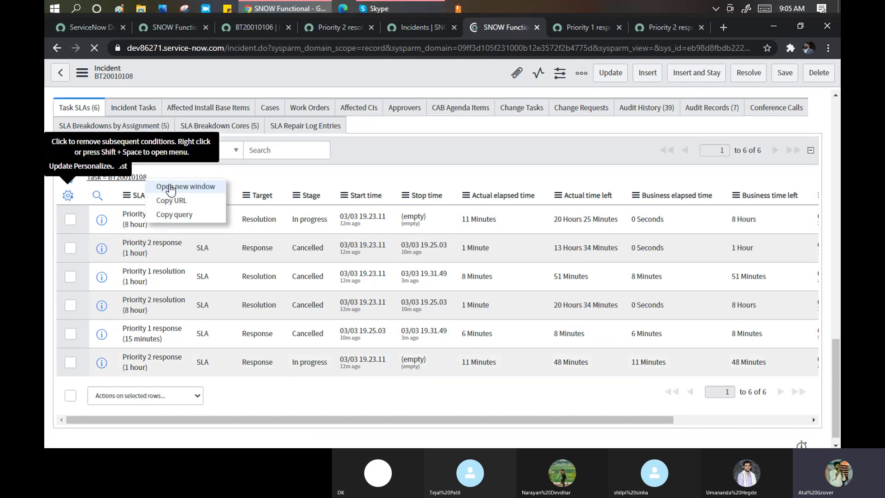
pyautogui.scroll(-15, 415, 152)
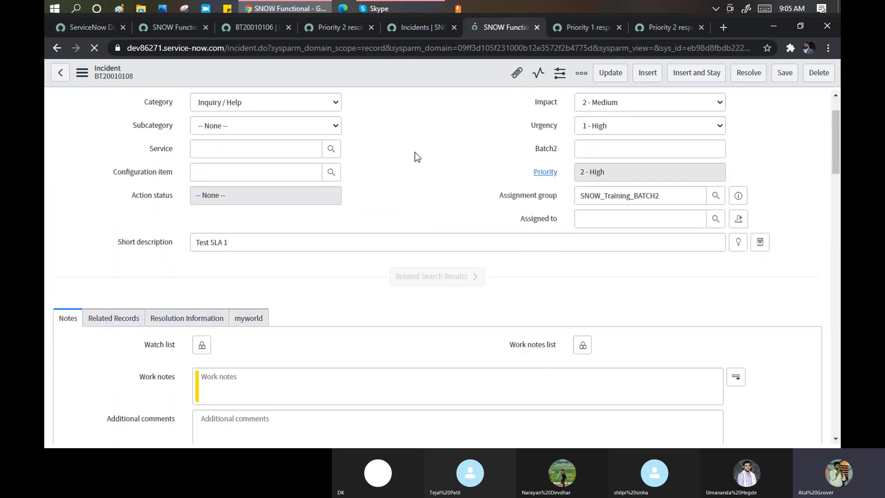
pyautogui.scroll(-10, 139, 277)
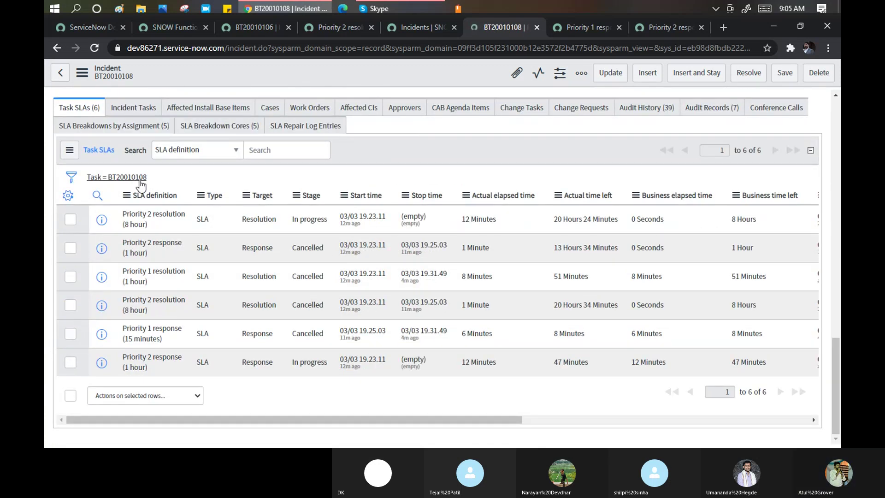
pyautogui.rightClick(141, 191)
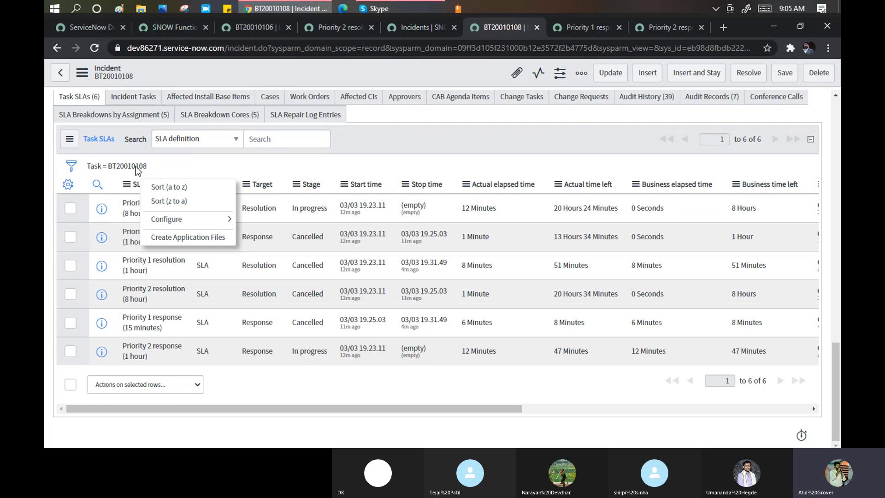
pyautogui.rightClick(138, 167)
pyautogui.click(165, 175)
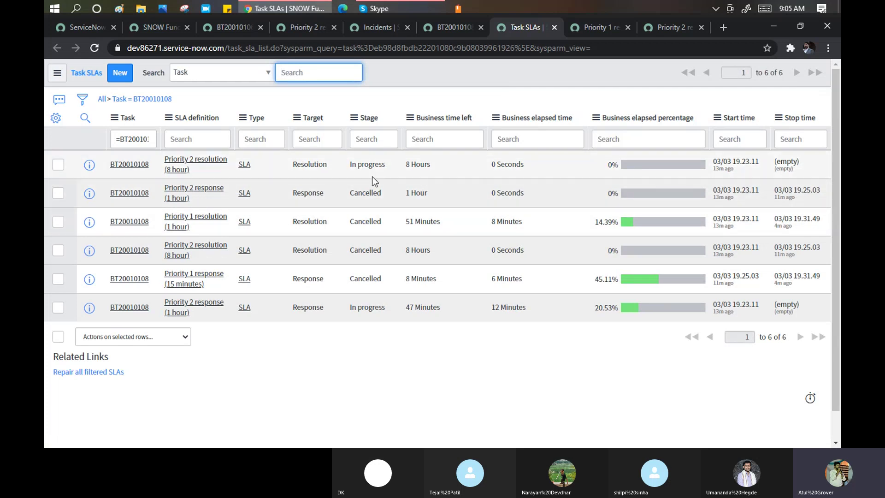
# Step: Sort the Task SLAs list by Stage in ascending order and review the SLA rows
pyautogui.click(368, 118)
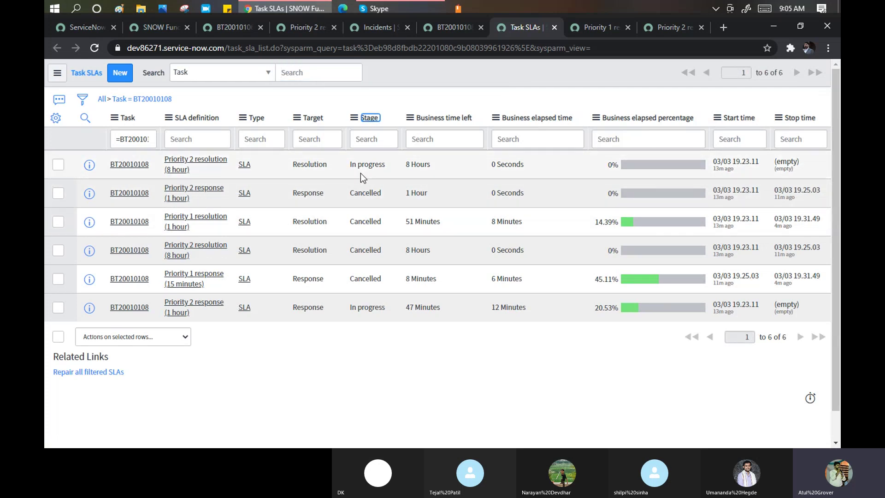
pyautogui.click(369, 121)
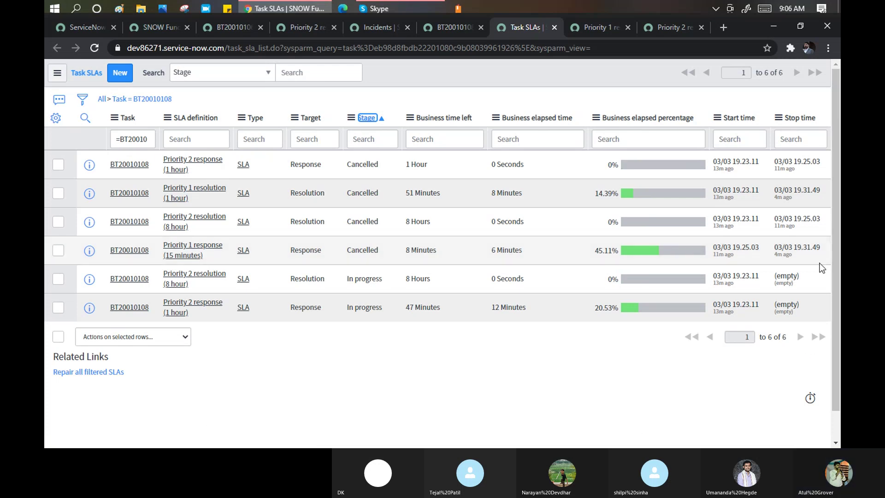
pyautogui.scroll(-1, 424, 272)
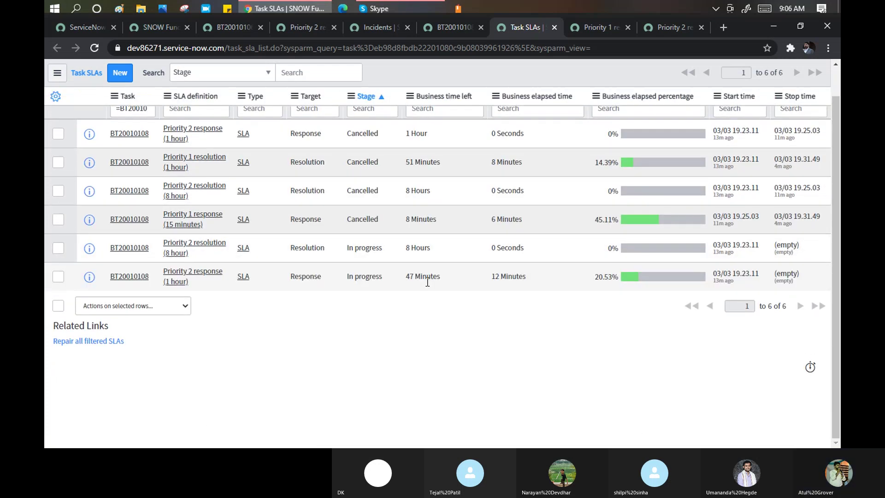
pyautogui.scroll(1, 426, 283)
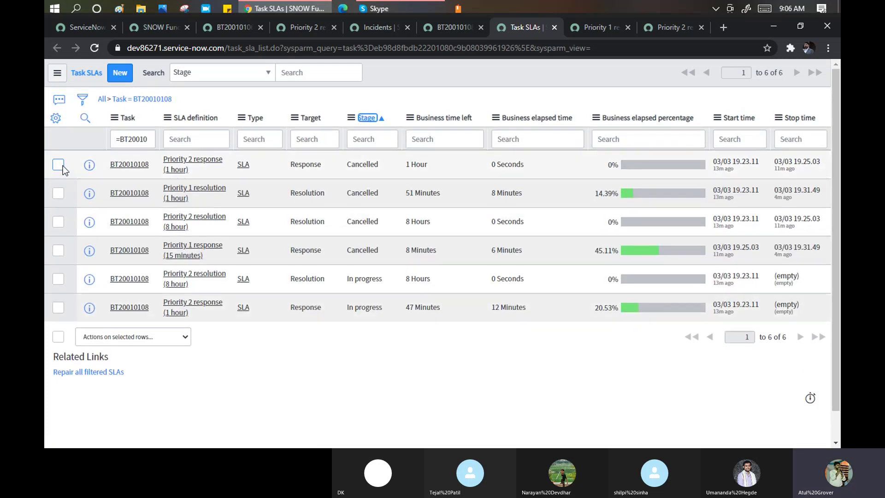
# Step: Add the Has breached, Breach time, Actual time left, Business pause duration, Original breach time and Timezone columns to the standalone Task SLAs list
pyautogui.click(56, 119)
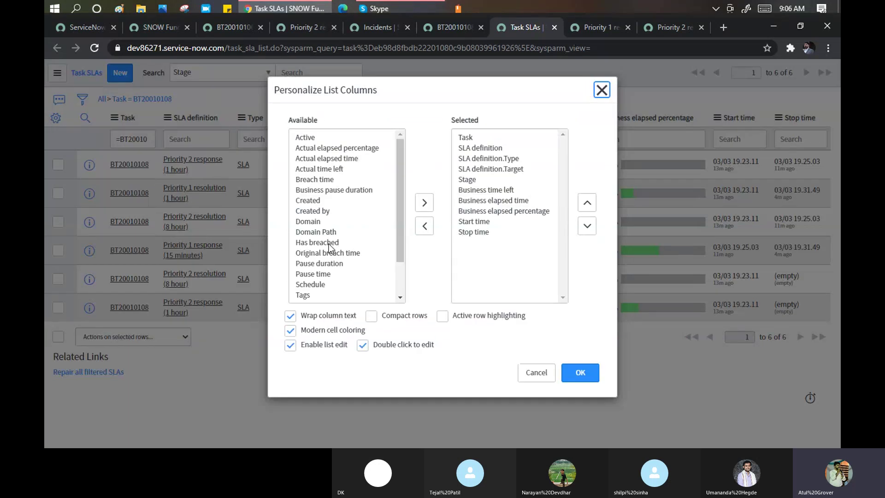
pyautogui.doubleClick(328, 243)
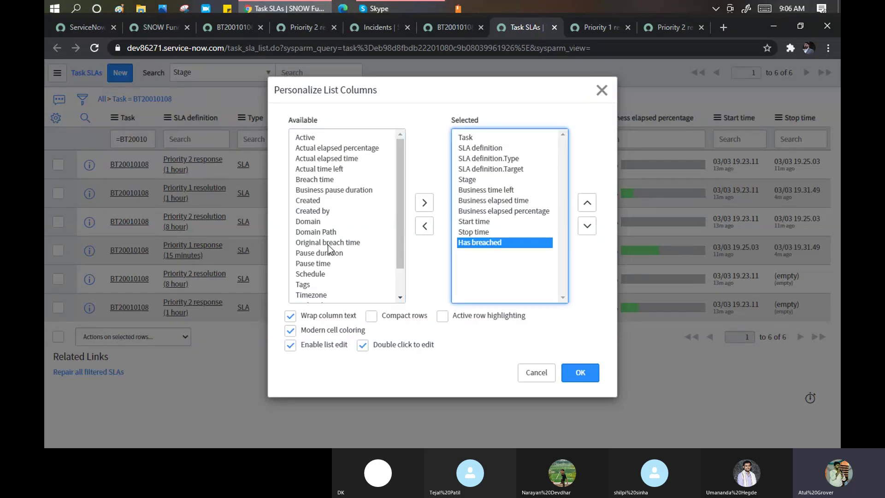
pyautogui.click(319, 181)
pyautogui.doubleClick(318, 180)
pyautogui.doubleClick(320, 169)
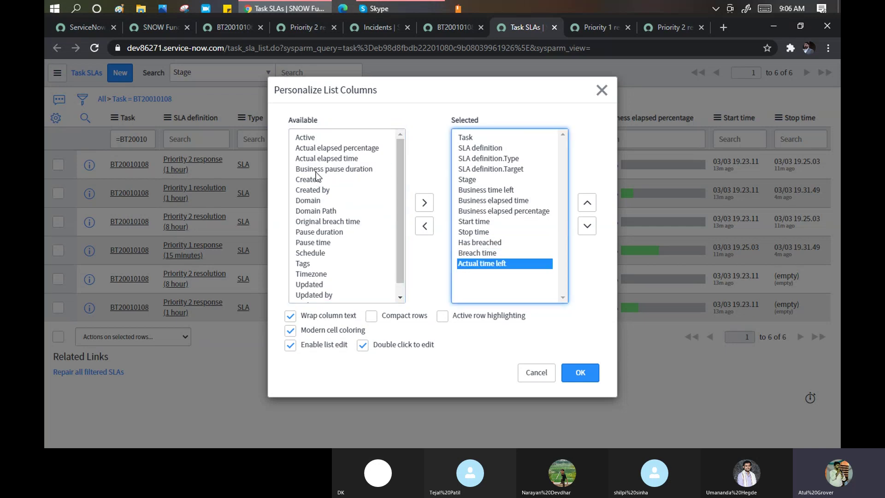
pyautogui.doubleClick(315, 170)
pyautogui.doubleClick(316, 222)
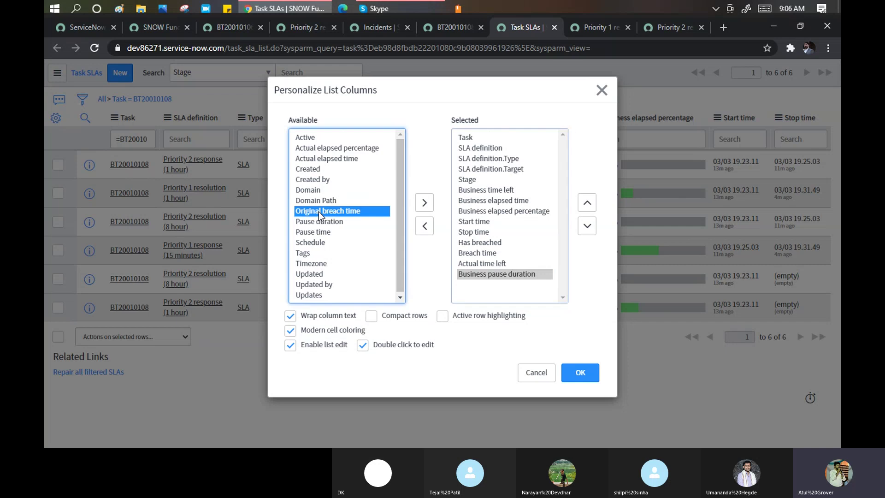
pyautogui.click(586, 375)
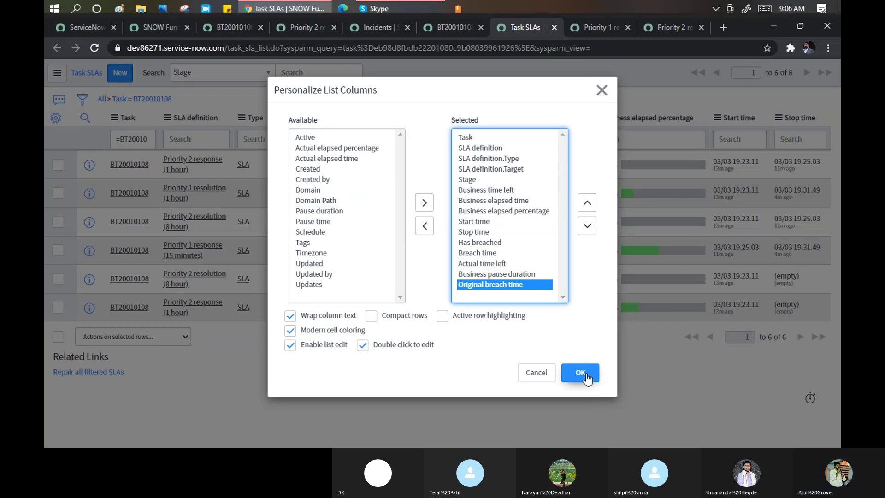
pyautogui.click(307, 254)
pyautogui.doubleClick(306, 257)
pyautogui.click(579, 374)
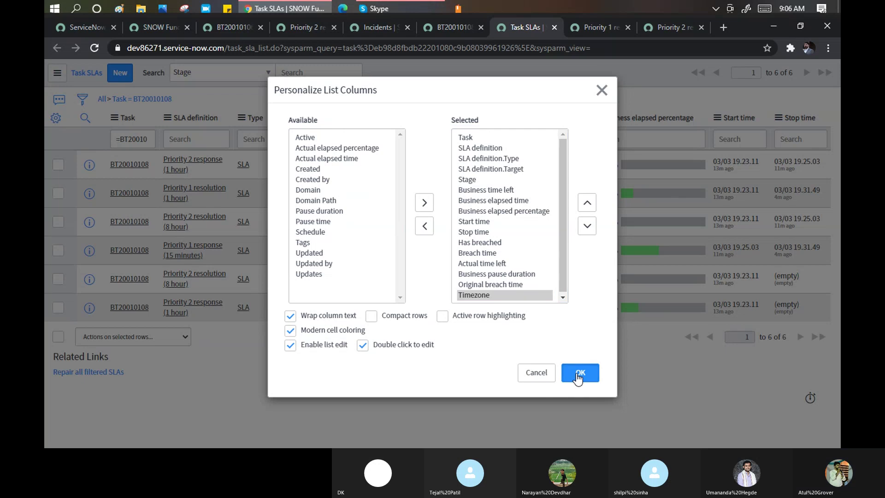
pyautogui.click(578, 374)
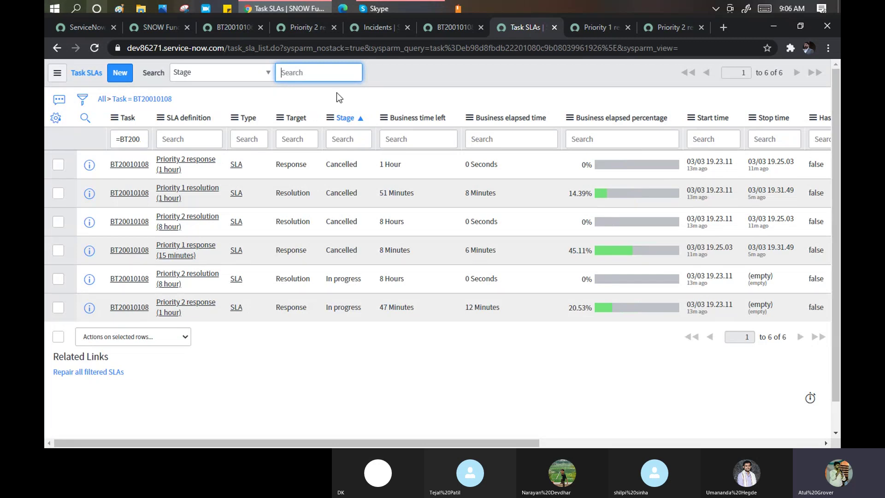
# Step: Examine the business time left and breach time of the in-progress Priority 2 resolution (8 hour) SLA in the Task SLAs list
pyautogui.moveTo(243, 442); pyautogui.dragTo(249, 443)
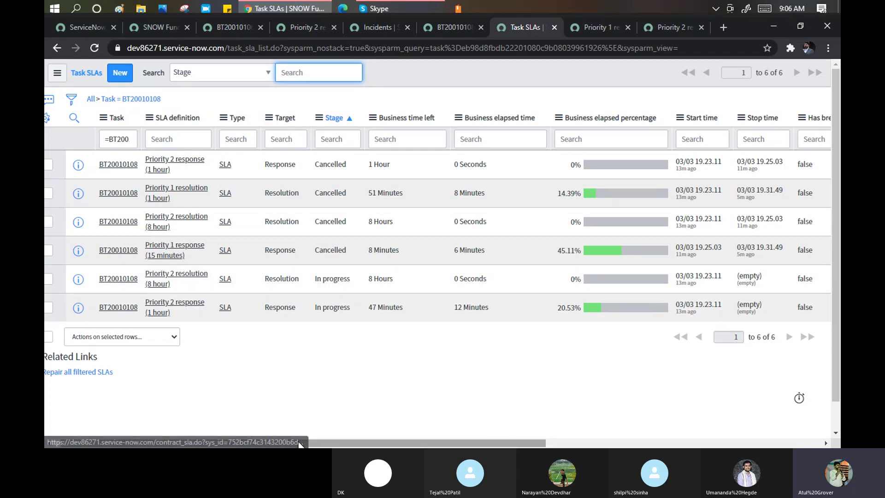
pyautogui.moveTo(330, 445); pyautogui.dragTo(352, 446)
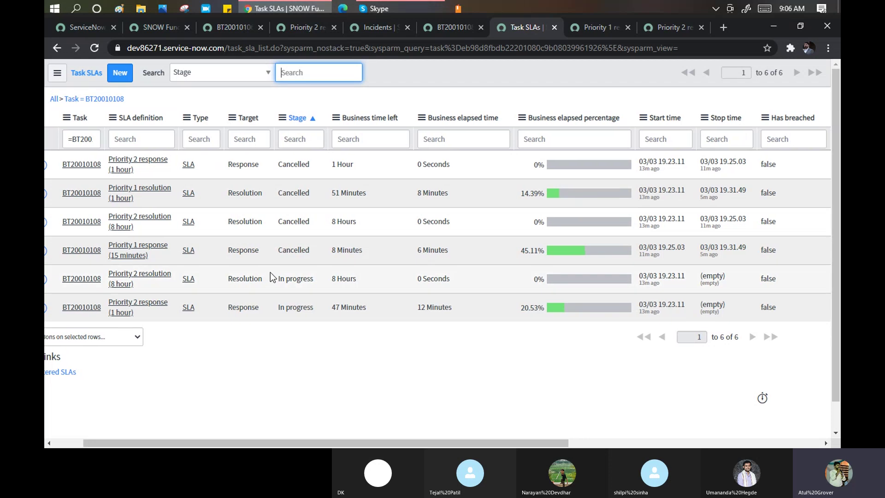
pyautogui.moveTo(332, 279); pyautogui.dragTo(359, 286)
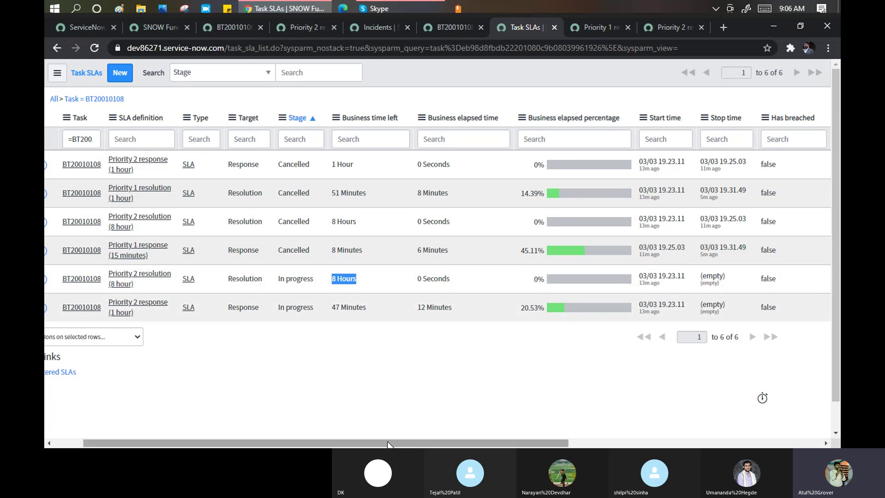
pyautogui.moveTo(387, 443); pyautogui.dragTo(512, 446)
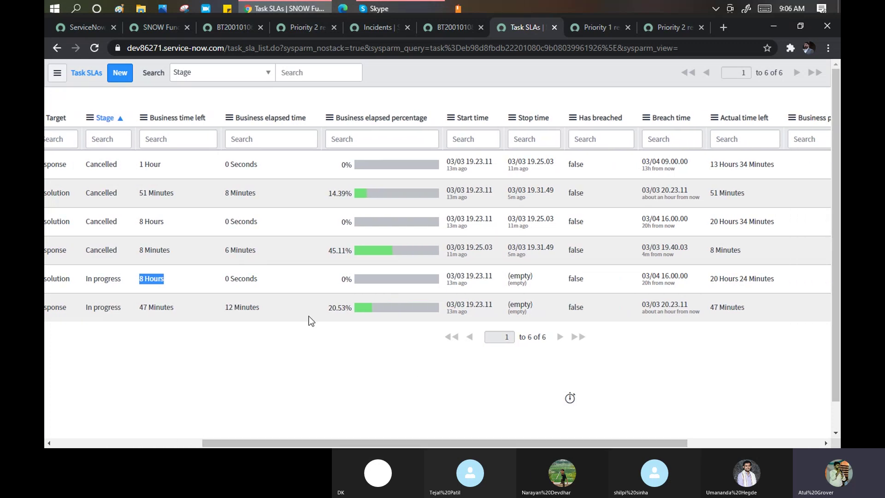
pyautogui.click(684, 288)
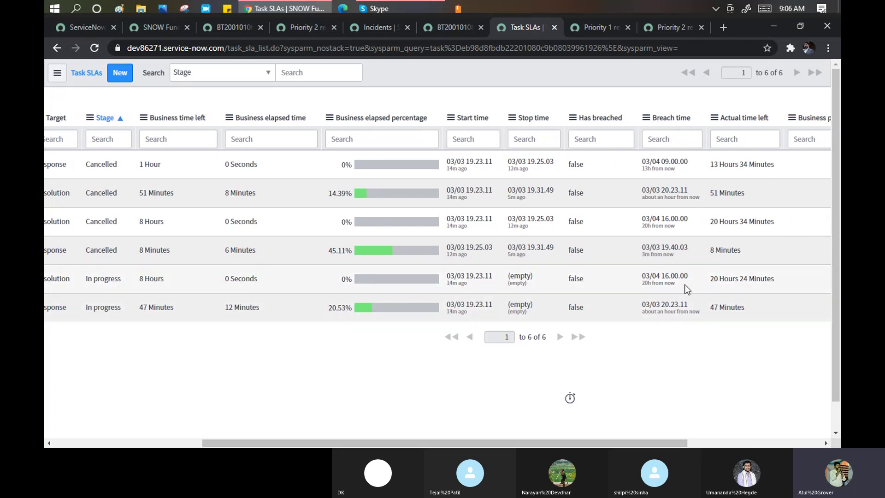
pyautogui.moveTo(672, 286); pyautogui.dragTo(641, 276)
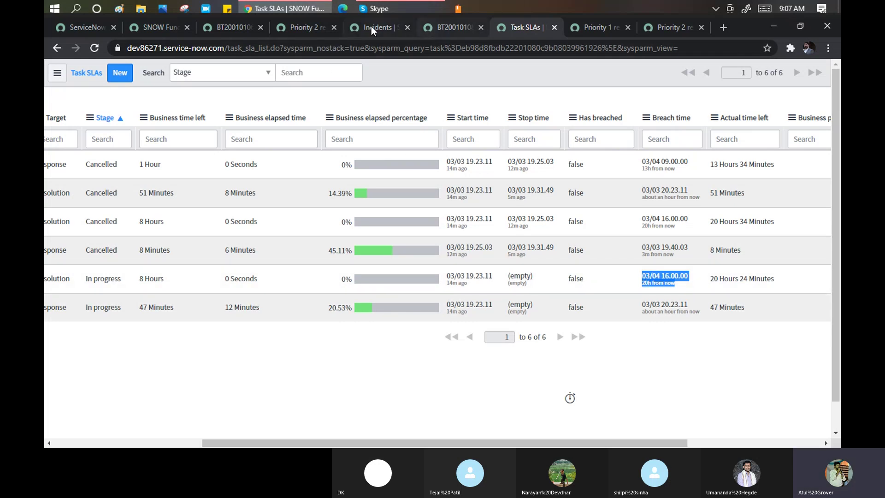
# Step: Review the settings and start condition of the Priority 2 resolution (8 hour) SLA definition, and save the record
pyautogui.click(303, 25)
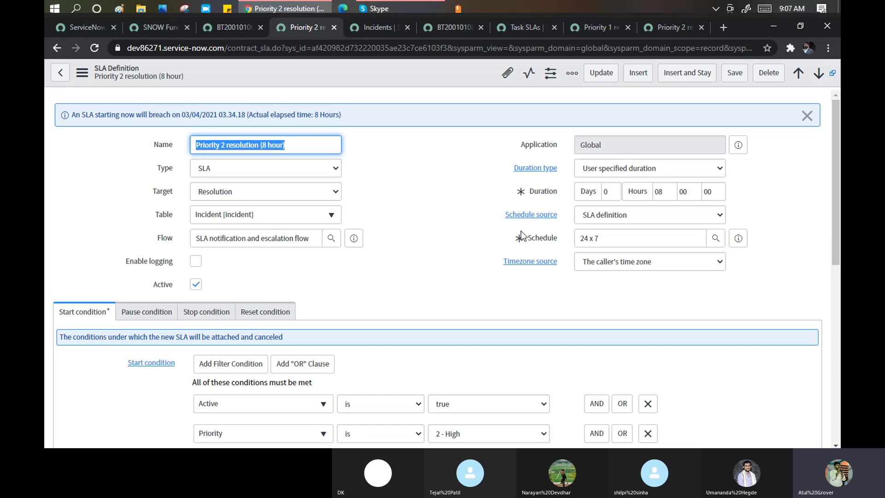
pyautogui.click(385, 178)
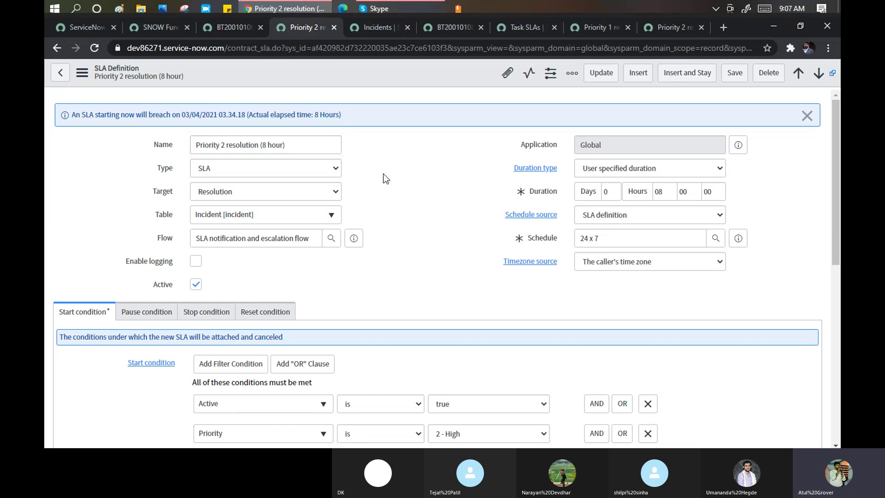
pyautogui.rightClick(379, 75)
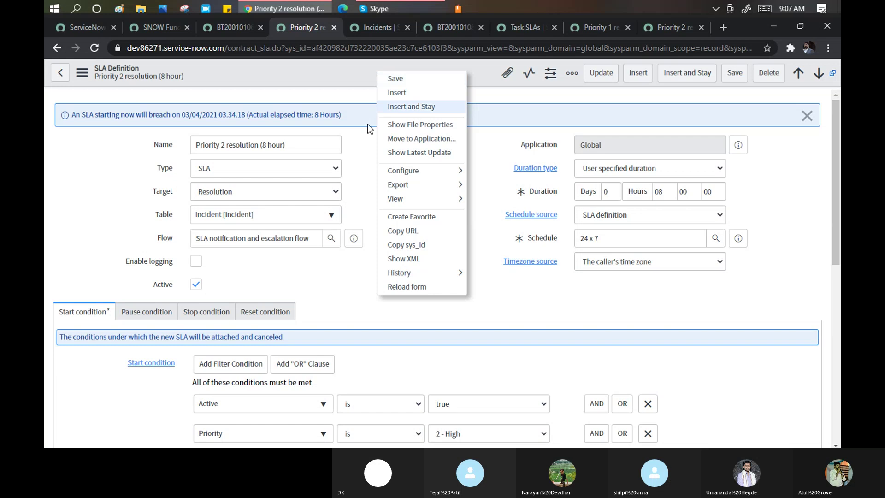
pyautogui.click(358, 148)
pyautogui.scroll(-5, 359, 152)
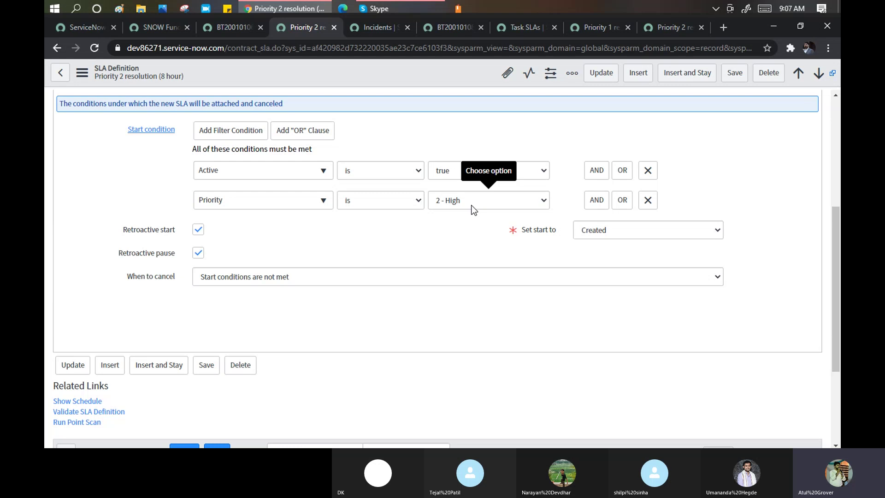
pyautogui.rightClick(384, 70)
pyautogui.click(409, 78)
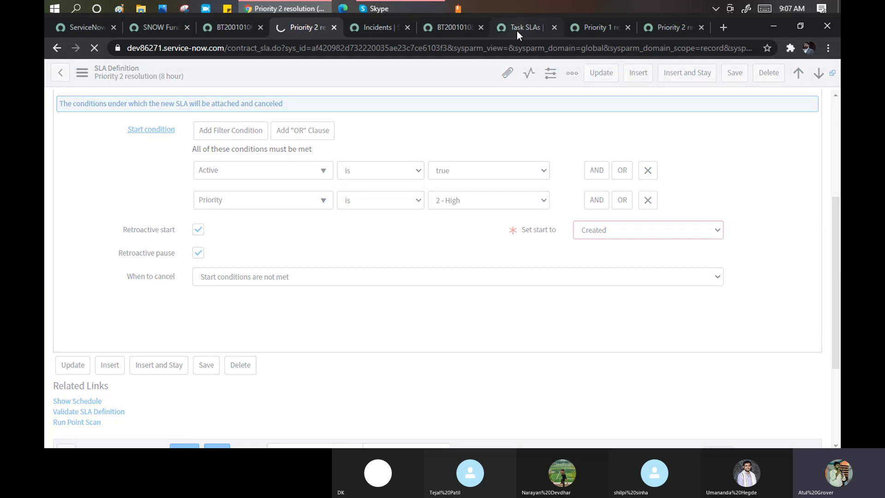
# Step: Compare the Breach time, Actual time left and Original breach time columns in the incident's Task SLAs list
pyautogui.click(516, 30)
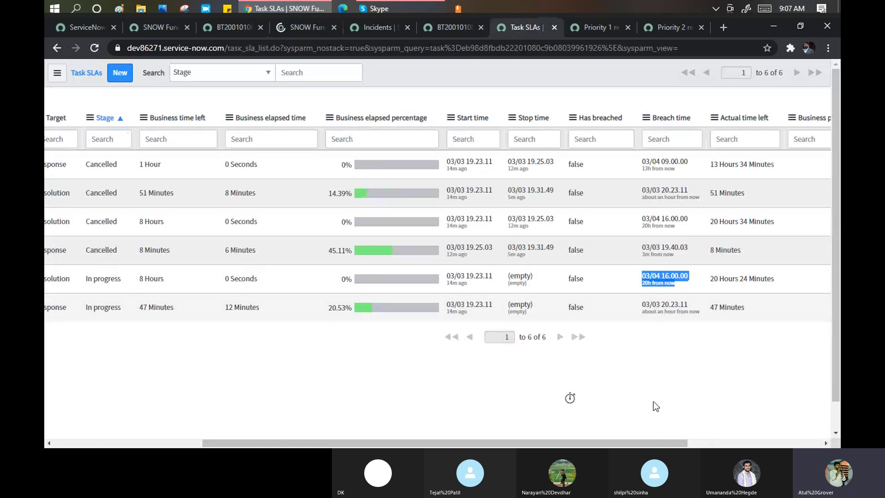
pyautogui.hscroll(3, 653, 401)
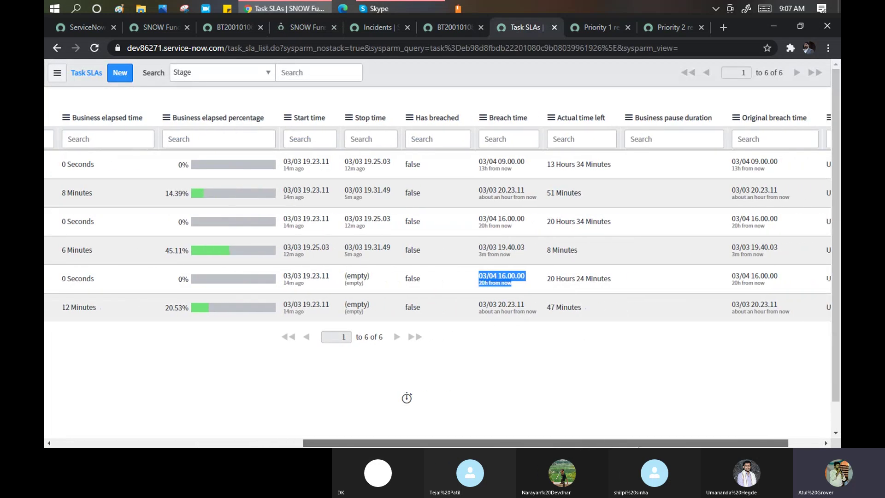
pyautogui.hscroll(2, 618, 446)
pyautogui.hscroll(-2, 615, 446)
pyautogui.hscroll(-8, 615, 446)
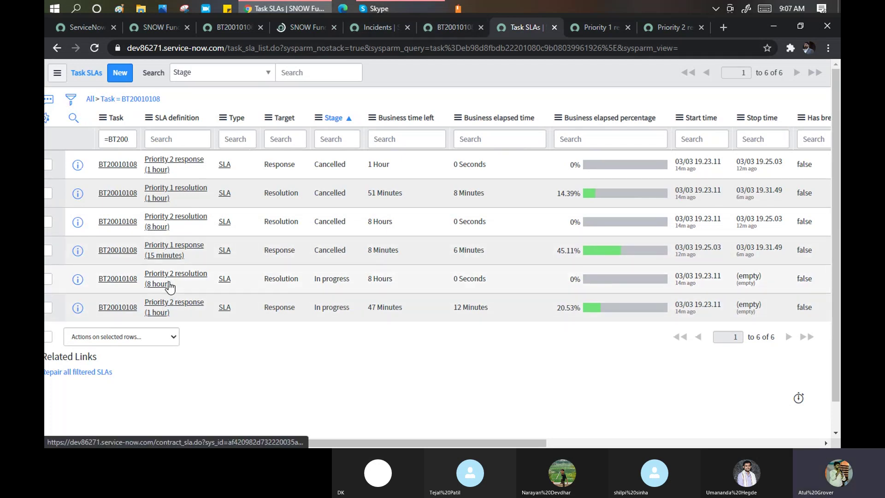
# Step: Fill in the incident's Assigned to field with the assignee's name and save the record
pyautogui.click(440, 27)
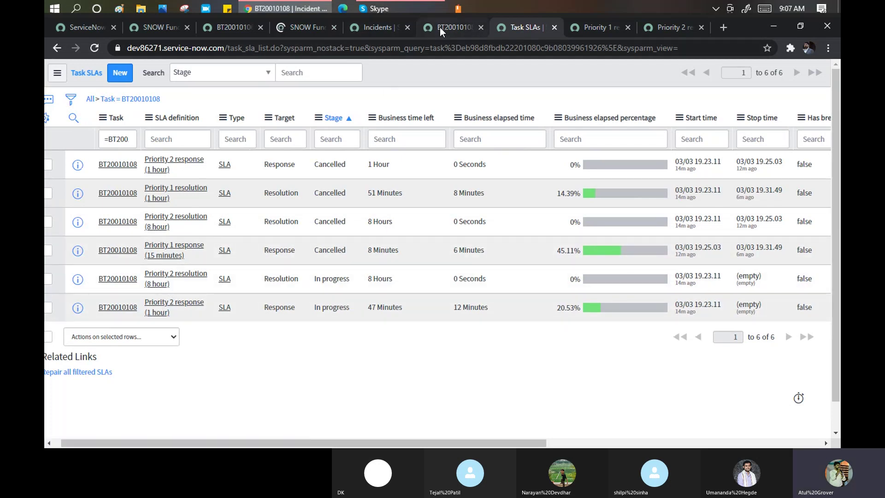
pyautogui.scroll(15, 837, 111)
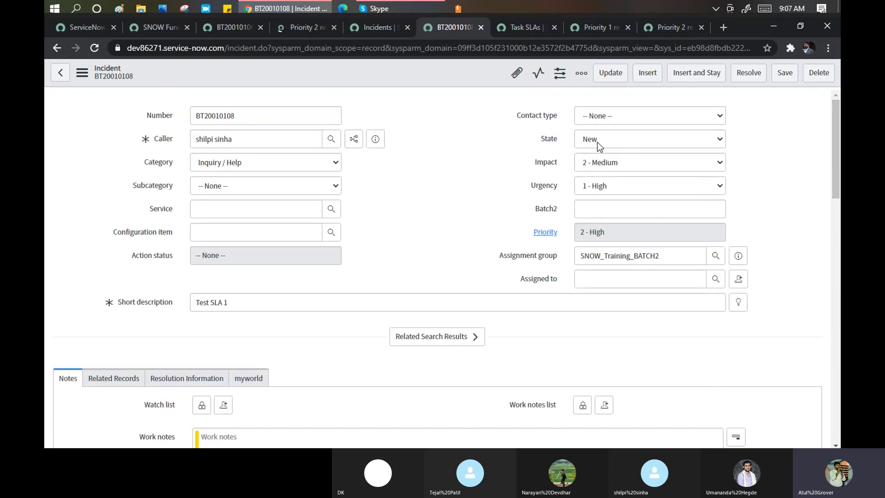
pyautogui.click(616, 277)
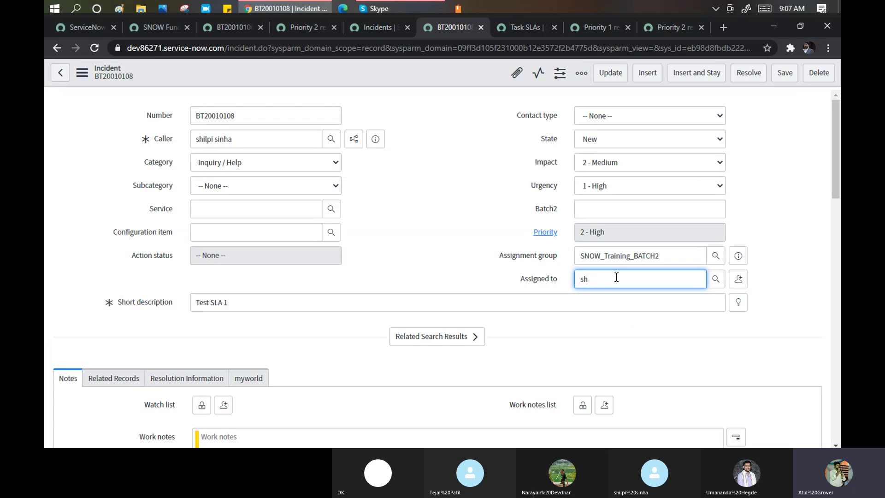
pyautogui.write('sh')
pyautogui.click(612, 302)
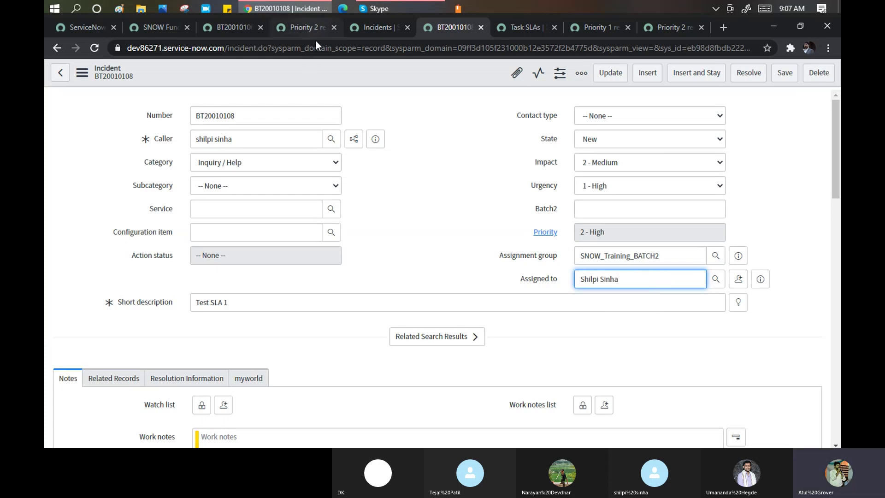
pyautogui.rightClick(338, 71)
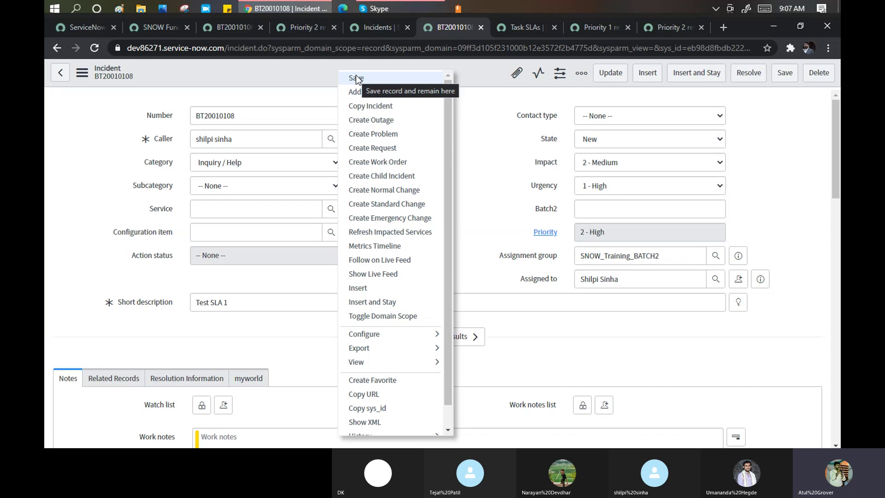
pyautogui.click(356, 79)
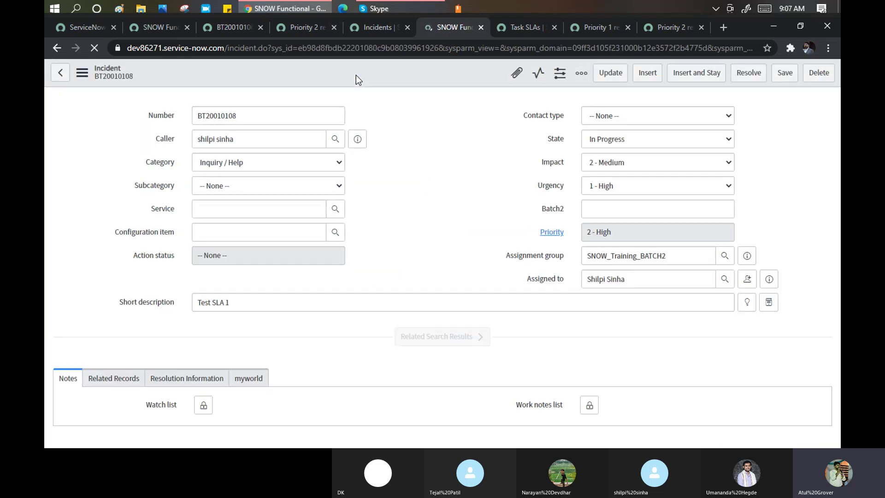
# Step: Refresh the Task SLAs list and check the target and stage of the Priority 2 response (1 hour) SLA
pyautogui.click(548, 26)
pyautogui.rightClick(422, 74)
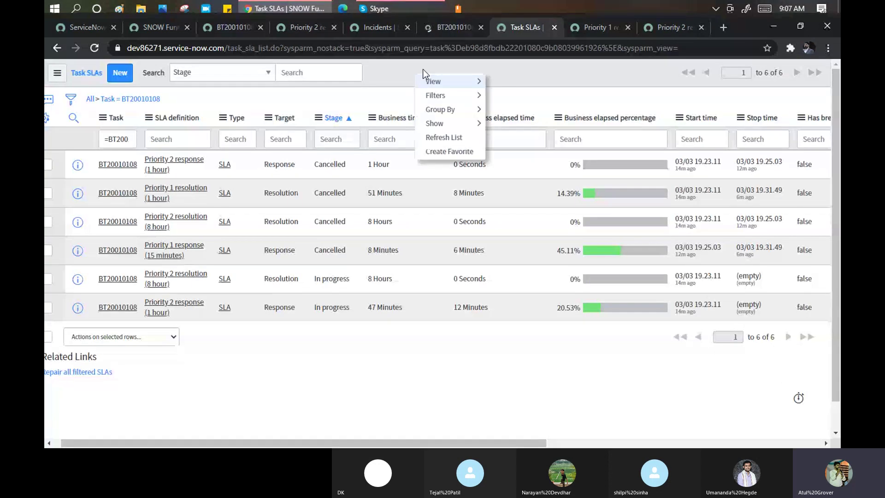
pyautogui.click(443, 137)
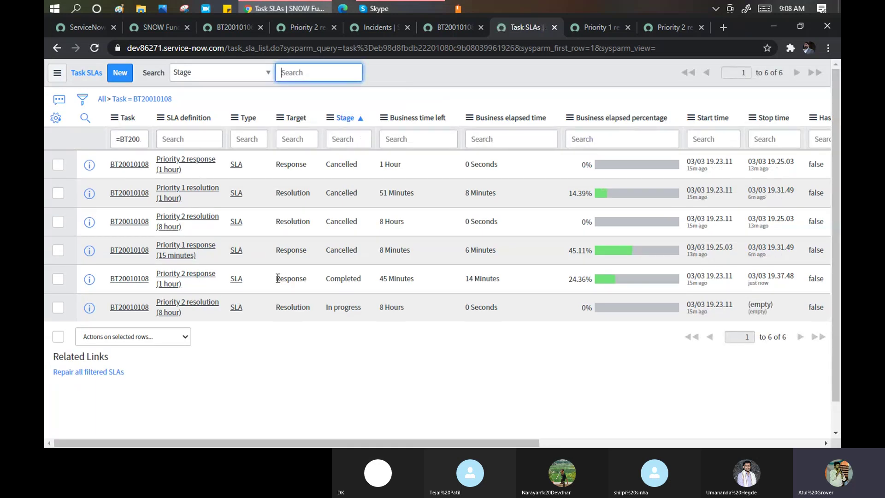
pyautogui.moveTo(308, 281); pyautogui.dragTo(361, 285)
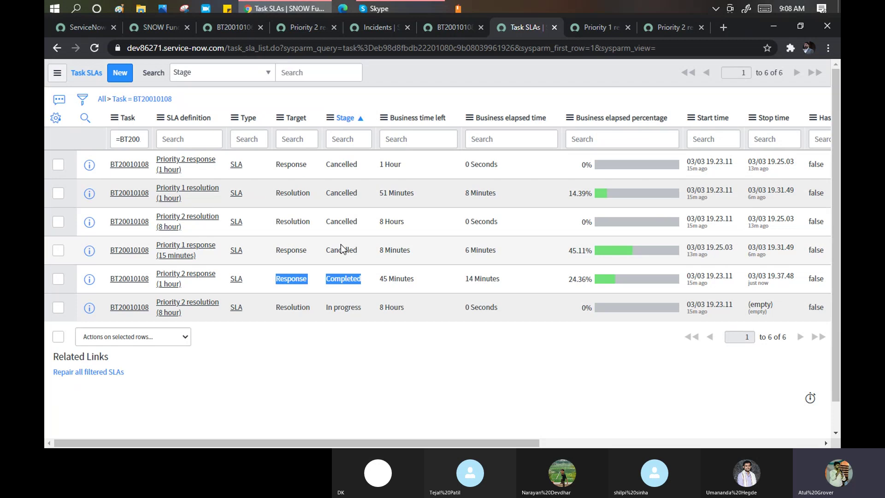
# Step: Set the incident's State back to New
pyautogui.click(438, 31)
pyautogui.click(613, 140)
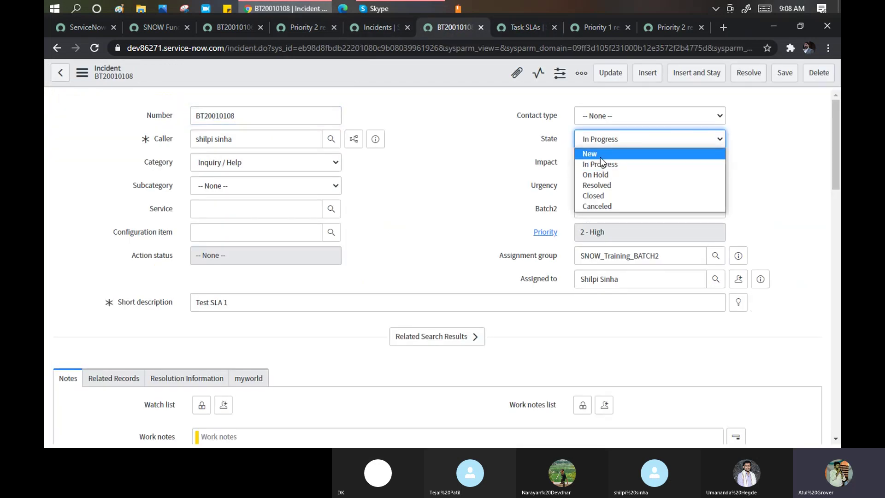
pyautogui.click(599, 156)
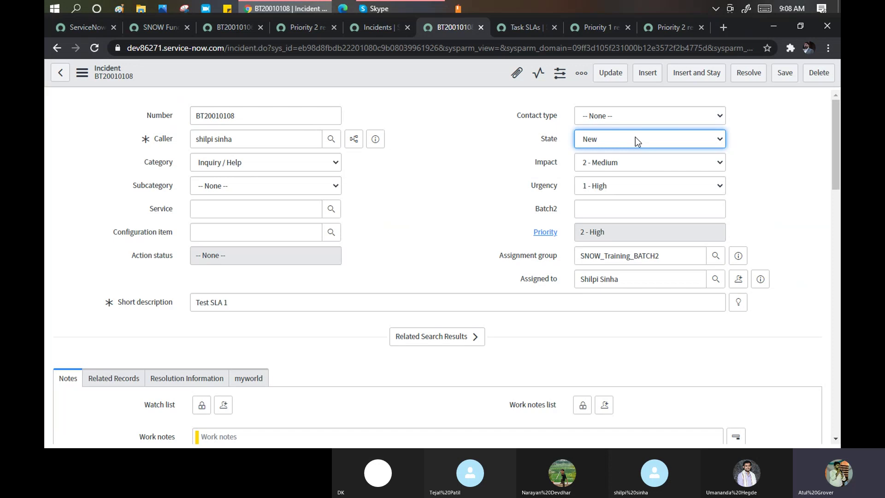
# Step: Check the start, stop and breach times of the Priority 2 SLAs in the Task SLAs list
pyautogui.click(516, 26)
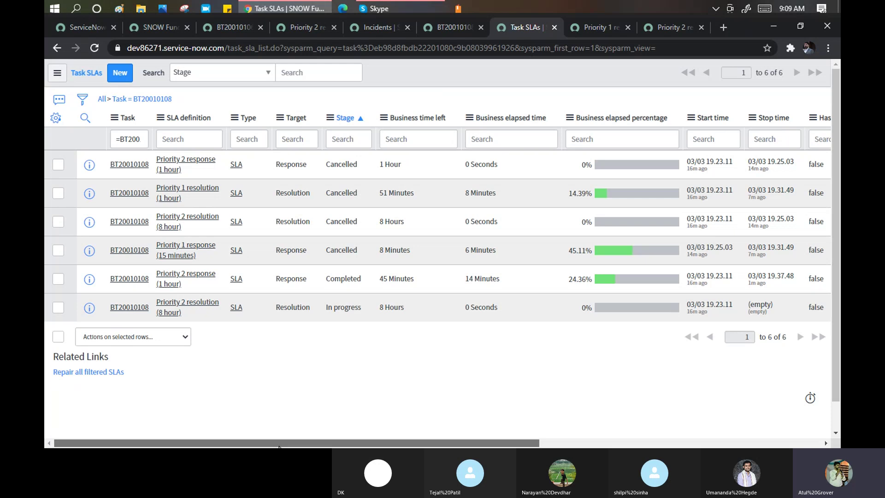
pyautogui.moveTo(281, 445); pyautogui.dragTo(343, 446)
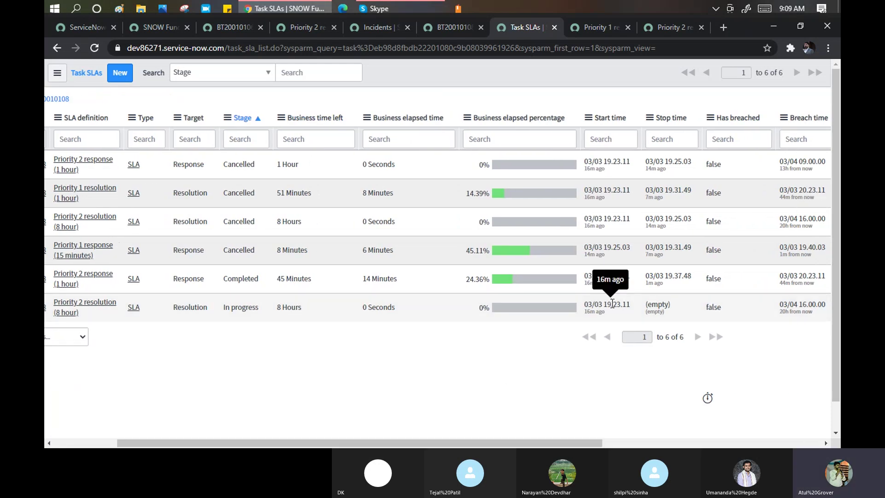
pyautogui.moveTo(553, 442); pyautogui.dragTo(219, 404)
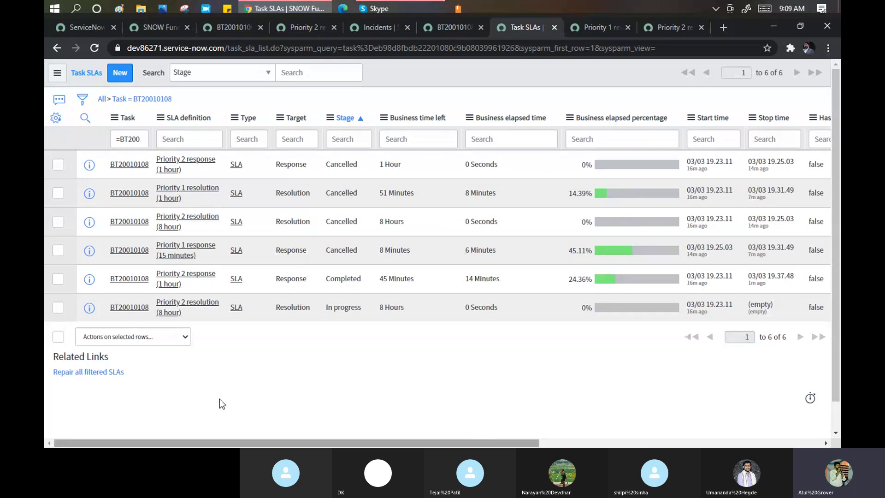
# Step: Set the incident's Impact to 3 - Low and try to save the record
pyautogui.click(444, 30)
pyautogui.click(692, 165)
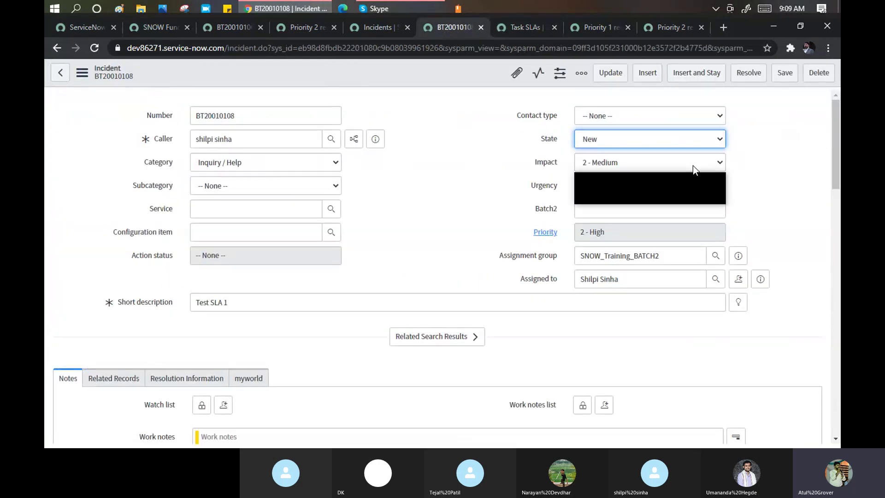
pyautogui.click(626, 199)
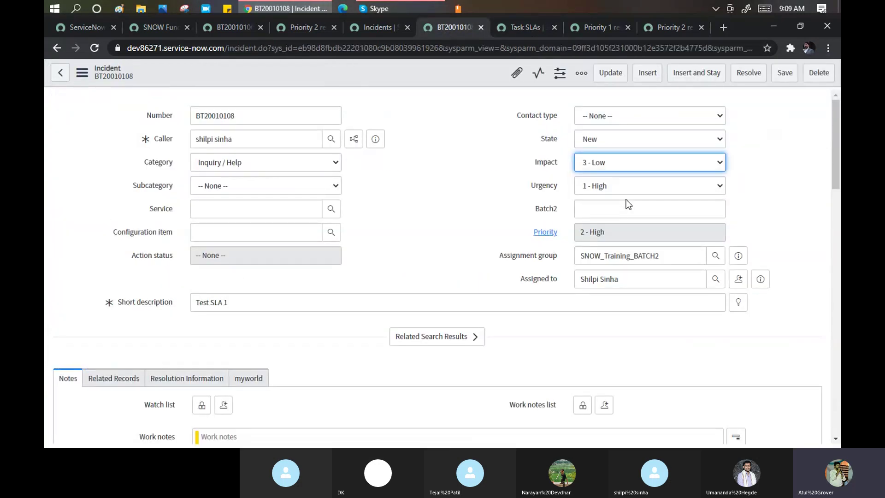
pyautogui.rightClick(344, 73)
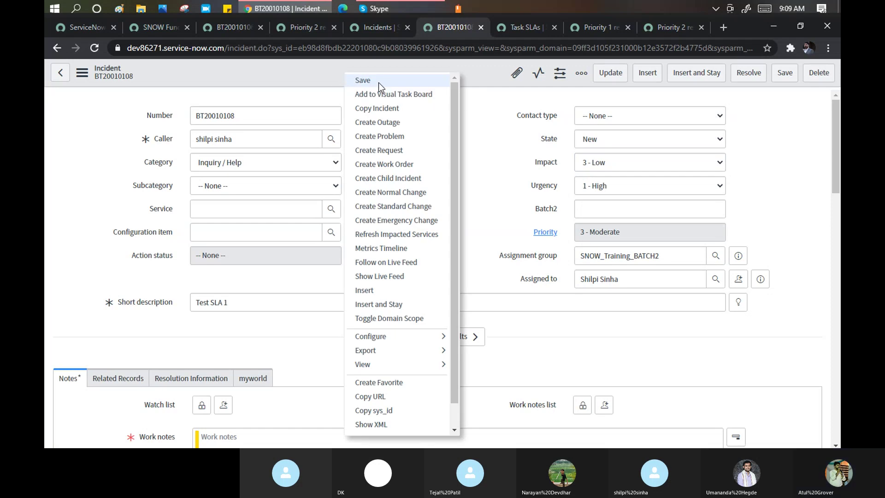
pyautogui.click(378, 82)
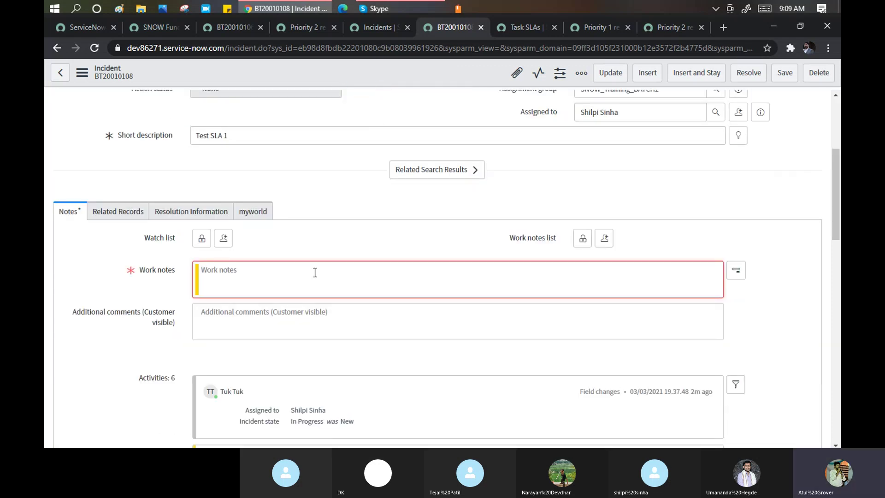
# Step: Enter "dsfsdfs" as the incident's mandatory work note and save the record
pyautogui.write('dsfsdfs')
pyautogui.rightClick(420, 71)
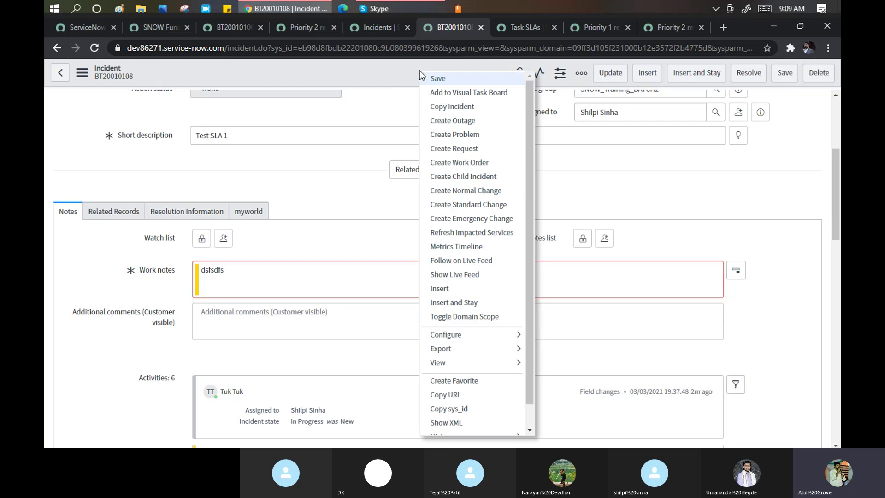
pyautogui.click(785, 72)
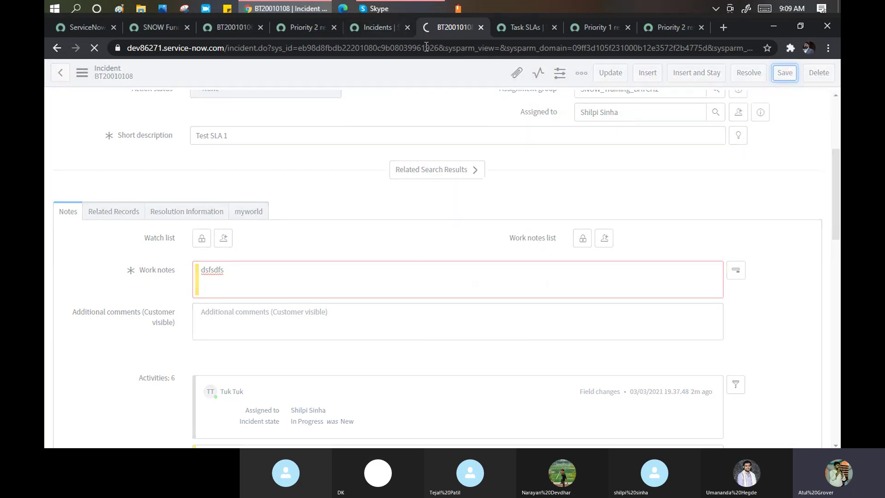
# Step: Refresh the incident's Task SLAs list to check how its SLAs respond to the lower impact
pyautogui.click(529, 26)
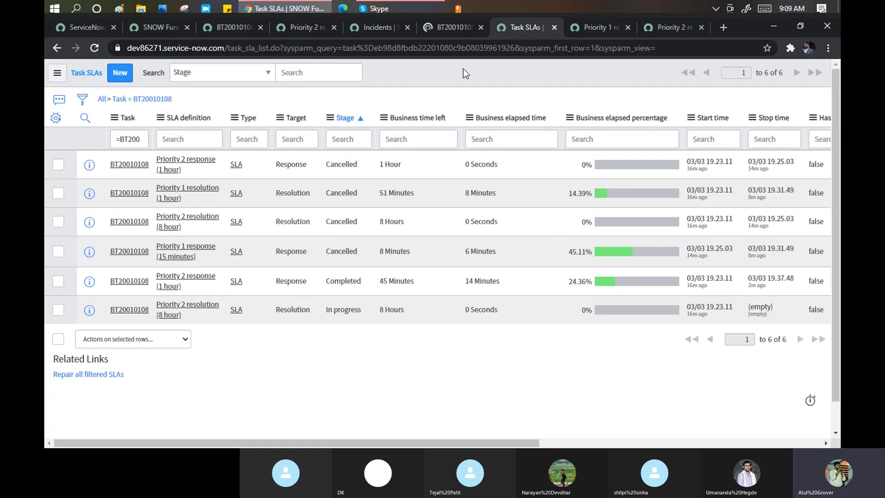
pyautogui.rightClick(463, 70)
pyautogui.click(492, 133)
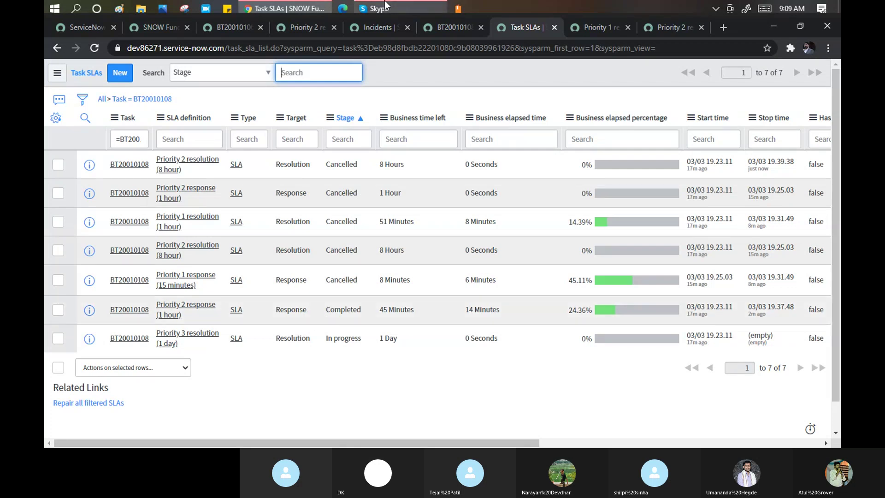
# Step: Set the incident's Impact to 2 - Medium and try to save the record
pyautogui.click(374, 28)
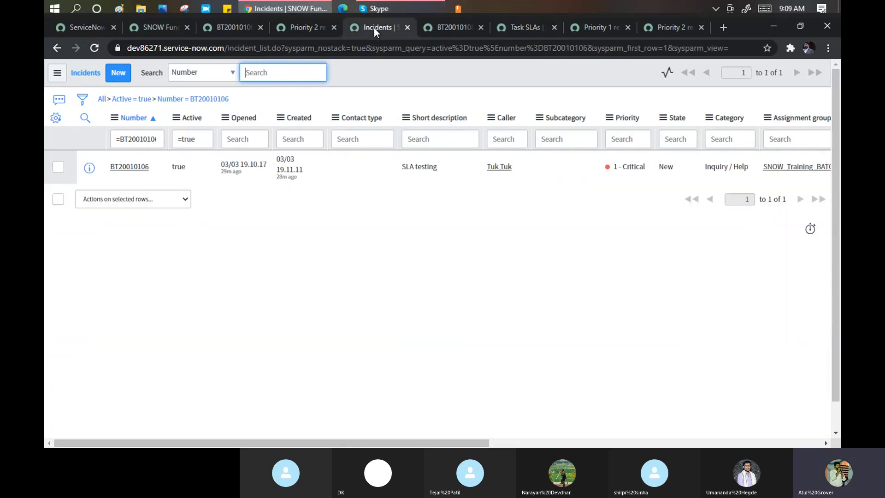
pyautogui.click(302, 26)
pyautogui.click(449, 28)
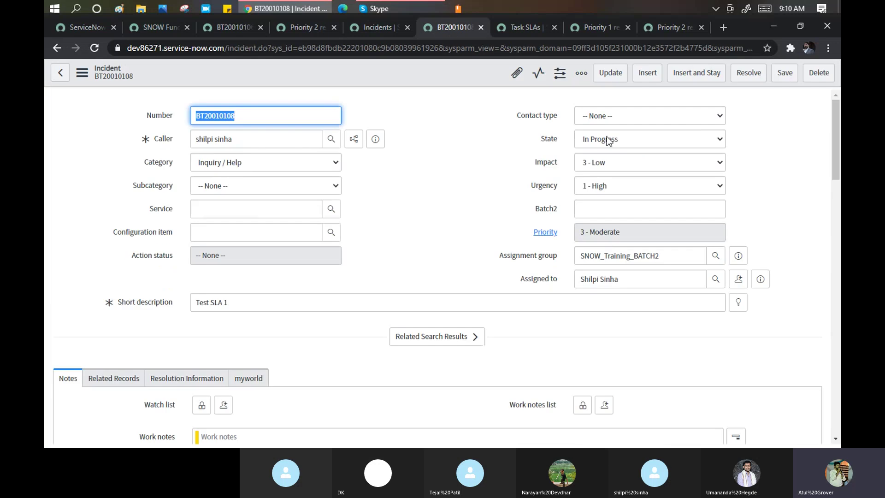
pyautogui.click(643, 167)
pyautogui.click(623, 189)
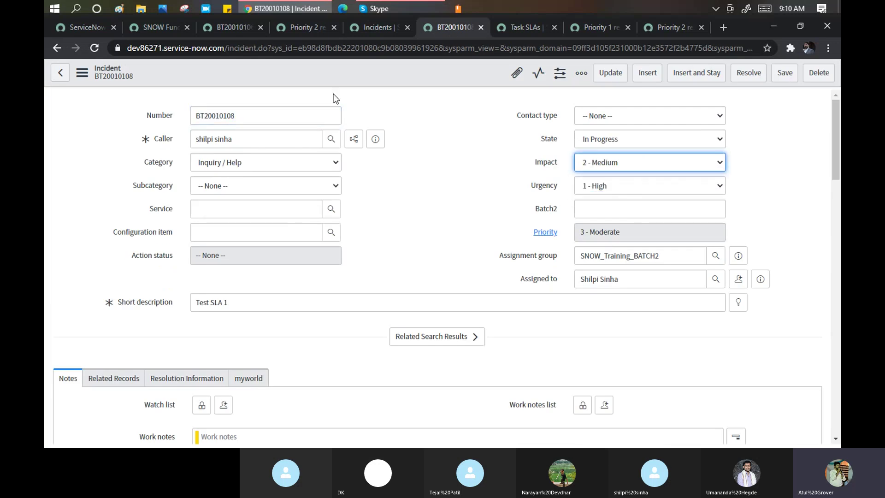
pyautogui.rightClick(363, 70)
pyautogui.click(377, 79)
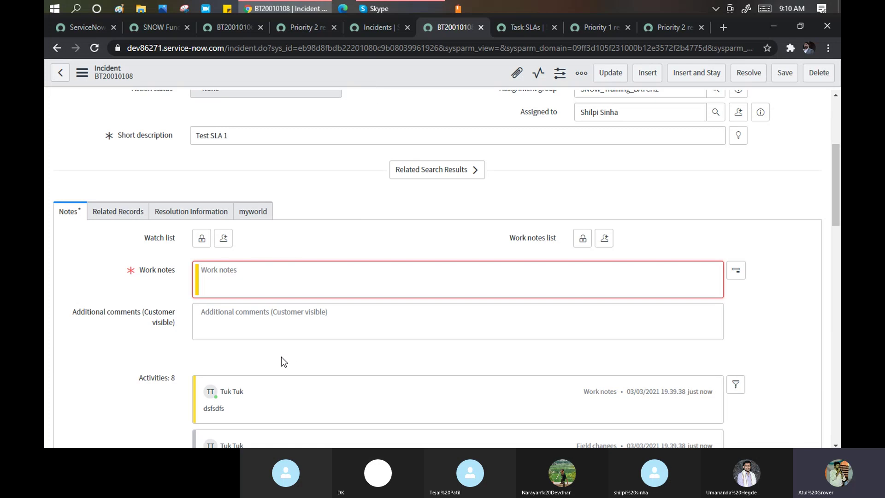
# Step: Enter "sertertewr" as the incident's mandatory work note and save the record
pyautogui.click(284, 262)
pyautogui.write('sertertewr')
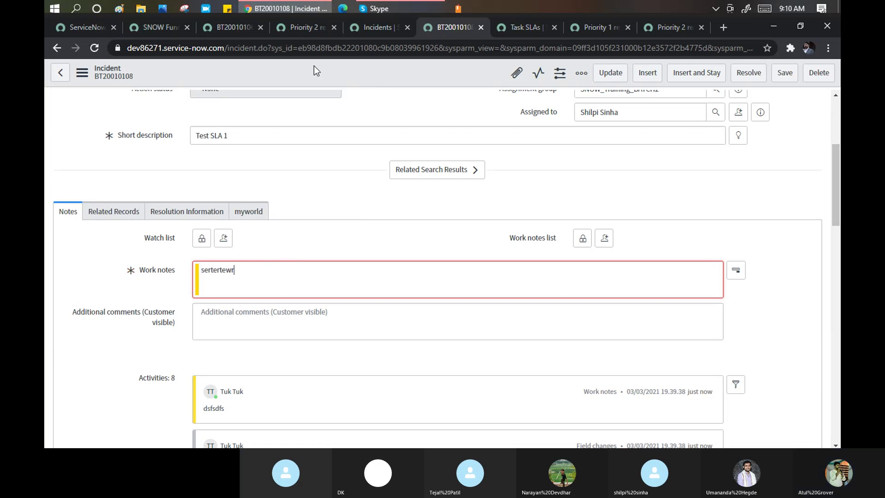
pyautogui.rightClick(324, 69)
pyautogui.click(341, 73)
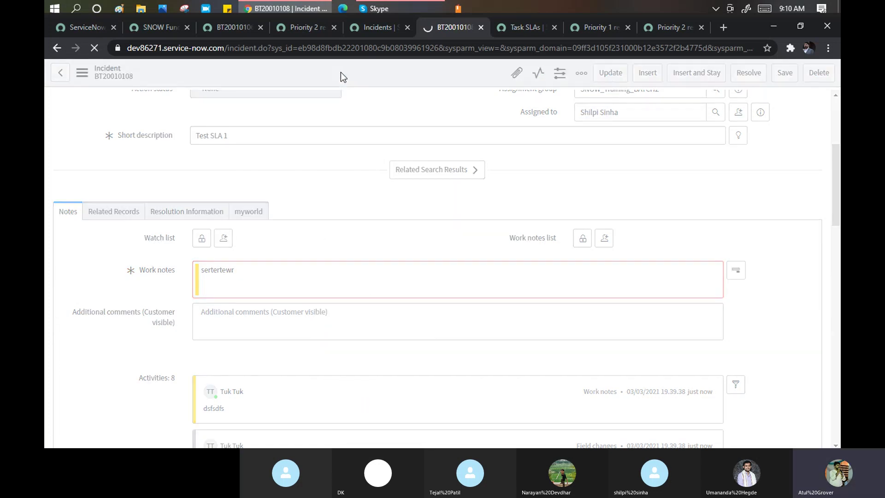
# Step: Refresh the Task SLAs list and check the business time left on the in-progress Priority 2 resolution SLA
pyautogui.click(525, 28)
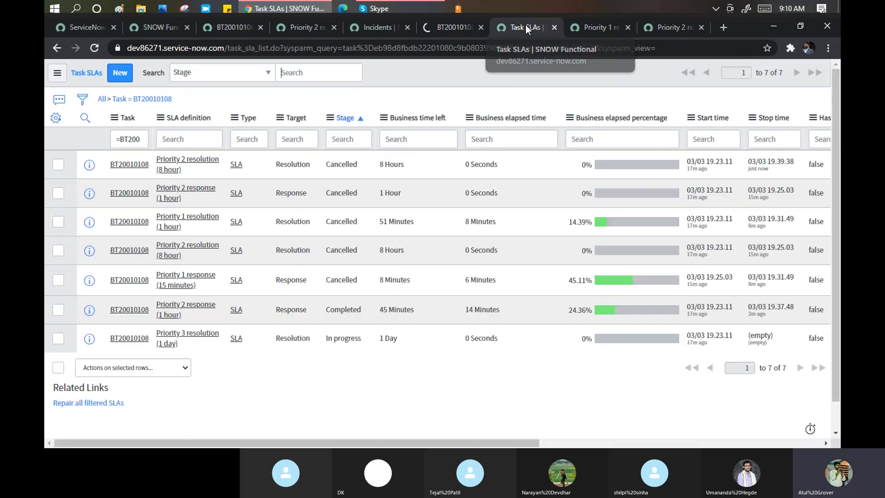
pyautogui.rightClick(445, 72)
pyautogui.moveTo(455, 78)
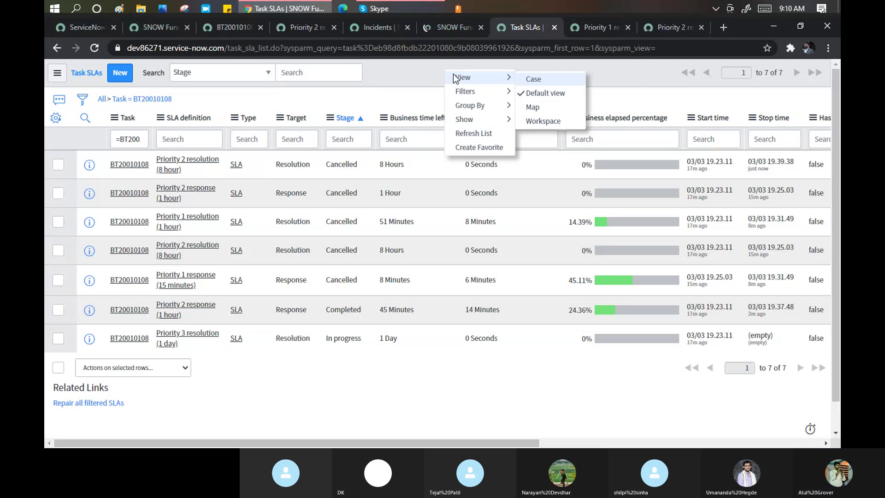
pyautogui.click(475, 133)
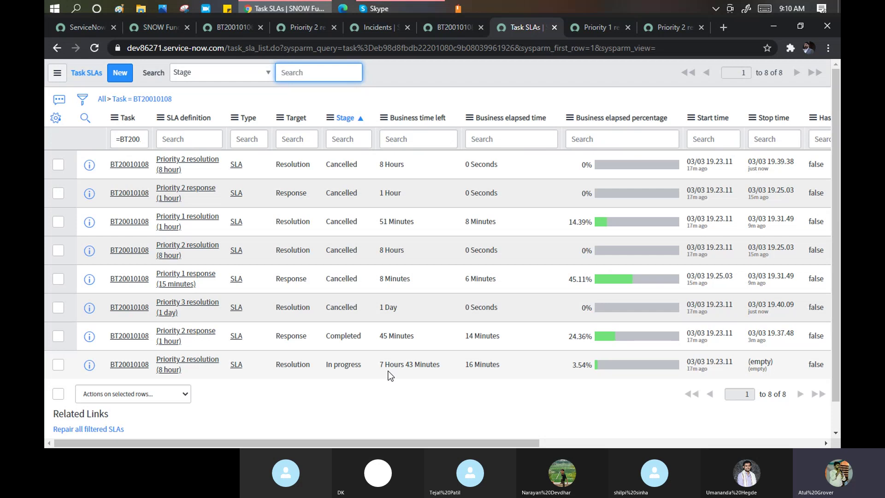
pyautogui.moveTo(380, 364); pyautogui.dragTo(441, 367)
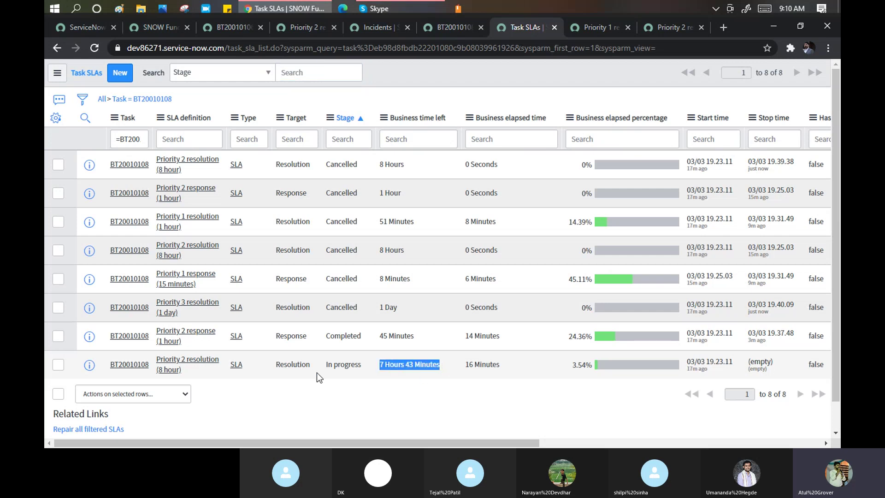
# Step: Set the incident's State to On Hold
pyautogui.click(448, 27)
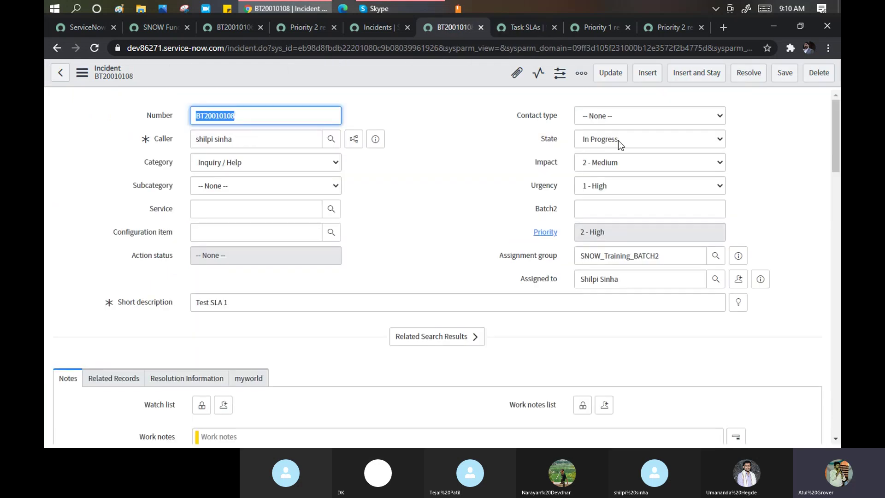
pyautogui.click(618, 140)
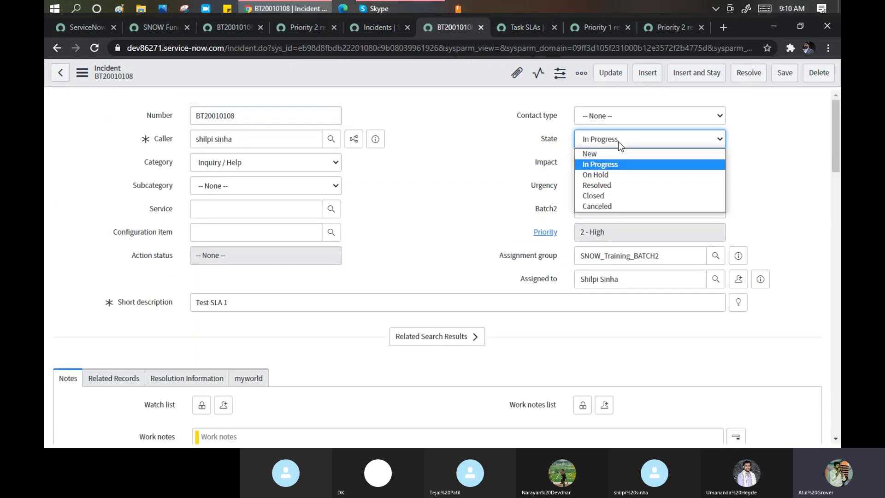
pyautogui.click(609, 174)
# Step: Enter "rterwt" as the work note and "ertwertwe" as the additional comment, and save the incident
pyautogui.scroll(-1, 433, 223)
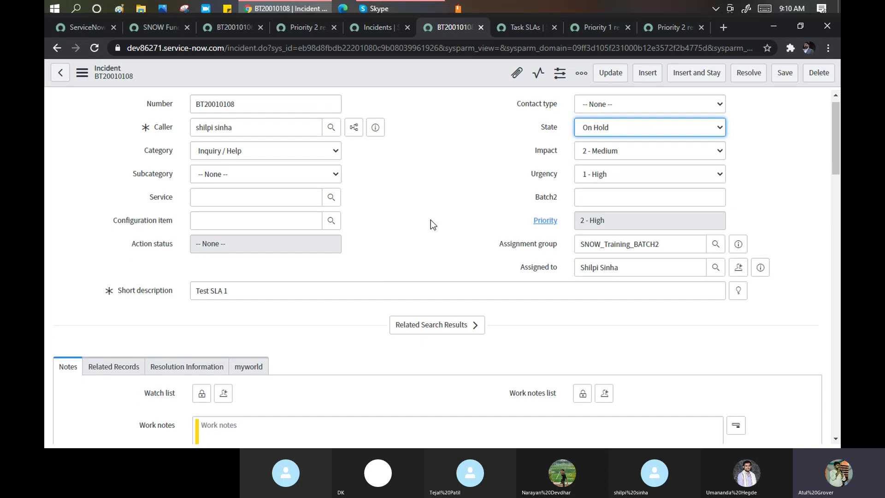
pyautogui.scroll(-2, 430, 220)
pyautogui.click(273, 326)
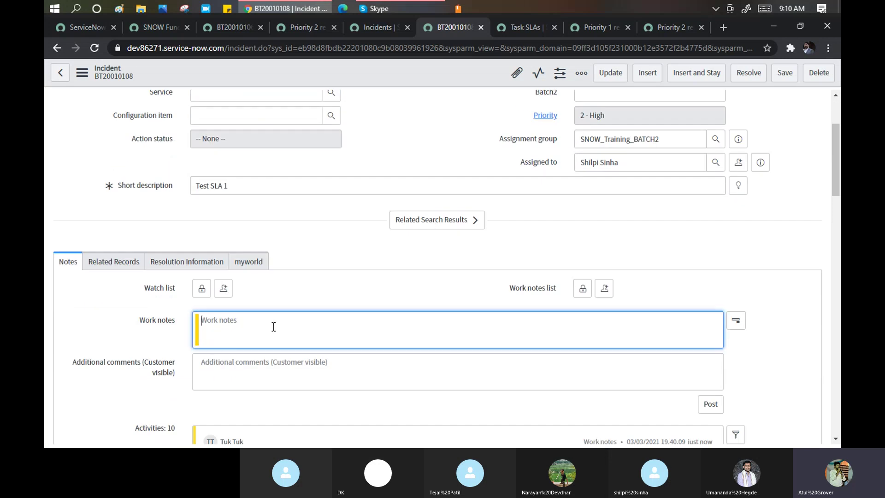
pyautogui.write('rterwt')
pyautogui.click(247, 366)
pyautogui.write('ertwertwe')
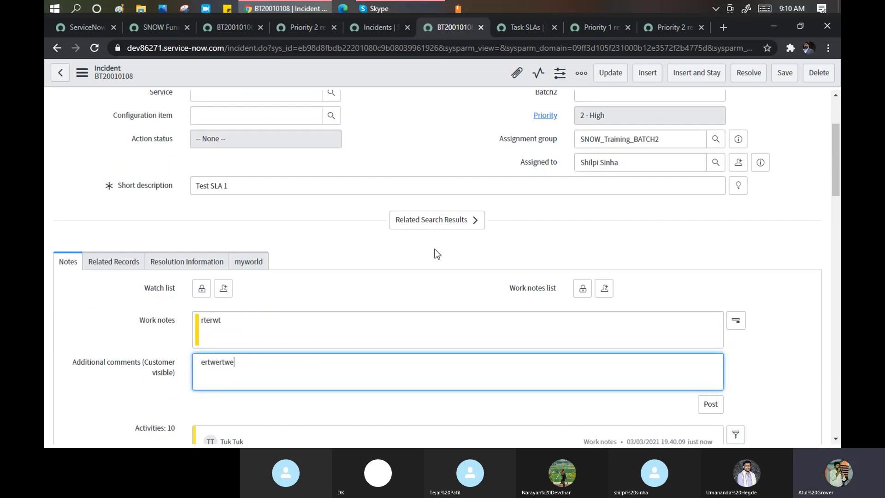
pyautogui.scroll(3, 469, 156)
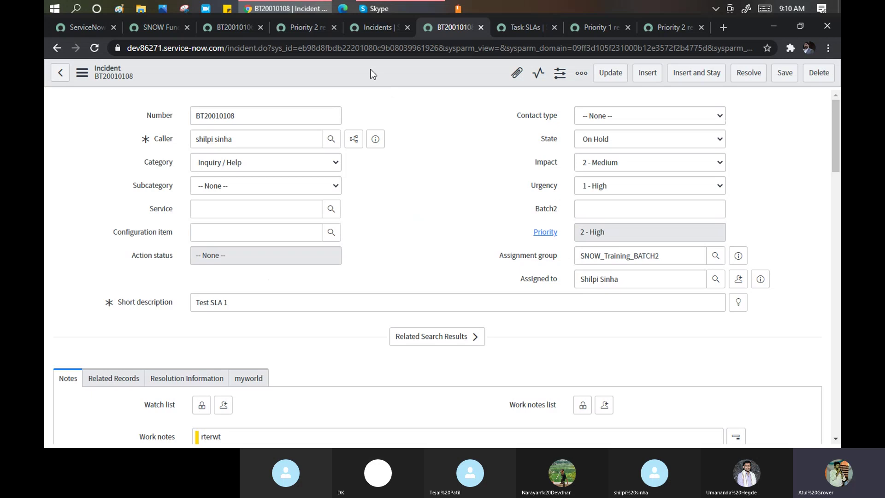
pyautogui.rightClick(370, 69)
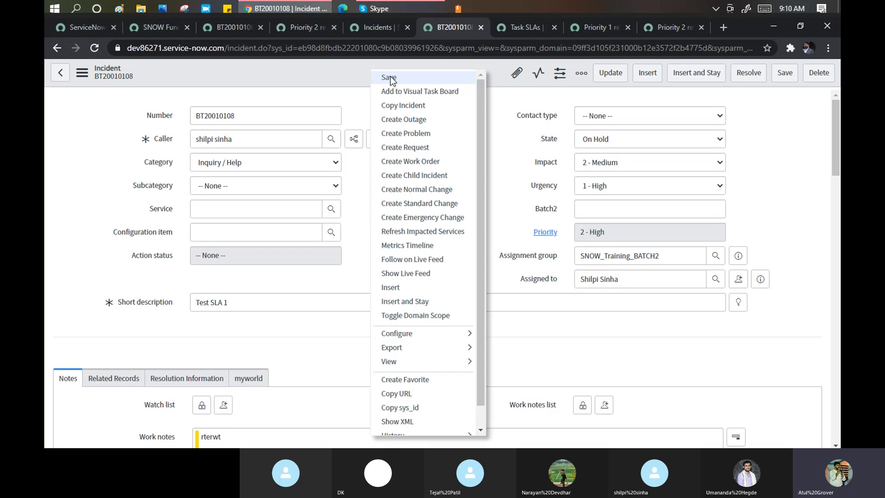
pyautogui.click(391, 79)
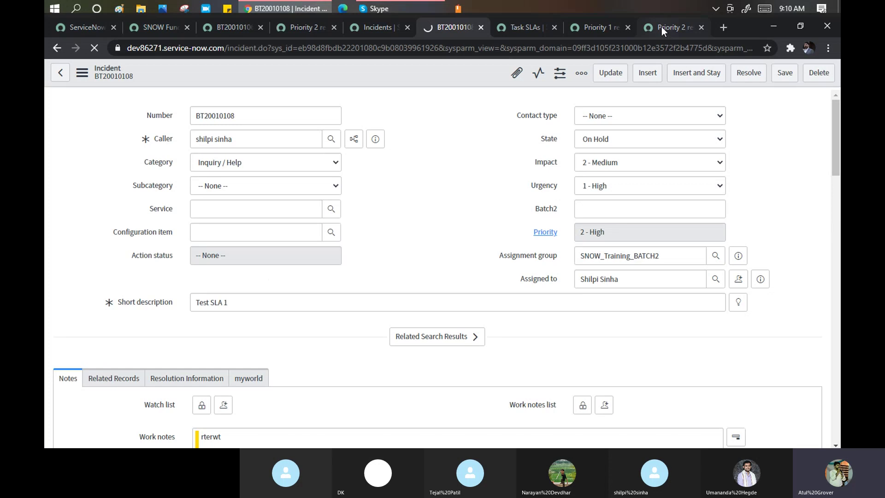
# Step: Look up the pause condition in the Priority 2 resolution (8 hour) SLA definition
pyautogui.click(660, 26)
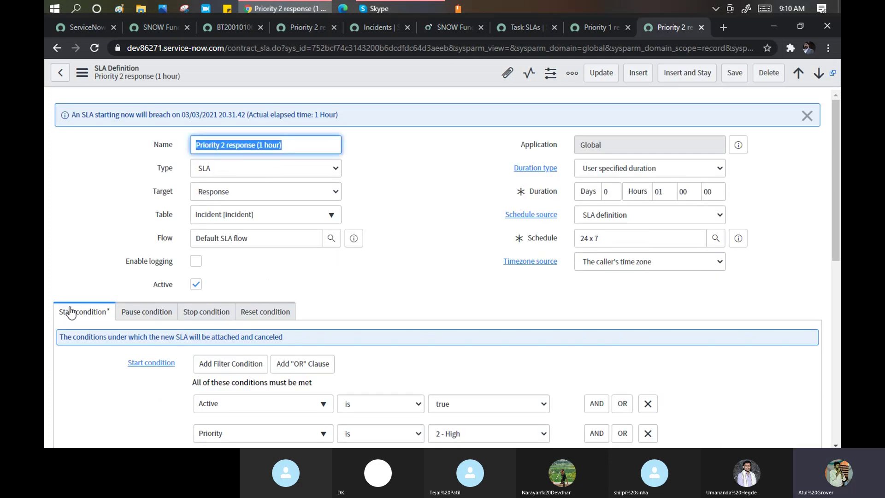
pyautogui.scroll(-4, 345, 415)
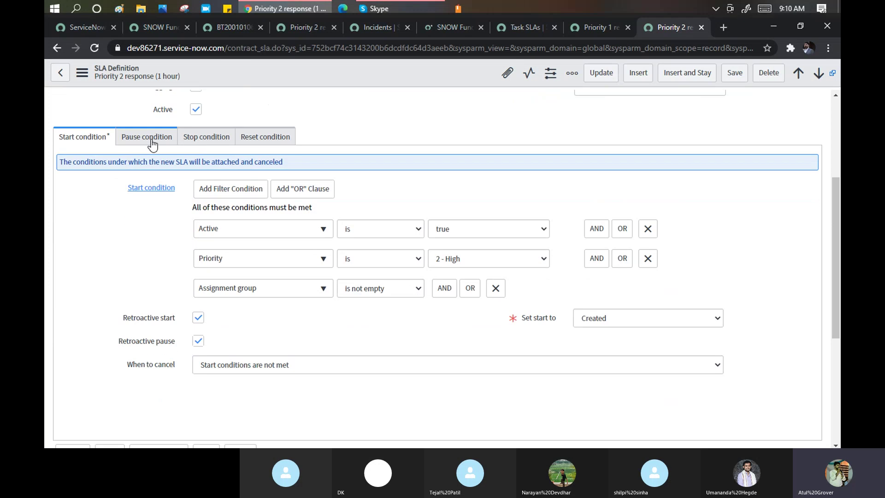
pyautogui.click(303, 26)
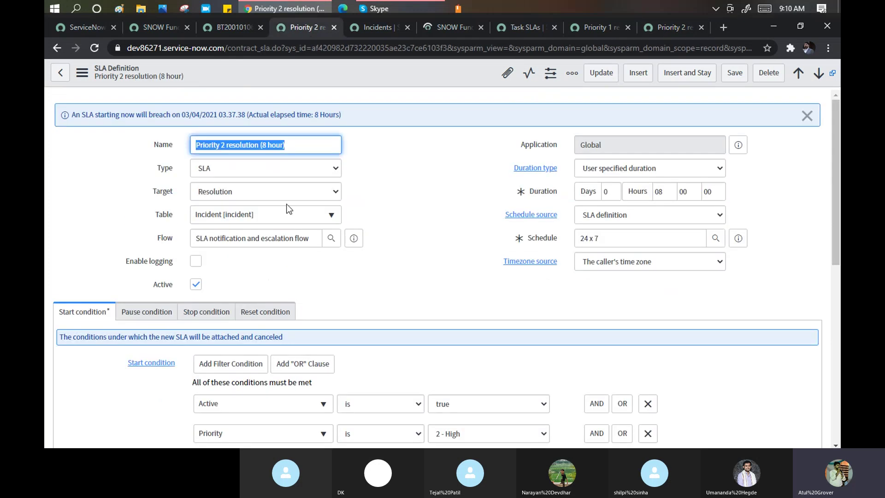
pyautogui.scroll(-3, 289, 207)
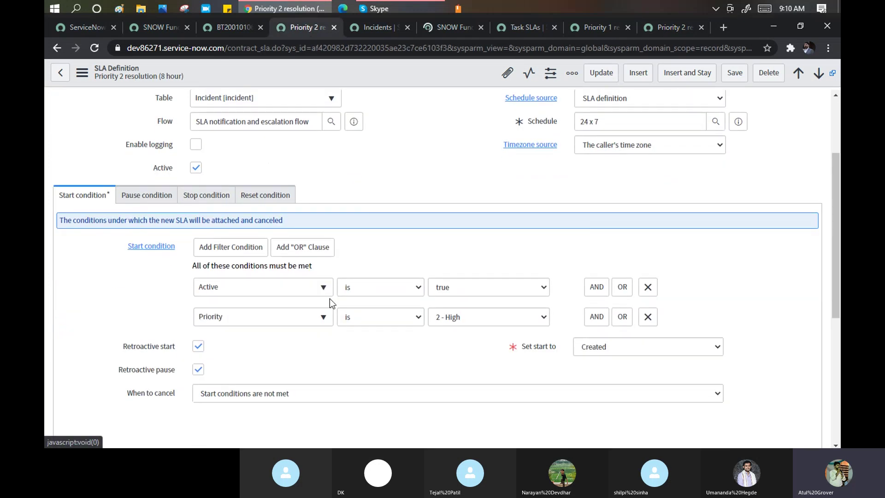
pyautogui.click(140, 198)
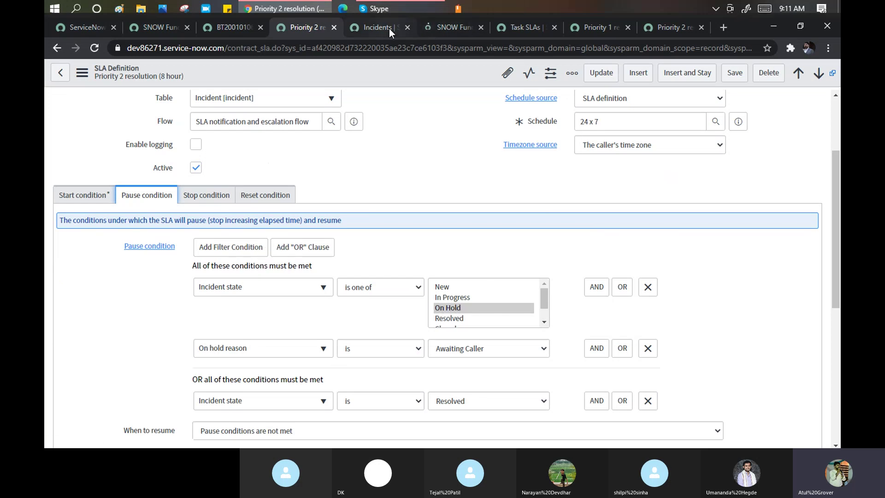
# Step: Reselect On Hold as the incident's State and open the form layout configuration for the Incident form
pyautogui.click(453, 27)
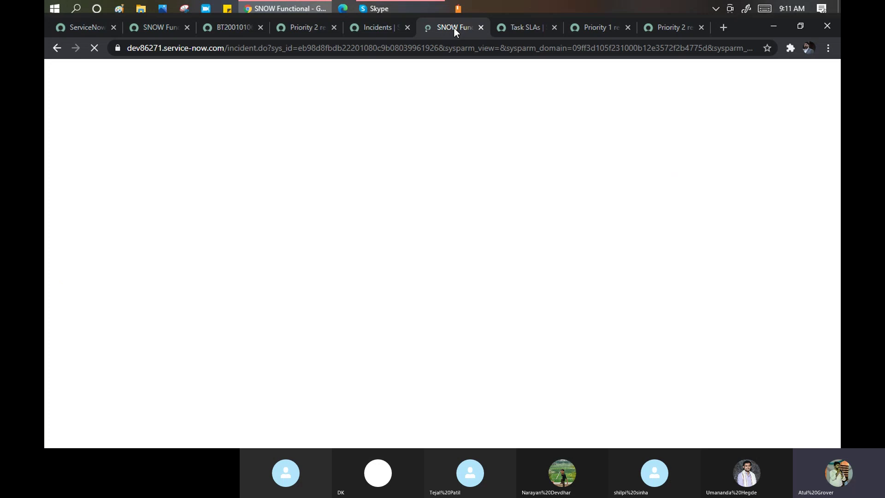
pyautogui.click(633, 140)
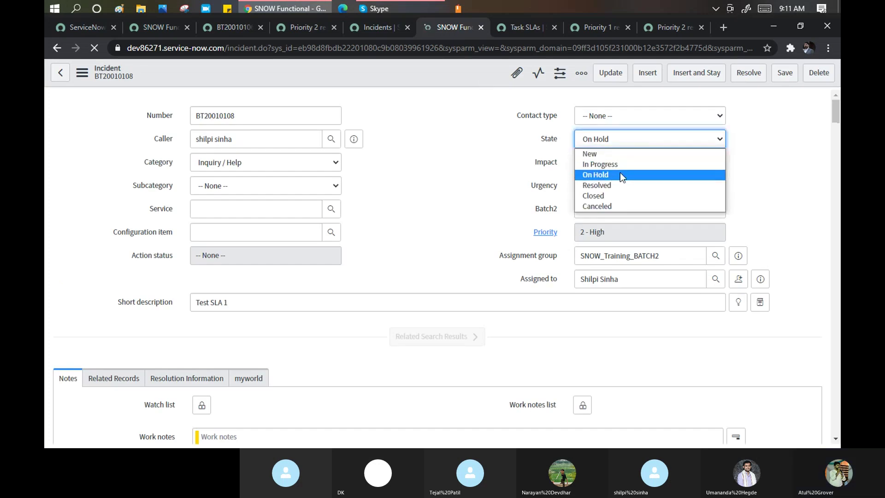
pyautogui.click(620, 174)
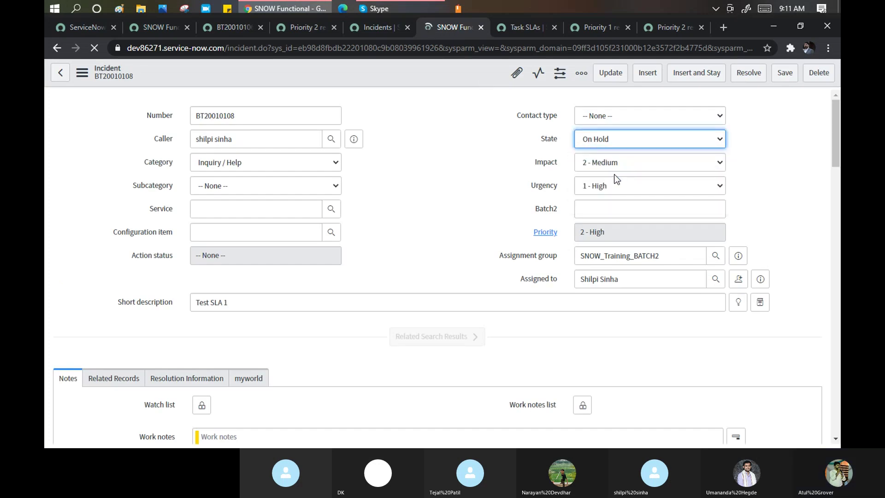
pyautogui.rightClick(363, 65)
pyautogui.click(327, 64)
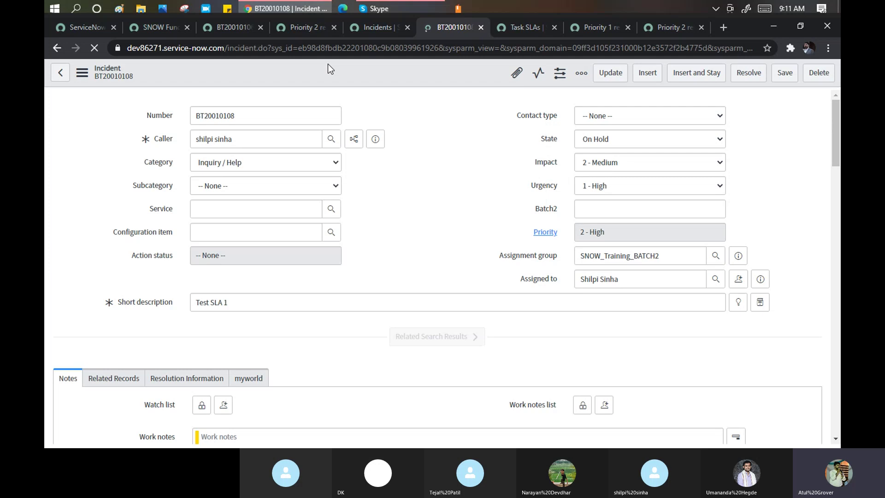
pyautogui.rightClick(327, 64)
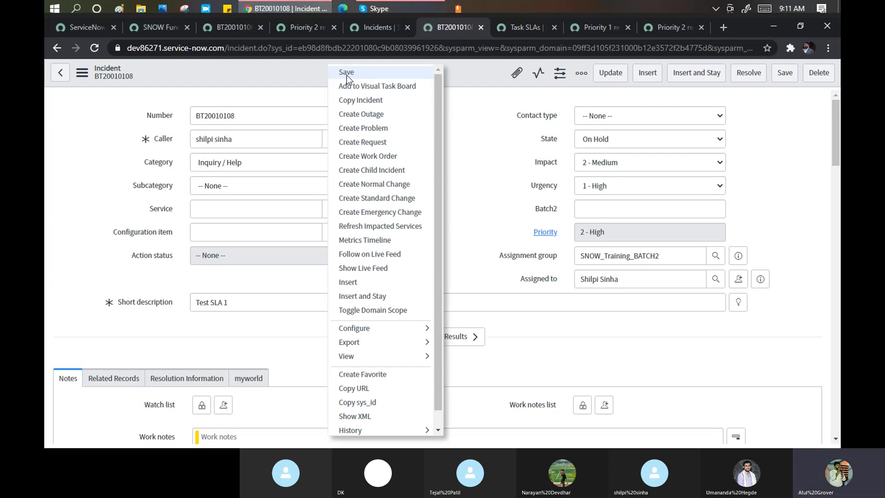
pyautogui.moveTo(424, 329)
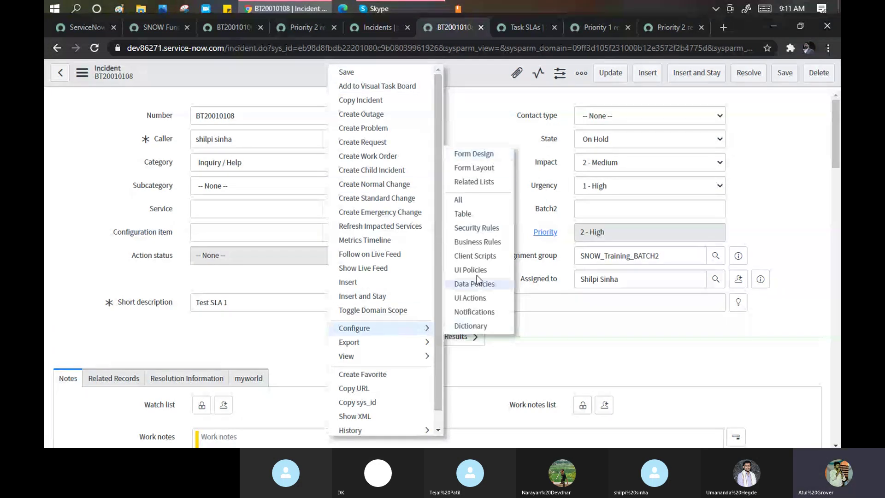
pyautogui.click(485, 168)
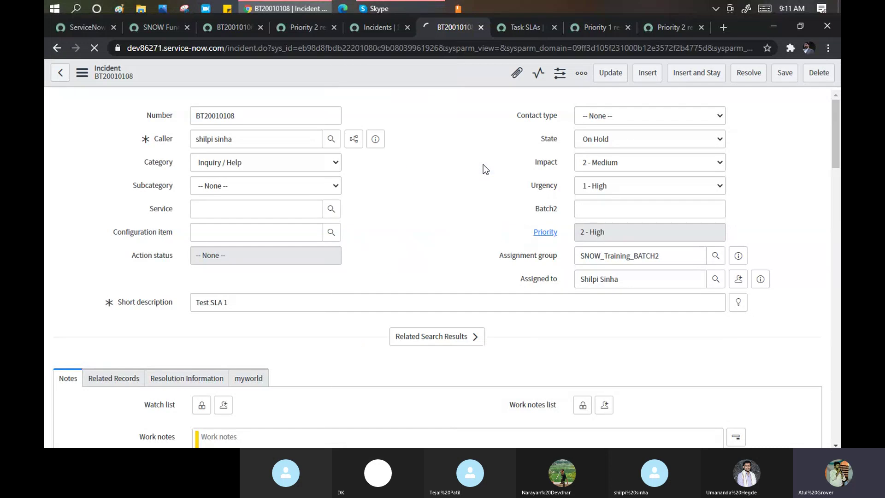
# Step: Recheck the incident state and on hold reason criteria in the Priority 2 resolution SLA's pause condition
pyautogui.click(297, 26)
pyautogui.scroll(-2, 458, 305)
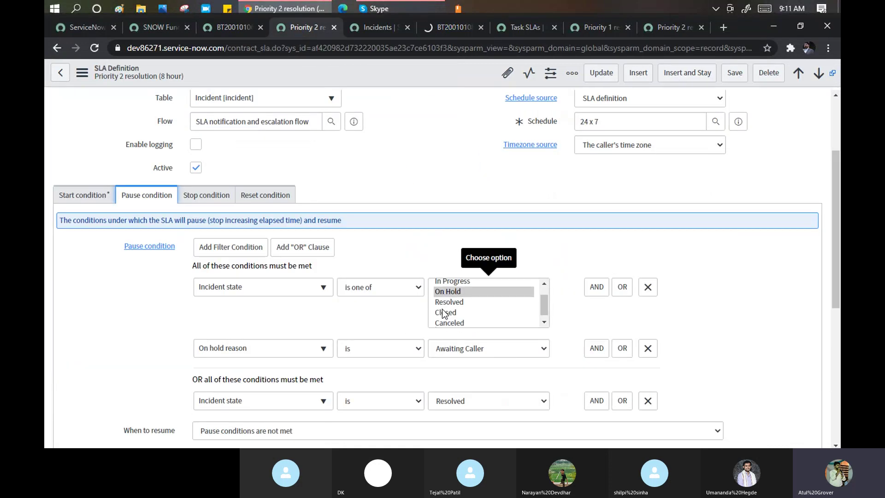
pyautogui.scroll(-1, 394, 341)
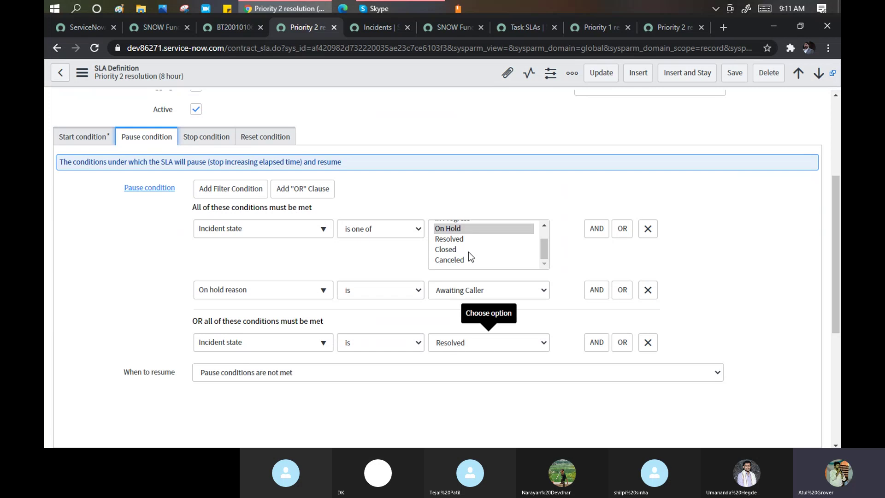
# Step: Add the On hold reason field to the selected fields of the Incident form layout
pyautogui.click(452, 25)
pyautogui.click(268, 154)
pyautogui.press('o')
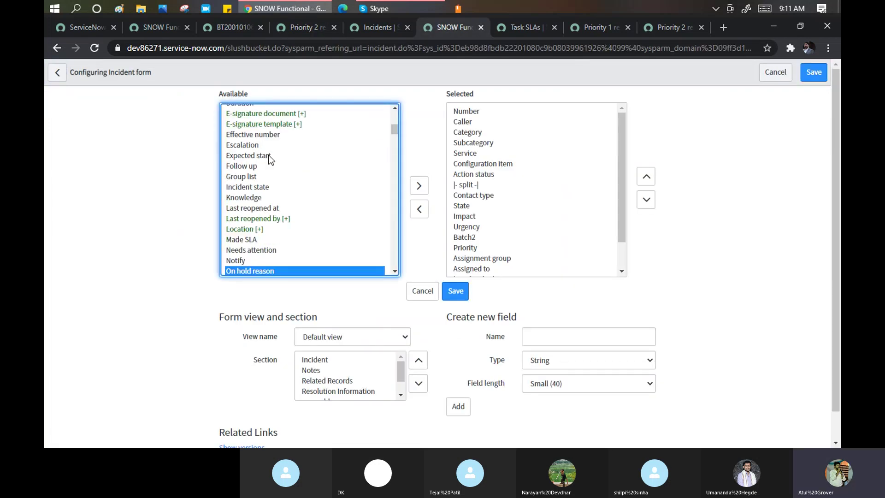
pyautogui.click(423, 186)
# Step: Position On hold reason directly below State in the Incident form layout and save the layout
pyautogui.click(647, 178)
pyautogui.click(647, 178)
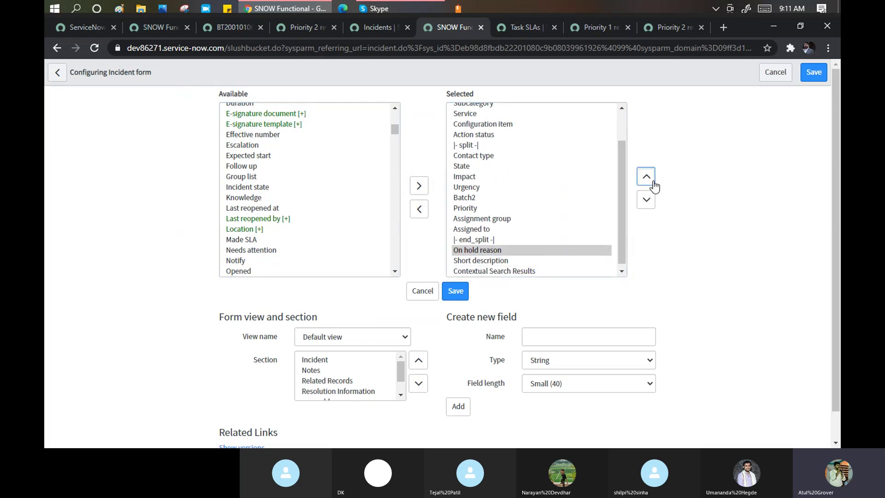
pyautogui.click(653, 183)
pyautogui.doubleClick(653, 183)
pyautogui.doubleClick(653, 183)
pyautogui.click(653, 183)
pyautogui.doubleClick(653, 183)
pyautogui.click(653, 184)
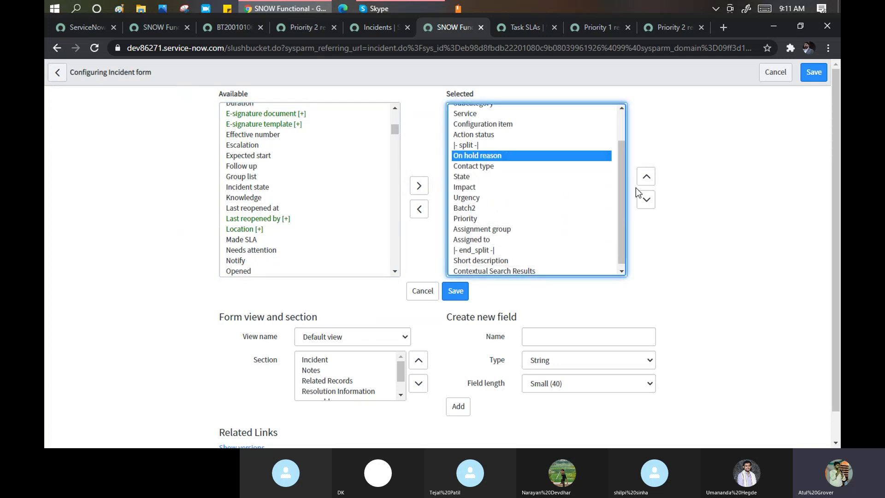
pyautogui.click(646, 200)
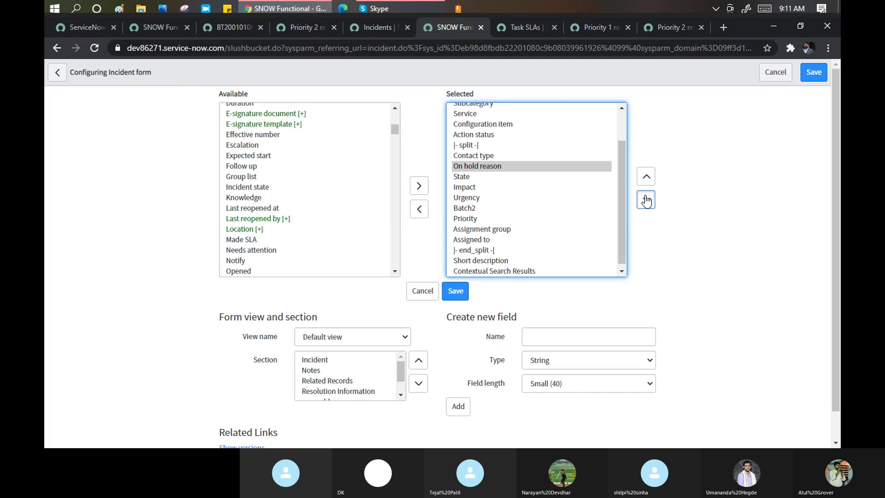
pyautogui.click(646, 200)
pyautogui.click(646, 200)
pyautogui.click(646, 177)
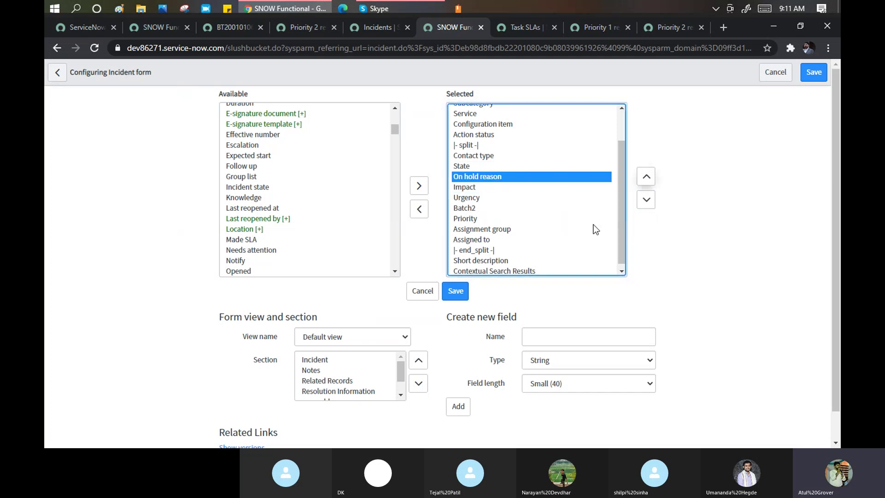
pyautogui.click(462, 298)
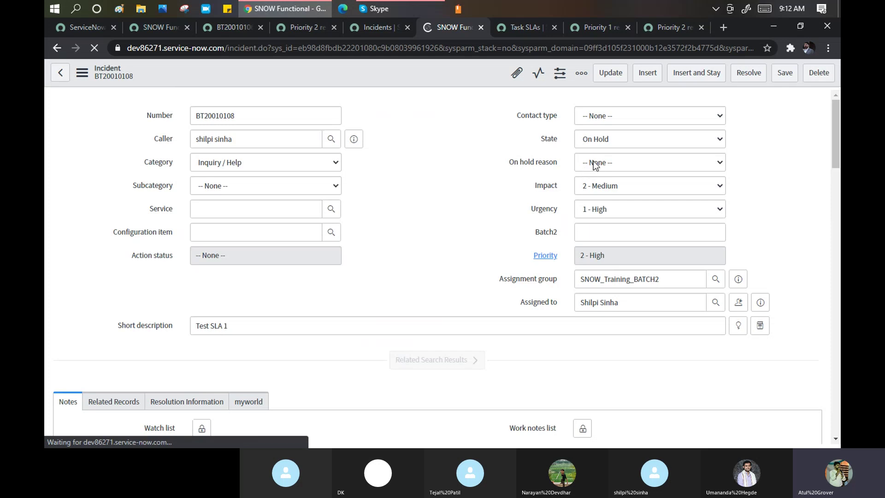
# Step: Set the incident's On hold reason to Awaiting Caller and save the record
pyautogui.click(595, 164)
pyautogui.click(622, 190)
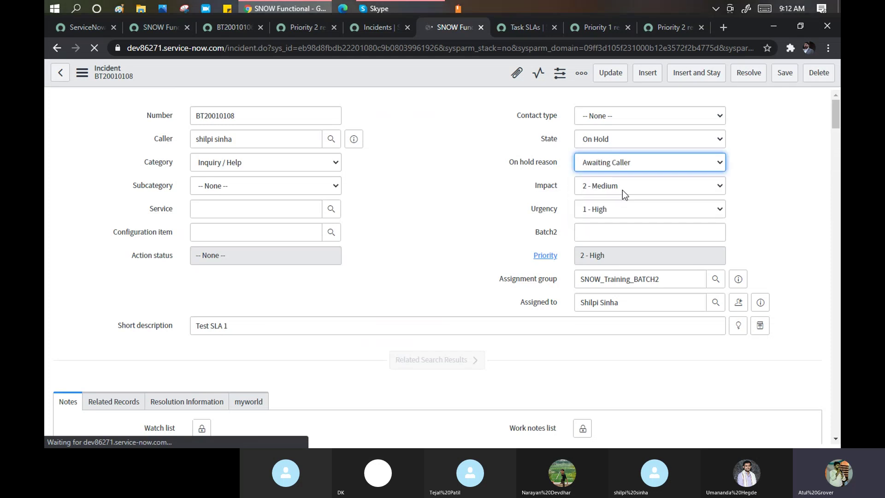
pyautogui.rightClick(415, 66)
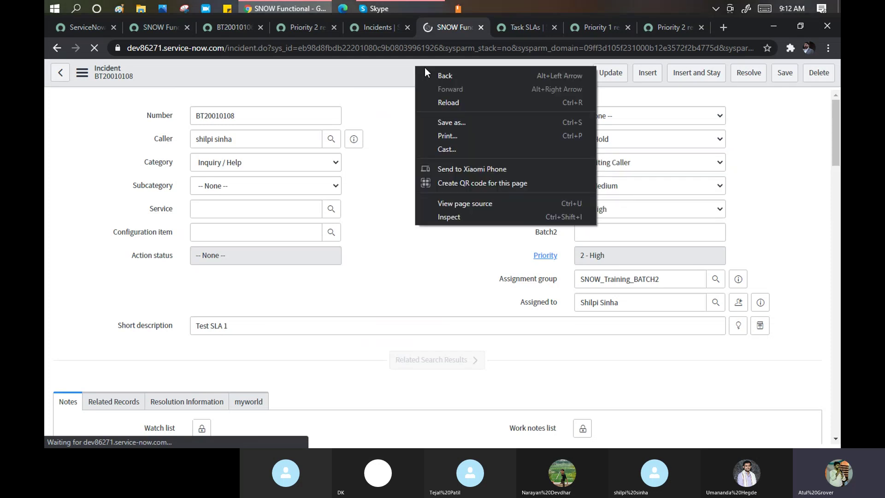
pyautogui.press('Escape')
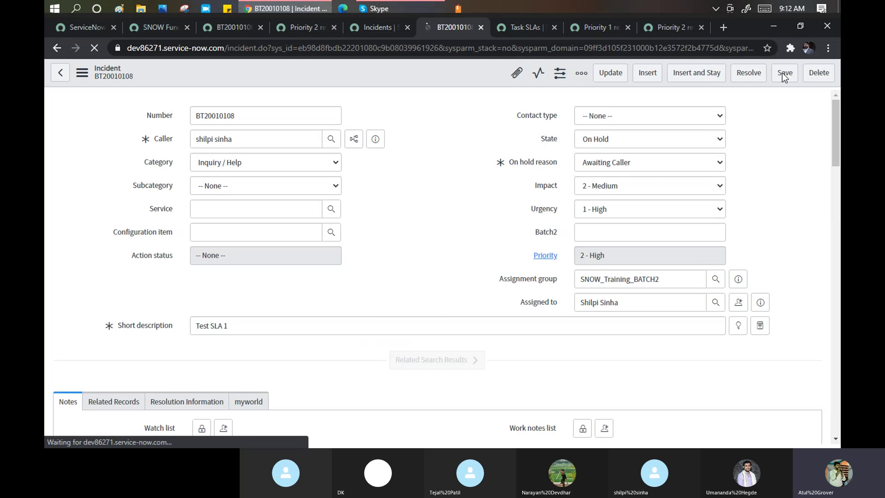
pyautogui.click(783, 73)
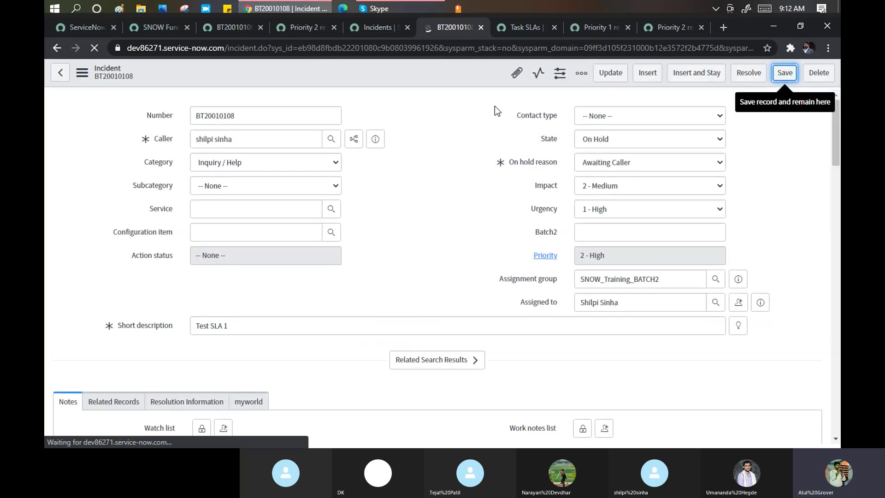
# Step: Review the Priority 2 resolution SLA's pause condition and reload the incident's Task SLAs list
pyautogui.click(300, 27)
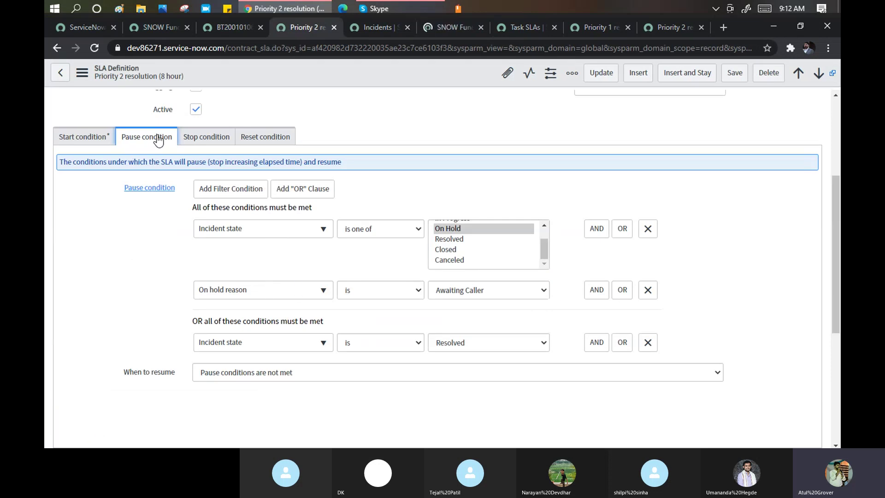
pyautogui.click(522, 27)
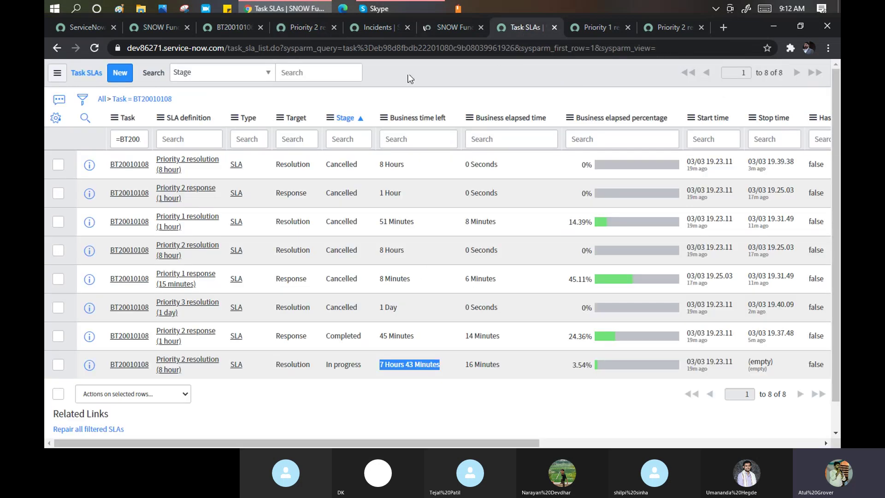
pyautogui.rightClick(408, 75)
pyautogui.click(429, 134)
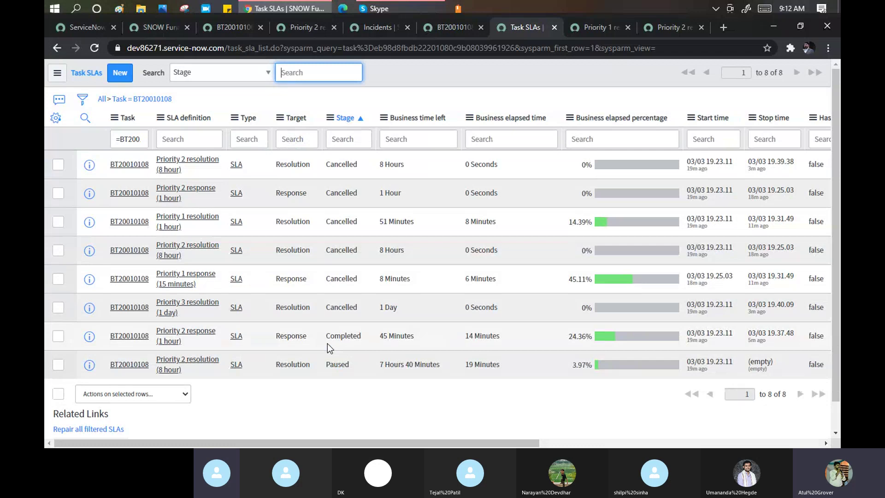
# Step: Switch to the Skype call, mute the unmuted participant, and return to the Task SLAs list in the browser
pyautogui.click(388, 8)
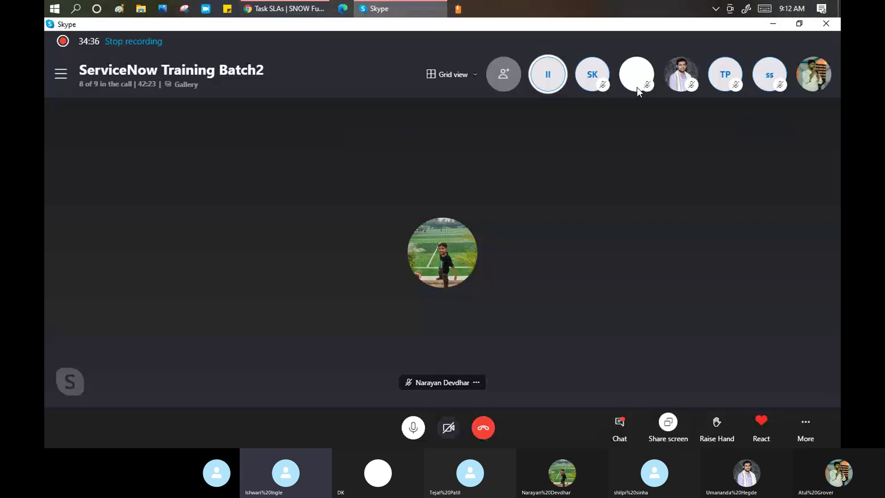
pyautogui.click(551, 67)
pyautogui.click(563, 76)
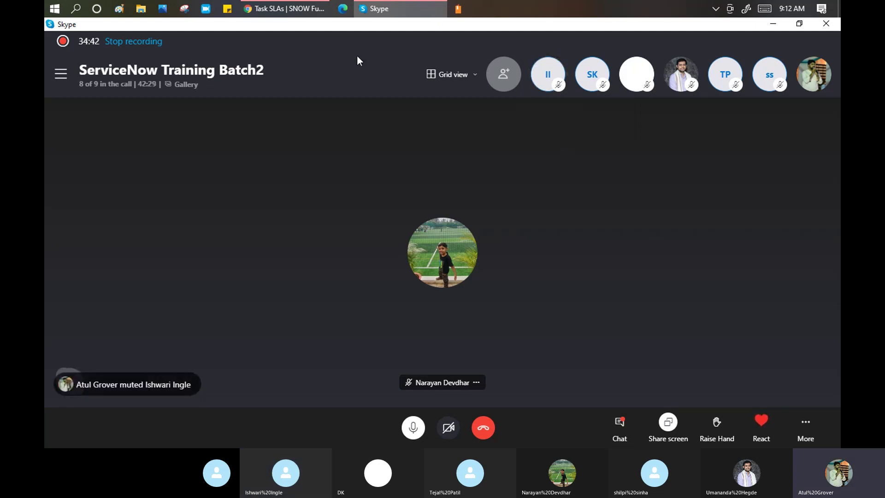
pyautogui.click(282, 12)
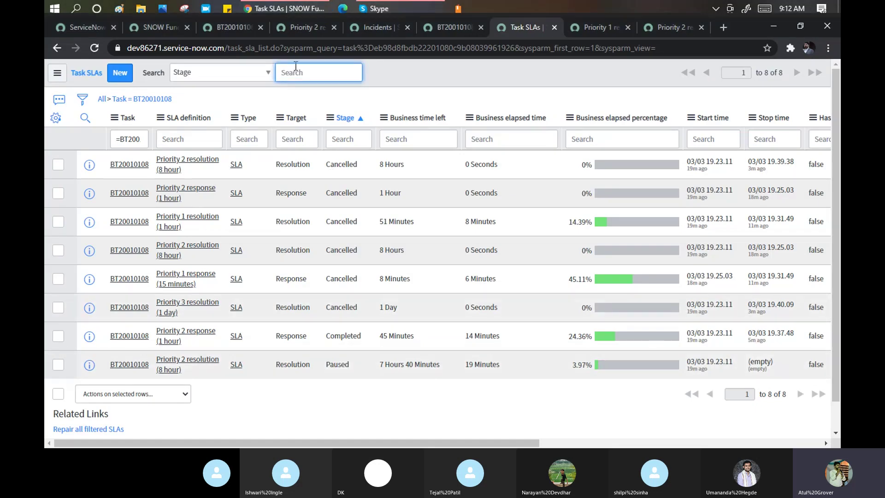
# Step: Compare the Priority 2 resolution SLA's pause condition with its stage and business elapsed time in the Task SLAs list
pyautogui.click(295, 32)
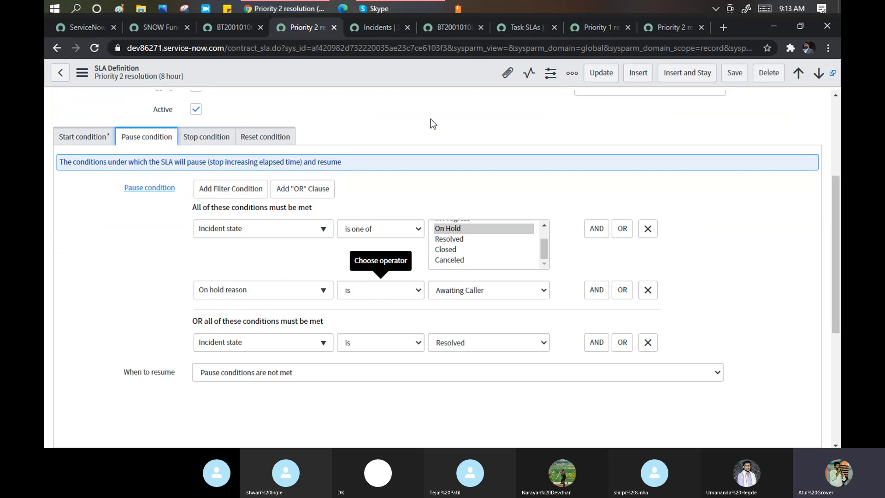
pyautogui.click(509, 29)
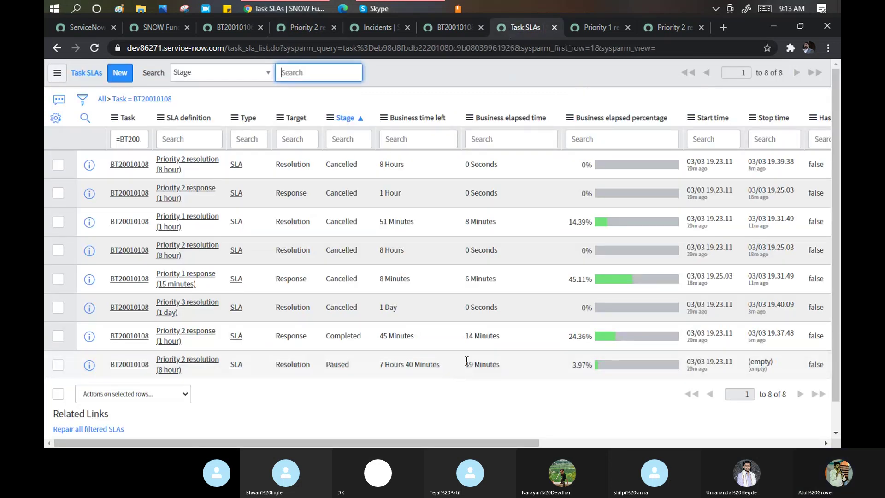
pyautogui.moveTo(466, 364); pyautogui.dragTo(499, 365)
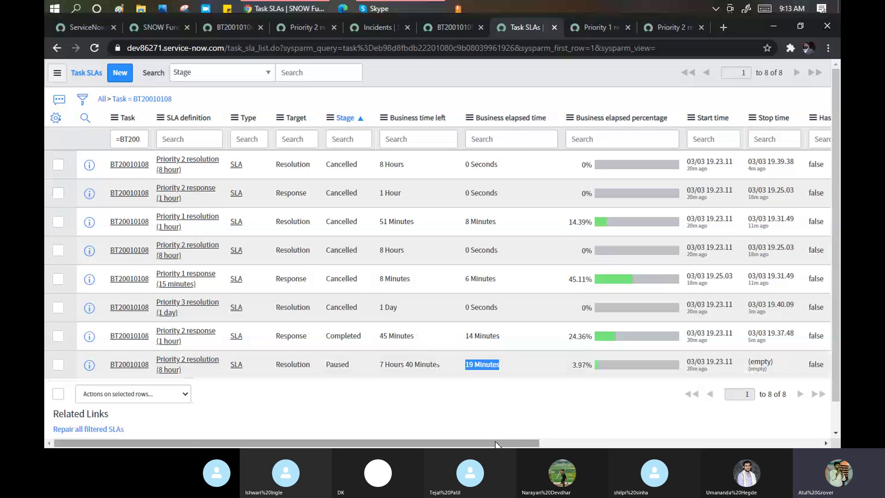
pyautogui.moveTo(495, 443); pyautogui.dragTo(448, 446)
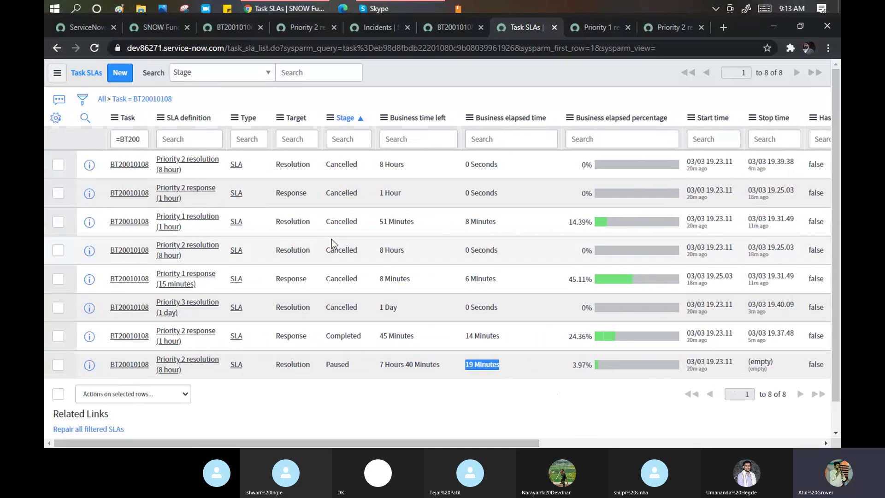
# Step: Sort the Task SLAs list by Stage in descending order and highlight the paused resolution SLA's business elapsed time
pyautogui.click(346, 122)
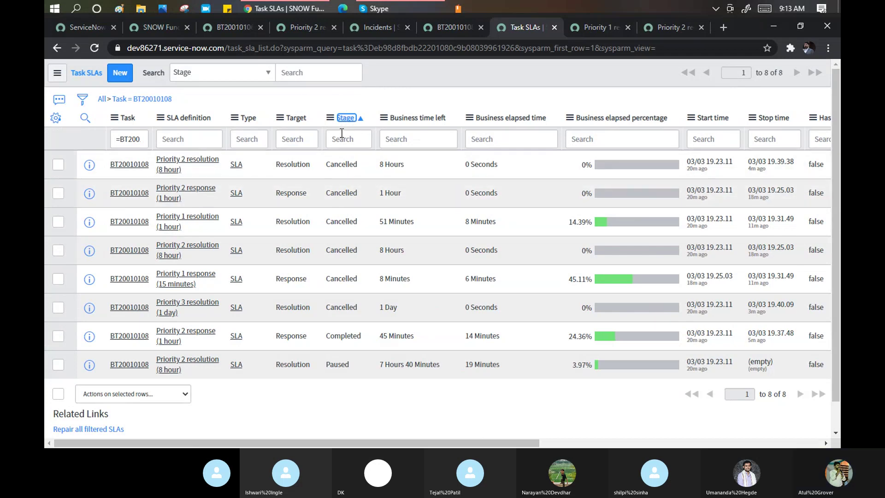
pyautogui.click(346, 118)
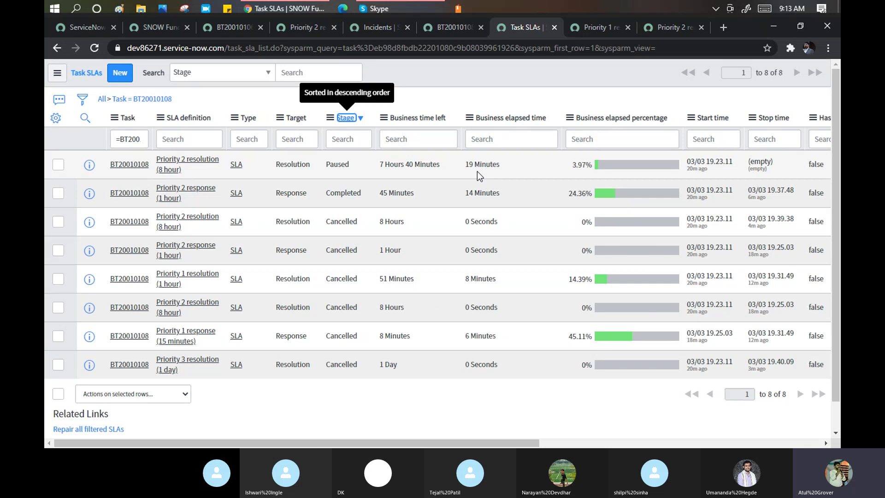
pyautogui.moveTo(467, 165); pyautogui.dragTo(496, 165)
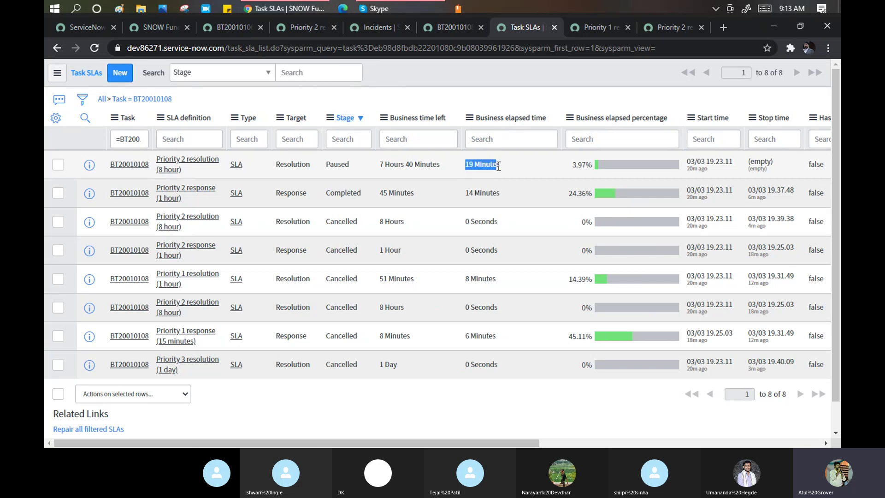
# Step: Examine the paused SLA's breach time, actual time left, business pause duration and original breach time
pyautogui.moveTo(408, 442); pyautogui.dragTo(509, 443)
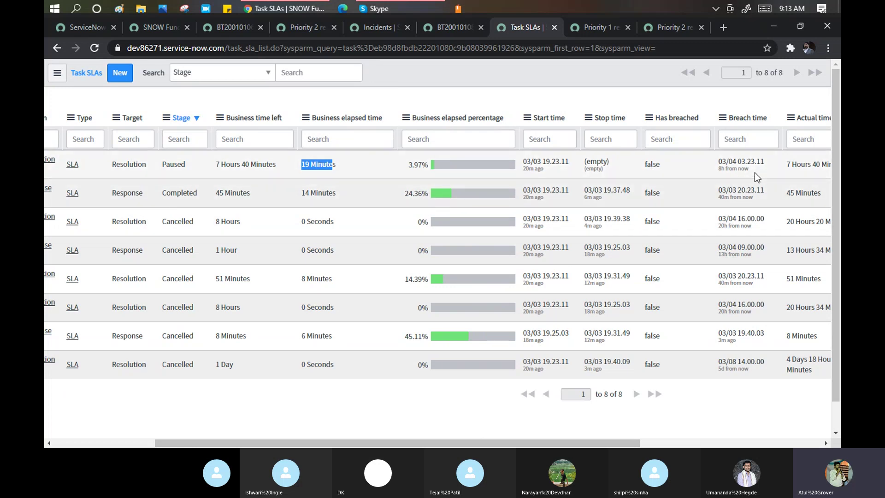
pyautogui.moveTo(764, 162)
pyautogui.mouseDown()
pyautogui.moveTo(742, 162)
pyautogui.moveTo(766, 163)
pyautogui.mouseUp()
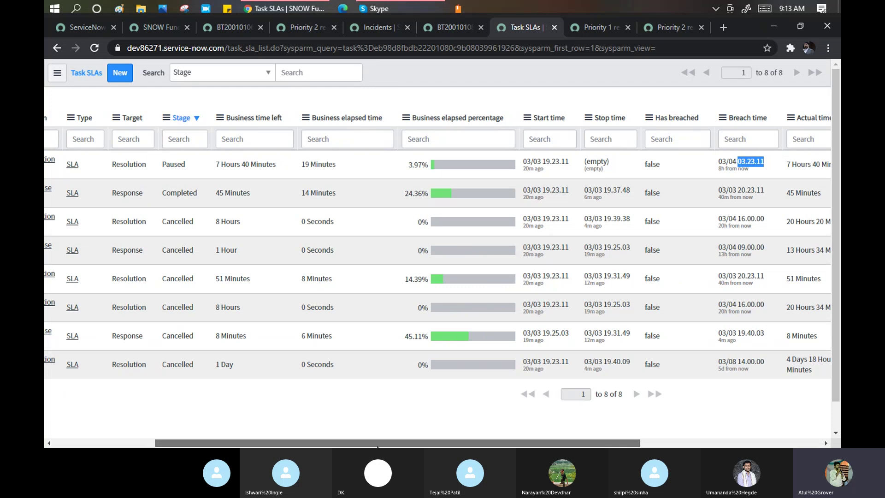
pyautogui.moveTo(380, 443); pyautogui.dragTo(503, 443)
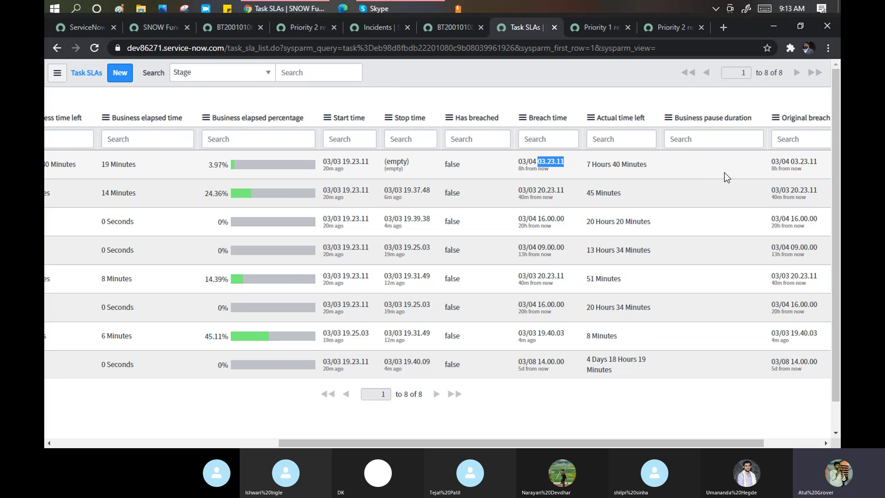
pyautogui.moveTo(640, 444); pyautogui.dragTo(698, 443)
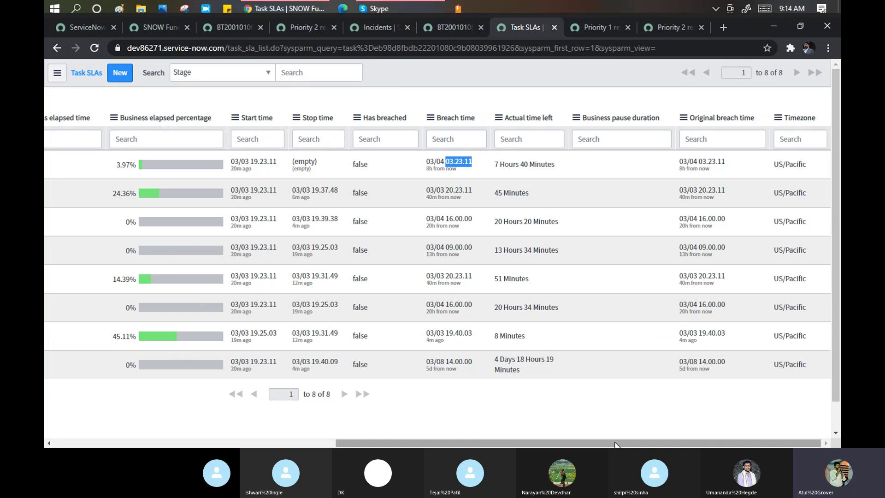
pyautogui.moveTo(616, 444); pyautogui.dragTo(558, 443)
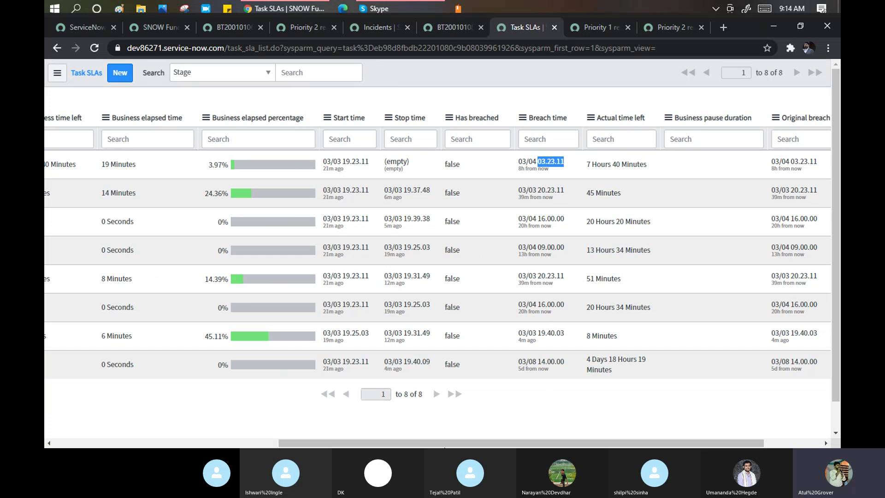
# Step: Remove the Business elapsed percentage column from the Task SLAs list and apply the column settings
pyautogui.moveTo(517, 445); pyautogui.dragTo(326, 445)
pyautogui.moveTo(161, 444); pyautogui.dragTo(117, 438)
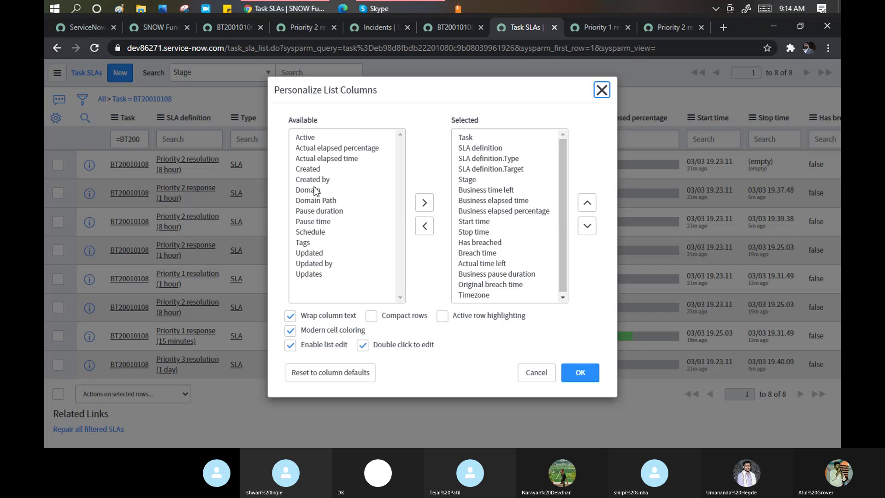
pyautogui.click(312, 159)
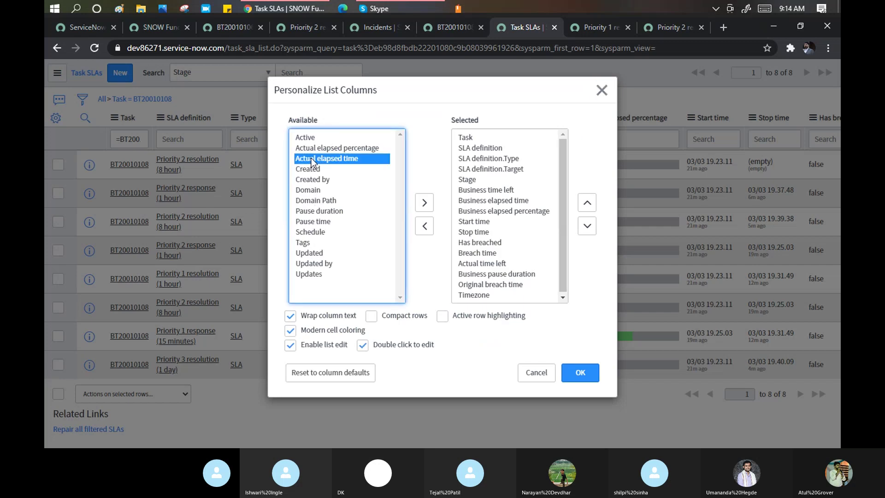
pyautogui.click(489, 275)
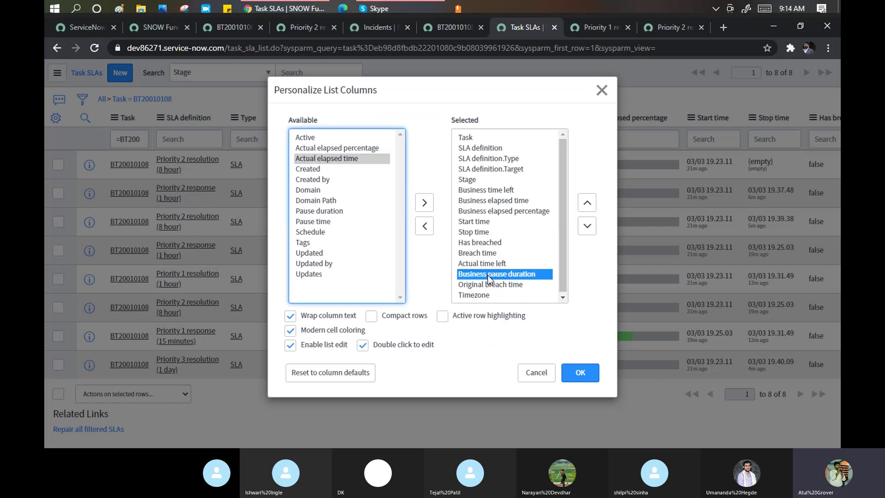
pyautogui.doubleClick(489, 211)
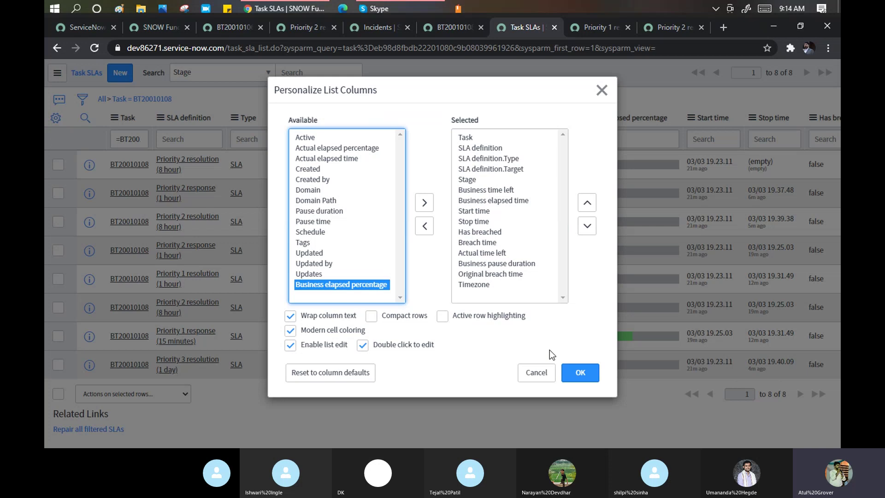
pyautogui.click(582, 382)
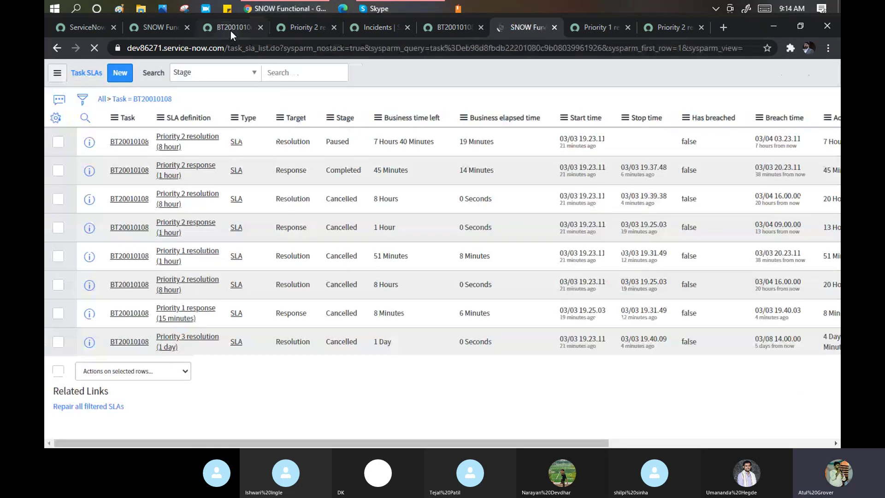
# Step: Open UI Properties, find the "insert" setting, and turn off showing the Save, Insert and Insert and Stay buttons on forms
pyautogui.click(230, 29)
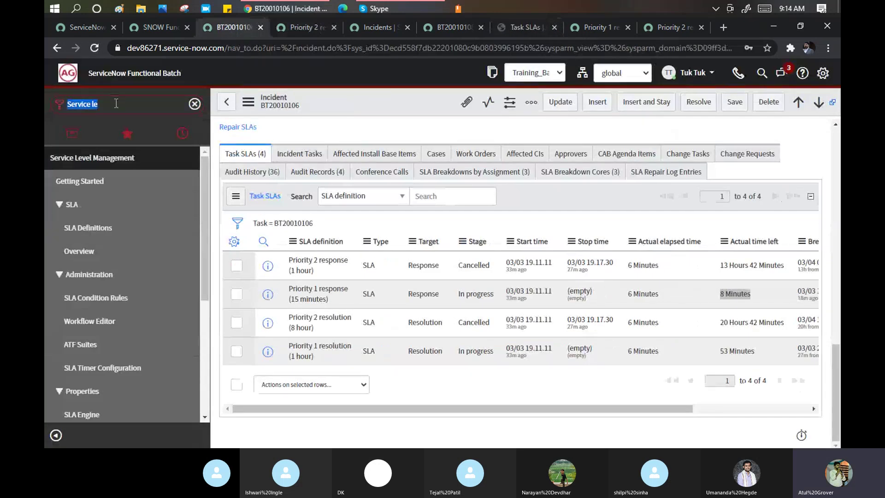
pyautogui.write('u')
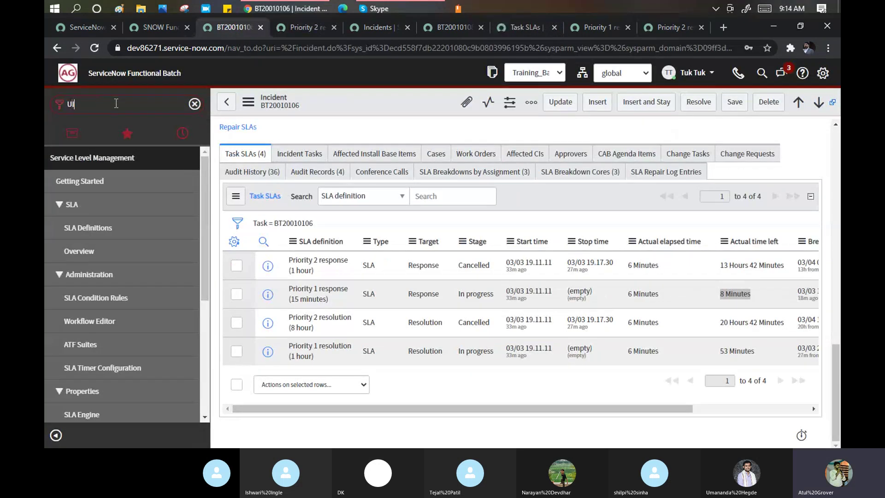
pyautogui.write('I pr')
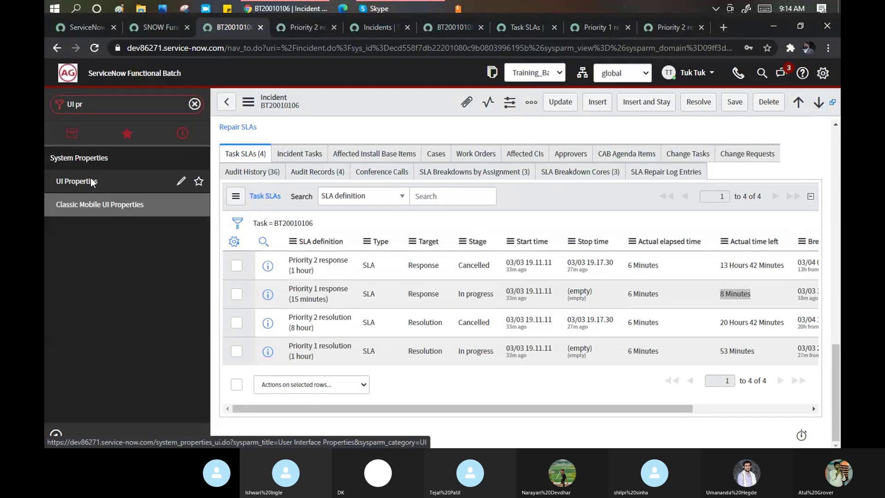
pyautogui.click(92, 182)
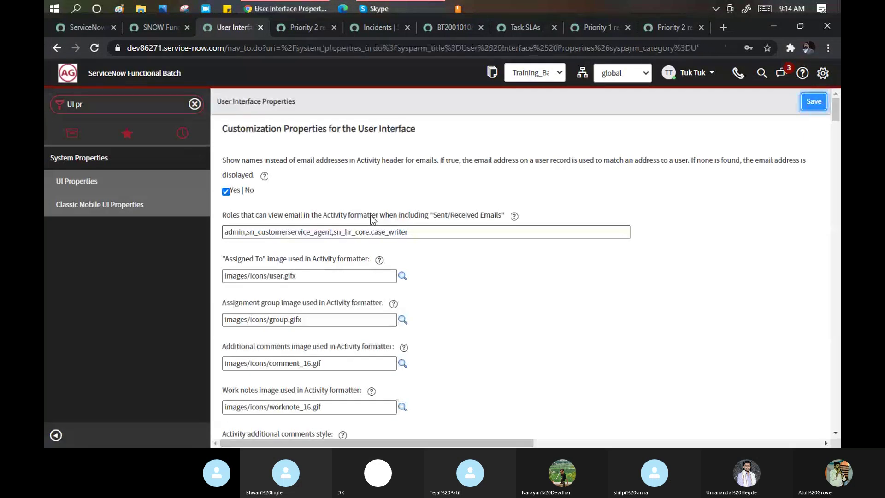
pyautogui.write('insert')
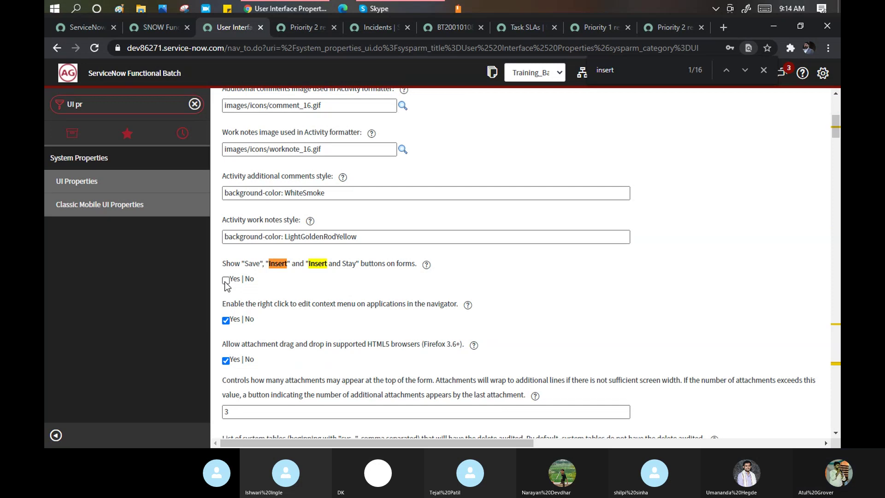
# Step: Turn off showing buttons at the end of the form and save the user interface properties
pyautogui.scroll(-5, 313, 292)
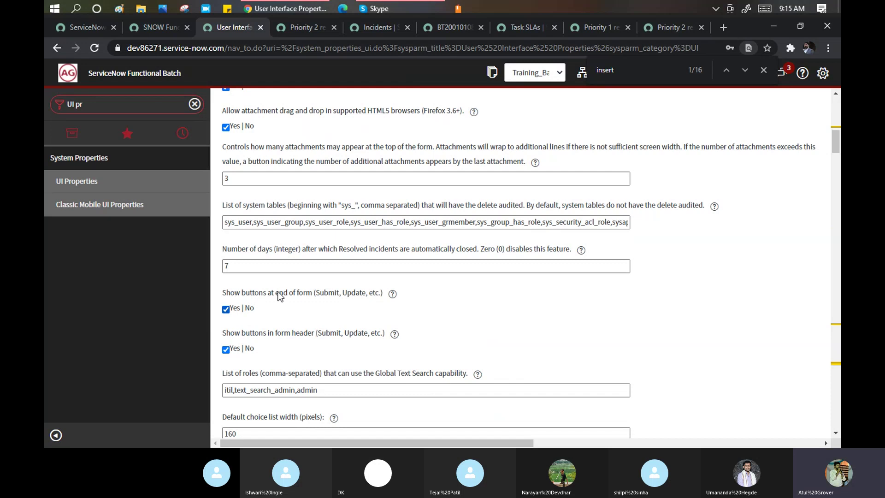
pyautogui.click(226, 310)
pyautogui.scroll(-4, 324, 329)
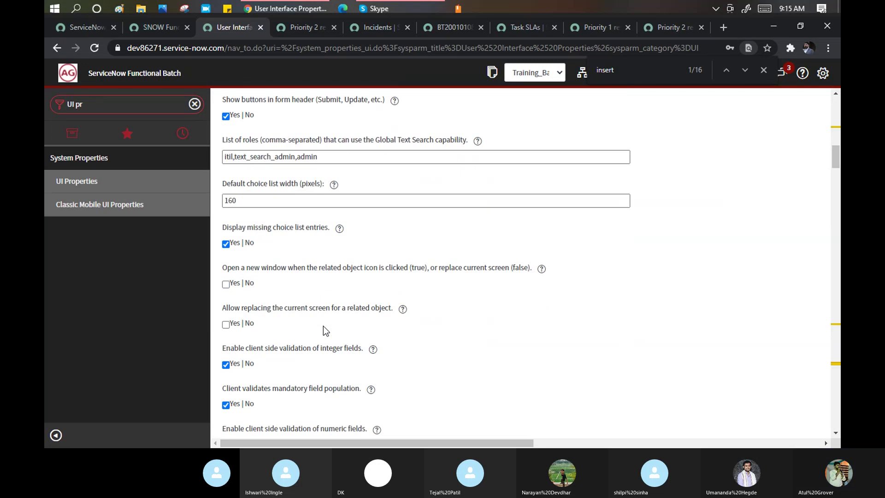
pyautogui.scroll(-2, 324, 329)
pyautogui.scroll(-1, 326, 333)
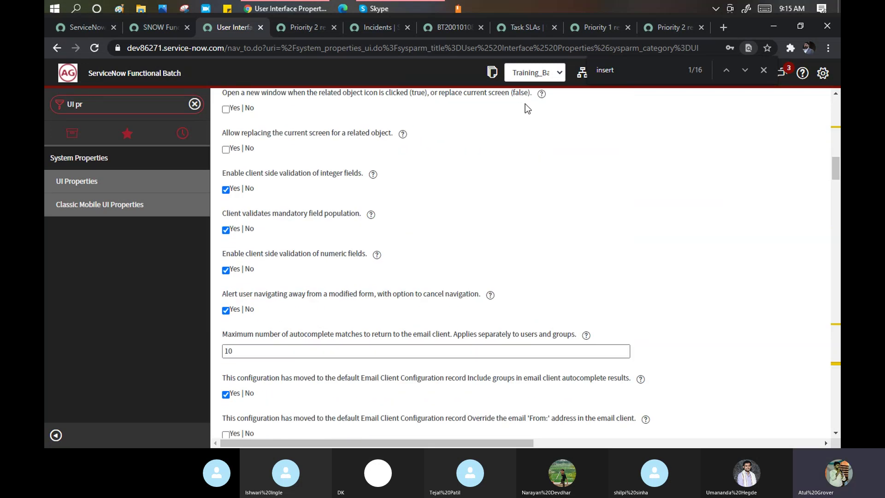
pyautogui.scroll(8, 833, 137)
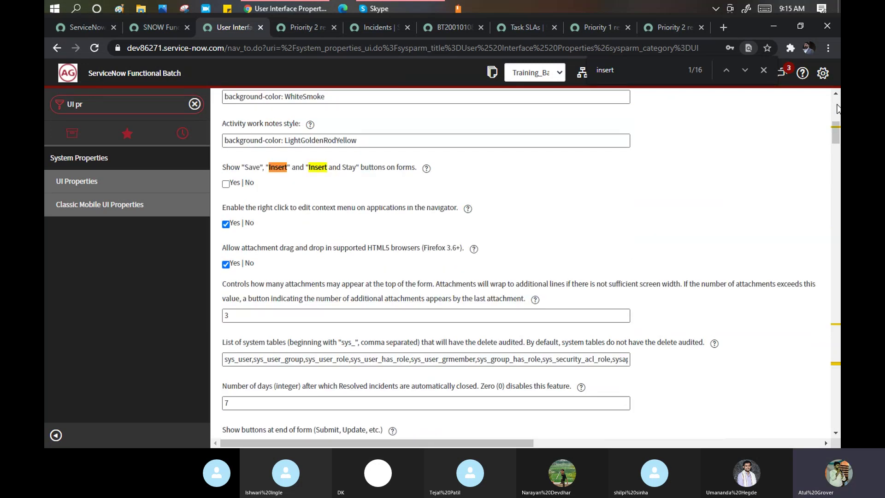
pyautogui.click(822, 103)
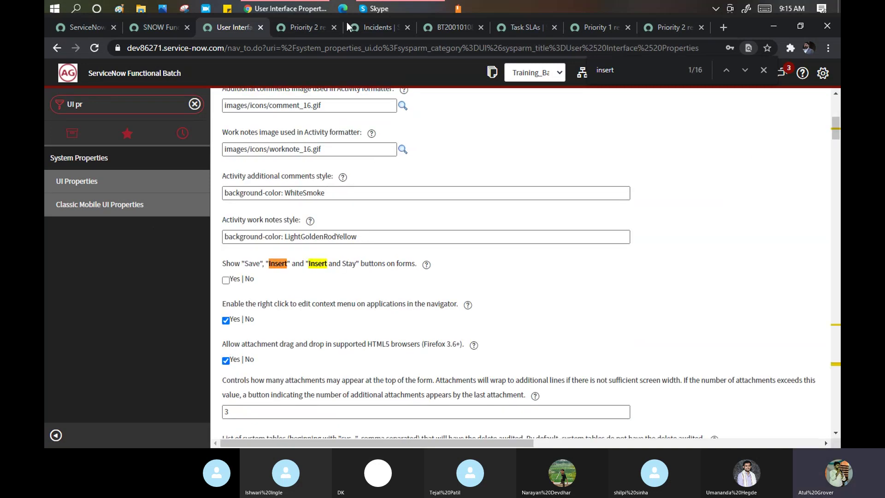
# Step: Check incident BT20010108's state and the Priority 2 resolution SLA's pause and start conditions
pyautogui.click(449, 26)
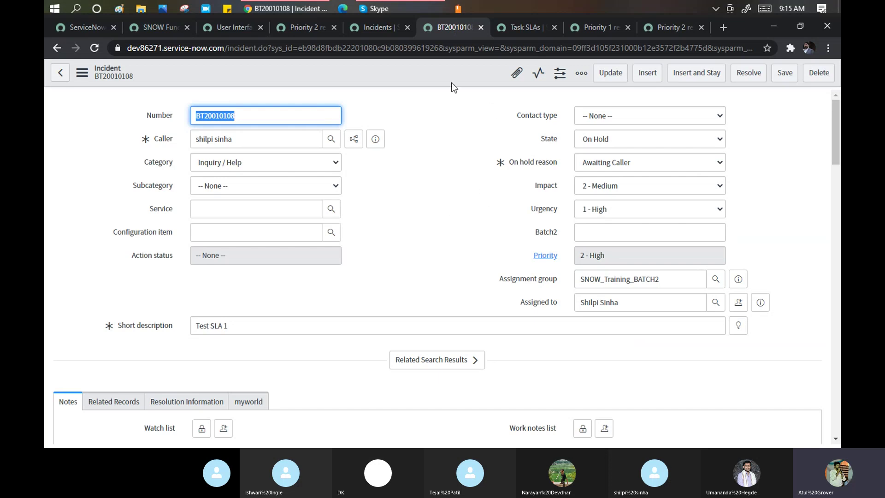
pyautogui.click(306, 25)
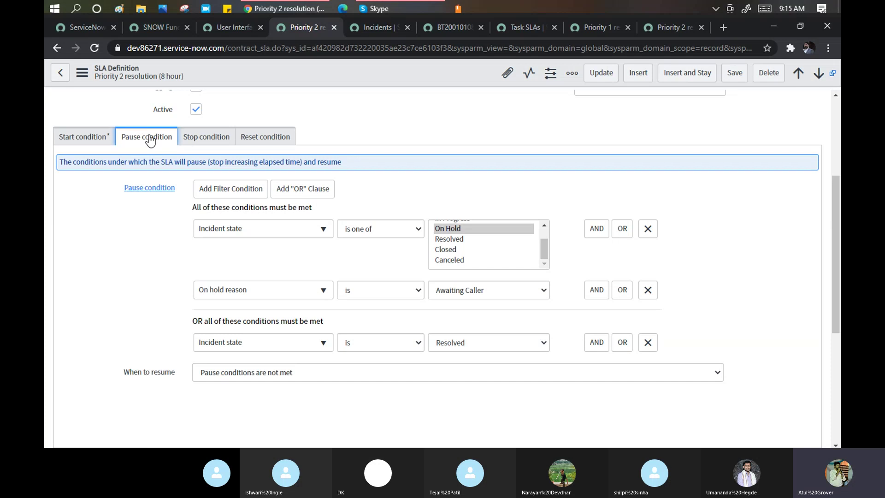
pyautogui.click(83, 136)
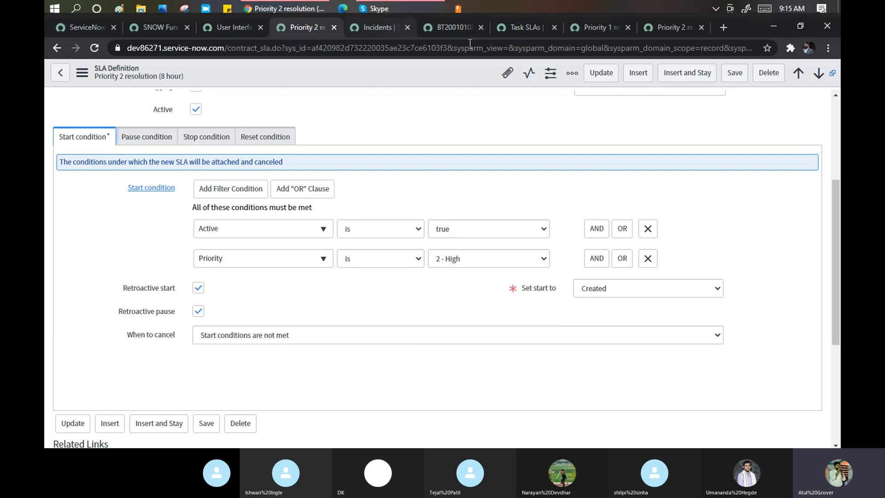
# Step: Try to set incident BT20010108's state to In Progress and save it from the already open form
pyautogui.click(451, 30)
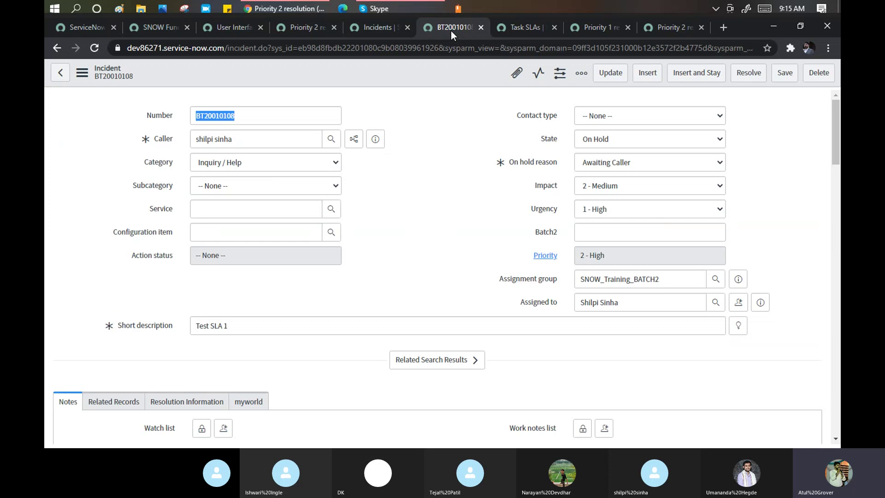
pyautogui.click(626, 140)
pyautogui.click(611, 166)
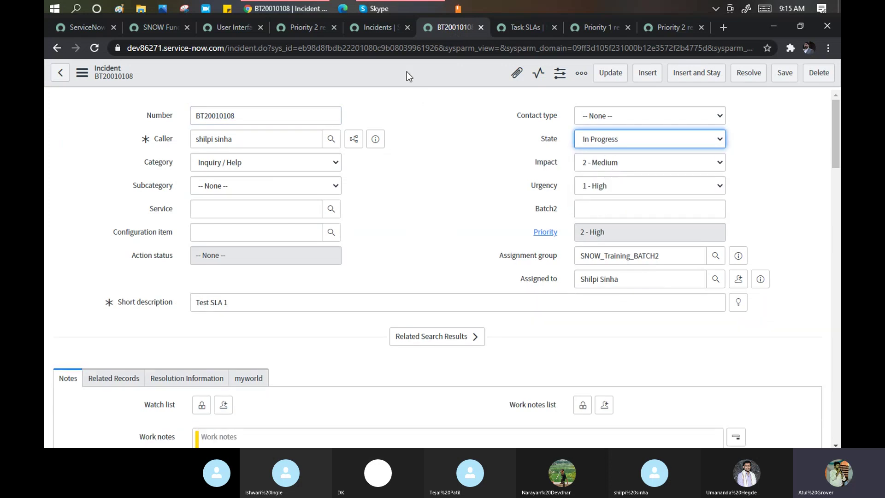
pyautogui.click(785, 74)
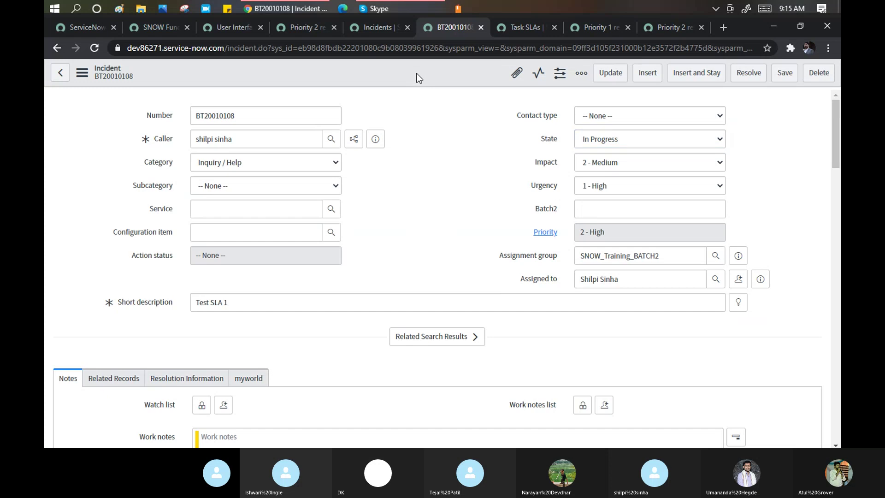
pyautogui.rightClick(416, 74)
pyautogui.click(430, 82)
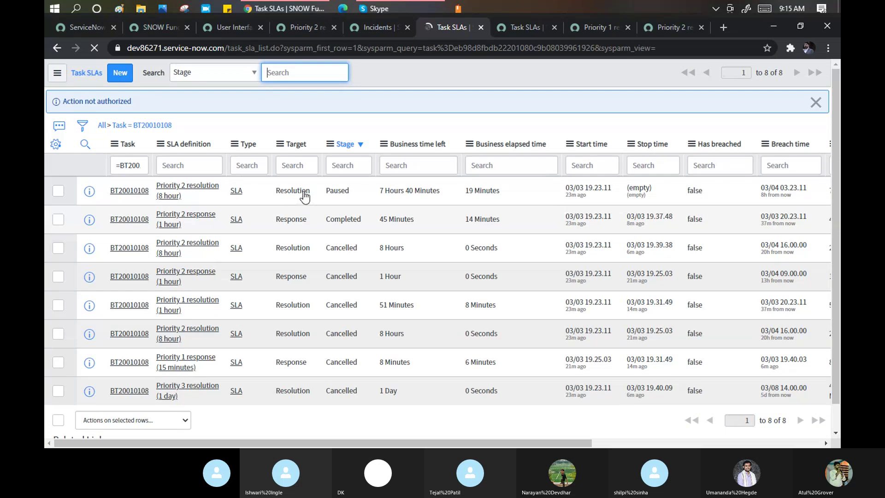
# Step: Refresh the Task SLAs list, show the records matching task BT20010108, and open that incident in a new browser tab
pyautogui.rightClick(457, 74)
pyautogui.click(478, 137)
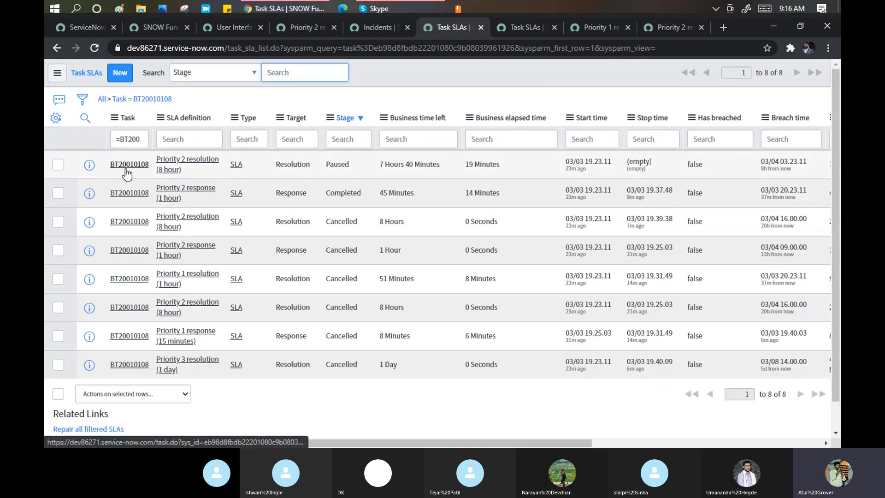
pyautogui.rightClick(128, 169)
pyautogui.click(157, 180)
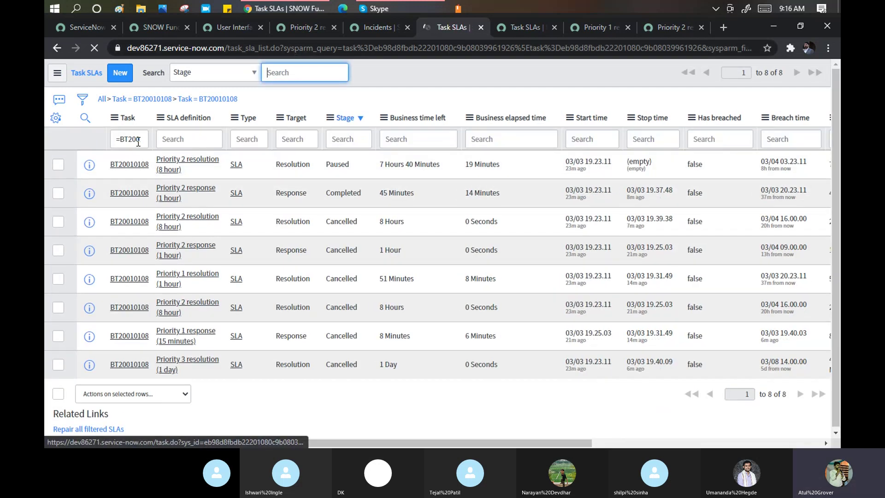
pyautogui.rightClick(140, 167)
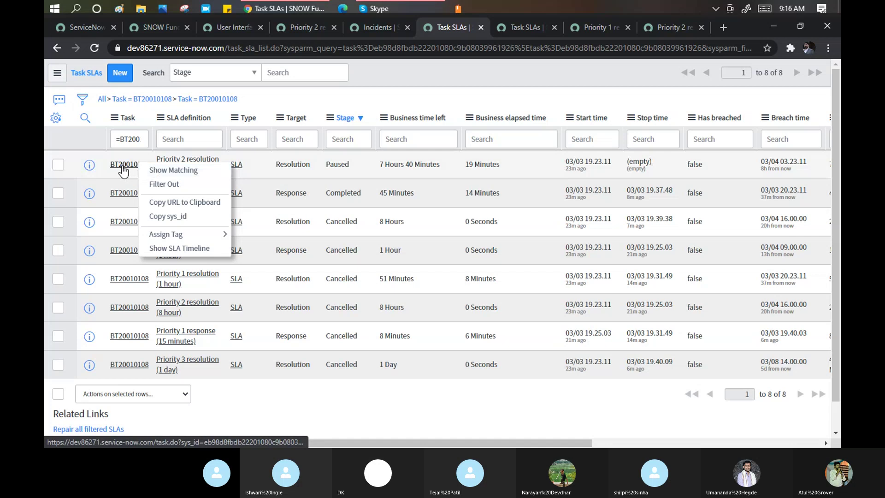
pyautogui.middleClick(123, 165)
pyautogui.click(475, 29)
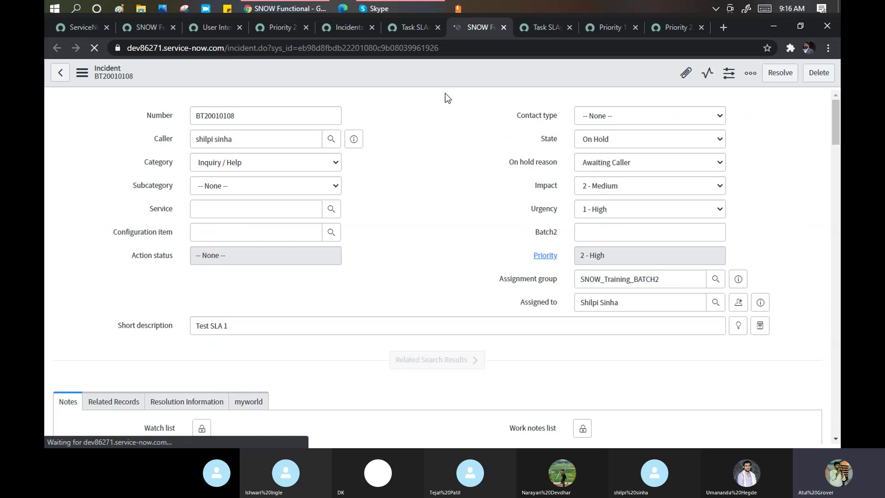
# Step: Set the state of the reopened incident BT20010108 to In Progress and save the record
pyautogui.click(645, 140)
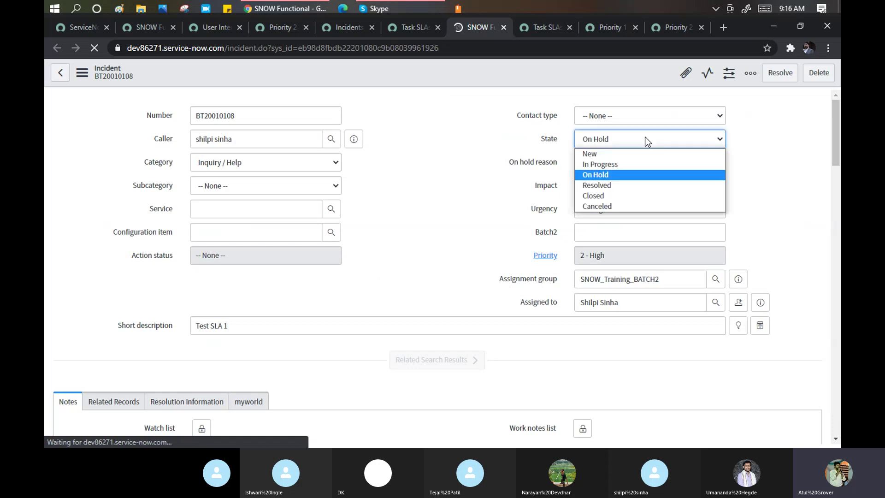
pyautogui.click(612, 165)
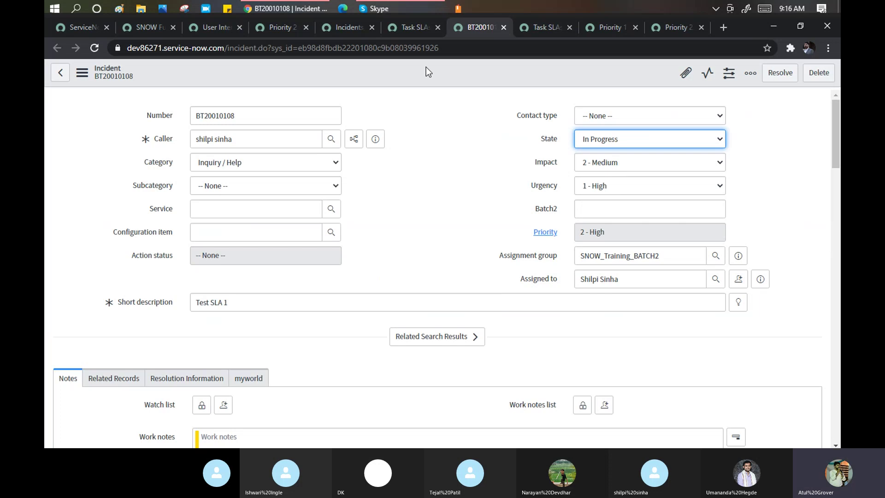
pyautogui.rightClick(410, 68)
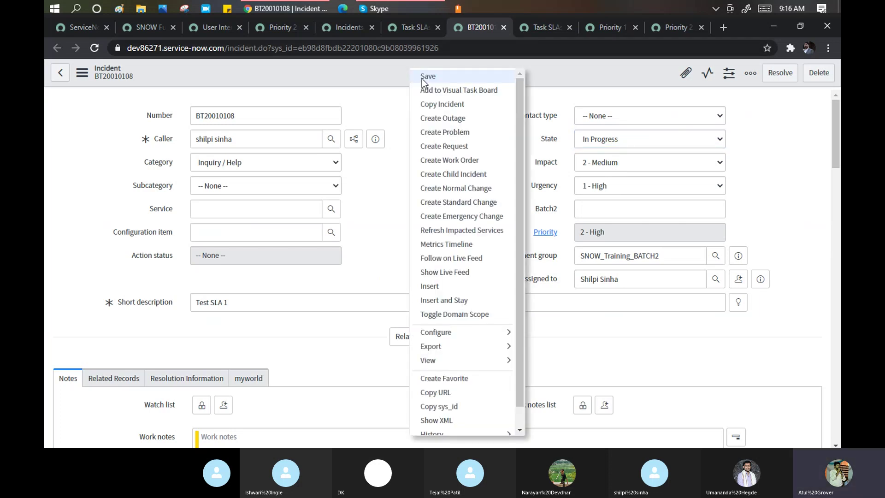
pyautogui.click(423, 76)
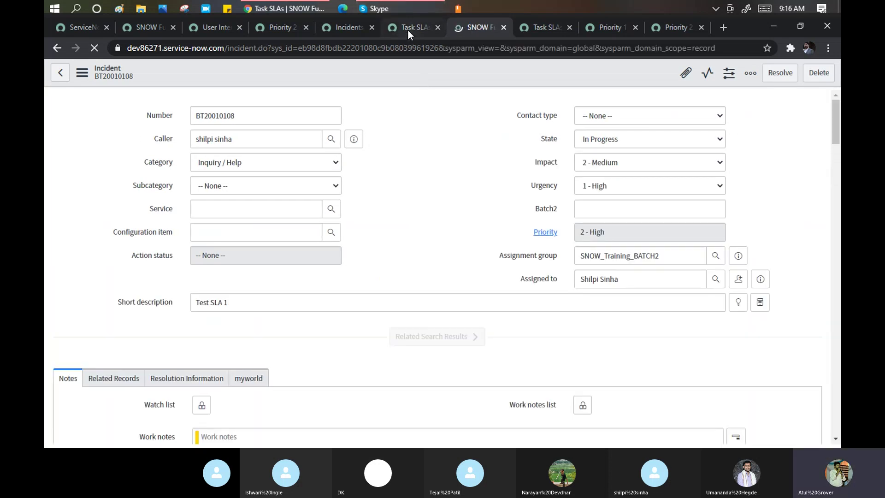
# Step: Refresh the Task SLAs list for BT20010108 and highlight the stage of the uncompleted Priority 2 resolution SLA
pyautogui.click(407, 29)
pyautogui.rightClick(409, 71)
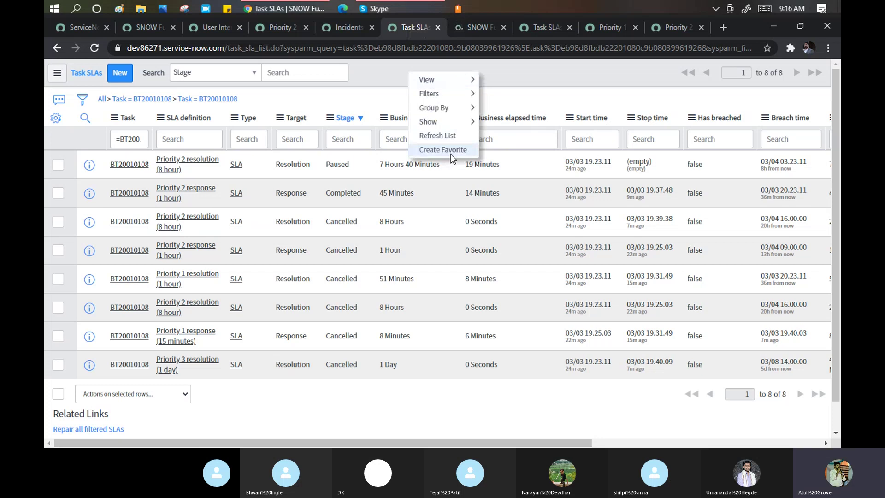
pyautogui.click(442, 136)
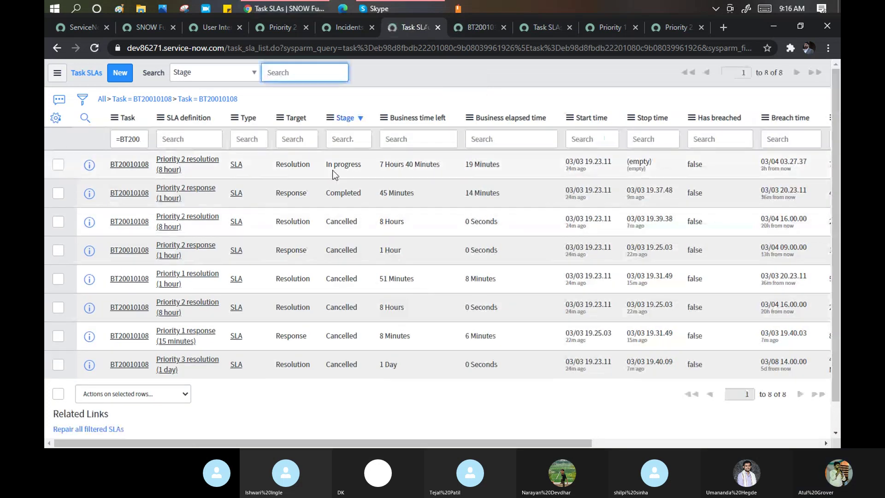
pyautogui.moveTo(326, 164); pyautogui.dragTo(364, 167)
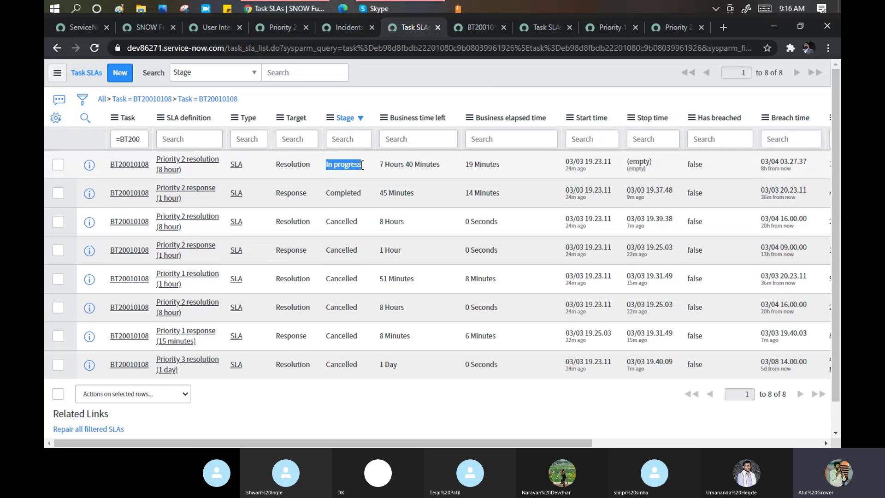
# Step: Check the Priority 2 resolution SLA's start condition, and highlight its business pause duration and breach time in the Task SLAs list
pyautogui.click(279, 28)
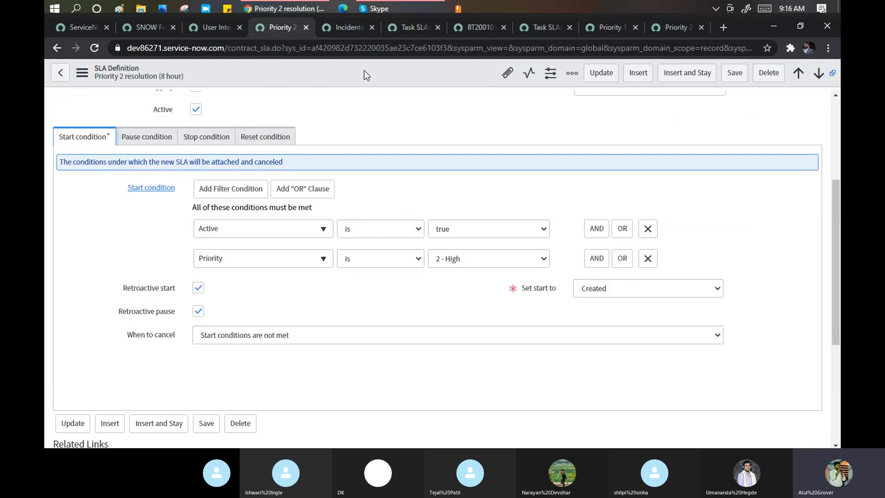
pyautogui.click(417, 26)
pyautogui.moveTo(333, 443); pyautogui.dragTo(563, 443)
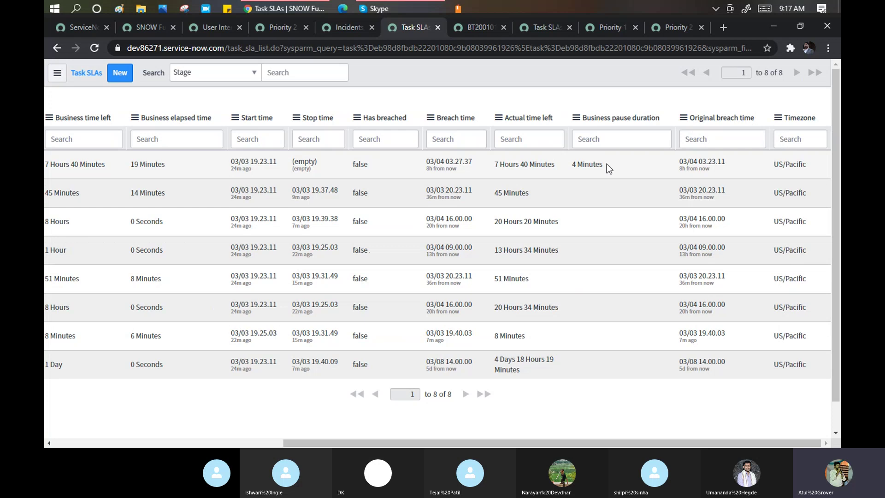
pyautogui.moveTo(604, 165); pyautogui.dragTo(572, 169)
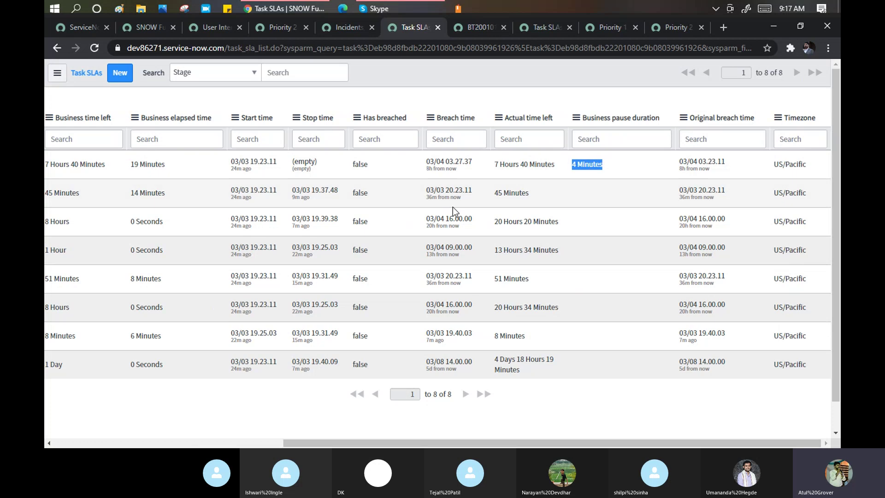
pyautogui.click(447, 162)
pyautogui.moveTo(448, 161); pyautogui.dragTo(468, 161)
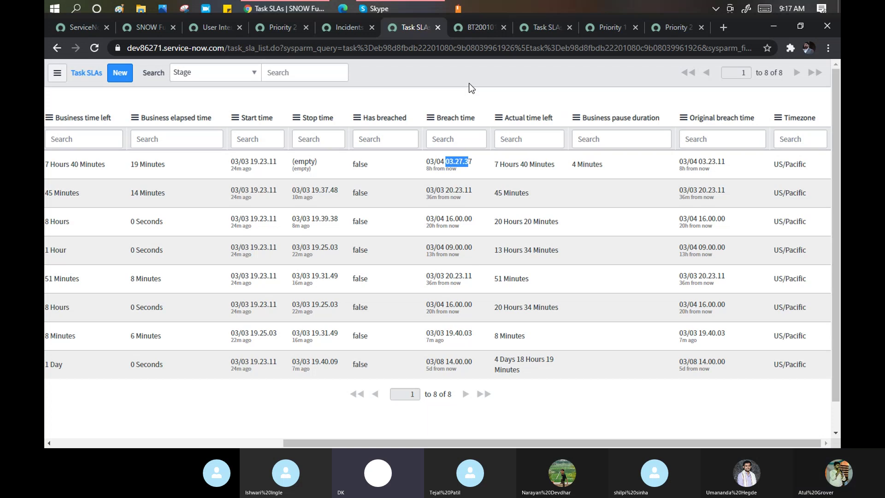
# Step: Compare the SLA definition's Retroactive pause option with the incident's state and the breach times in the Task SLAs list
pyautogui.click(275, 31)
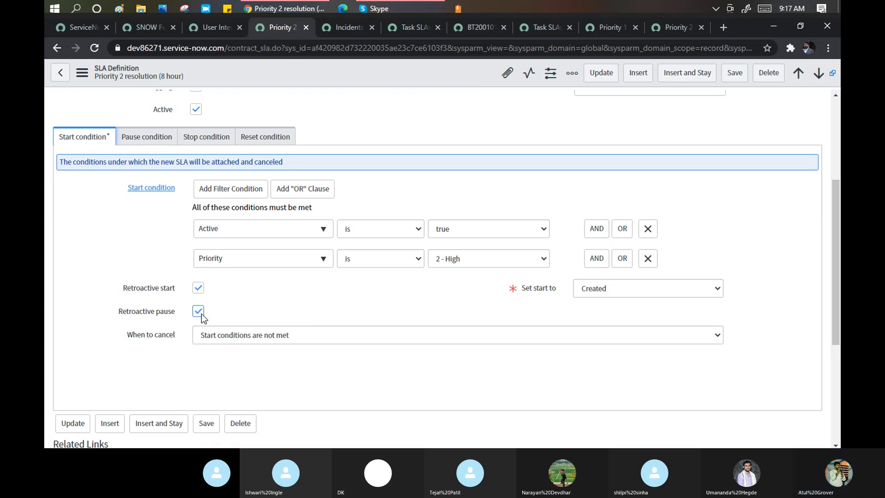
pyautogui.click(476, 29)
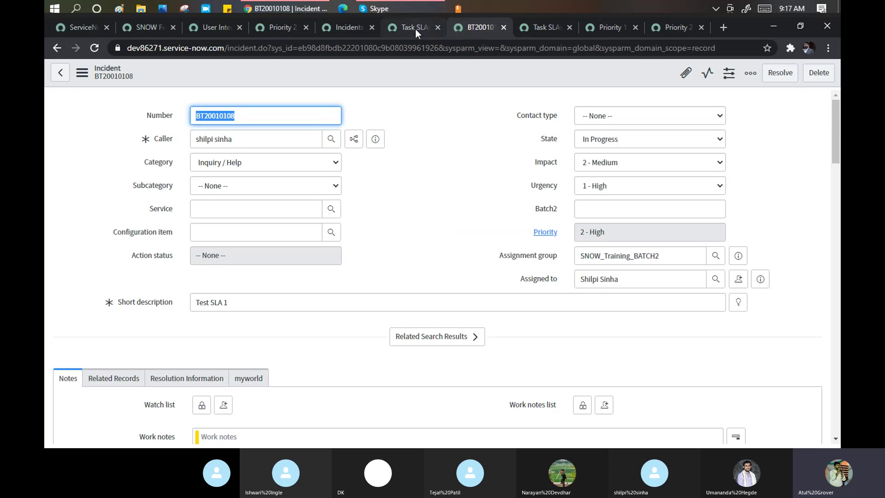
pyautogui.click(416, 29)
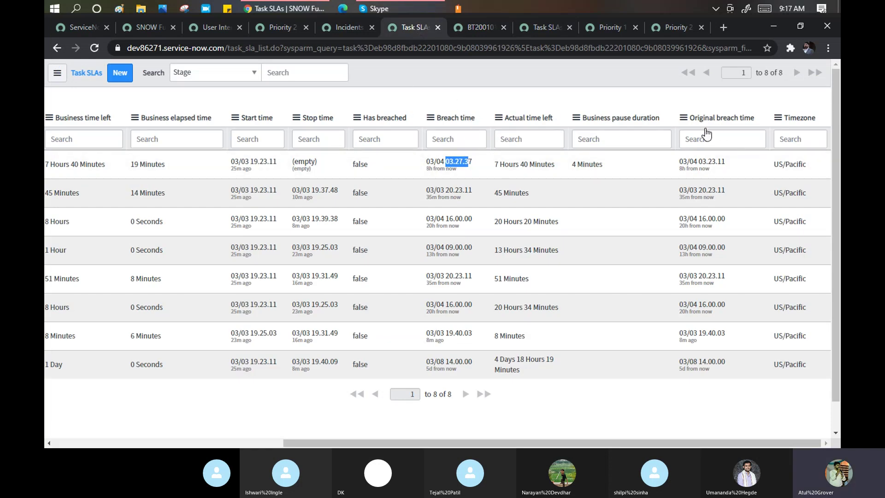
# Step: Highlight the Priority 2 resolution SLA's original breach time and breach time in the Task SLAs list, and check them against its SLA definition
pyautogui.moveTo(726, 162); pyautogui.dragTo(677, 162)
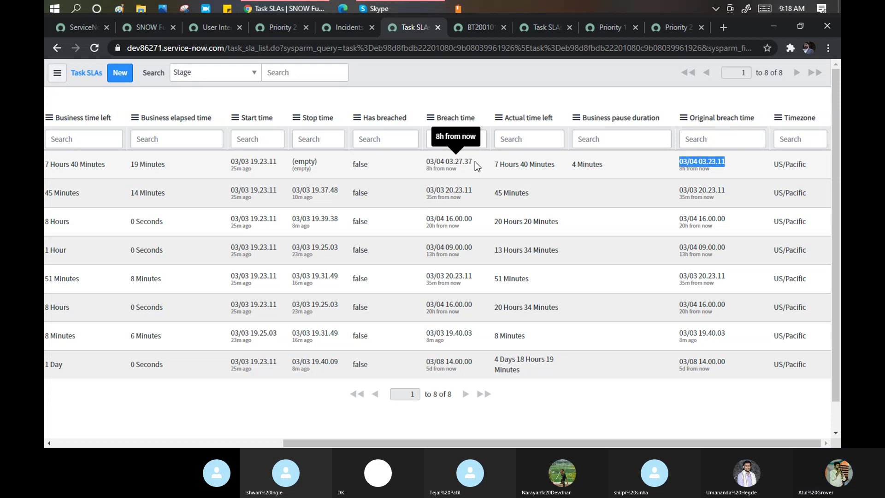
pyautogui.moveTo(474, 161); pyautogui.dragTo(425, 162)
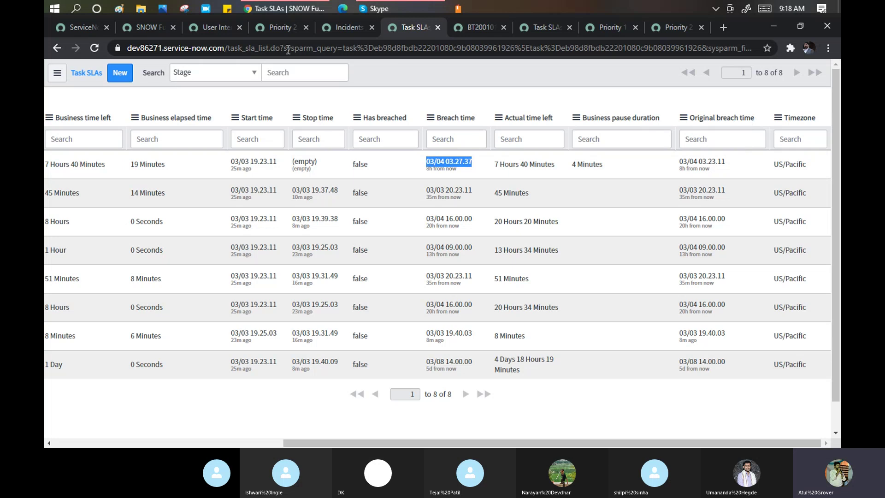
pyautogui.click(280, 26)
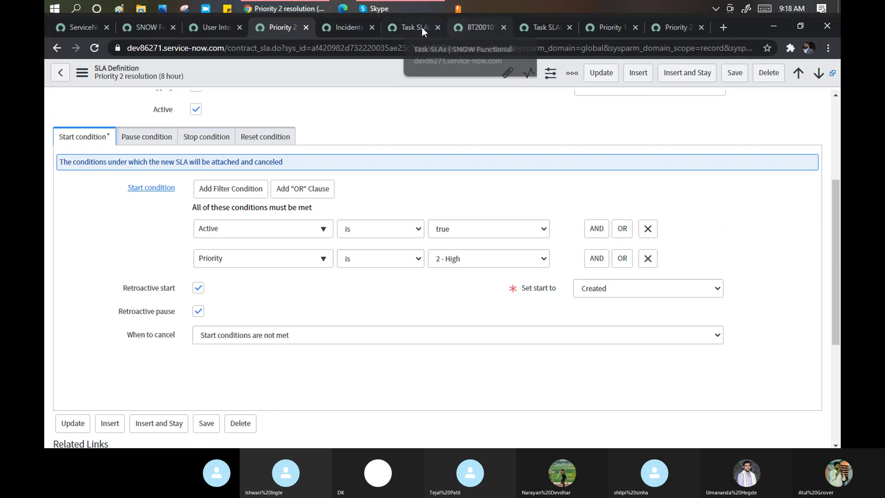
pyautogui.click(409, 27)
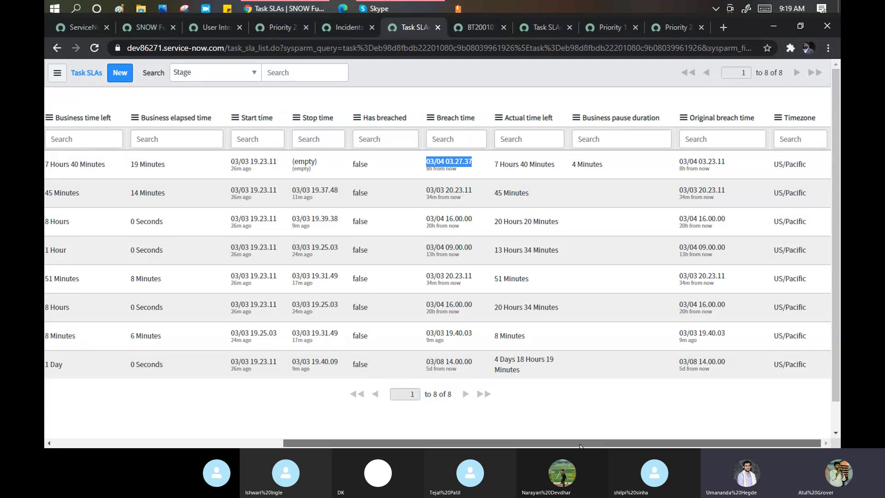
pyautogui.moveTo(580, 446); pyautogui.dragTo(511, 445)
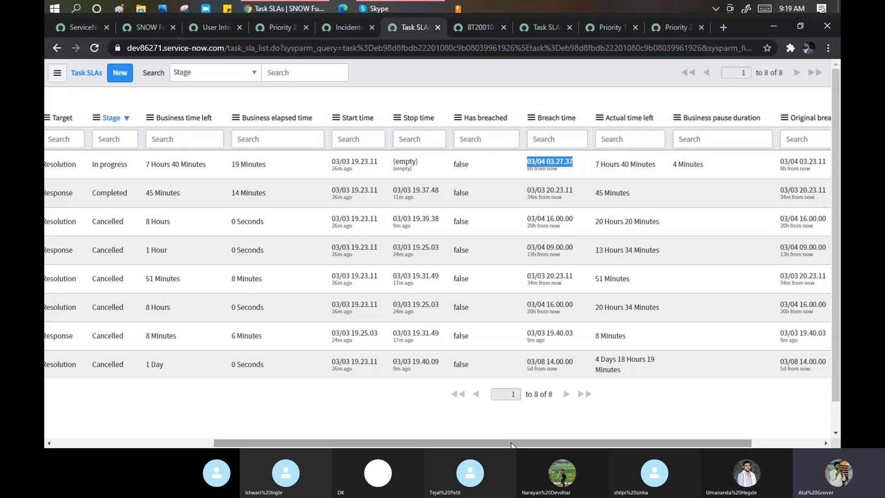
# Step: Disable and re-enable Retroactive pause in the Priority 2 resolution definition, and compare the paused and in-progress Task SLAs lists
pyautogui.click(280, 27)
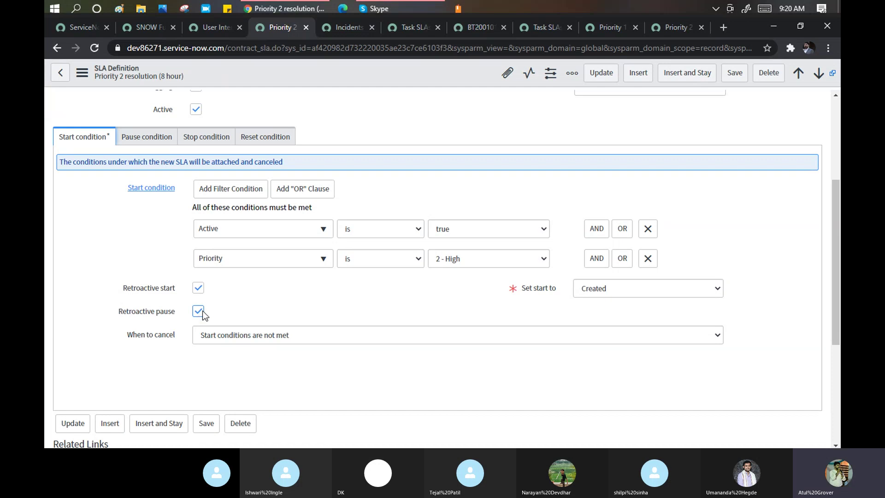
pyautogui.click(203, 312)
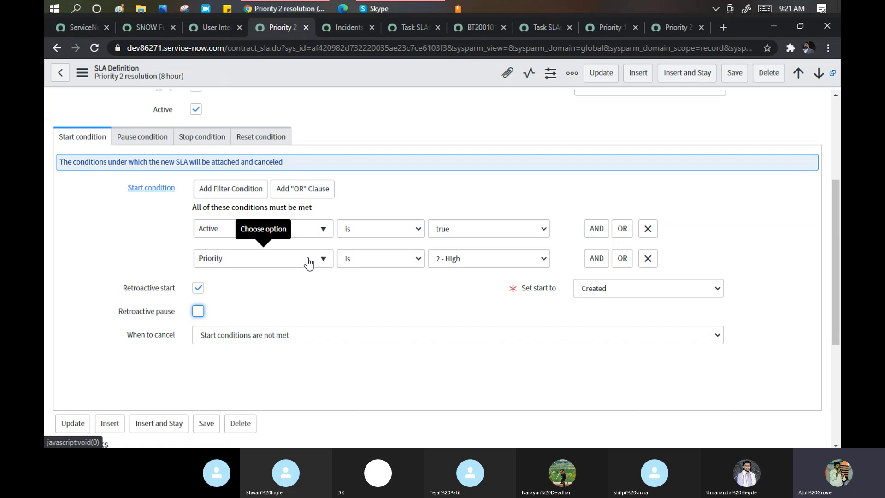
pyautogui.click(198, 311)
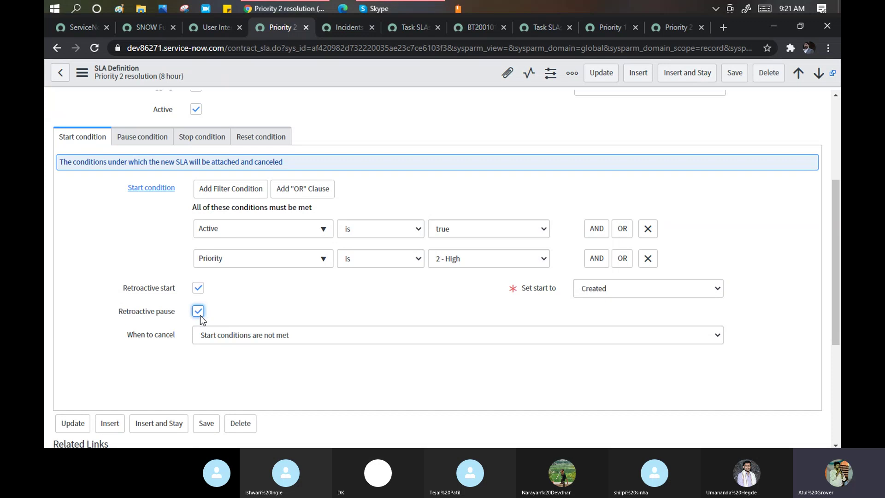
pyautogui.click(536, 29)
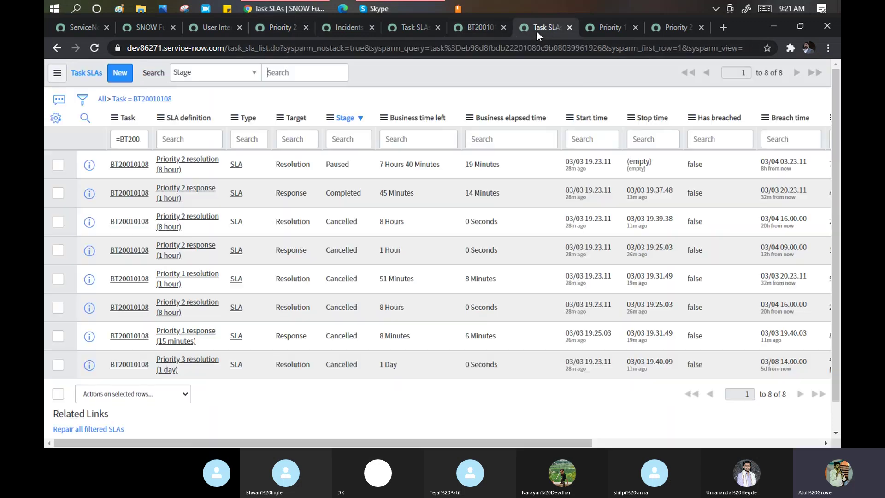
pyautogui.click(424, 28)
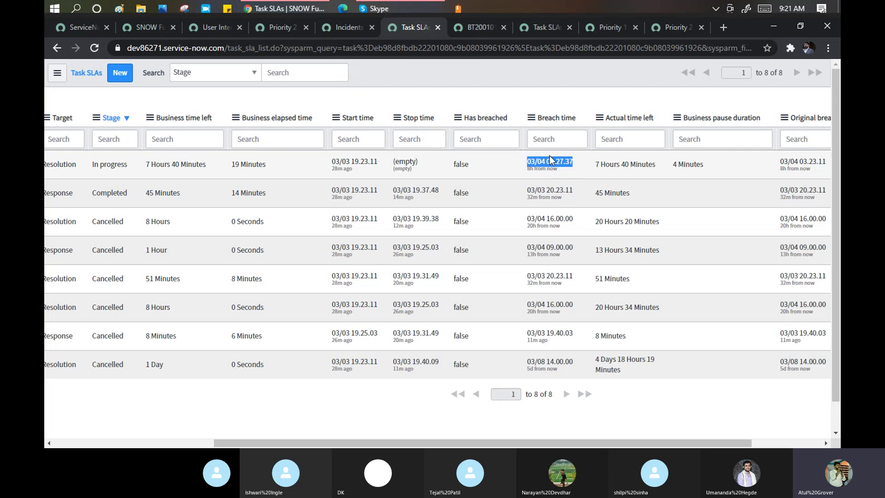
# Step: Return to the Priority 2 resolution definition's start condition and switch Retroactive pause off and back on once more
pyautogui.click(275, 27)
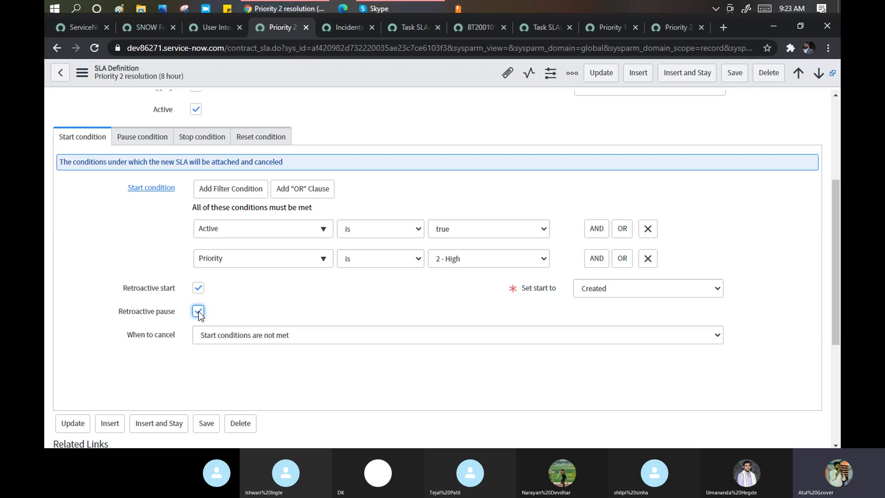
pyautogui.moveTo(172, 293)
pyautogui.click(198, 311)
pyautogui.click(199, 312)
pyautogui.moveTo(163, 314)
# Step: Highlight the in-progress SLA's original breach time in the Task SLAs list and compare it with the breach time and stage
pyautogui.click(413, 29)
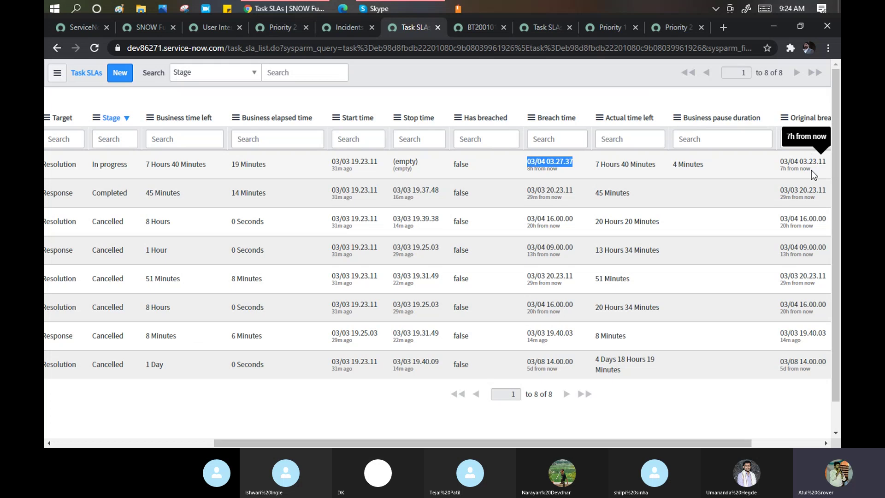
pyautogui.moveTo(804, 161); pyautogui.dragTo(834, 164)
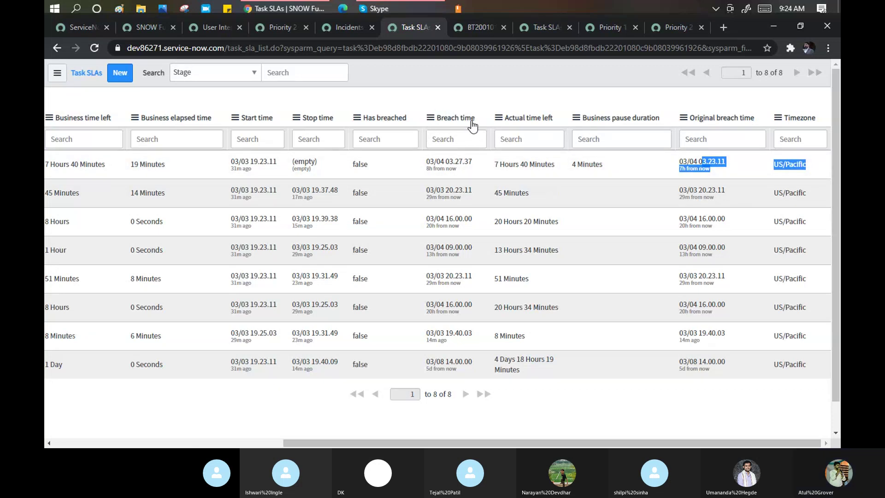
pyautogui.moveTo(471, 125)
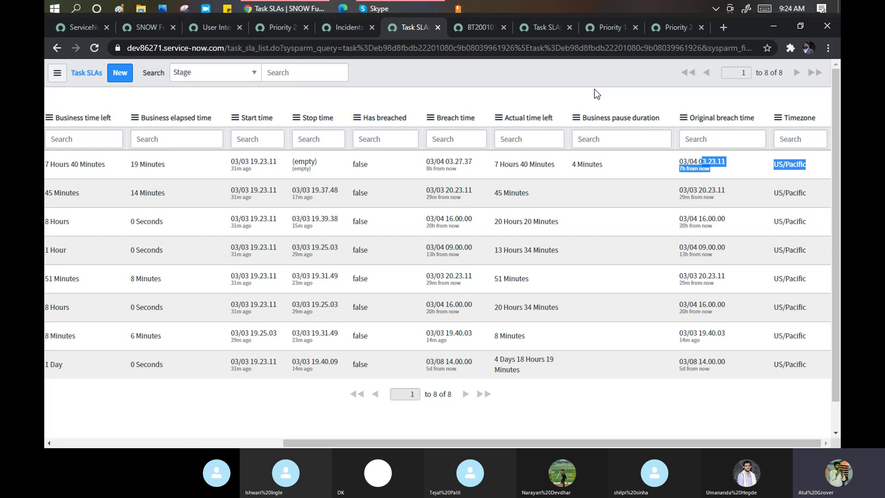
pyautogui.moveTo(313, 443); pyautogui.dragTo(73, 436)
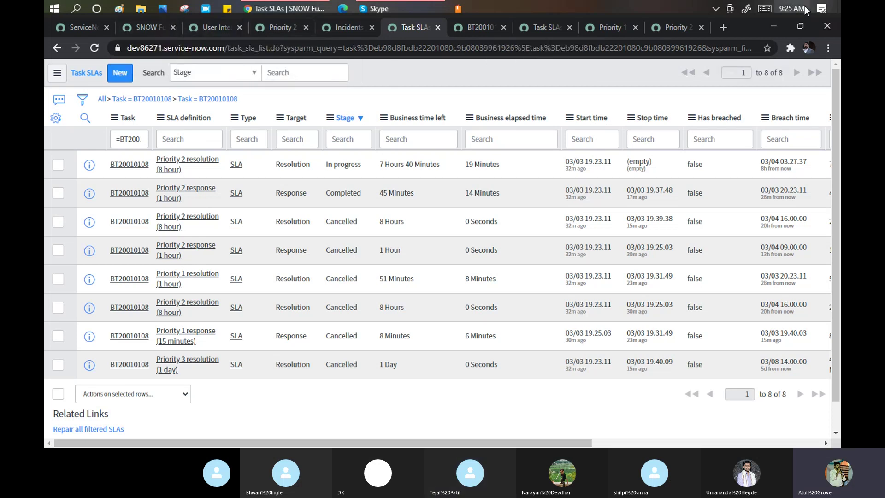
# Step: Check the Priority 2 resolution (8 hour) SLA definition and highlight its flow, SLA notification and escalation flow
pyautogui.moveTo(786, 20)
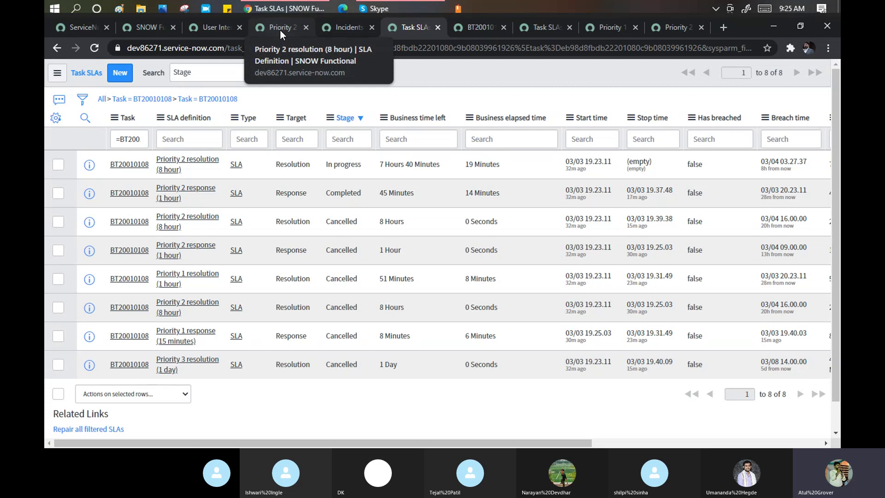
pyautogui.click(212, 25)
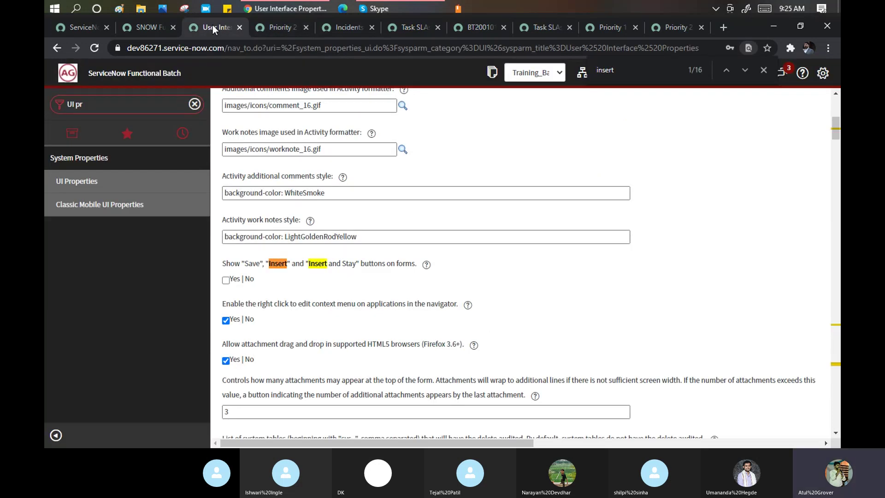
pyautogui.click(329, 28)
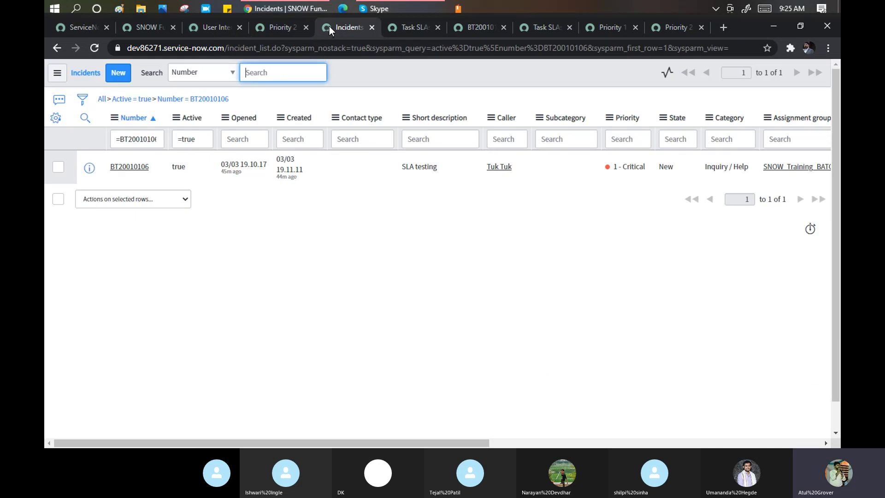
pyautogui.click(278, 27)
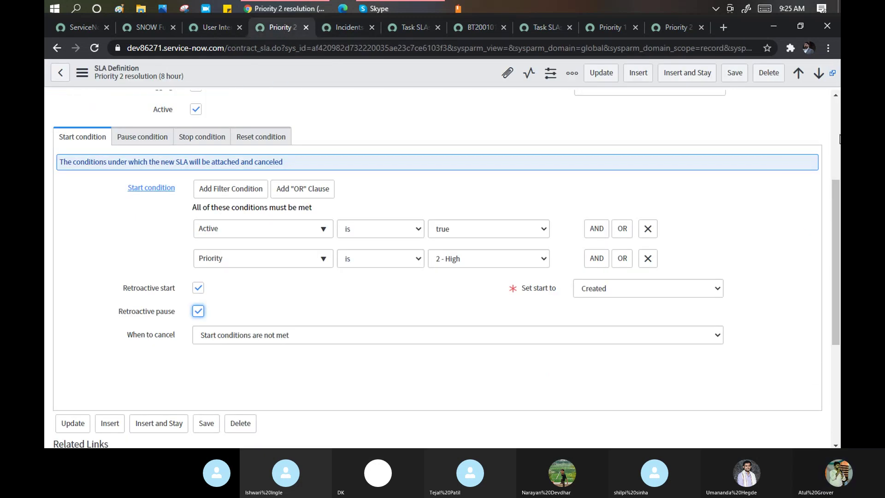
pyautogui.scroll(4, 836, 122)
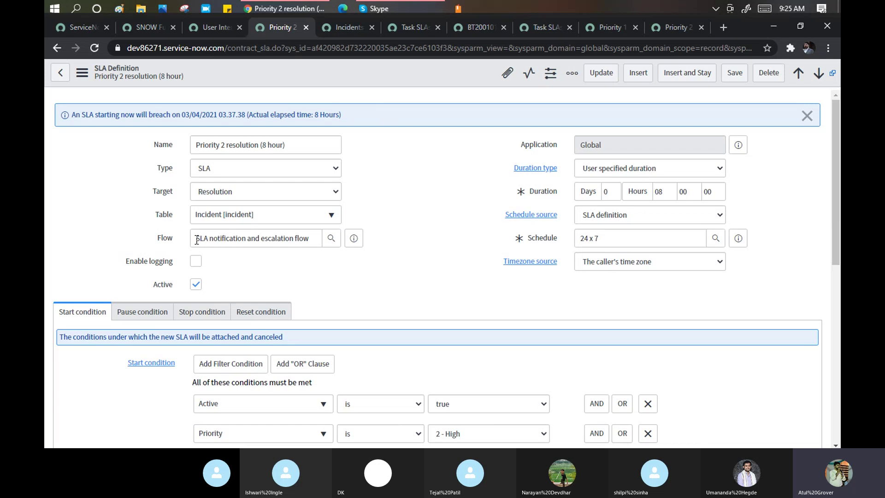
pyautogui.moveTo(195, 239); pyautogui.dragTo(303, 241)
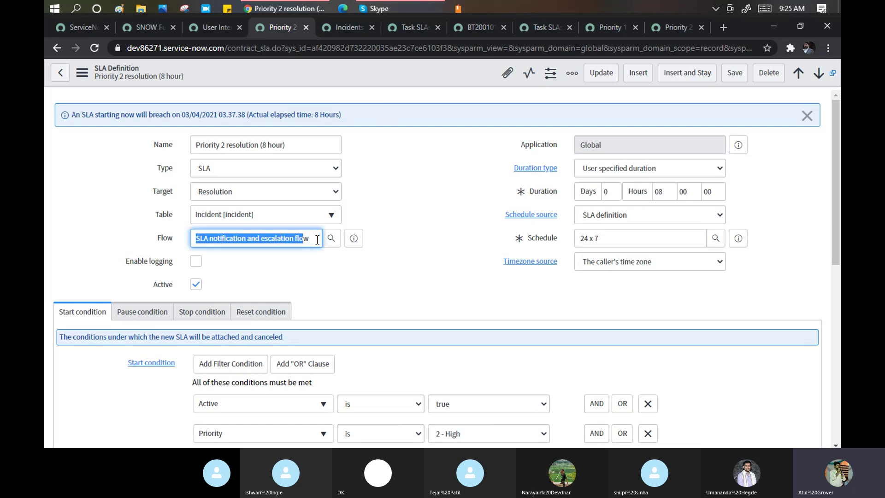
# Step: Highlight the Default SLA flow in the Priority 2 response definition, and review the Priority 2 resolution definition's start condition again
pyautogui.click(674, 30)
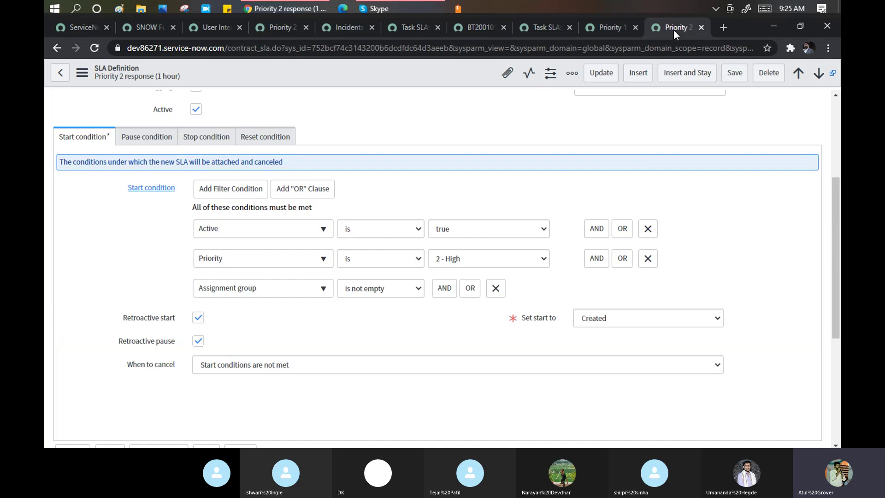
pyautogui.scroll(4, 221, 235)
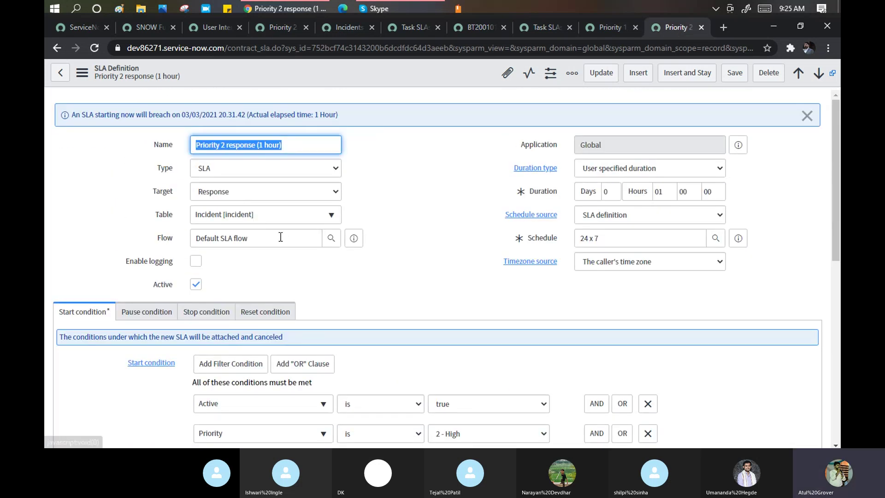
pyautogui.moveTo(280, 237); pyautogui.dragTo(186, 242)
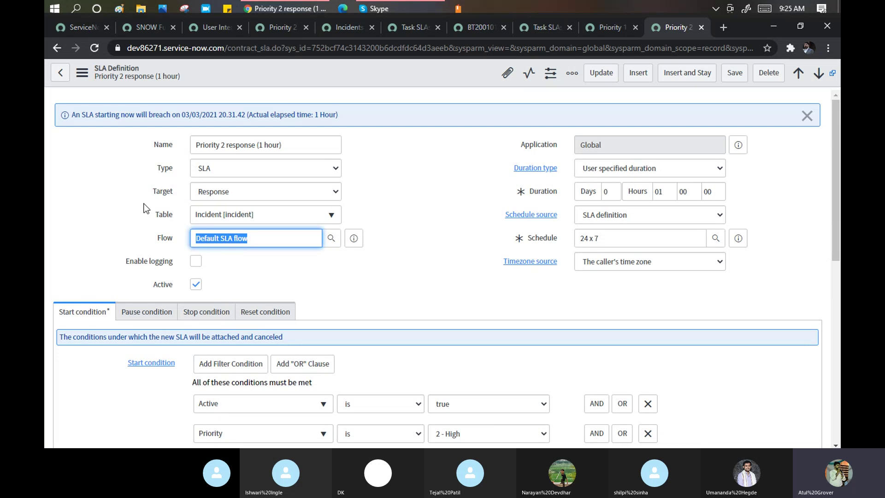
pyautogui.click(347, 26)
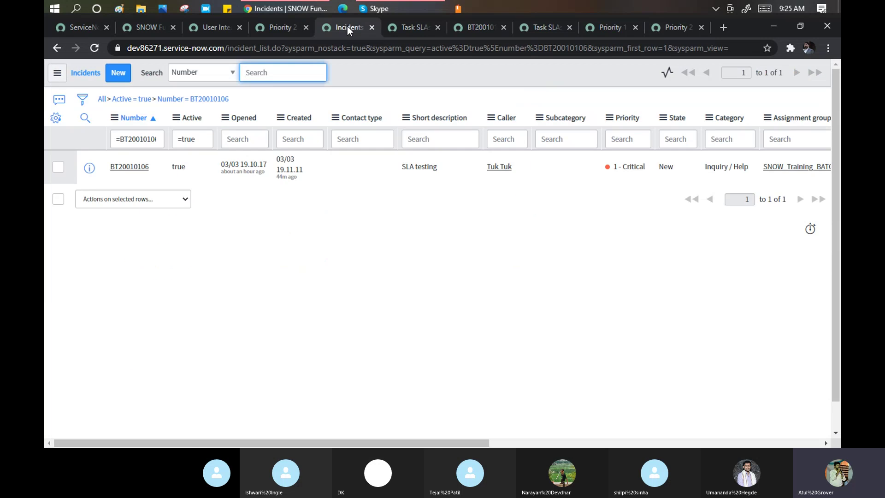
pyautogui.click(277, 29)
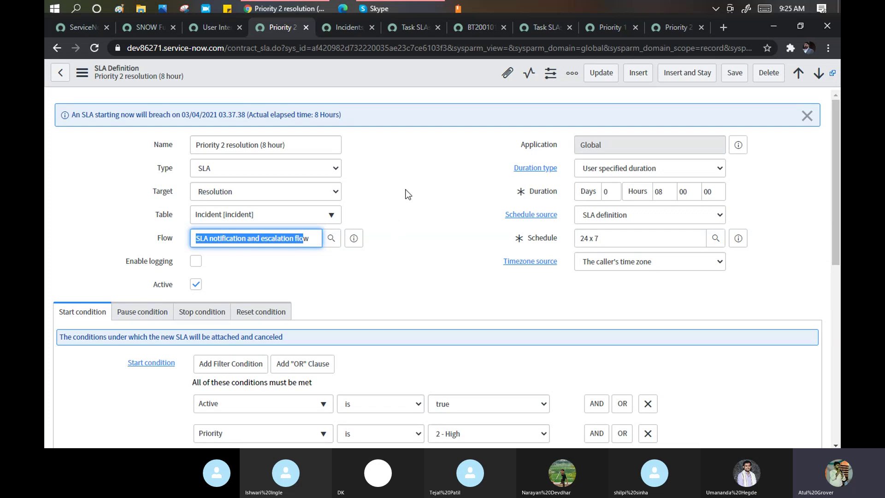
pyautogui.scroll(-4, 411, 194)
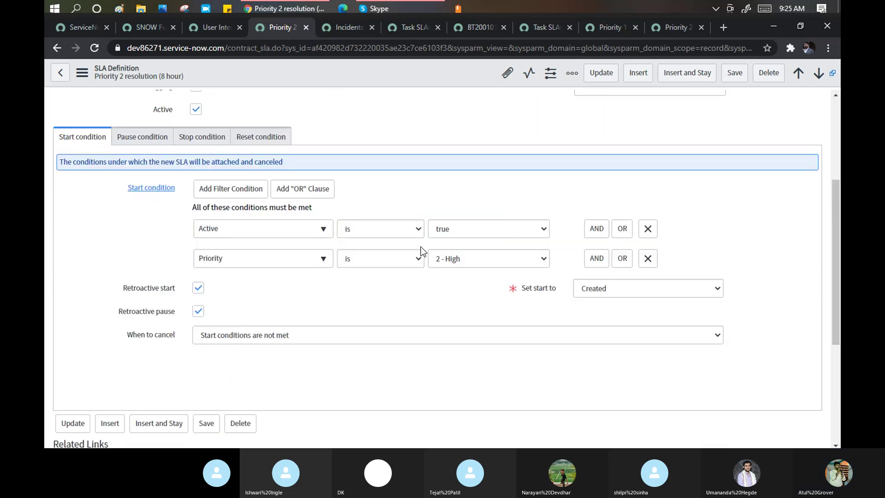
# Step: Filter the navigator for "service le", open SLA Definitions, and start a new SLA definition record
pyautogui.click(210, 32)
pyautogui.tripleClick(119, 110)
pyautogui.write('se')
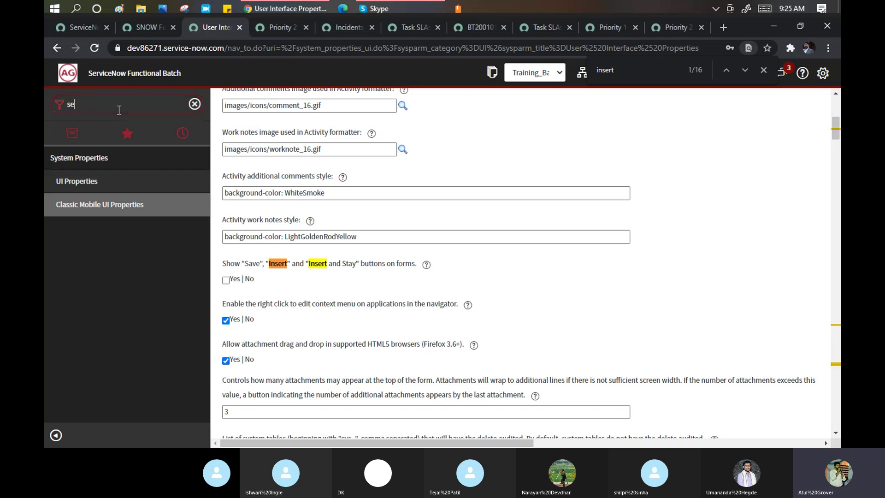
pyautogui.write('rvice le')
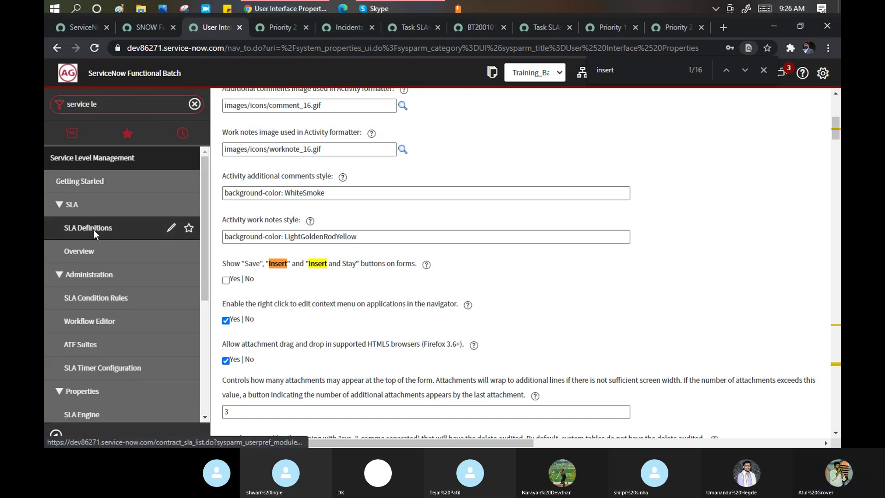
pyautogui.click(93, 229)
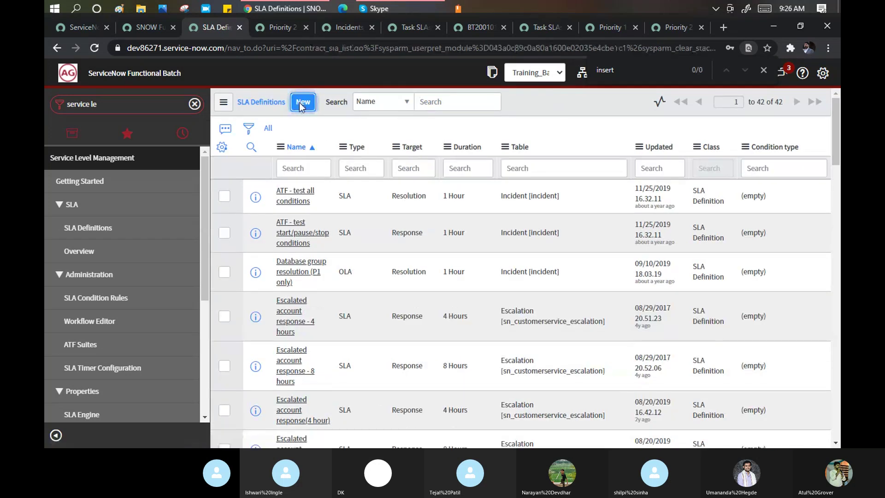
pyautogui.click(301, 105)
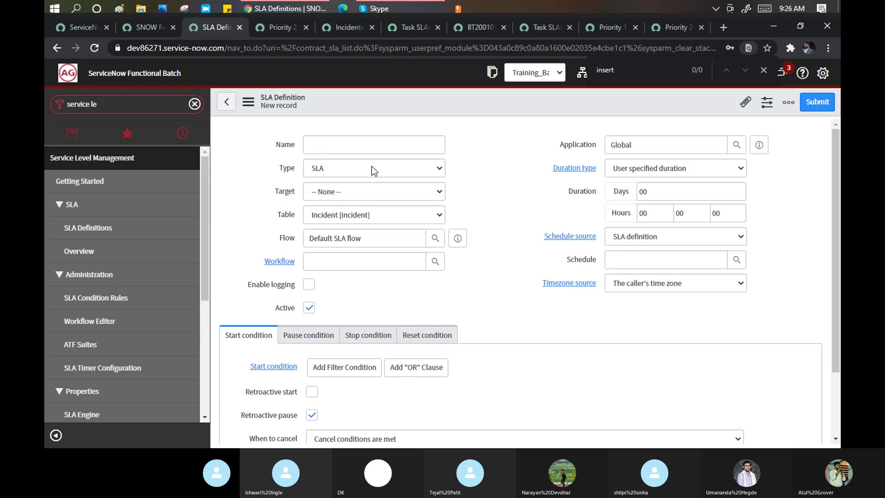
# Step: Name the new SLA definition "P5 Response", keep its type as SLA, and set its target to Response
pyautogui.click(322, 144)
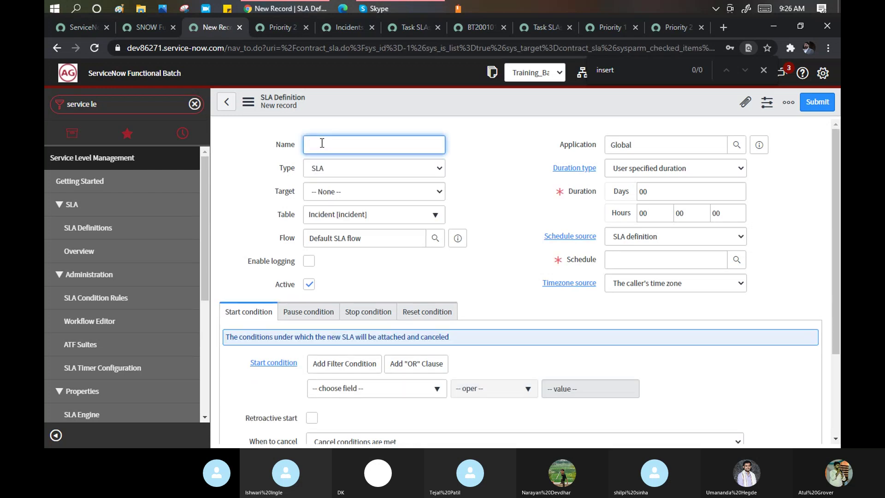
pyautogui.scroll(-3, 321, 143)
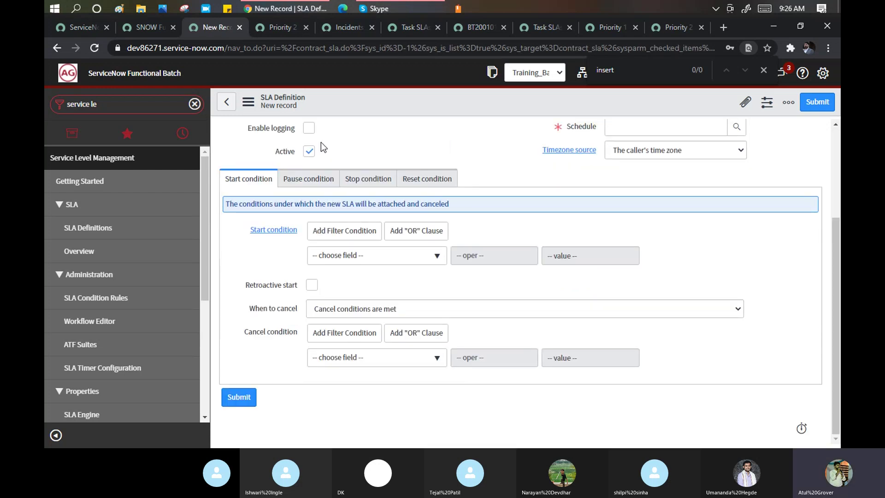
pyautogui.scroll(3, 360, 204)
pyautogui.click(337, 145)
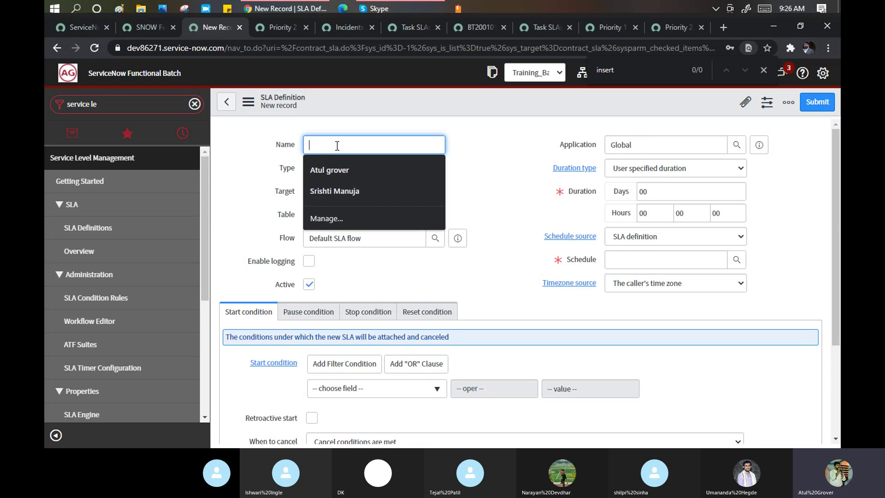
pyautogui.write('P5 R')
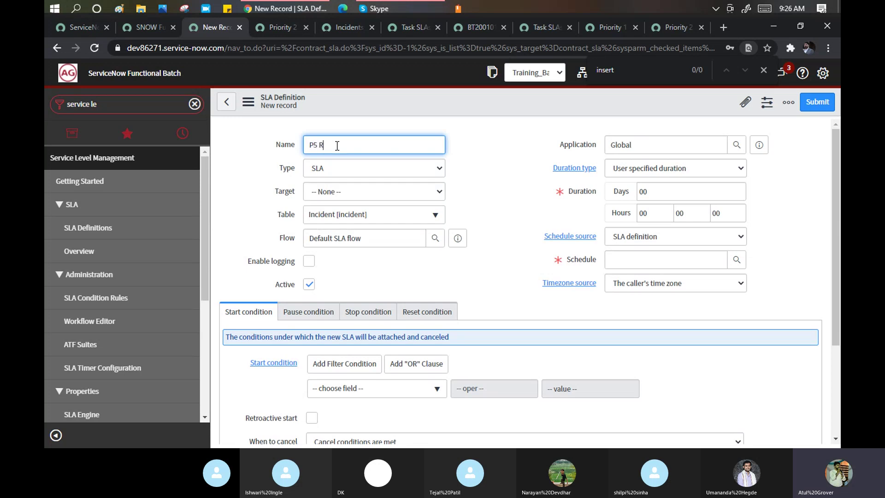
pyautogui.write('esponse')
pyautogui.click(348, 167)
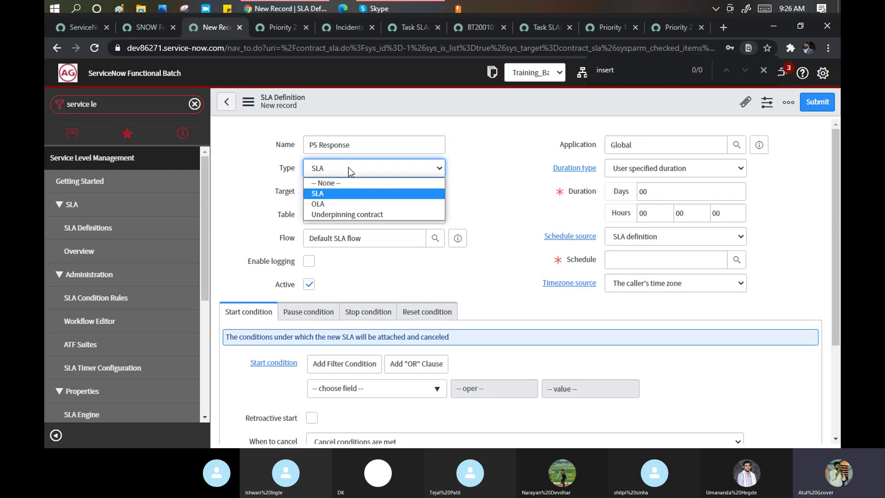
pyautogui.click(348, 167)
pyautogui.click(366, 199)
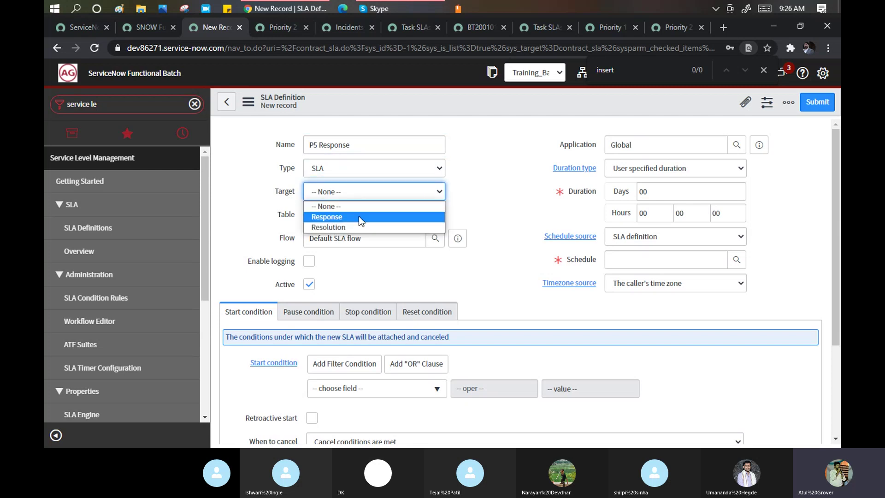
pyautogui.click(359, 217)
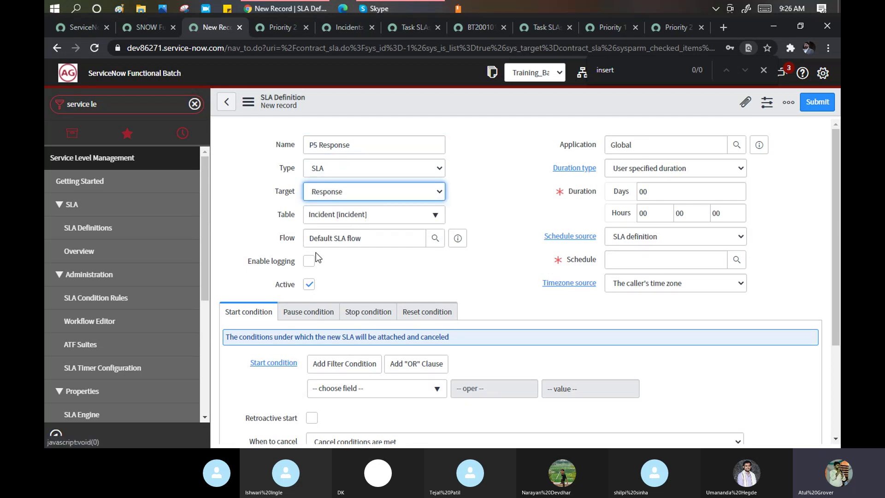
# Step: Highlight the default flow and duration, and set the SLA definition's schedule to 8-5 weekdays excluding holidays
pyautogui.moveTo(308, 236); pyautogui.dragTo(370, 241)
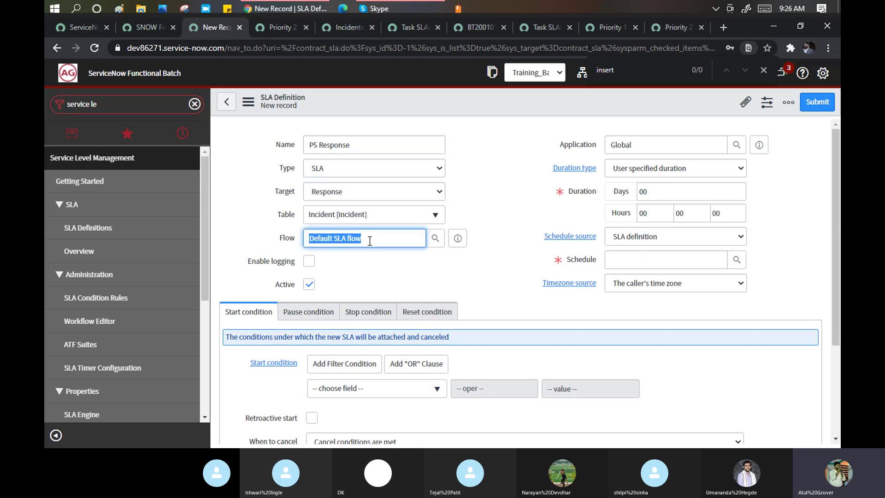
pyautogui.doubleClick(656, 191)
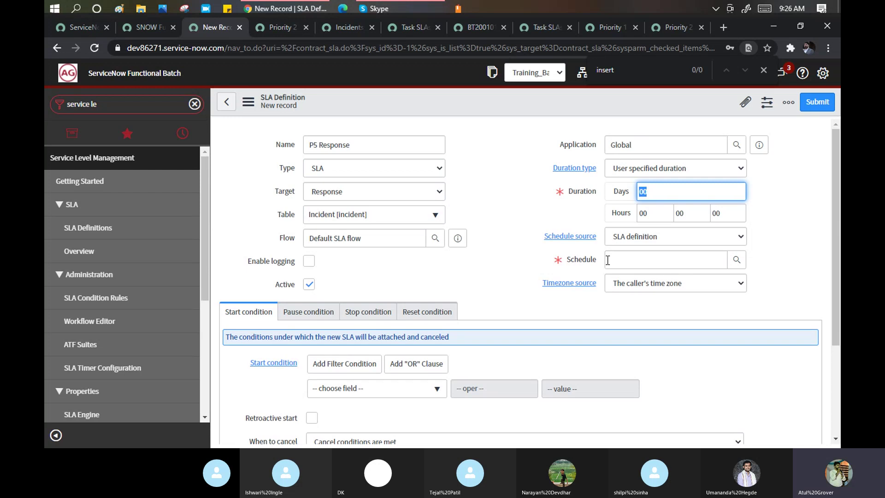
pyautogui.click(736, 259)
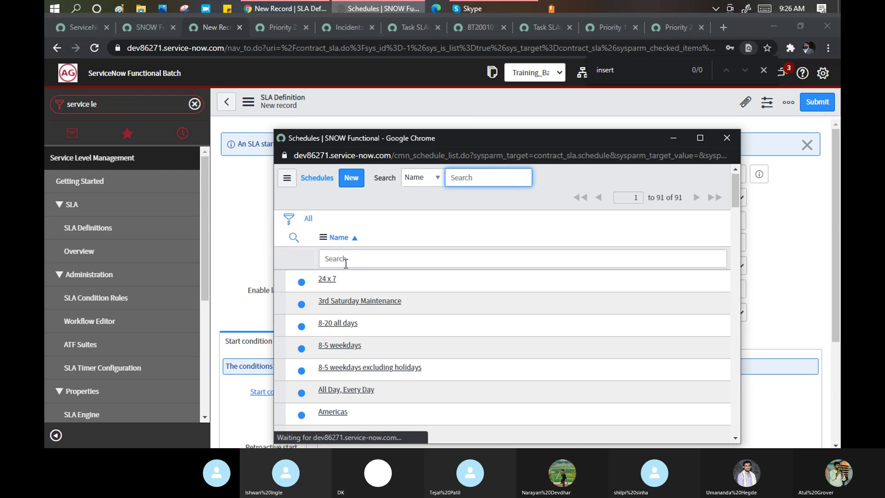
pyautogui.scroll(-3, 346, 261)
pyautogui.click(346, 261)
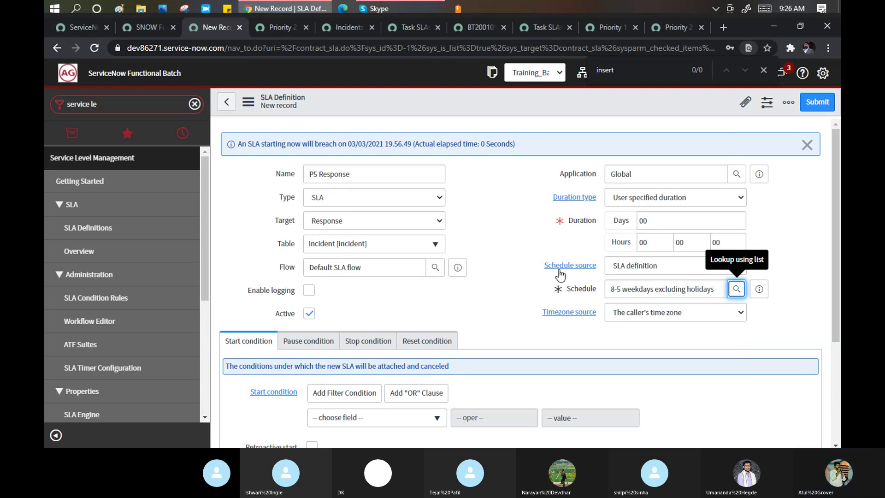
# Step: Open the selected schedule's full record, discarding the unsaved SLA definition, and review its fields and schedule entries
pyautogui.click(758, 289)
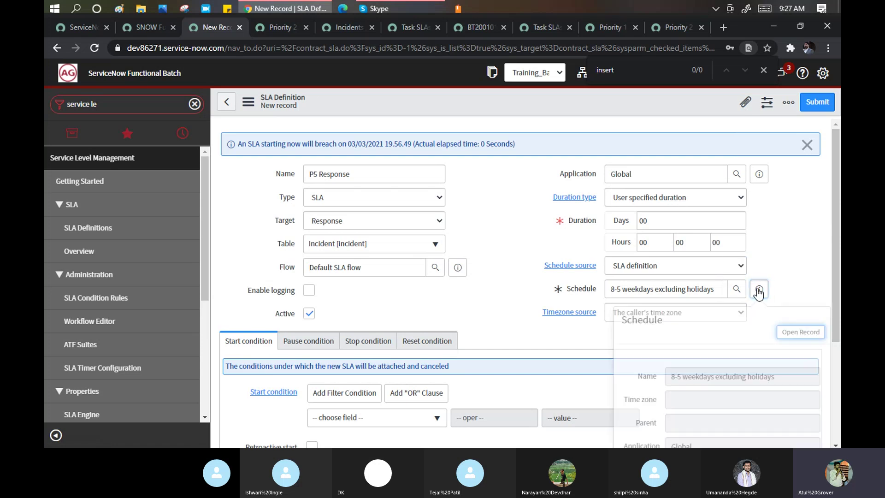
pyautogui.click(802, 328)
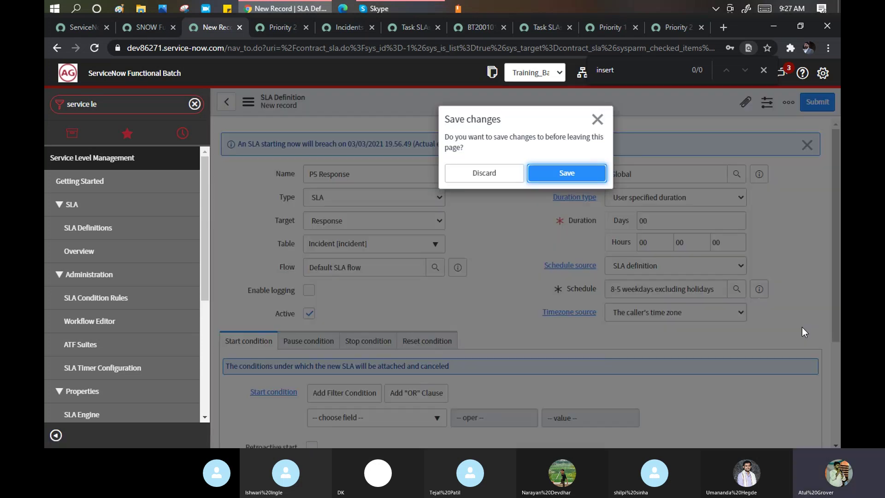
pyautogui.click(491, 180)
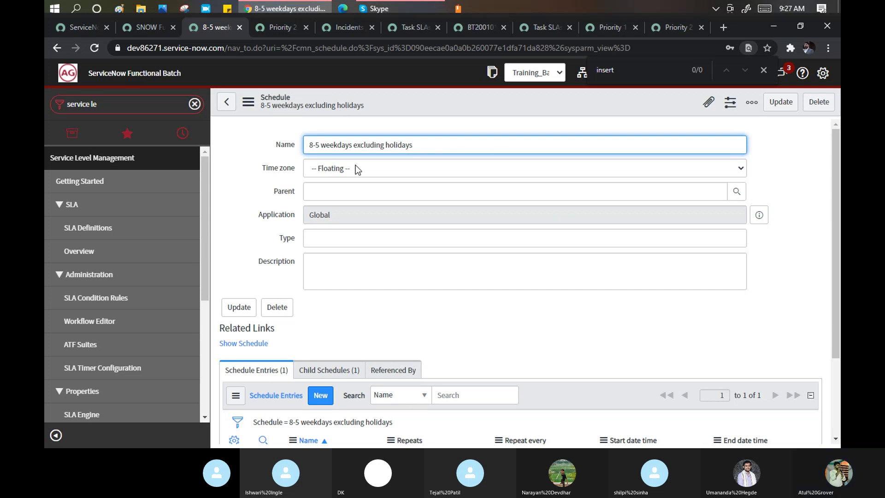
pyautogui.scroll(-3, 356, 167)
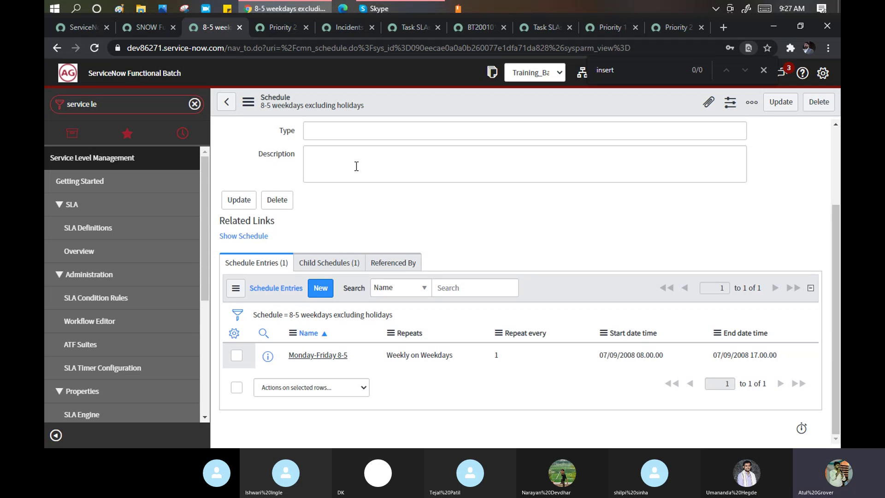
pyautogui.scroll(3, 369, 235)
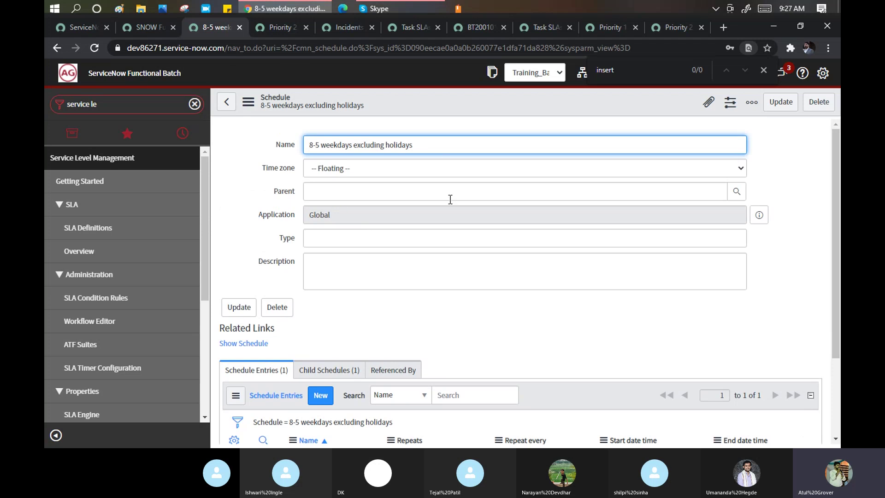
pyautogui.scroll(-1, 376, 193)
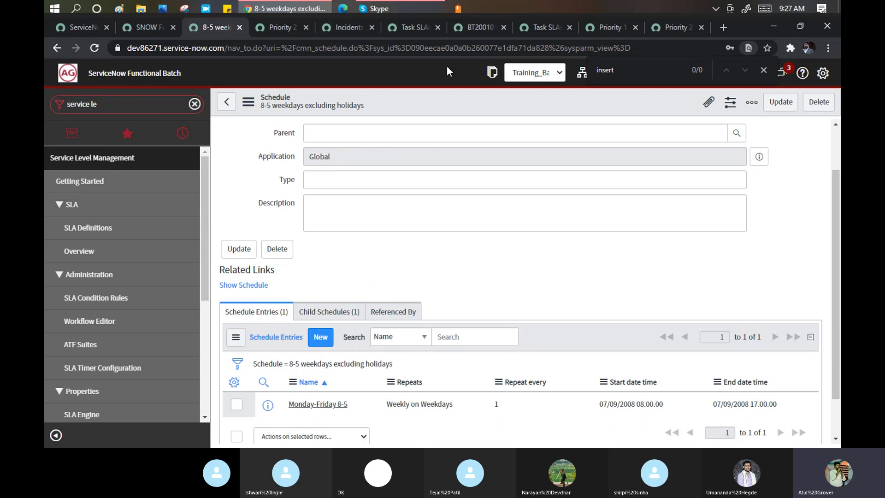
# Step: Copy the table name cmn_schedule from the page address and open its list with the navigator filter "cmn_schedule.list"
pyautogui.click(314, 48)
pyautogui.moveTo(295, 48); pyautogui.dragTo(347, 50)
pyautogui.hotkey('ctrl', 'c')
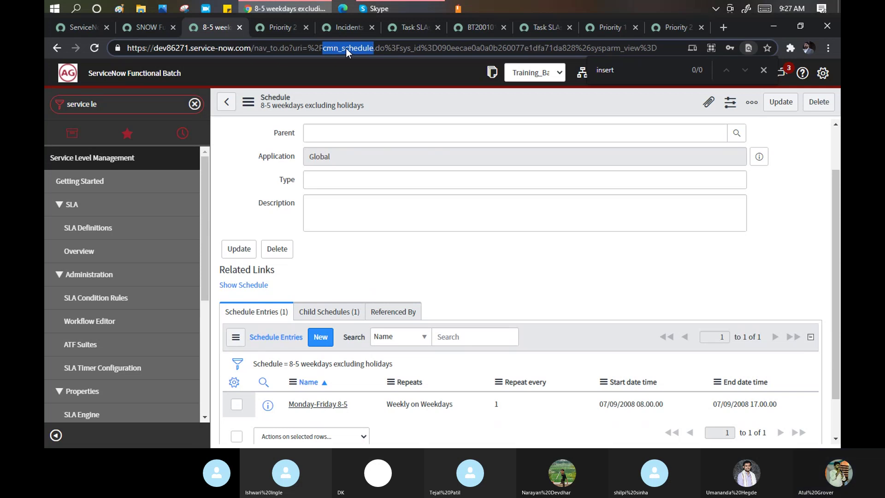
pyautogui.click(117, 102)
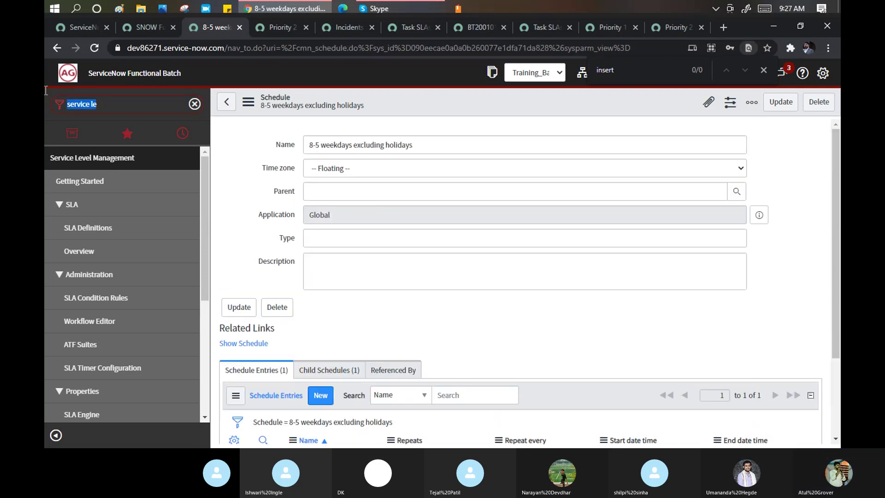
pyautogui.hotkey('ctrl', 'v')
pyautogui.write('.list')
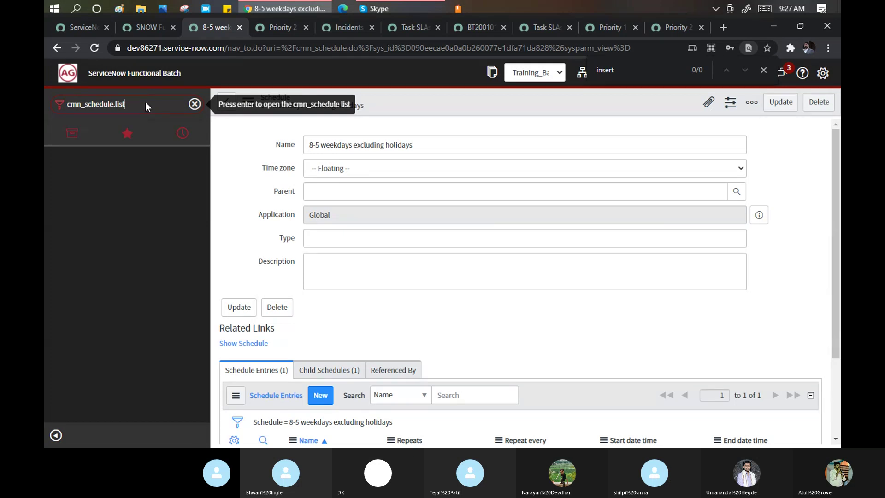
pyautogui.press('Return')
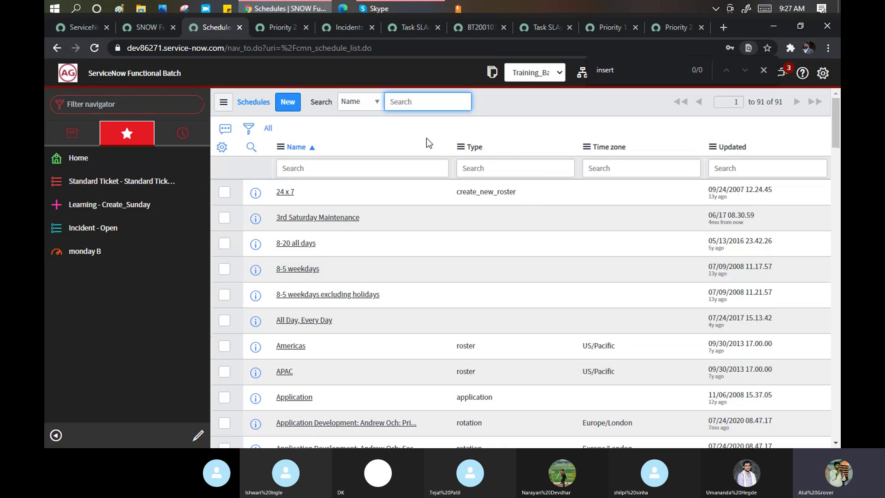
# Step: Look through the schedules list, open the "8-20 all days" schedule, and highlight its name
pyautogui.scroll(-3, 427, 139)
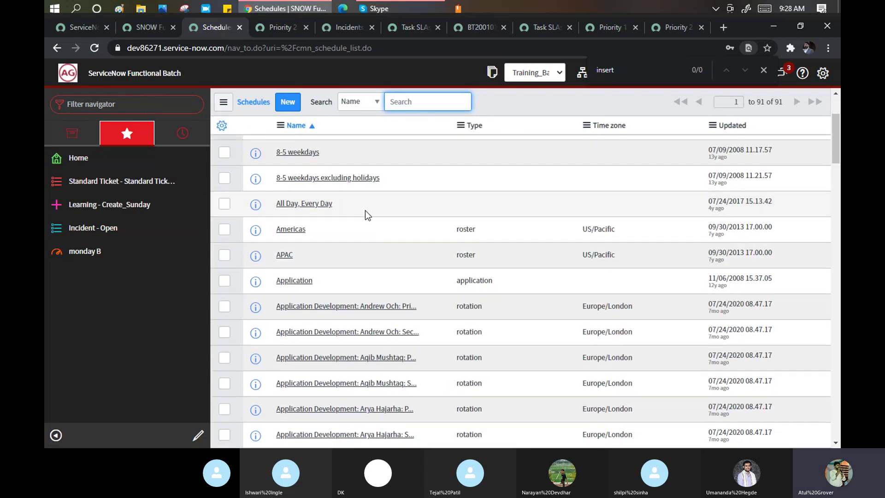
pyautogui.scroll(-10, 366, 214)
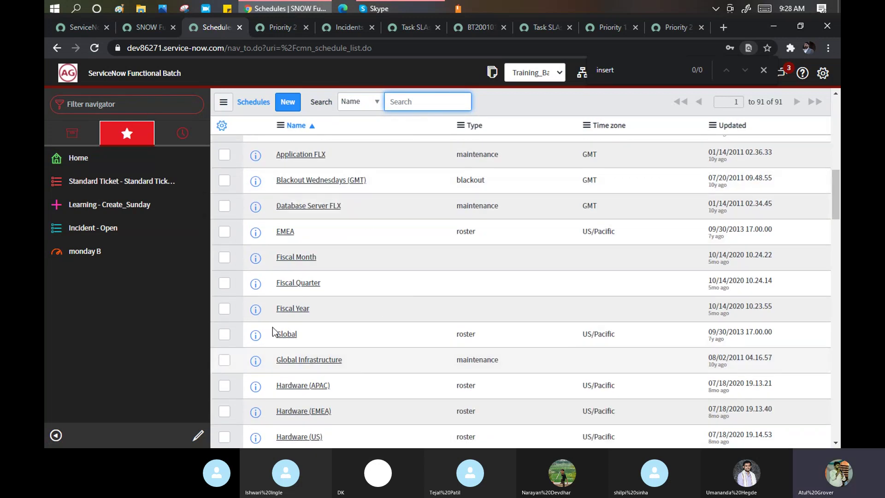
pyautogui.scroll(5, 350, 233)
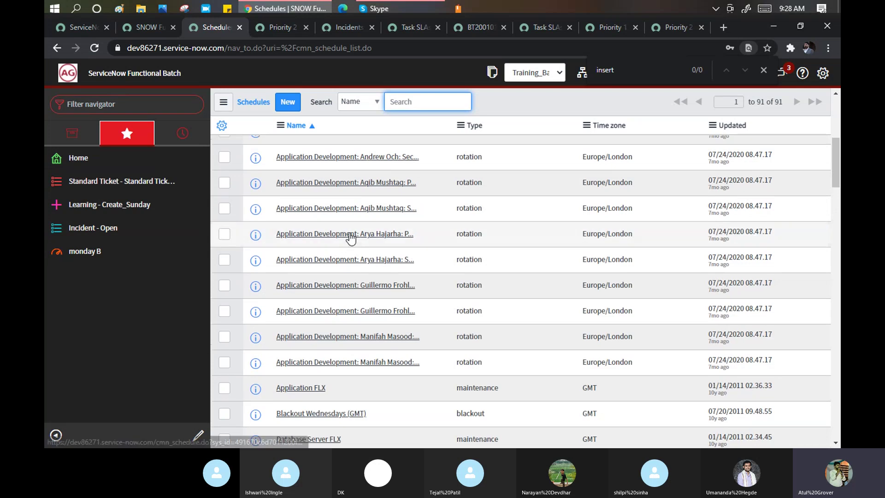
pyautogui.scroll(5, 350, 233)
pyautogui.scroll(2, 350, 233)
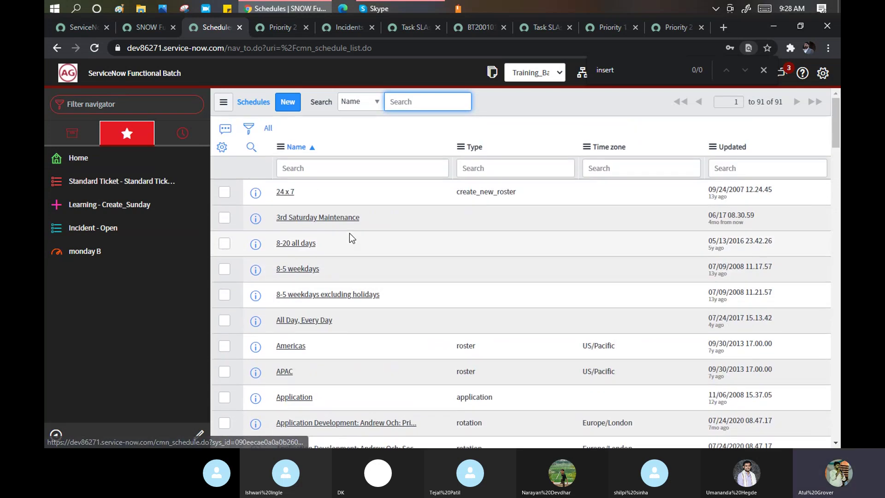
pyautogui.click(291, 248)
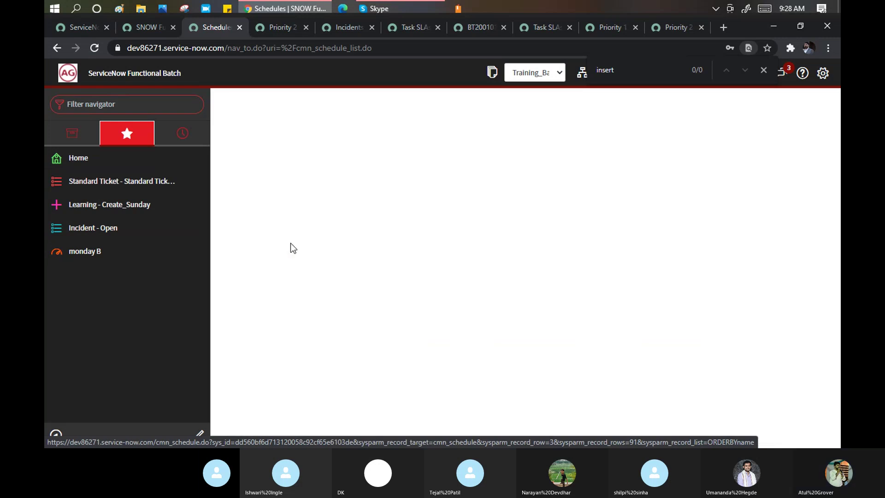
pyautogui.moveTo(348, 174); pyautogui.dragTo(305, 174)
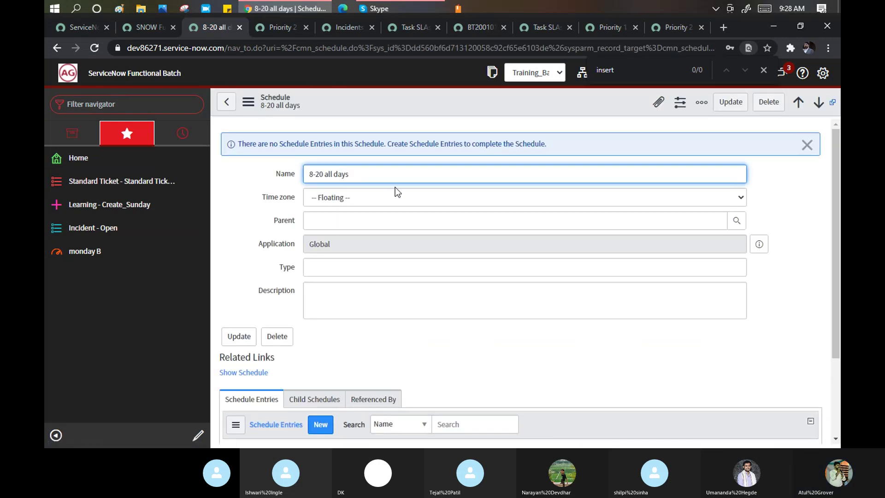
# Step: Check the schedule's child schedules, referenced-by records and schedule entries
pyautogui.scroll(-3, 347, 249)
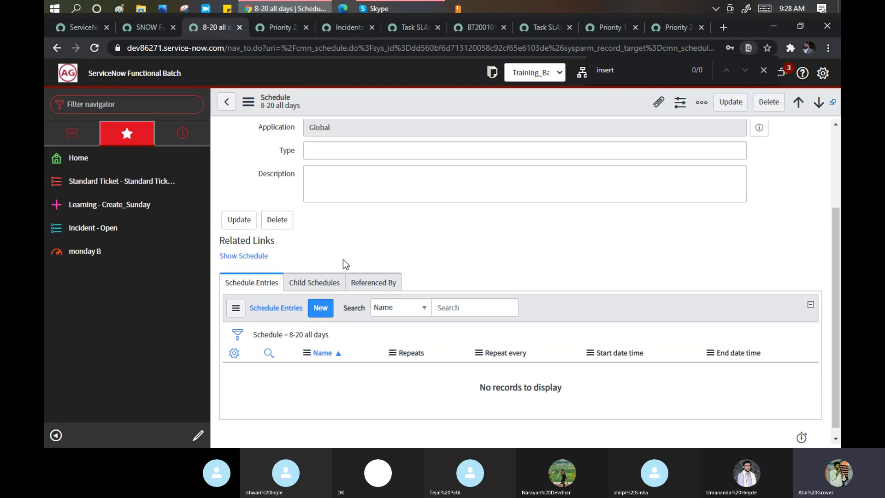
pyautogui.click(315, 283)
pyautogui.click(380, 282)
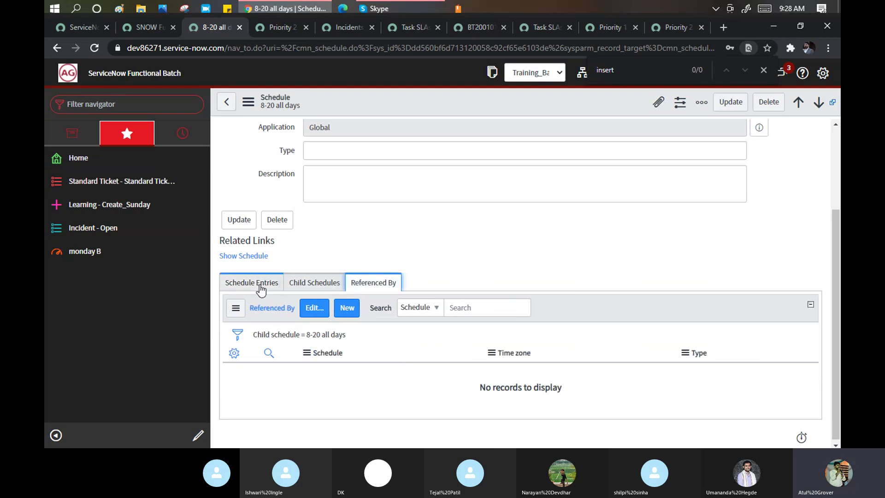
pyautogui.click(250, 282)
pyautogui.scroll(3, 523, 217)
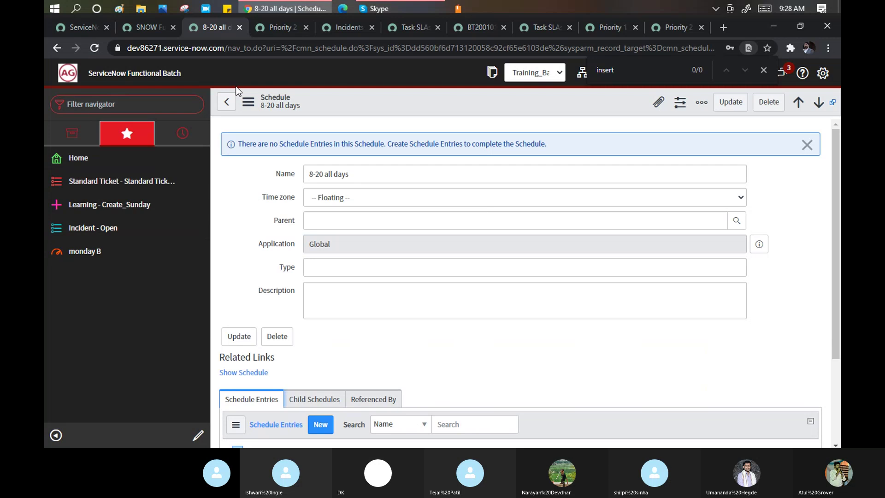
pyautogui.click(245, 102)
pyautogui.moveTo(328, 219)
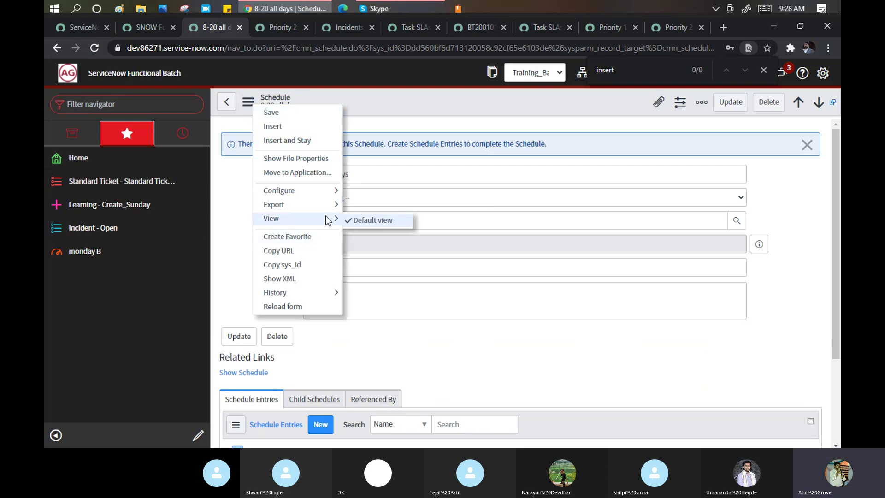
pyautogui.click(237, 200)
# Step: Show the "8-20 all days" schedule in the calendar, switch between its timeline and calendar views, and return to the schedule record
pyautogui.scroll(-3, 279, 292)
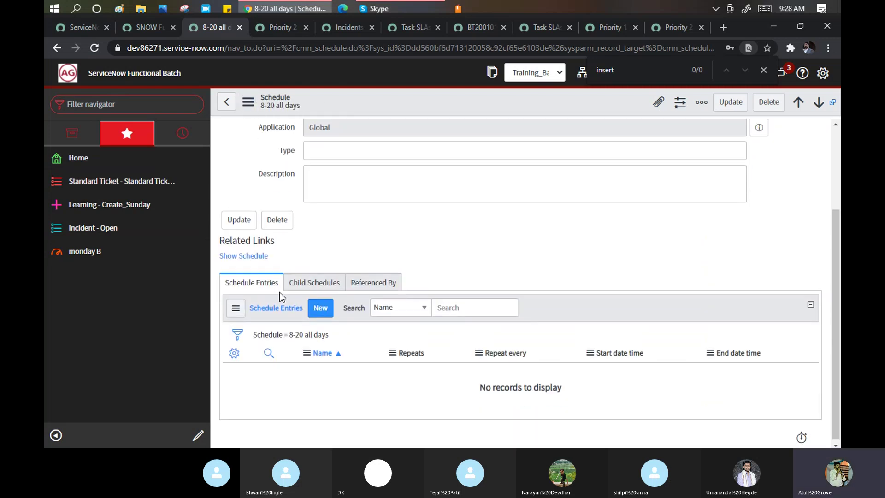
pyautogui.click(253, 255)
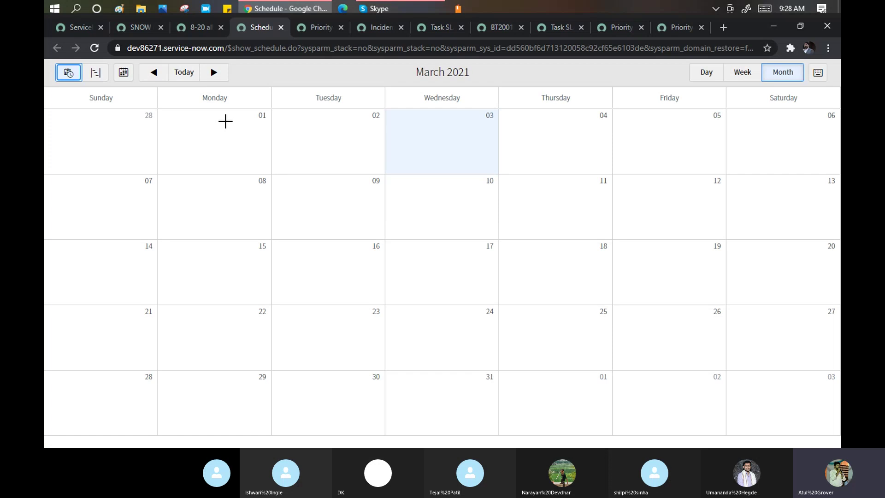
pyautogui.click(96, 72)
pyautogui.click(69, 72)
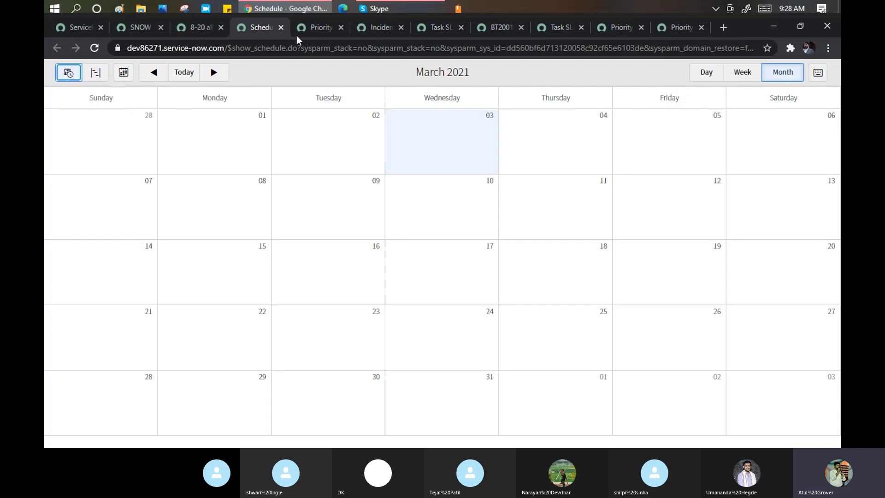
pyautogui.click(192, 27)
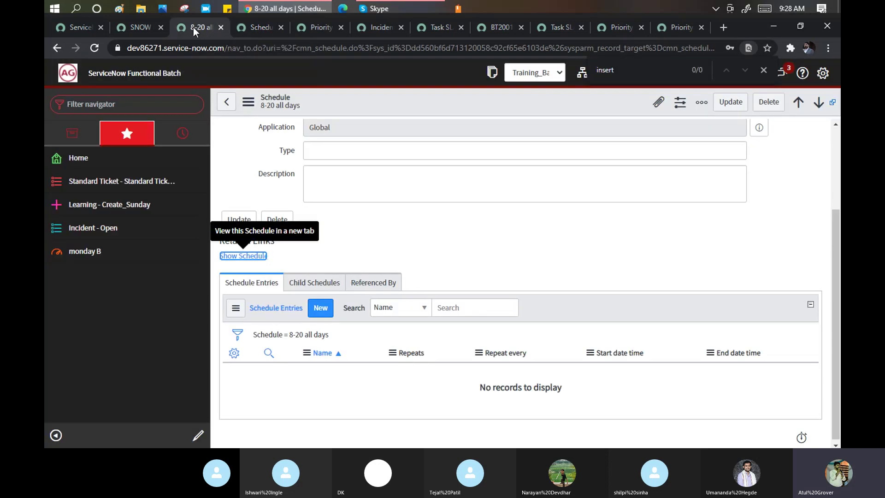
# Step: Return to the schedules list, open the "APAC" schedule, and look at its schedule entries
pyautogui.click(226, 103)
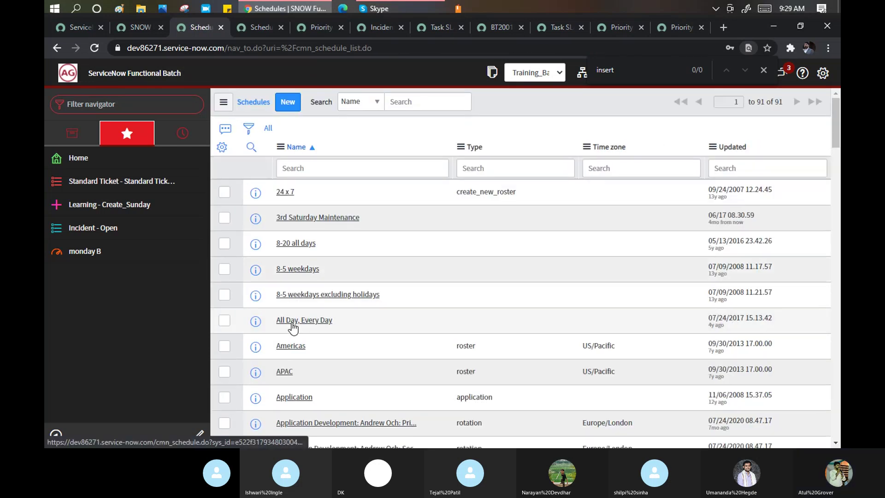
pyautogui.click(282, 374)
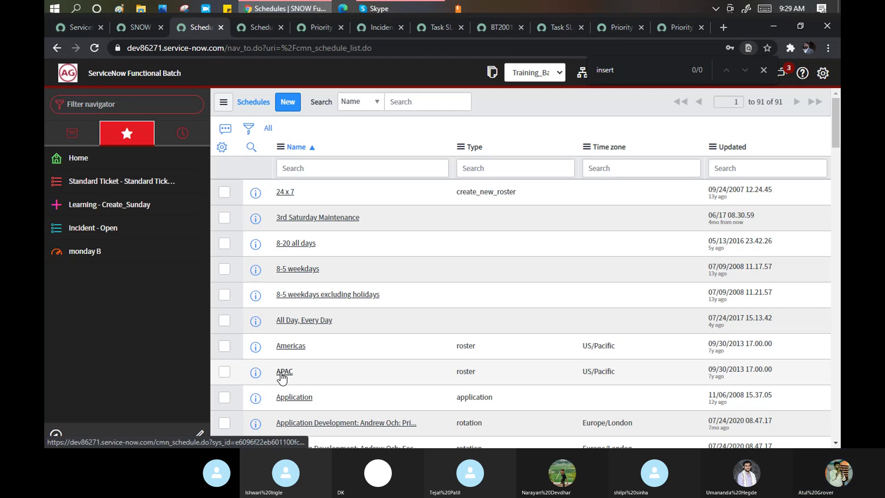
pyautogui.scroll(-1, 328, 276)
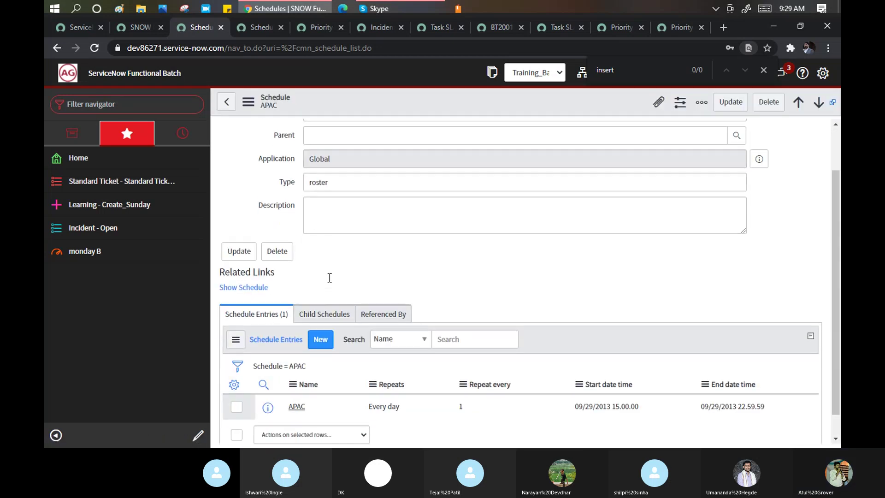
pyautogui.scroll(-2, 330, 277)
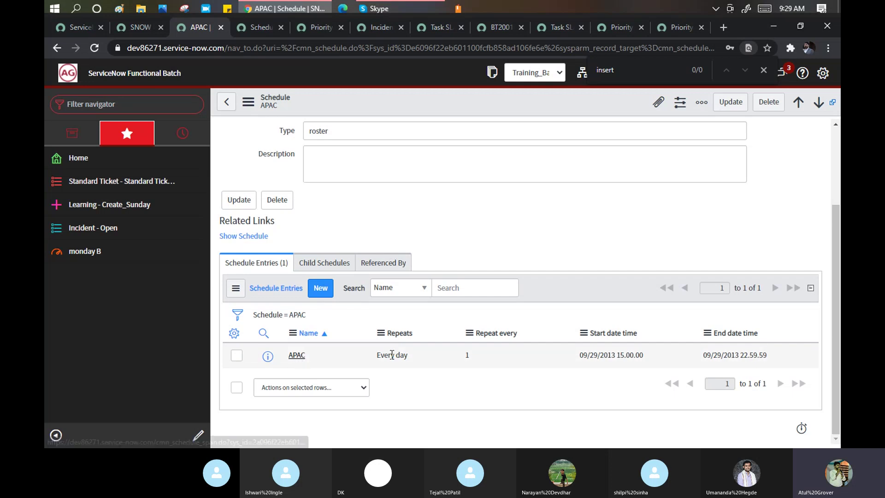
# Step: Open the "APAC" schedule entry, review its time range and repeat settings, and return to the schedule record
pyautogui.click(296, 355)
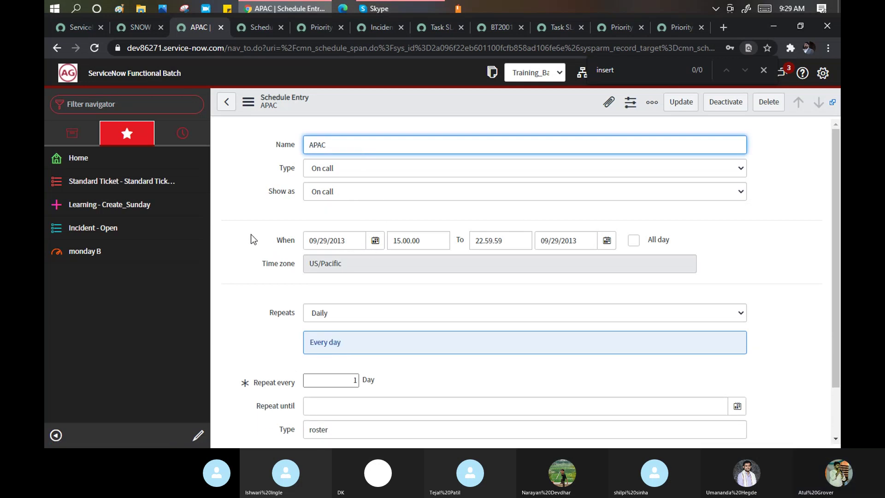
pyautogui.scroll(-2, 251, 234)
pyautogui.scroll(2, 251, 236)
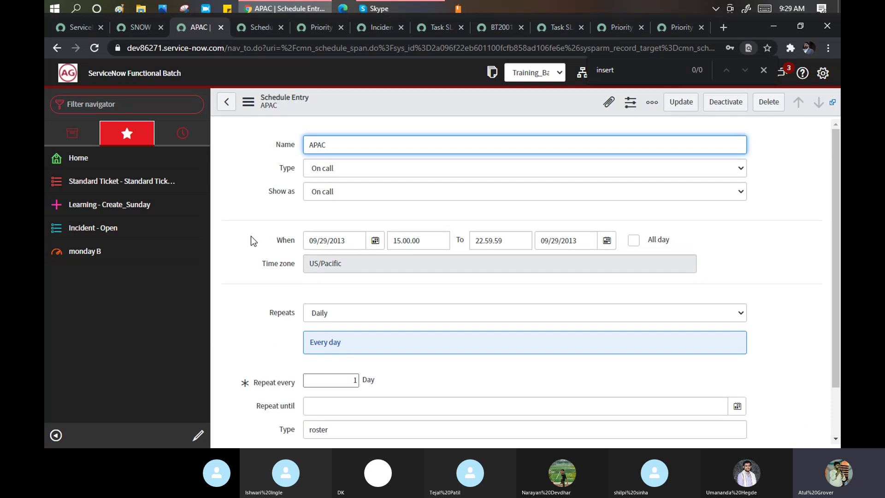
pyautogui.click(226, 103)
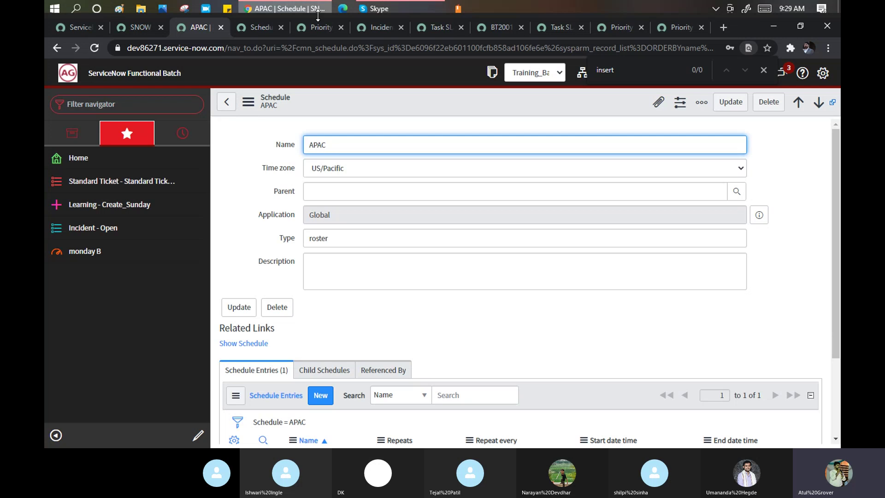
# Step: Switch to the "Priority 2 resolution (8 hour)" SLA definition and review its start conditions and schedule settings
pyautogui.click(318, 31)
pyautogui.scroll(4, 310, 190)
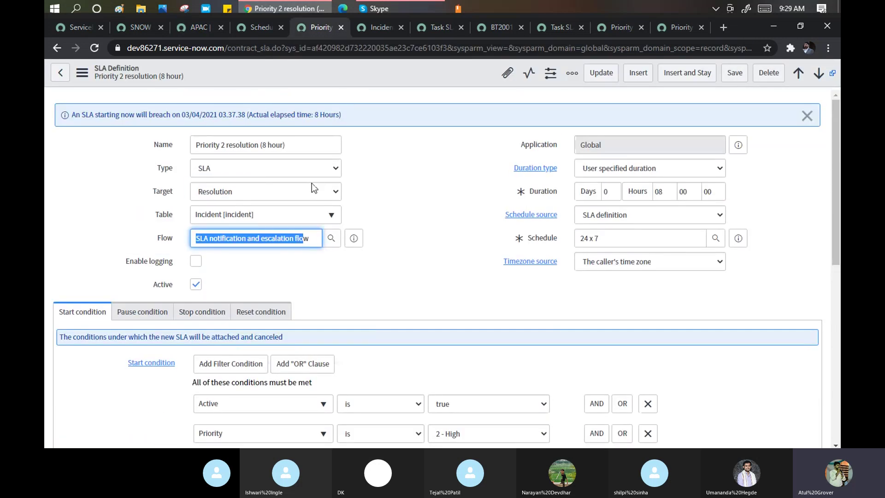
pyautogui.scroll(-3, 276, 263)
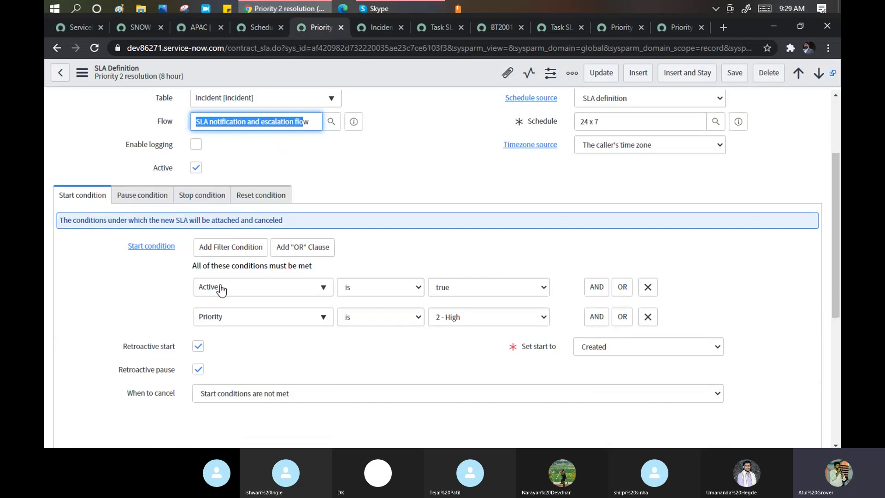
pyautogui.scroll(-5, 158, 357)
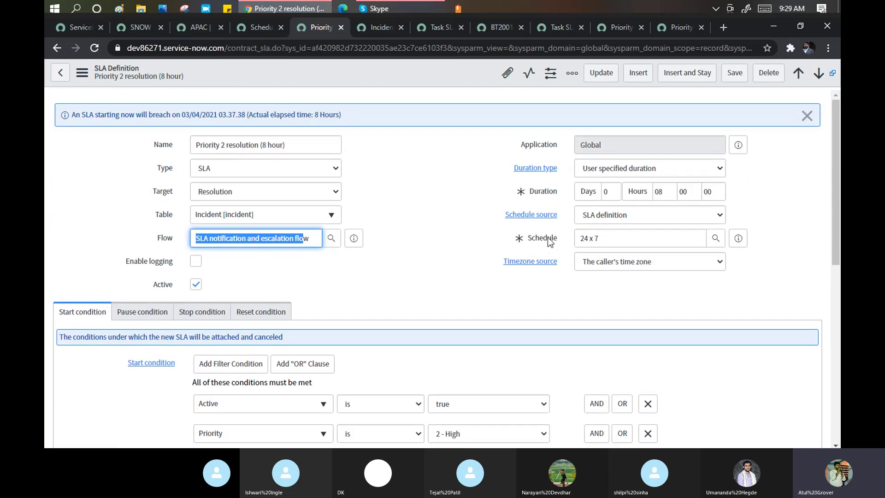
# Step: Try "Incident field" as the SLA definition's schedule source, and look over the source field tree and the timezone source options
pyautogui.click(597, 217)
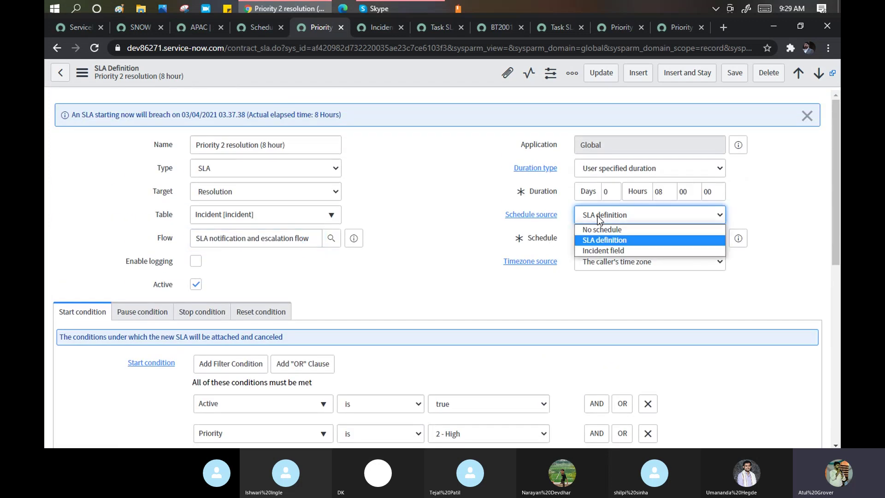
pyautogui.click(604, 249)
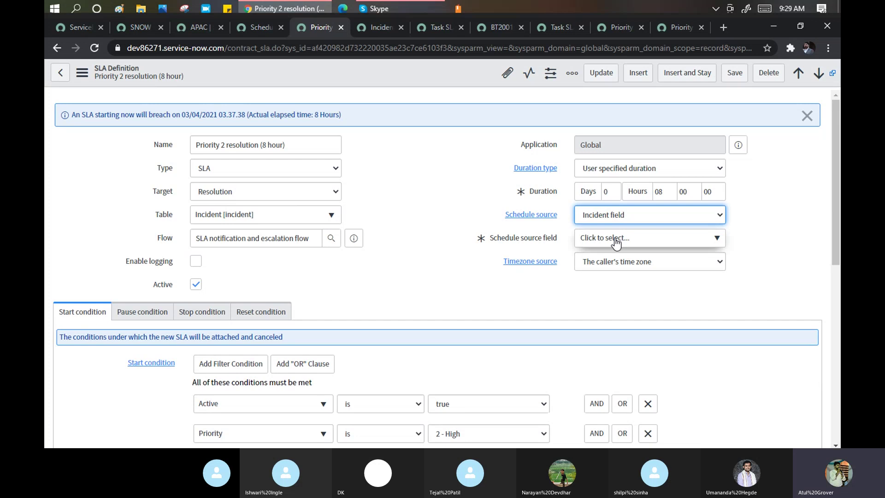
pyautogui.click(615, 243)
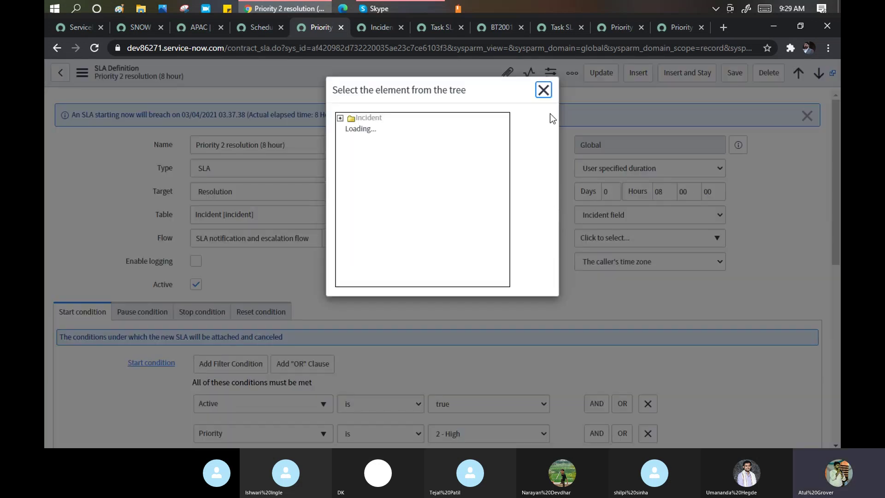
pyautogui.click(543, 89)
pyautogui.click(567, 214)
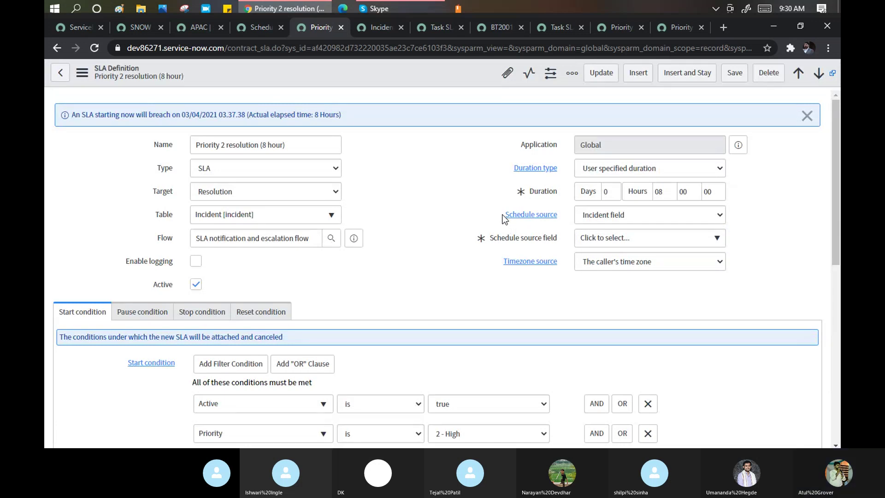
pyautogui.click(629, 262)
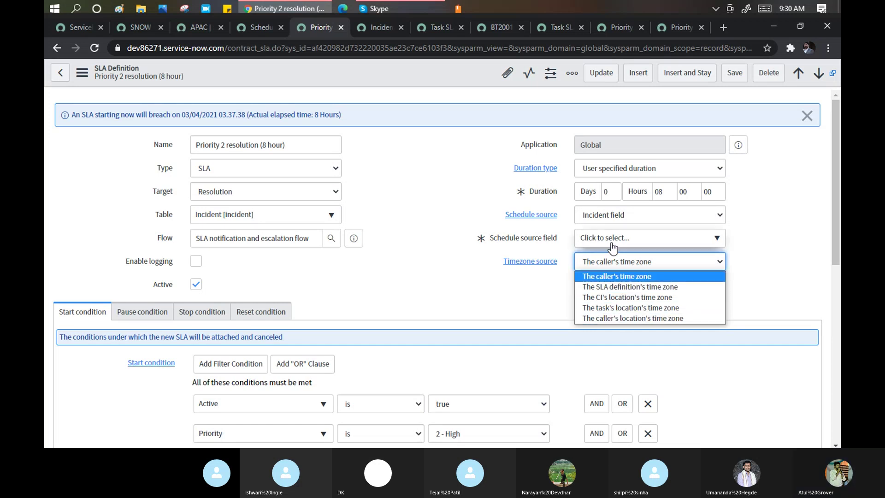
pyautogui.click(475, 199)
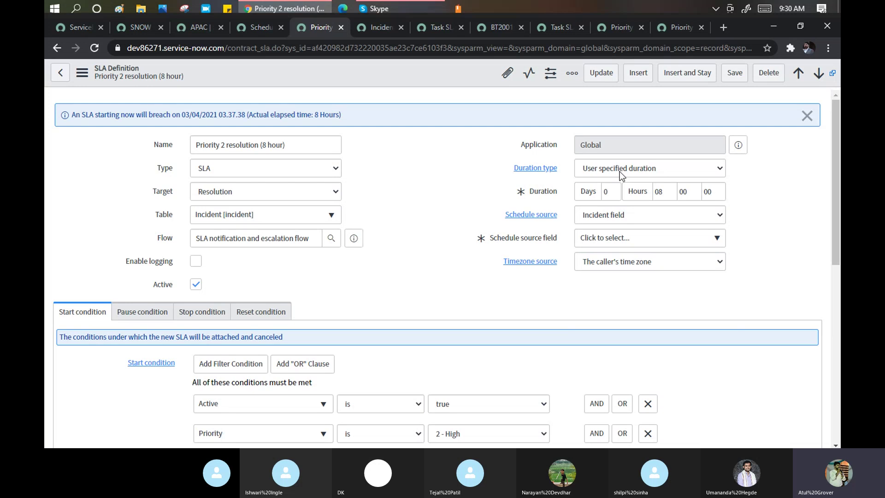
# Step: Set the schedule source back to "SLA definition" and check the timezone source options without changing them
pyautogui.click(634, 214)
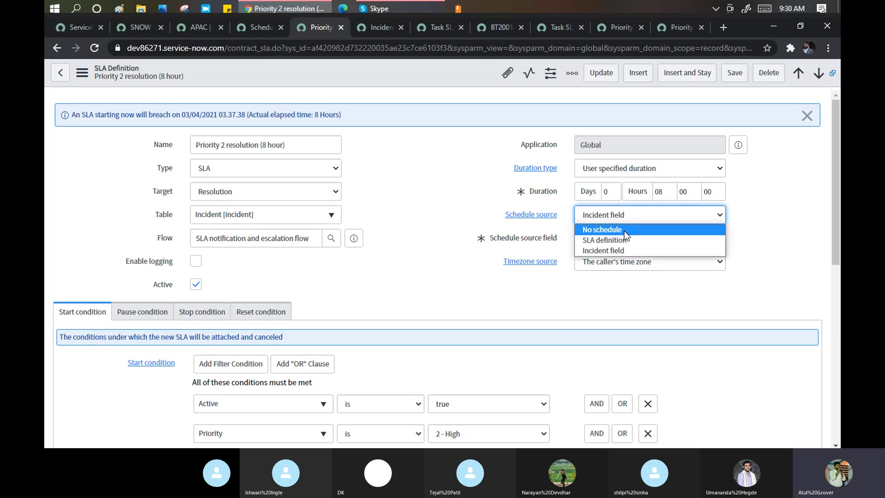
pyautogui.press('Escape')
pyautogui.press('Up')
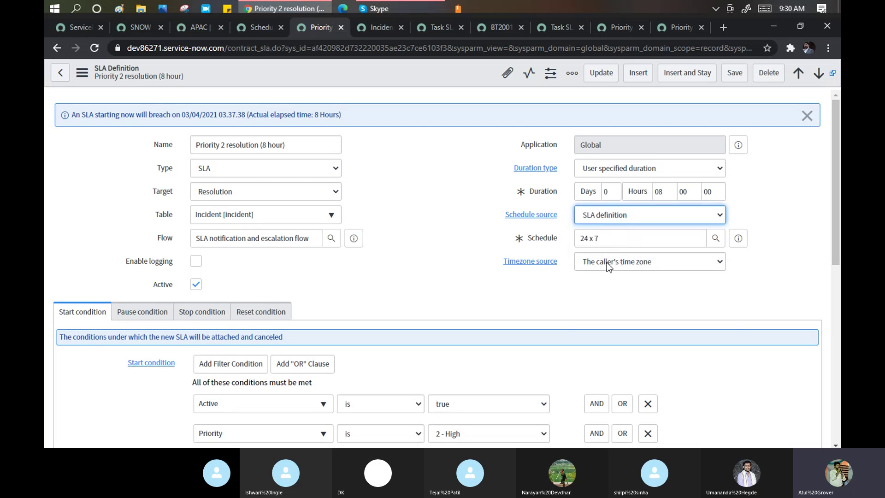
pyautogui.click(607, 262)
pyautogui.press('Escape')
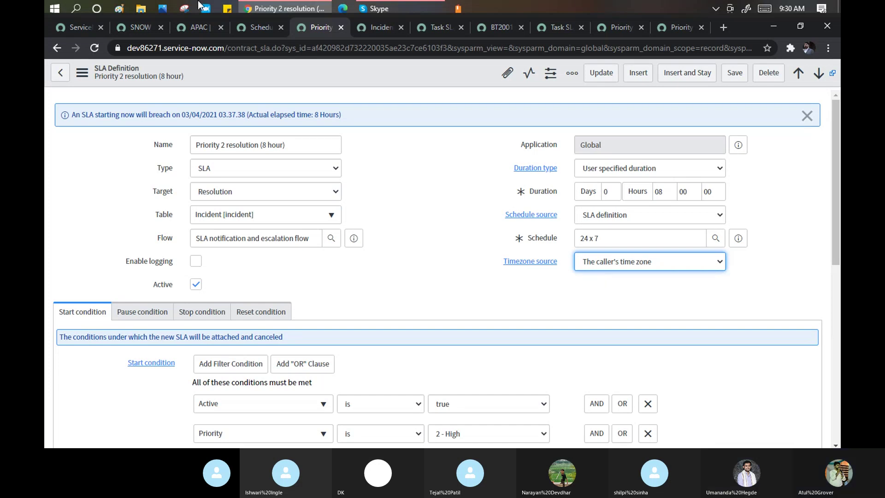
# Step: Switch to the Skype call window and open its additional call options
pyautogui.moveTo(379, 10)
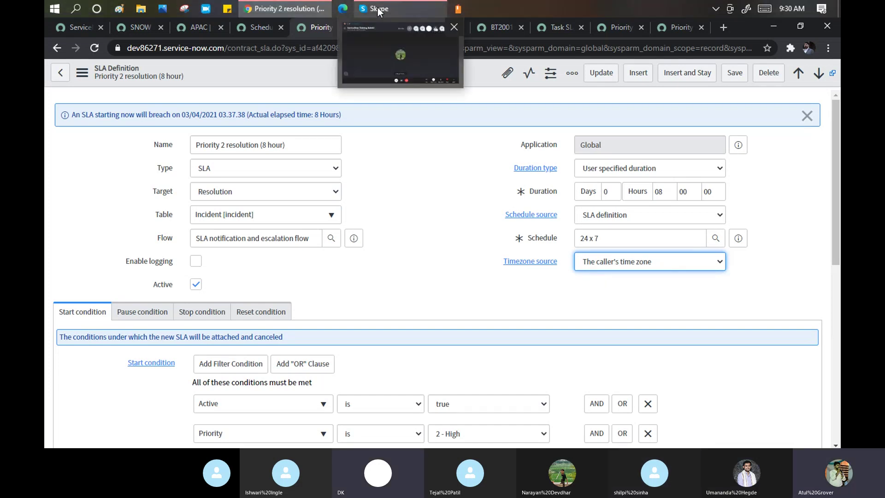
pyautogui.click(379, 10)
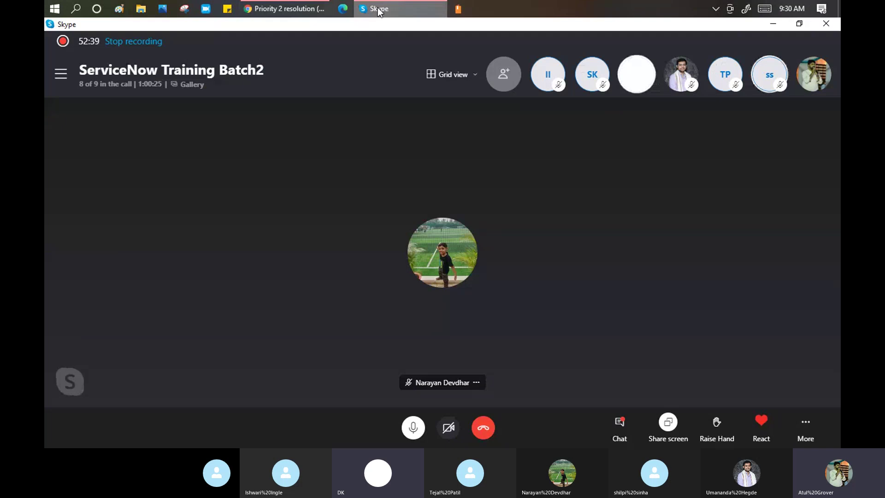
pyautogui.click(808, 419)
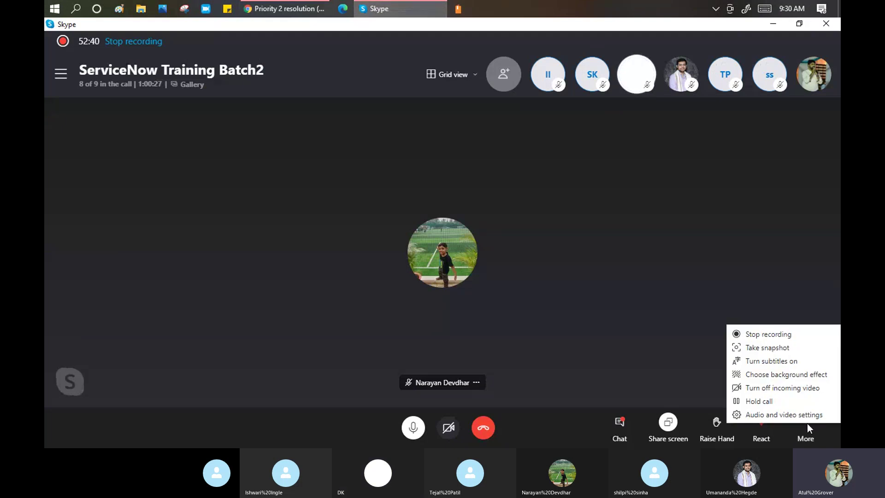